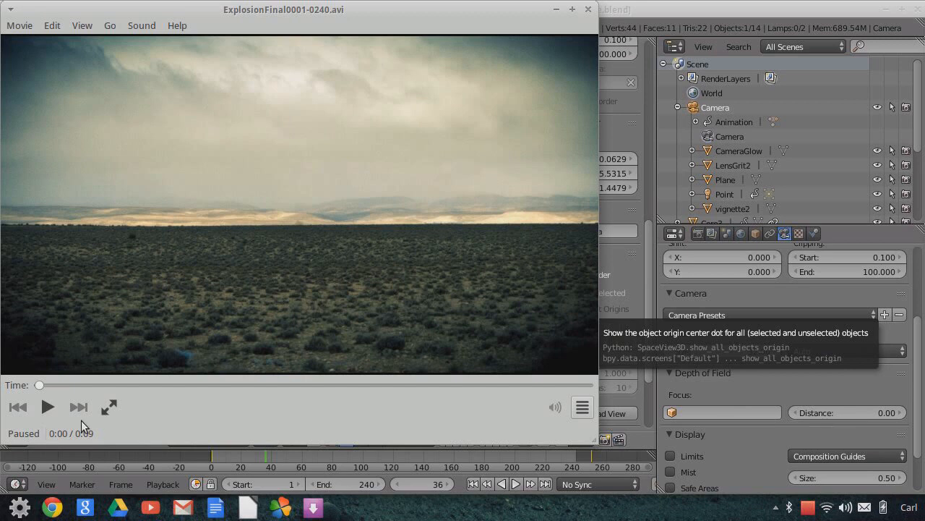
# Play the rendered ExplosionFinal0001-0240.avi repeatedly and pause it at 0:05 on the fireball.
pyautogui.click(47, 406)
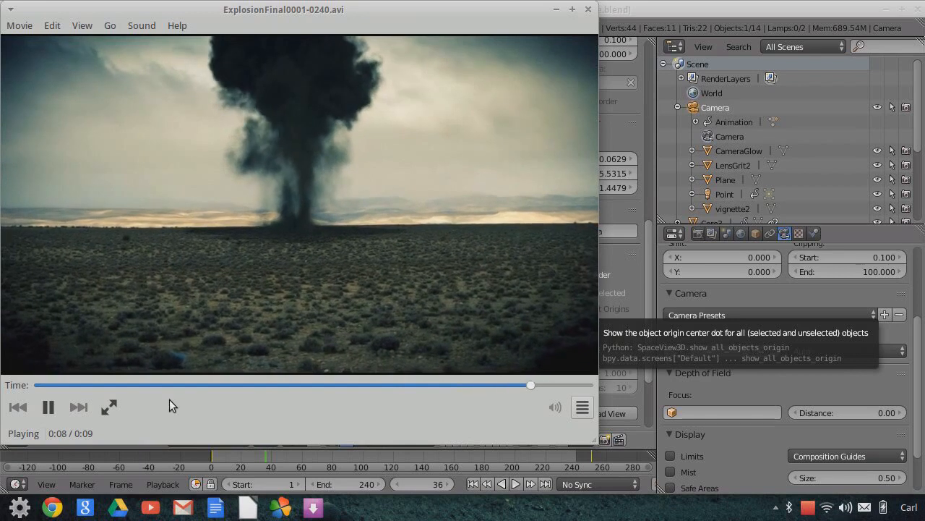
pyautogui.click(49, 407)
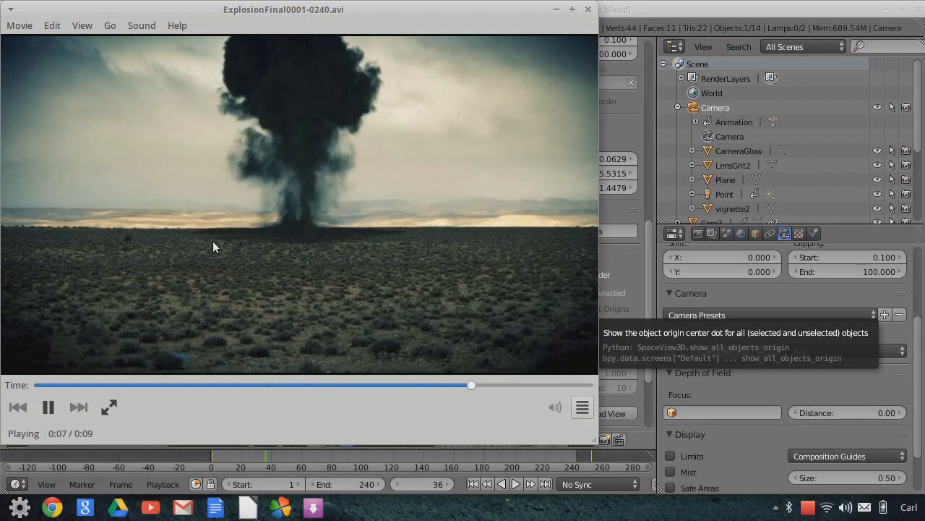
pyautogui.click(49, 406)
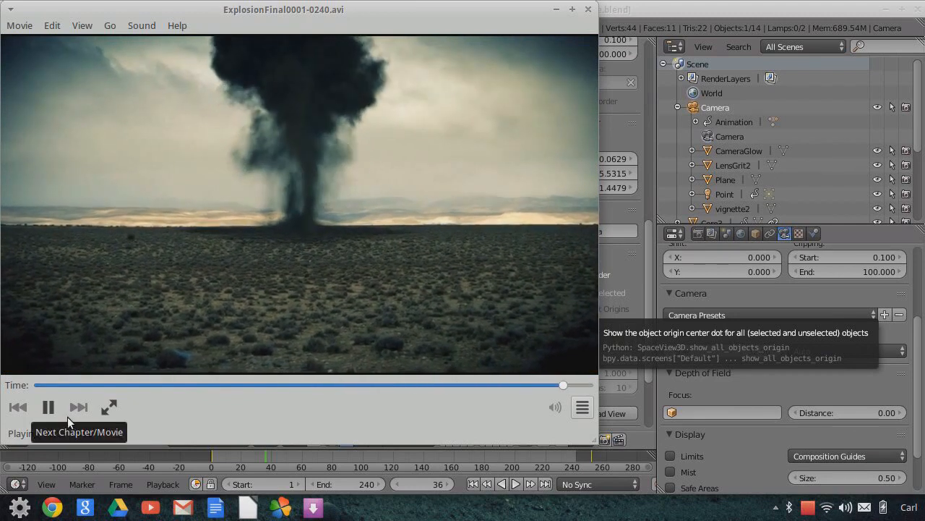
pyautogui.click(48, 408)
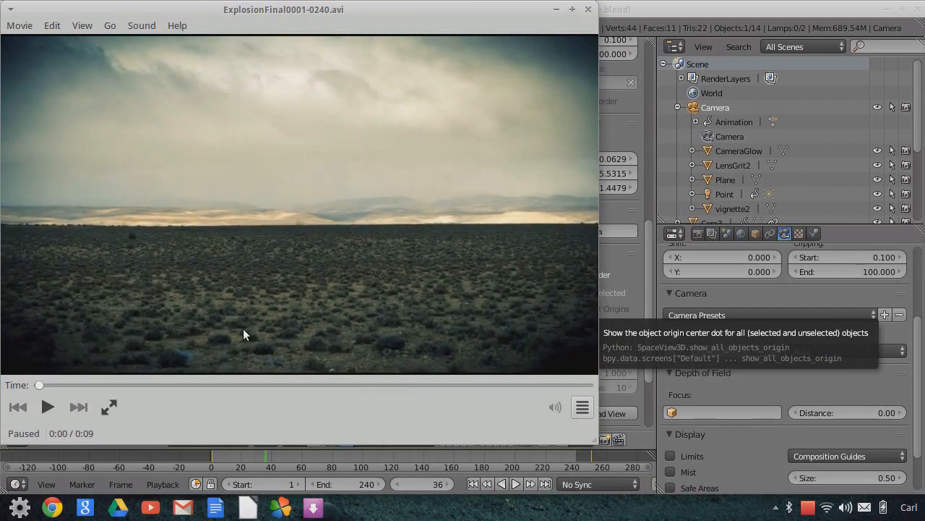
pyautogui.click(48, 407)
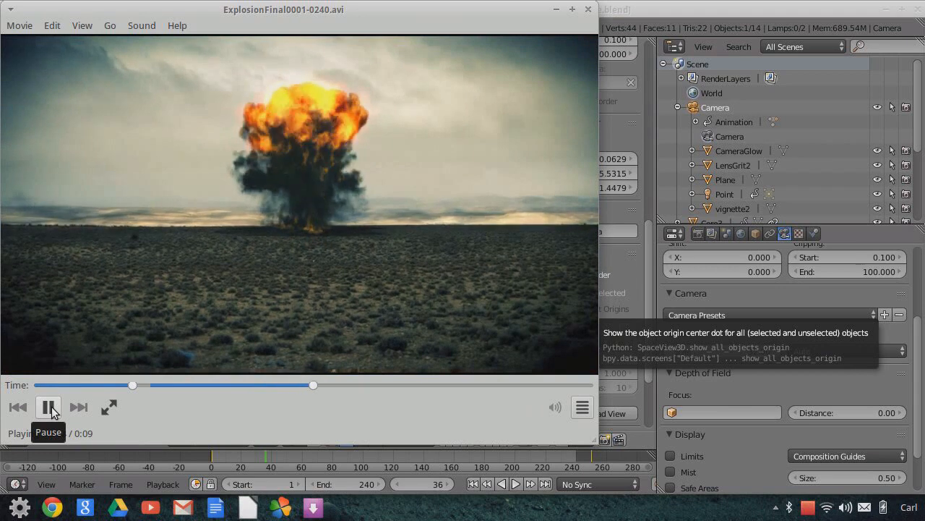
pyautogui.click(48, 407)
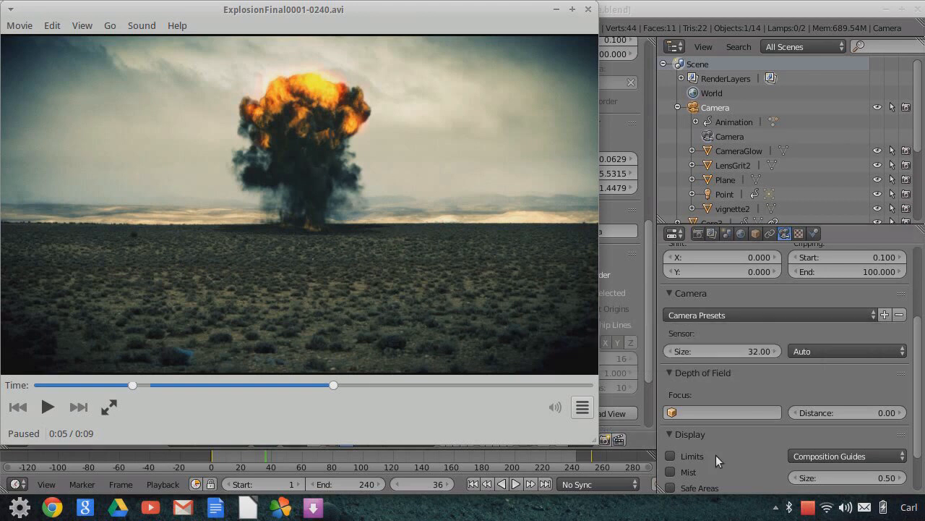
# Switch to Google Chrome and open the Fire / Explosions category of royalty-free video effects on footagecrate.com.
pyautogui.click(776, 508)
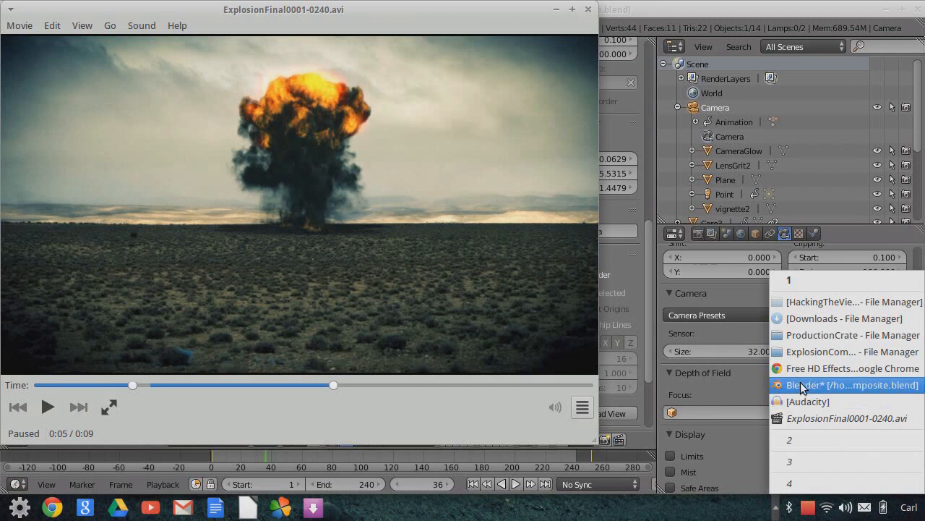
pyautogui.click(800, 368)
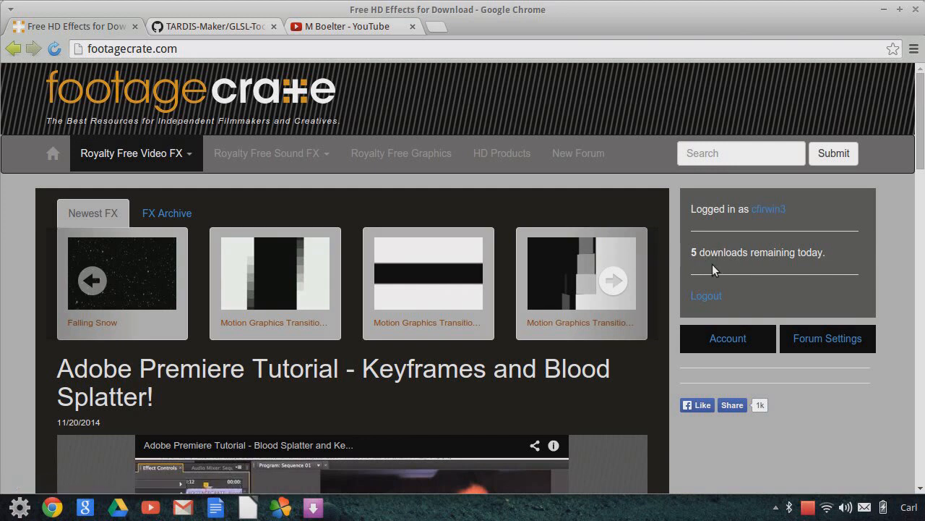
pyautogui.scroll(-2, 484, 343)
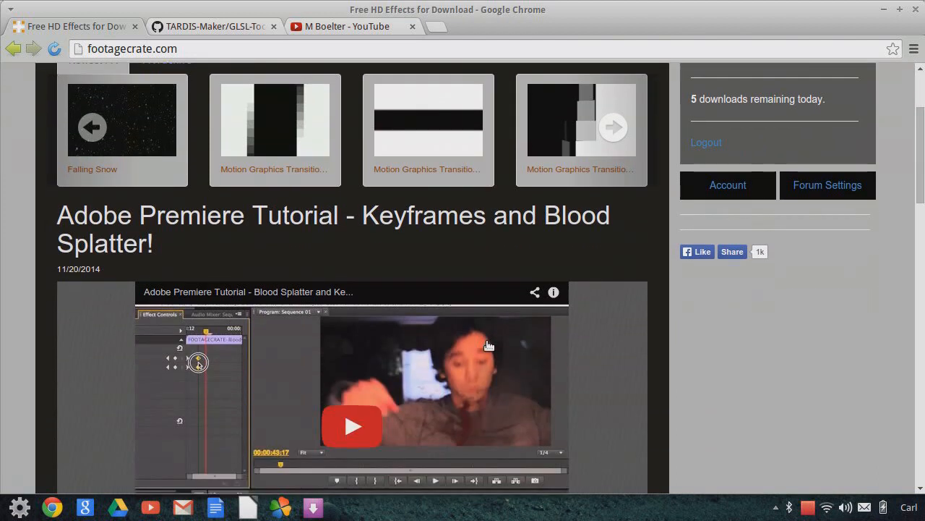
pyautogui.scroll(2, 489, 343)
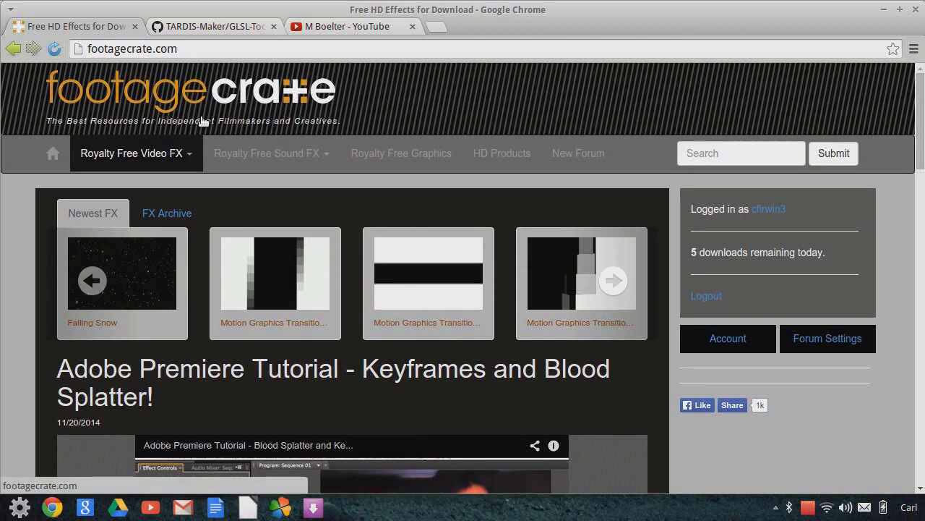
pyautogui.click(190, 157)
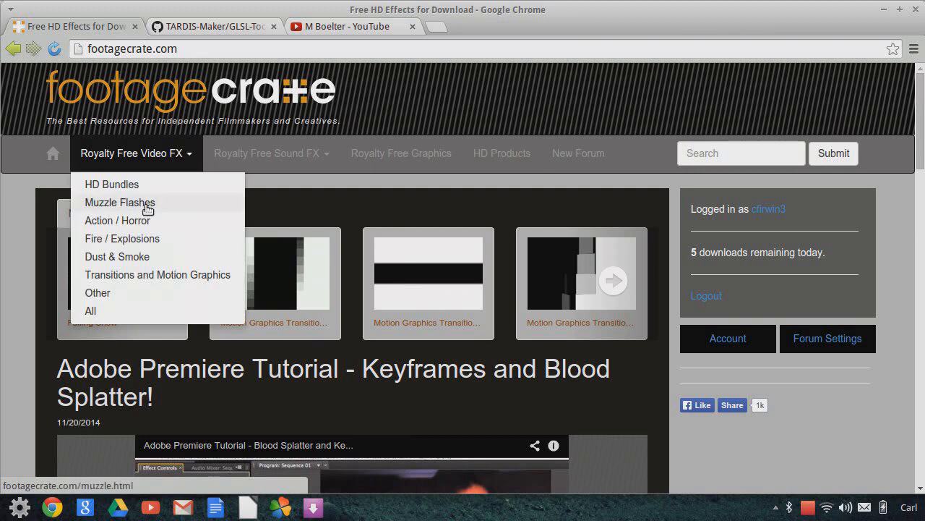
pyautogui.click(131, 246)
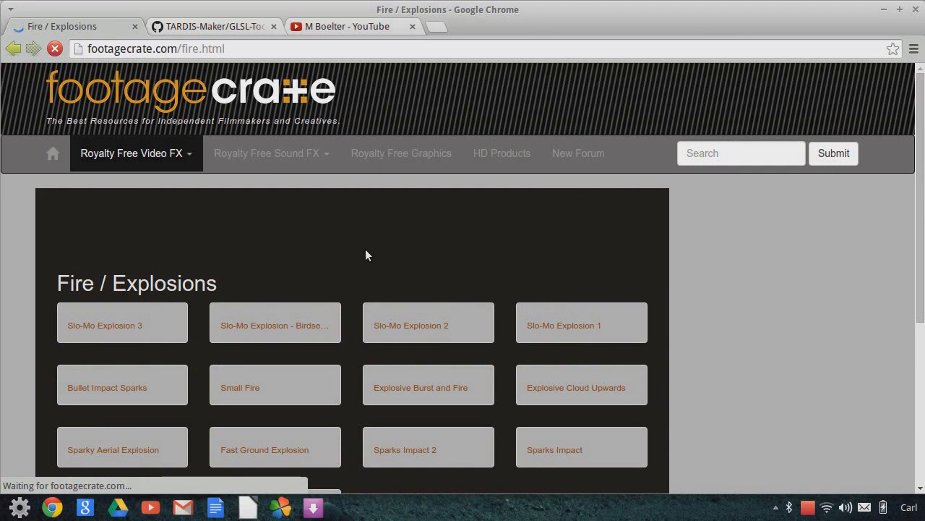
# Look through the Fire / Explosions clips on the page down to the last row and return to the beginning.
pyautogui.scroll(-2, 787, 283)
pyautogui.scroll(-1, 465, 230)
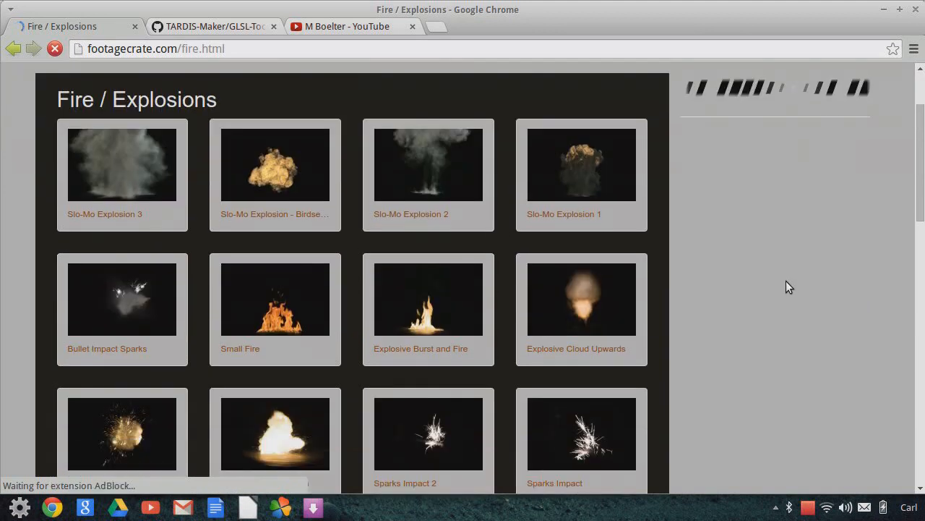
pyautogui.scroll(-7, 535, 304)
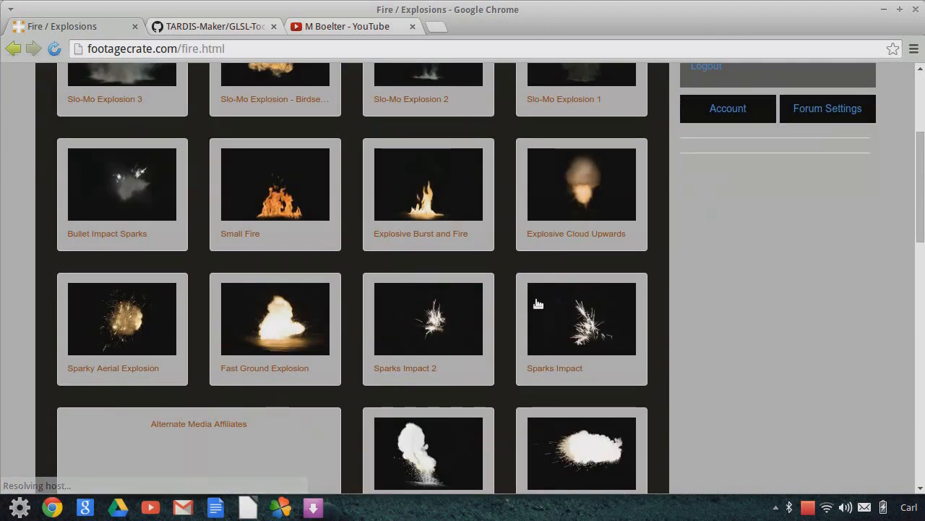
pyautogui.scroll(-14, 538, 302)
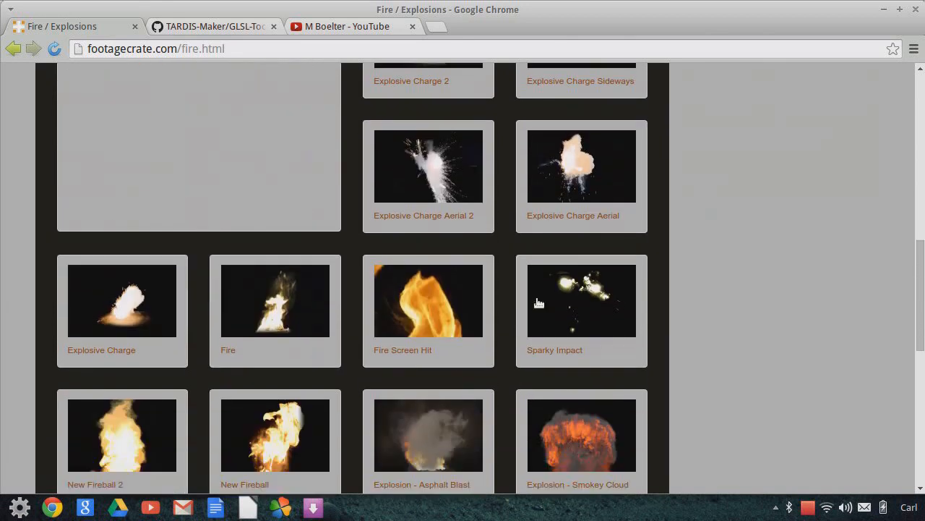
pyautogui.scroll(-4, 540, 299)
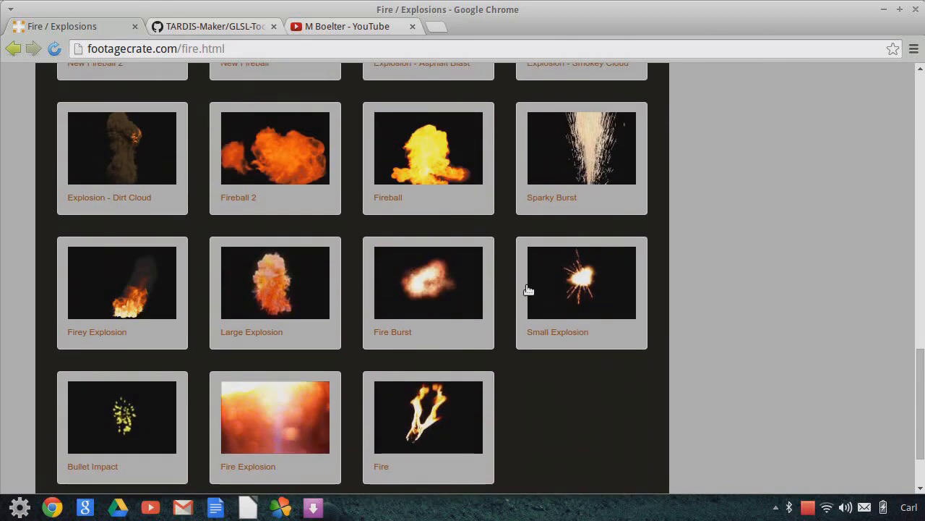
pyautogui.scroll(-3, 527, 283)
pyautogui.scroll(4, 527, 283)
pyautogui.scroll(7, 537, 281)
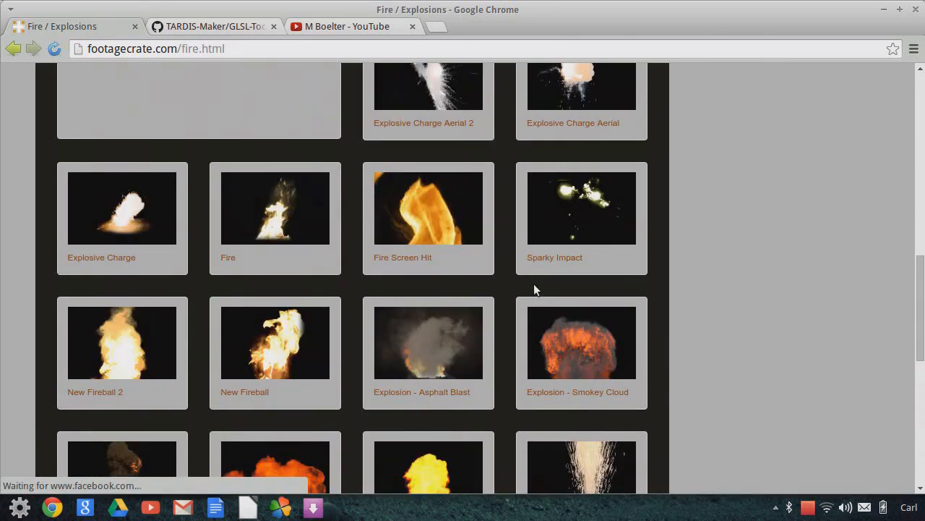
pyautogui.scroll(4, 538, 282)
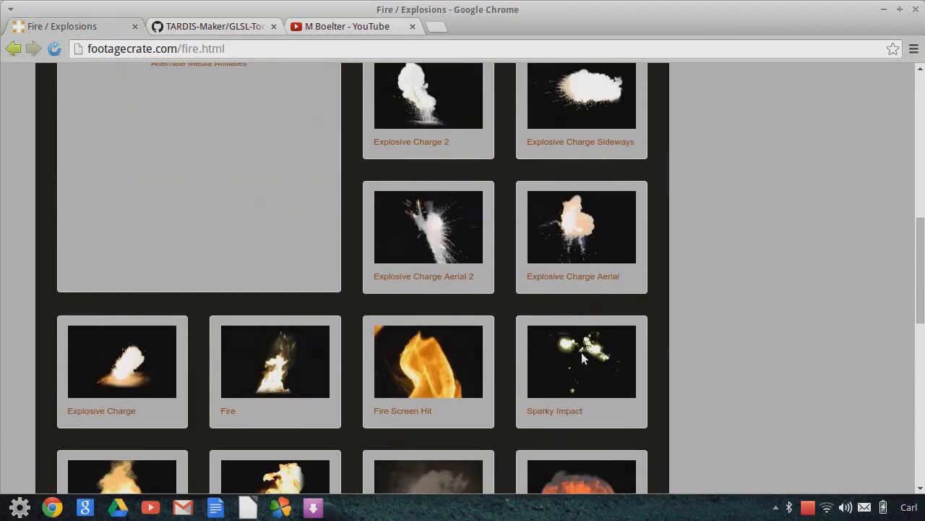
pyautogui.scroll(-8, 581, 353)
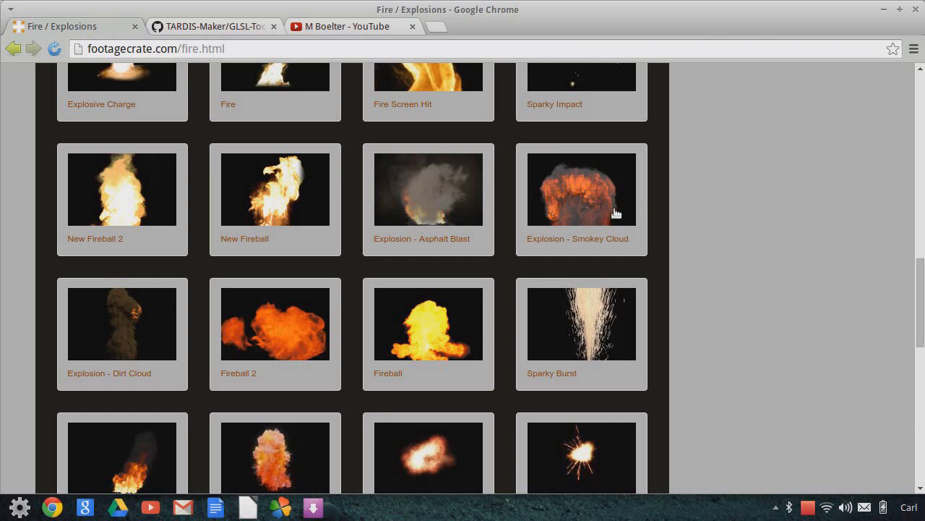
pyautogui.scroll(8, 617, 211)
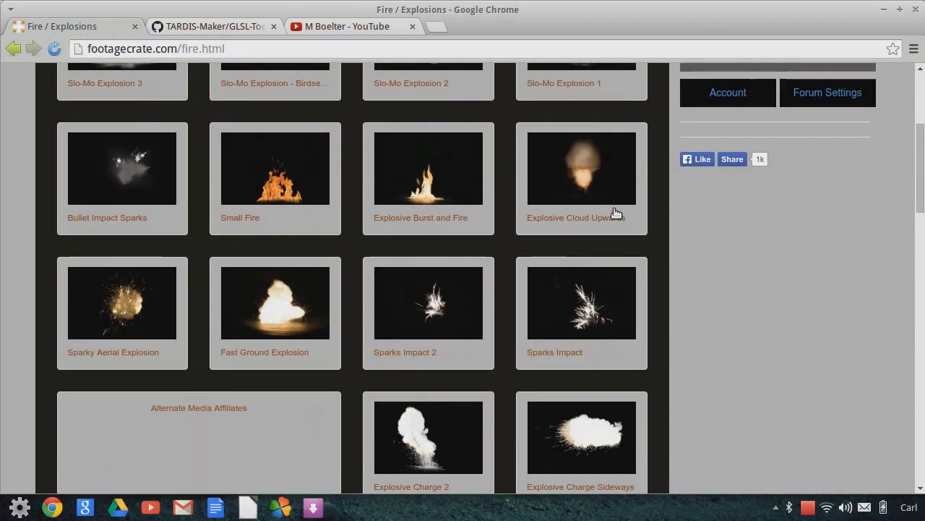
pyautogui.scroll(2, 390, 185)
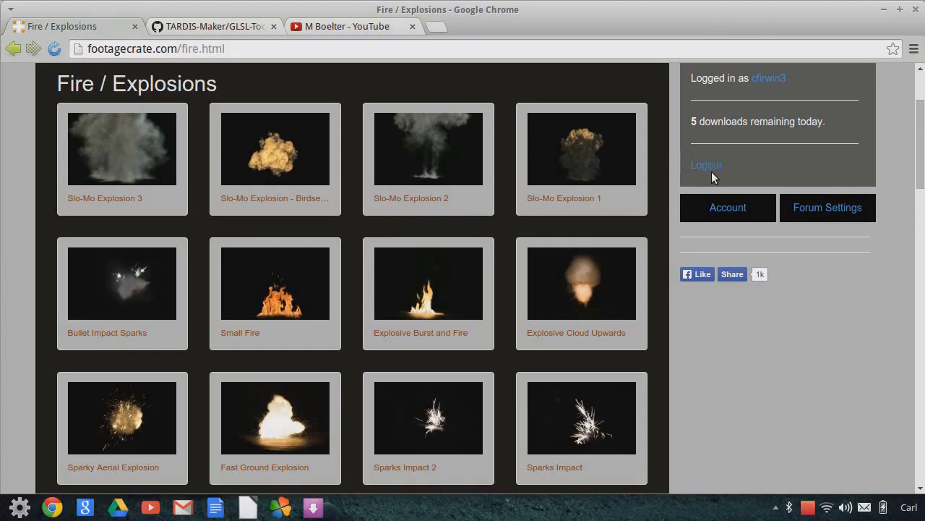
pyautogui.scroll(-4, 479, 248)
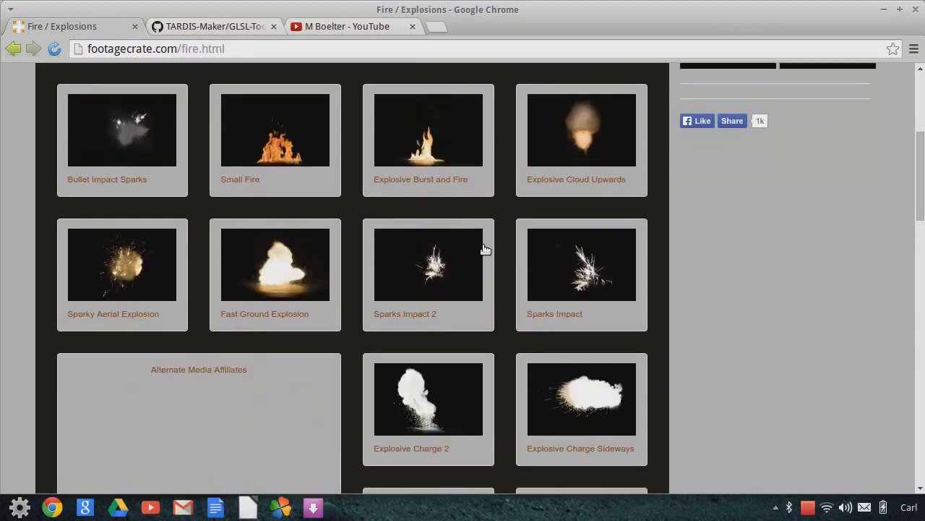
pyautogui.scroll(7, 488, 248)
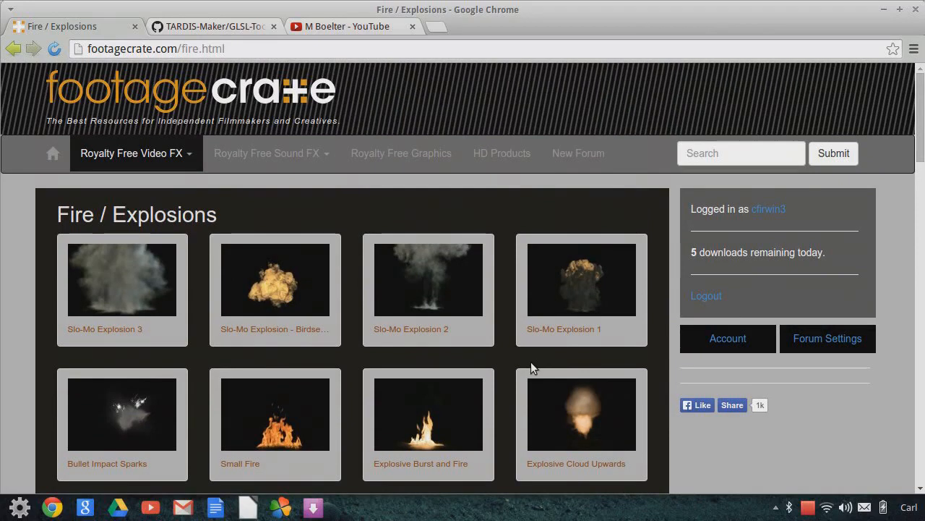
pyautogui.scroll(-15, 474, 311)
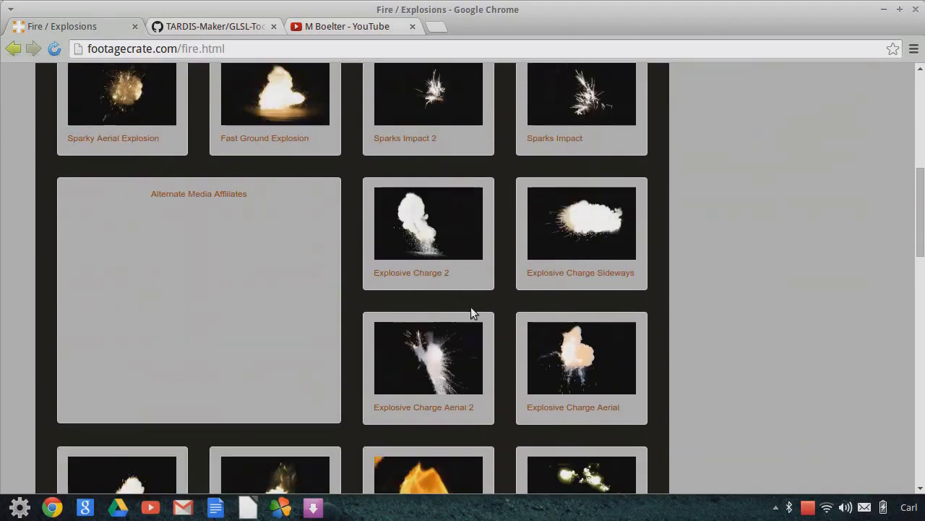
pyautogui.scroll(-11, 474, 311)
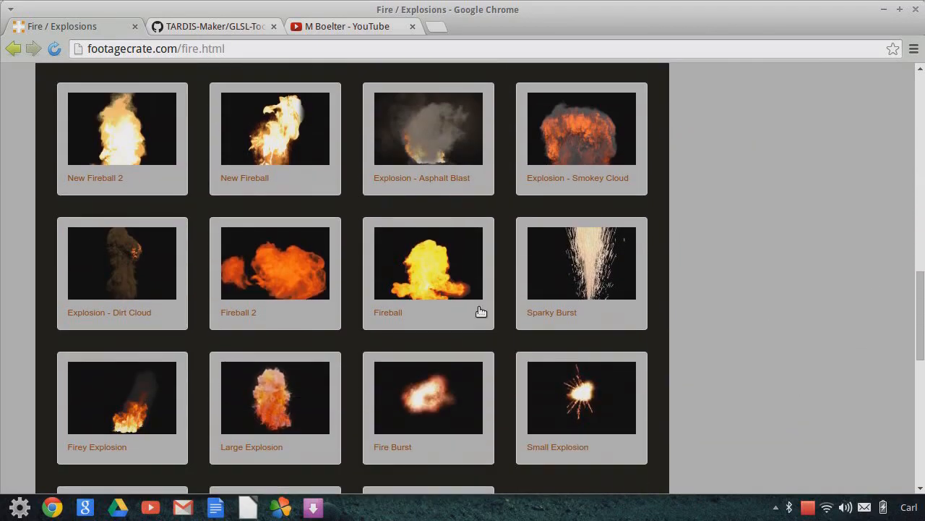
pyautogui.scroll(-2, 482, 309)
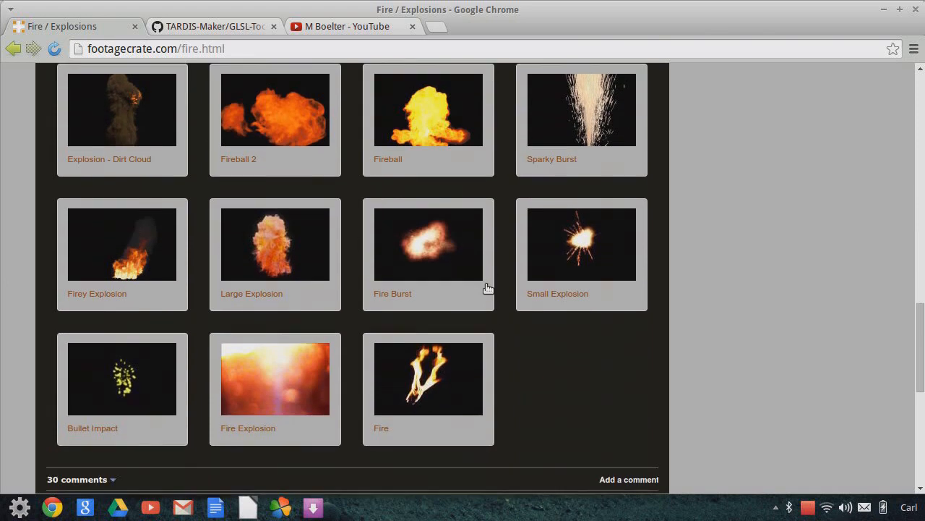
pyautogui.scroll(12, 492, 297)
pyautogui.scroll(15, 496, 296)
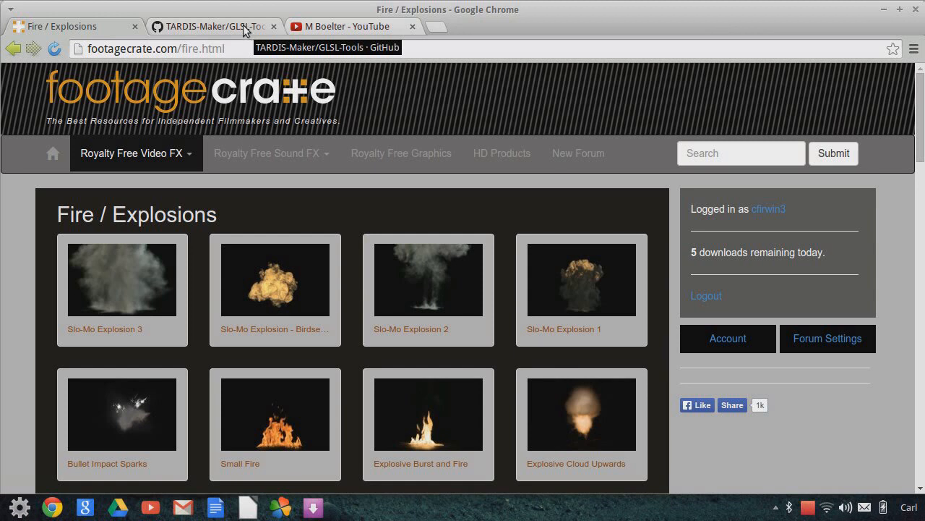
# View the add-on author's YouTube channel and the TARDIS-Maker/GLSL-Tools repository page on GitHub.
pyautogui.click(324, 29)
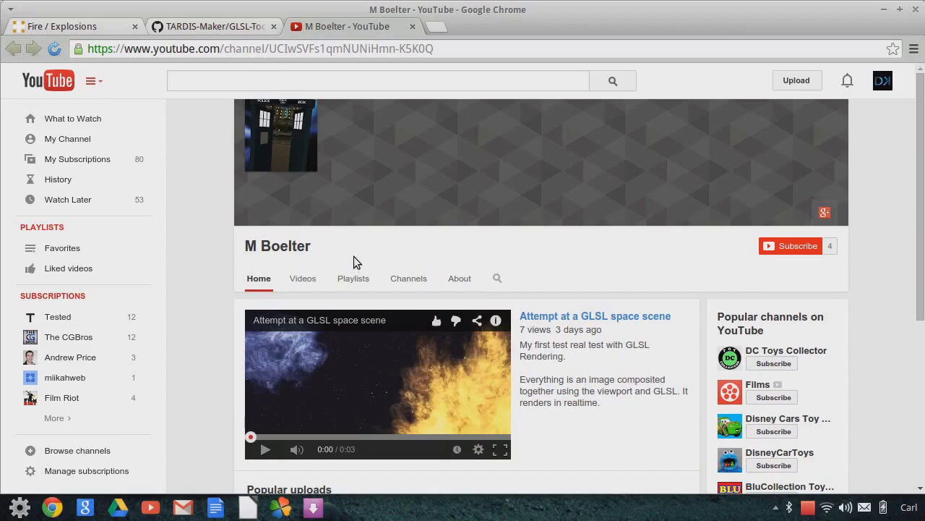
pyautogui.click(224, 28)
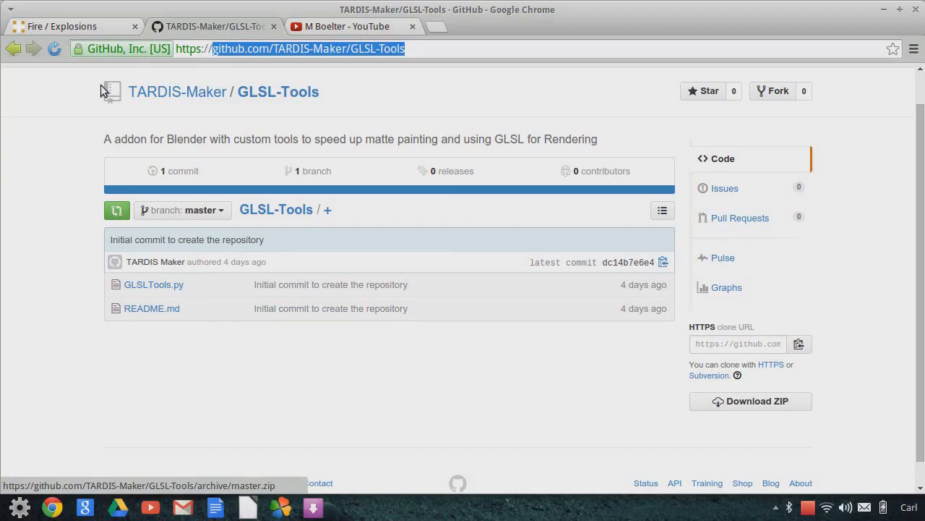
pyautogui.click(85, 29)
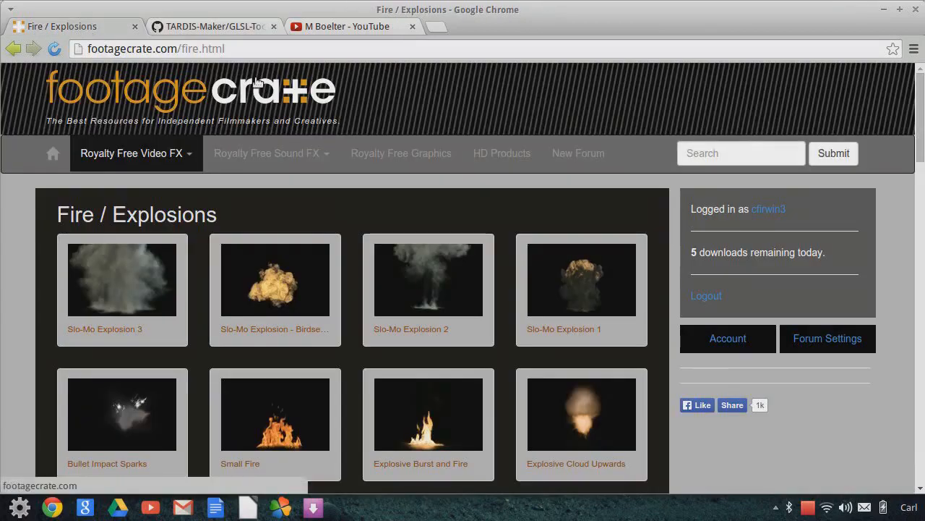
pyautogui.click(210, 27)
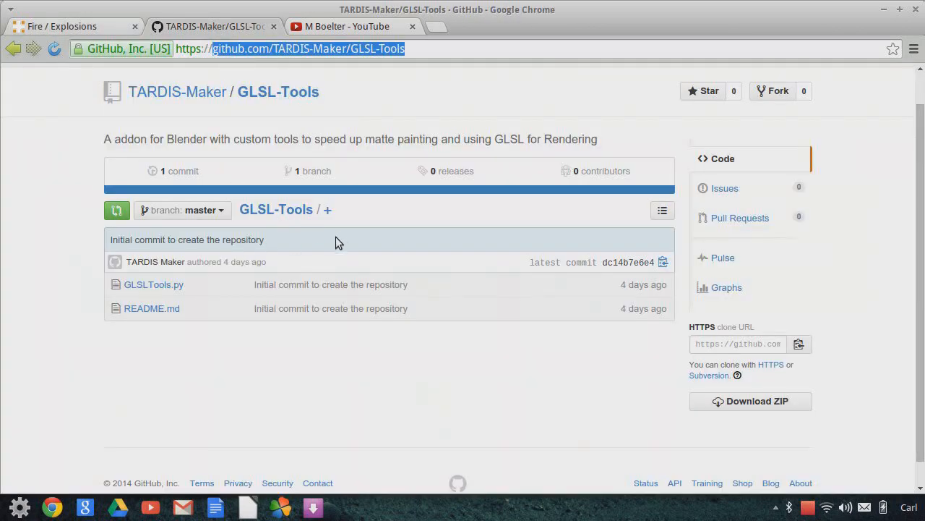
# Minimize the browser, rewind ExplosionFinal0001-0240.avi to the start and play it.
pyautogui.click(883, 10)
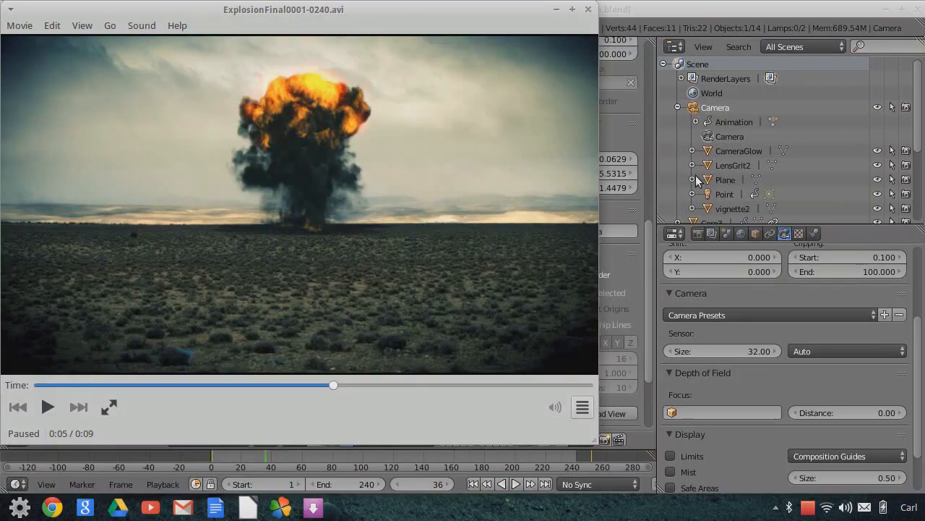
pyautogui.moveTo(334, 385); pyautogui.dragTo(36, 386)
pyautogui.click(47, 407)
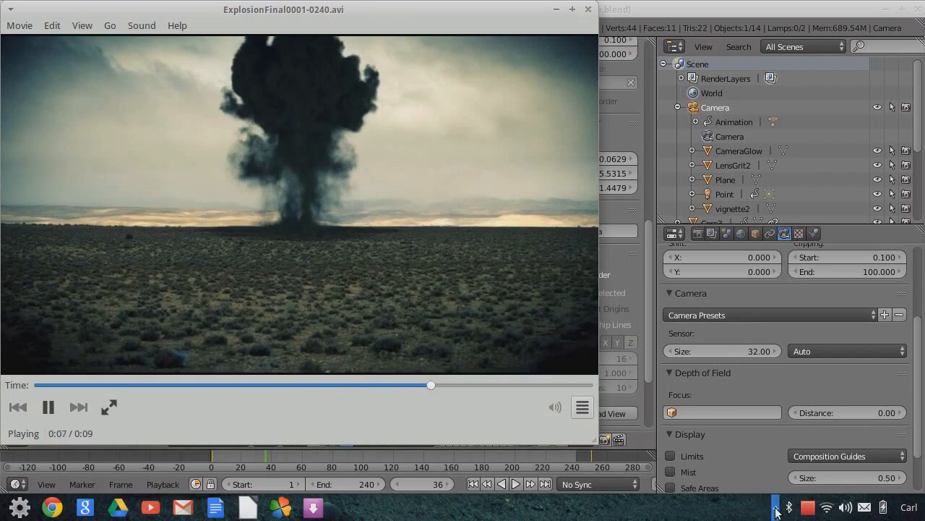
# Switch to the ExplosionComposite folder in the file manager and select Explosion2.avi.
pyautogui.click(779, 509)
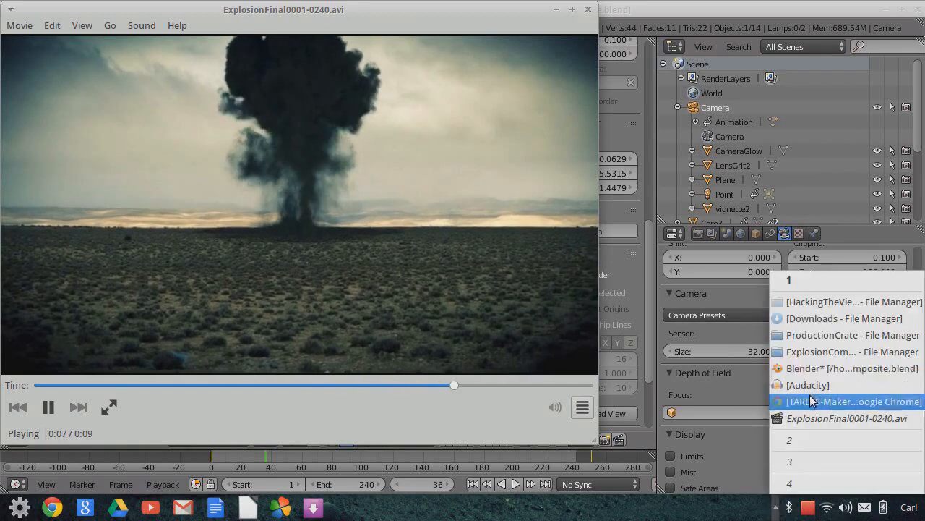
pyautogui.click(809, 352)
pyautogui.click(562, 153)
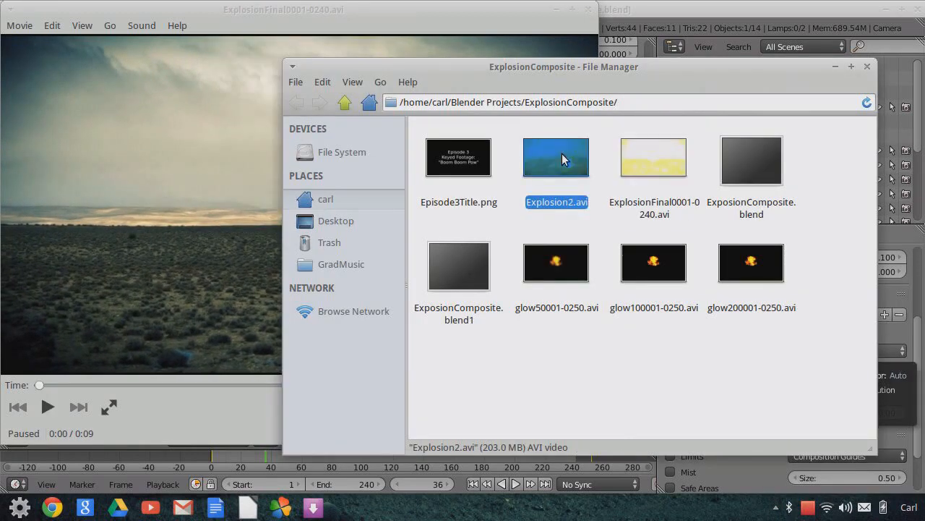
# Load Explosion2.avi in the video player and play it through to the end.
pyautogui.click(397, 12)
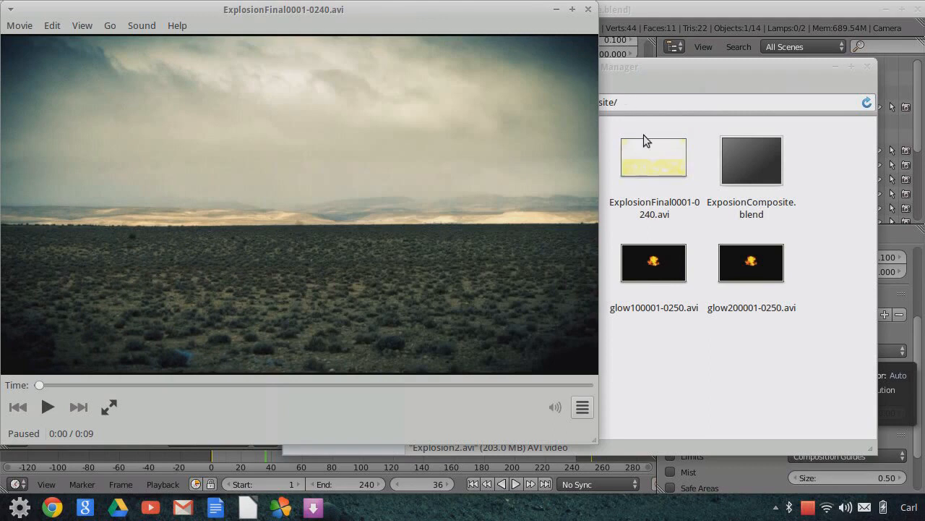
pyautogui.click(643, 73)
pyautogui.click(466, 10)
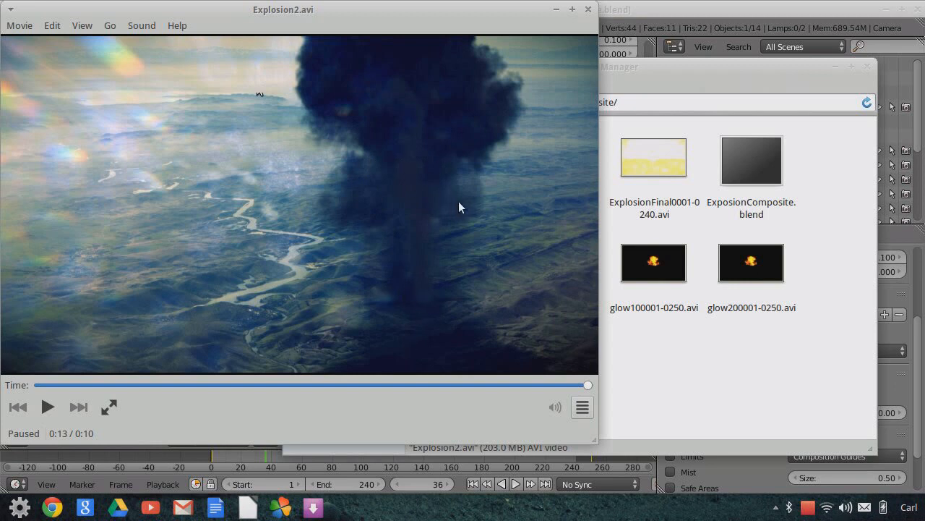
# Switch to Blender and play the explosion scene's animation twice from the first frame, stopping playback each time.
pyautogui.click(633, 9)
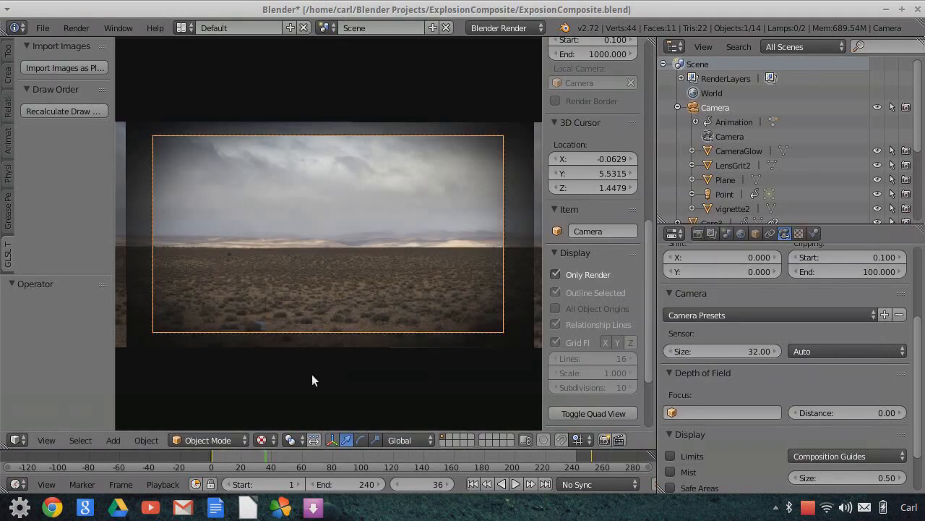
pyautogui.click(473, 484)
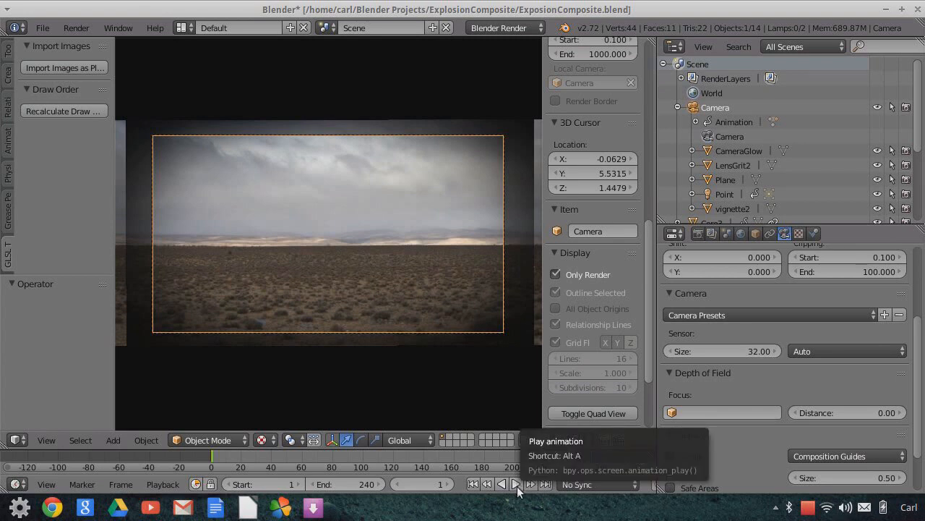
pyautogui.click(521, 484)
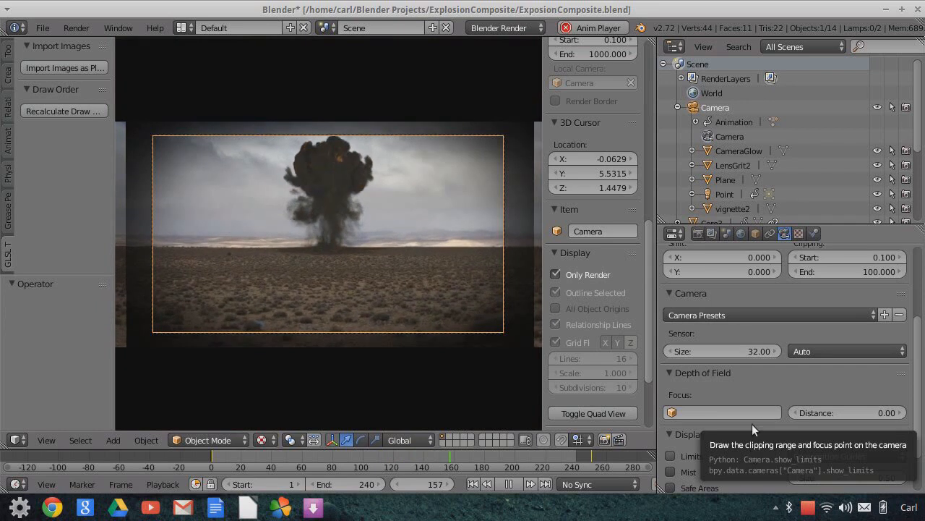
pyautogui.click(506, 483)
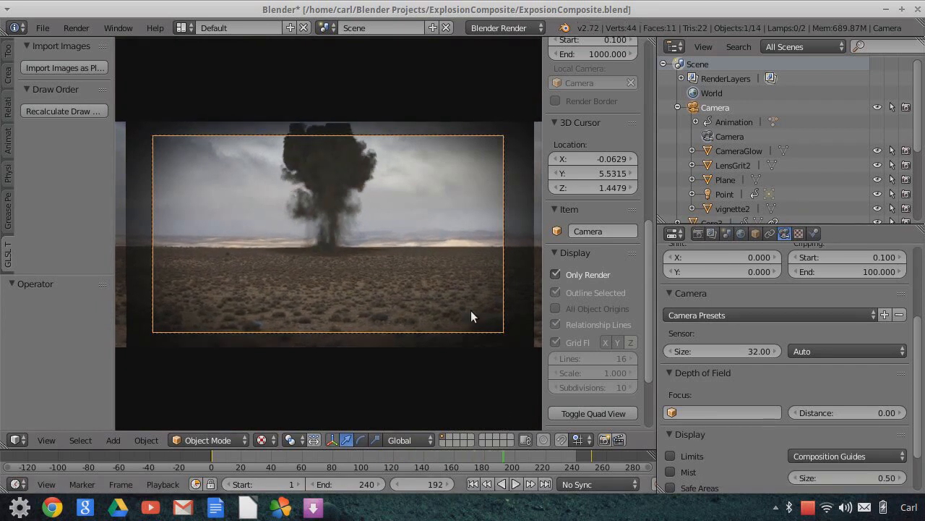
pyautogui.click(473, 484)
pyautogui.click(516, 483)
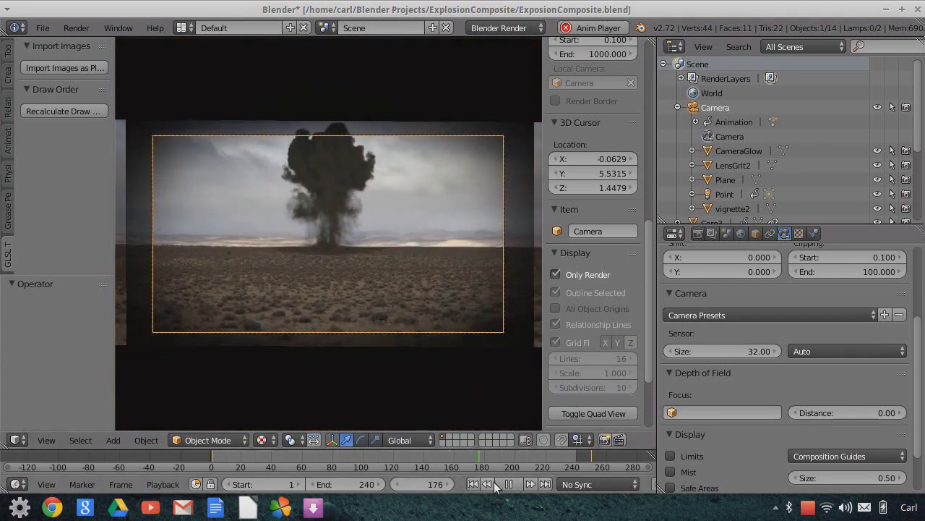
pyautogui.hotkey('alt', 'a')
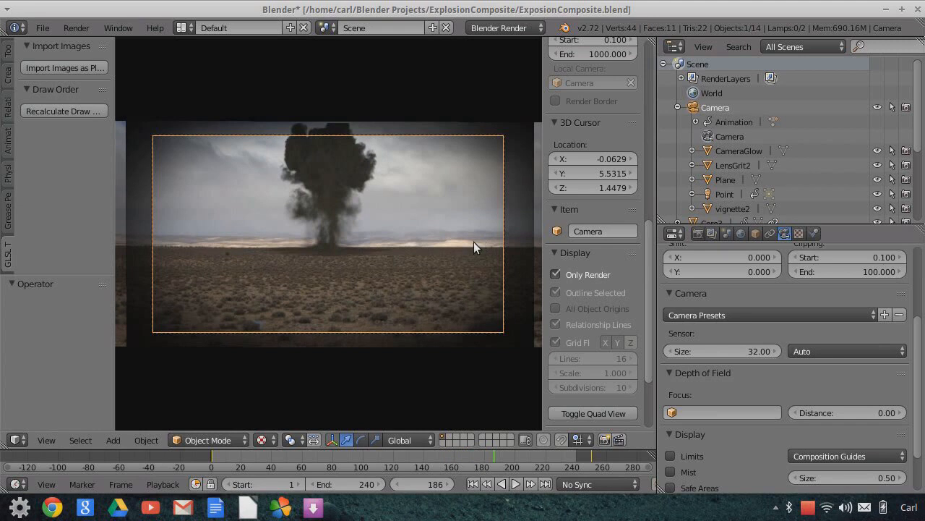
# Turn off Only Render and examine the camera, lamps and footage planes from outside the camera view.
pyautogui.click(556, 275)
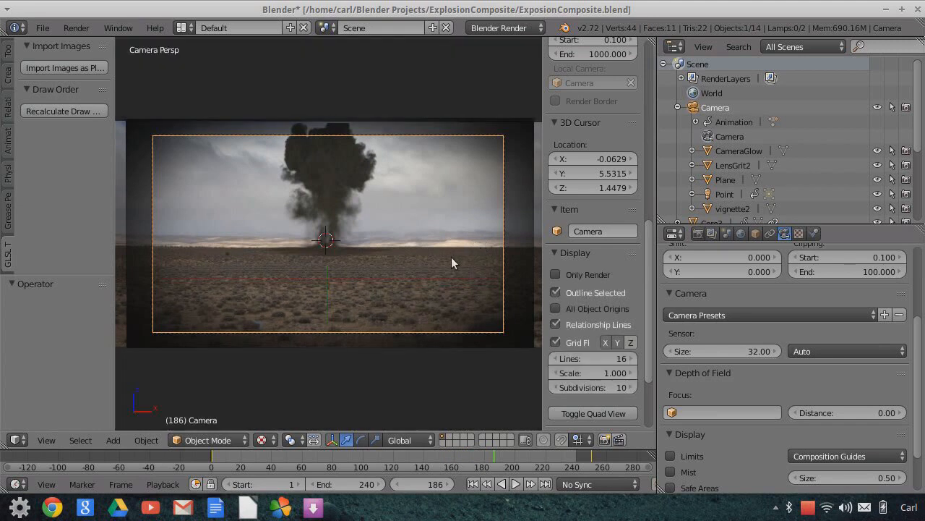
pyautogui.scroll(-2, 474, 248)
pyautogui.moveTo(459, 255); pyautogui.dragTo(359, 280, button='middle')
pyautogui.scroll(-10, 420, 279)
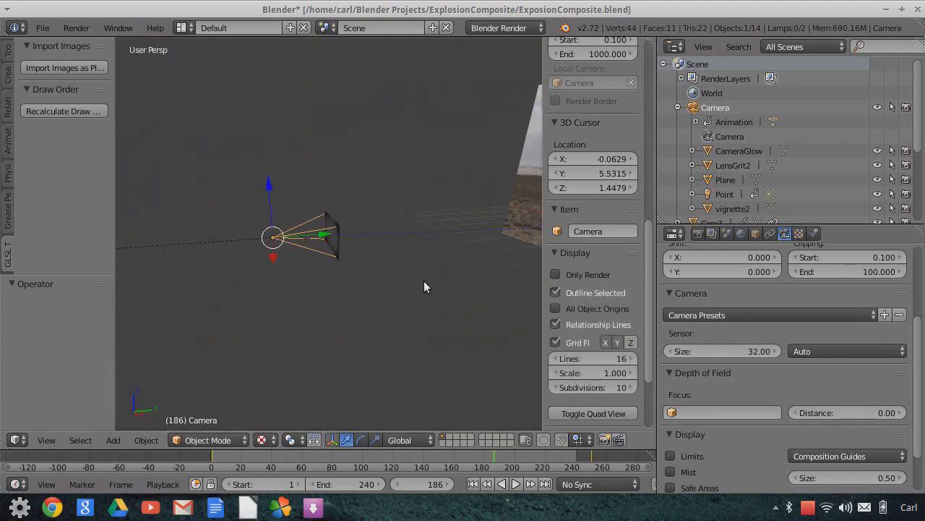
pyautogui.moveTo(460, 268); pyautogui.dragTo(467, 240, button='middle')
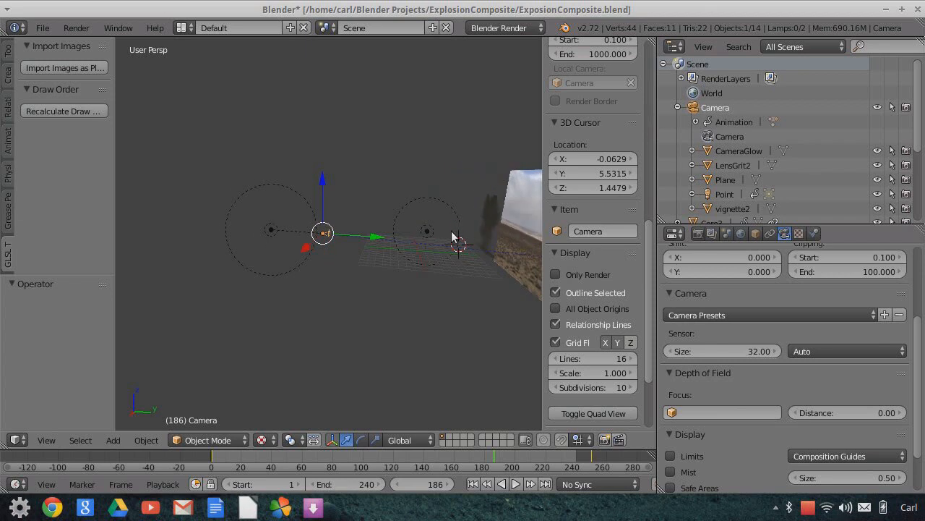
pyautogui.moveTo(483, 249)
pyautogui.mouseDown(button='middle')
pyautogui.moveTo(456, 255)
pyautogui.moveTo(401, 238)
pyautogui.moveTo(490, 273)
pyautogui.moveTo(500, 236)
pyautogui.moveTo(444, 246)
pyautogui.moveTo(471, 261)
pyautogui.moveTo(448, 259)
pyautogui.moveTo(500, 252)
pyautogui.moveTo(491, 271)
pyautogui.moveTo(474, 243)
pyautogui.mouseUp(button='middle')
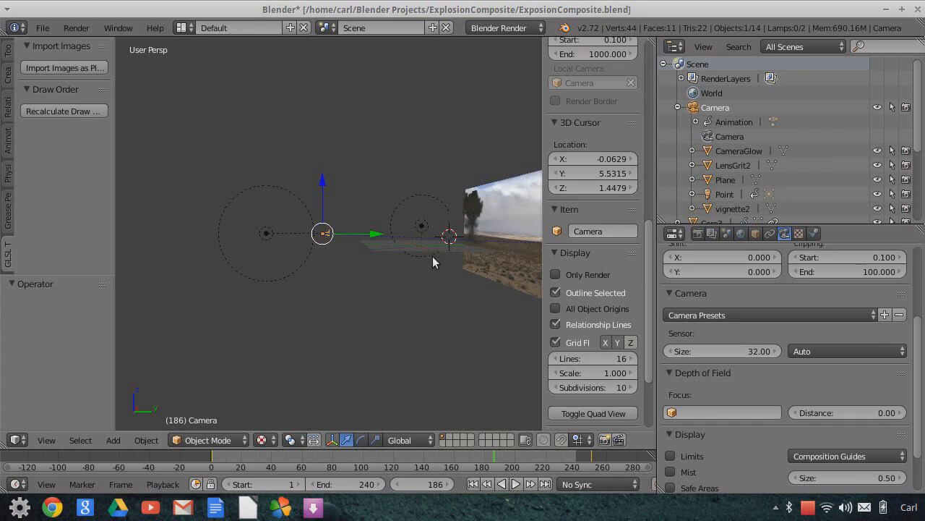
pyautogui.moveTo(467, 234); pyautogui.dragTo(375, 251, button='middle')
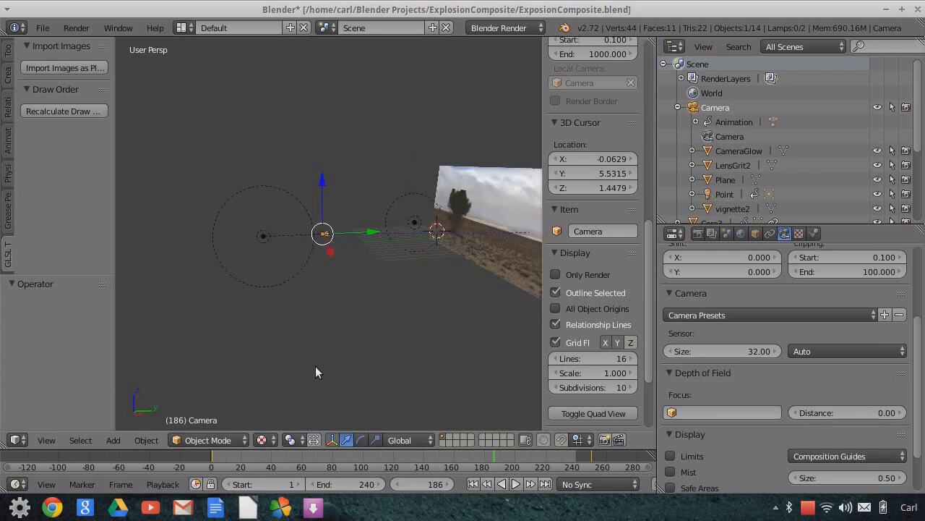
pyautogui.scroll(9, 325, 370)
pyautogui.scroll(2, 332, 368)
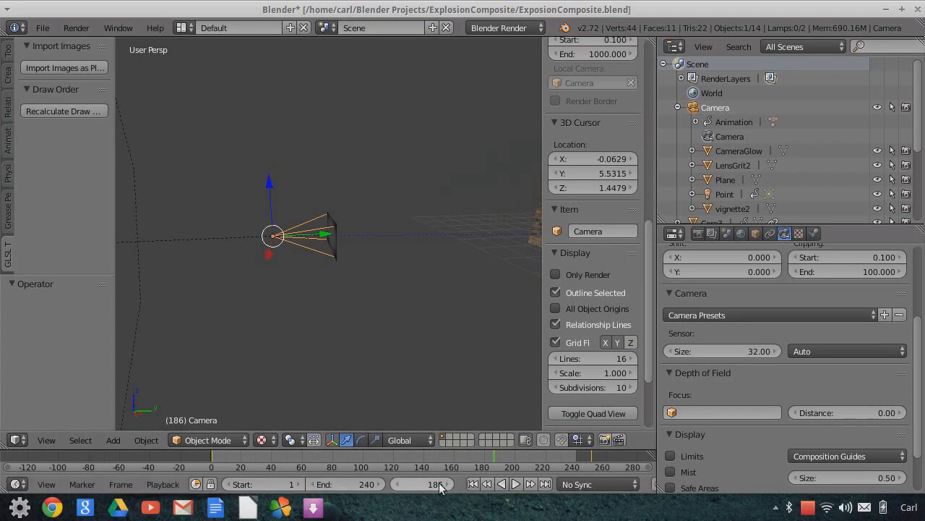
# Play the animation from the first frame while viewing the camera from the side, and stop it.
pyautogui.click(473, 483)
pyautogui.click(516, 483)
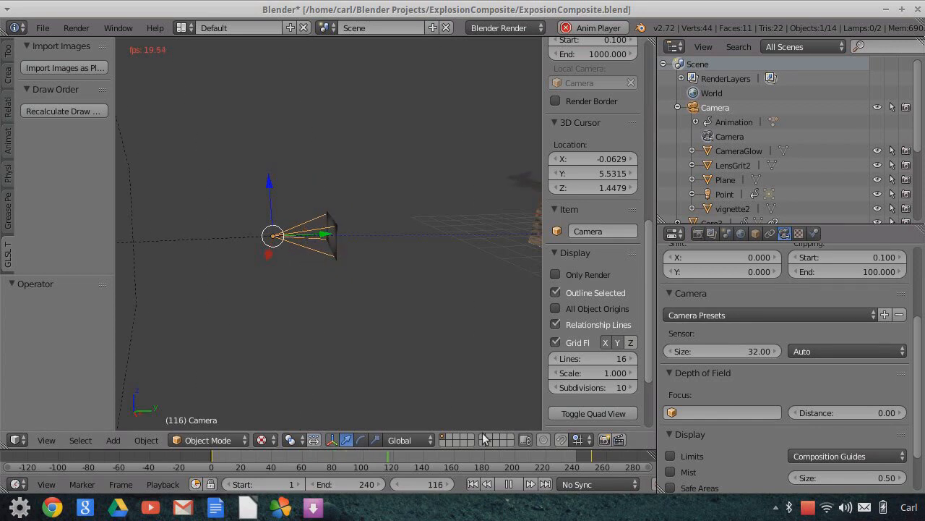
pyautogui.click(509, 484)
# Return to the camera view and replay the animation from the first frame to watch the camera shake.
pyautogui.click(47, 439)
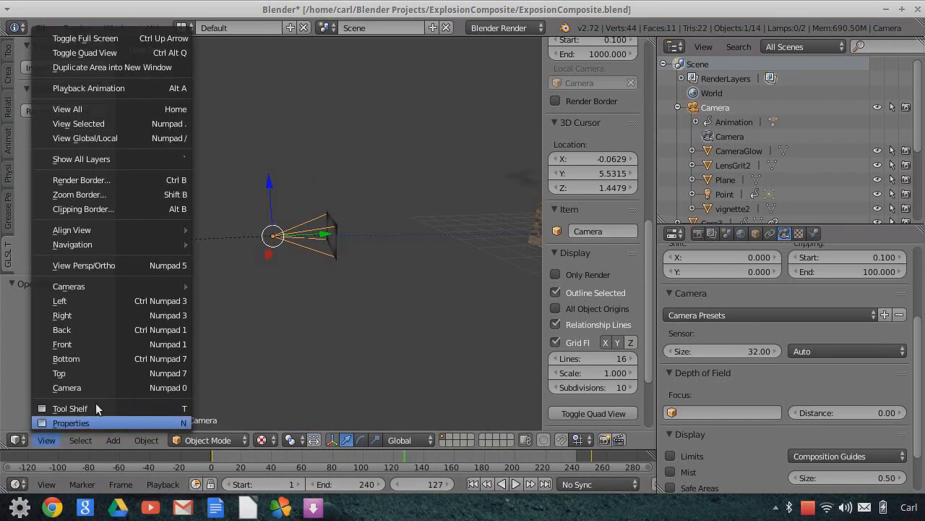
pyautogui.click(95, 385)
pyautogui.scroll(2, 383, 327)
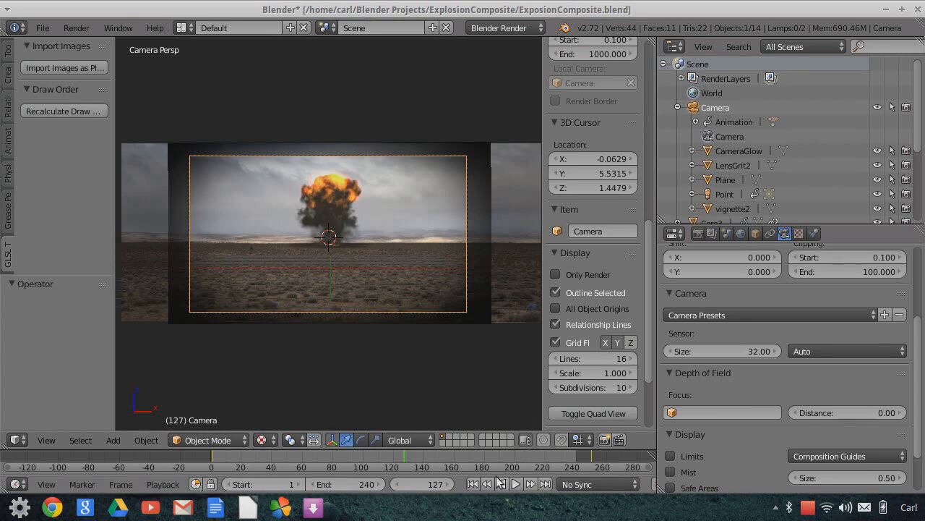
pyautogui.click(473, 483)
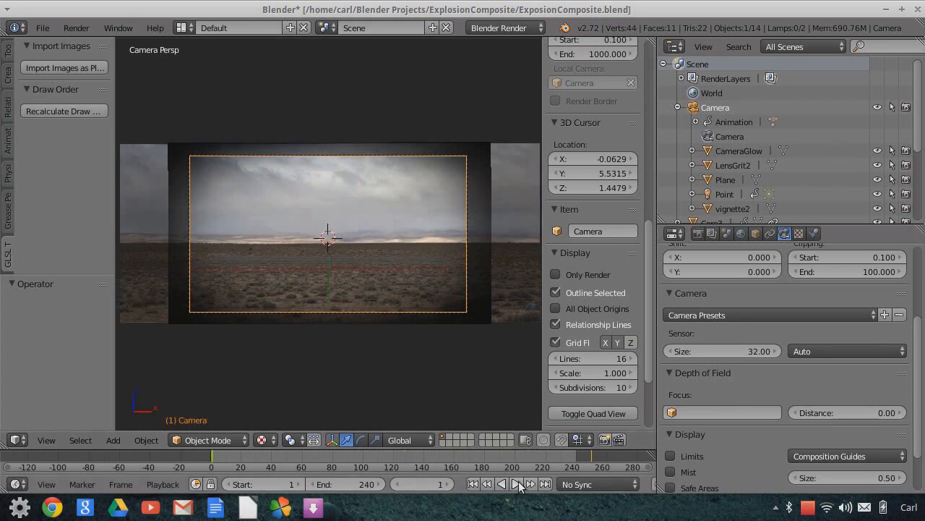
pyautogui.click(517, 484)
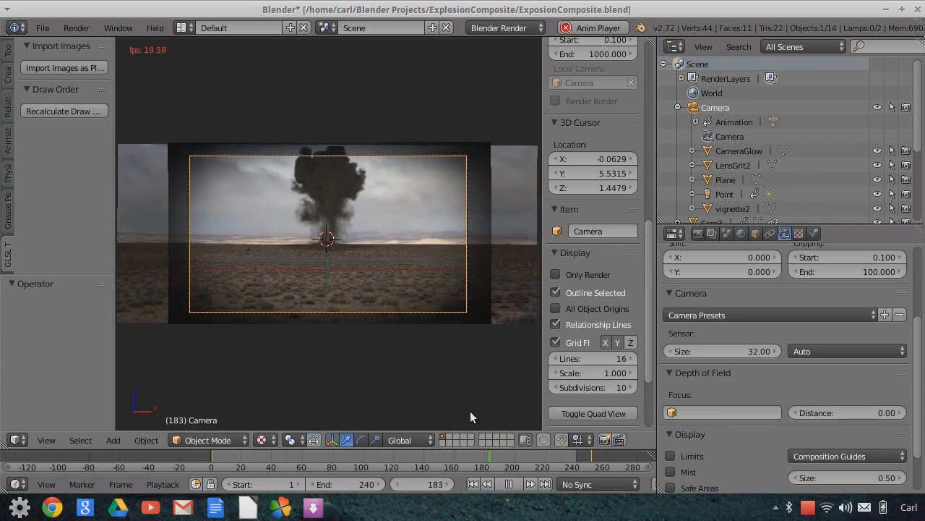
pyautogui.click(509, 484)
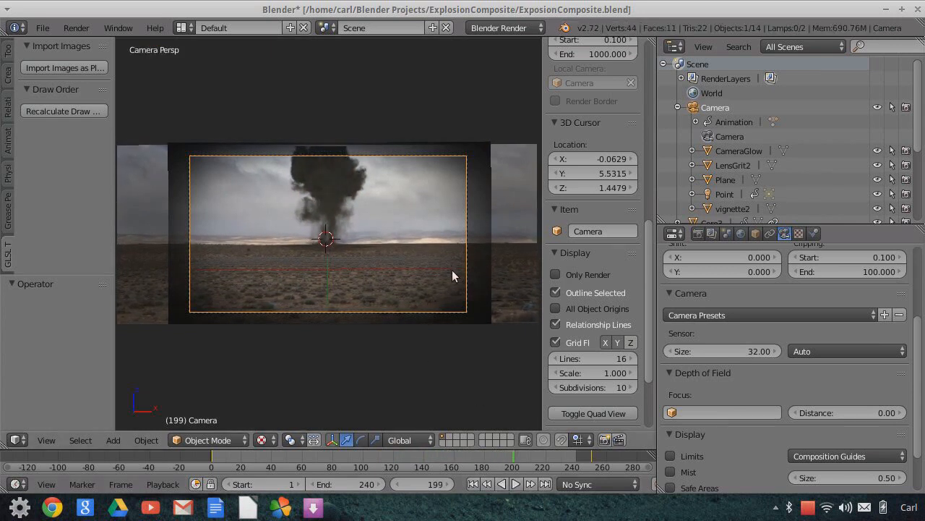
# Change the 3D view to the Graph Editor and examine the shake in the camera's X Euler Rotation curve.
pyautogui.click(15, 440)
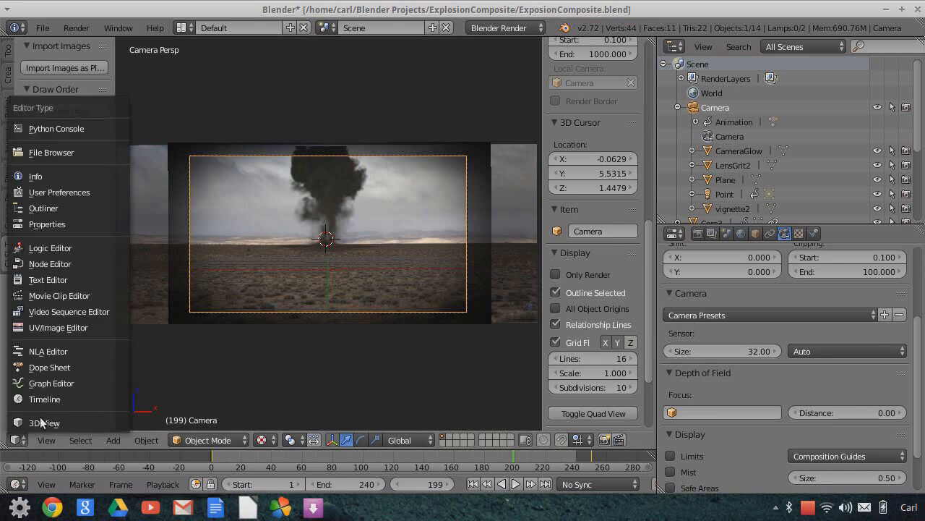
pyautogui.click(58, 386)
pyautogui.scroll(-7, 367, 278)
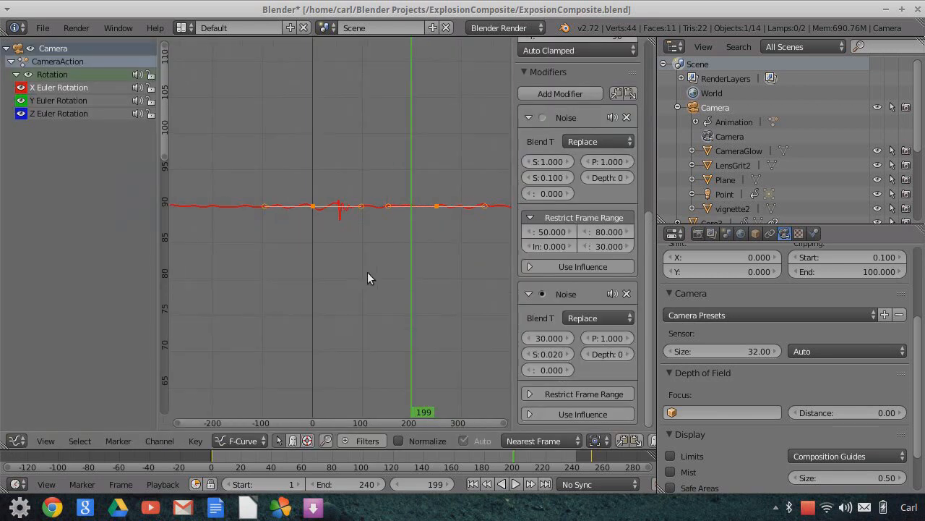
pyautogui.moveTo(362, 268); pyautogui.dragTo(364, 332, button='middle')
pyautogui.scroll(6, 374, 330)
pyautogui.scroll(6, 376, 331)
pyautogui.moveTo(396, 273); pyautogui.dragTo(387, 119, button='middle')
pyautogui.scroll(4, 395, 194)
pyautogui.scroll(-1, 385, 274)
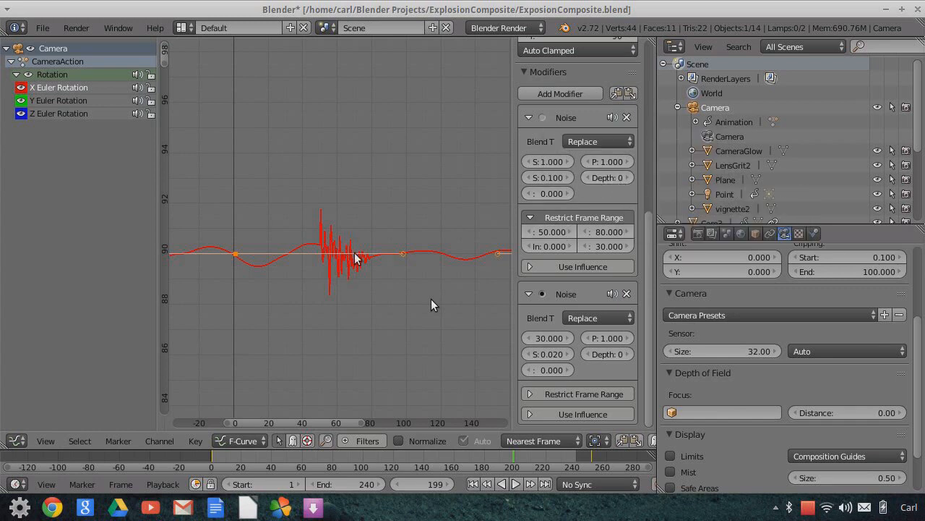
# Display the camera's Y and Z Euler Rotation curves and examine the noise on the Z curve near zero.
pyautogui.click(93, 96)
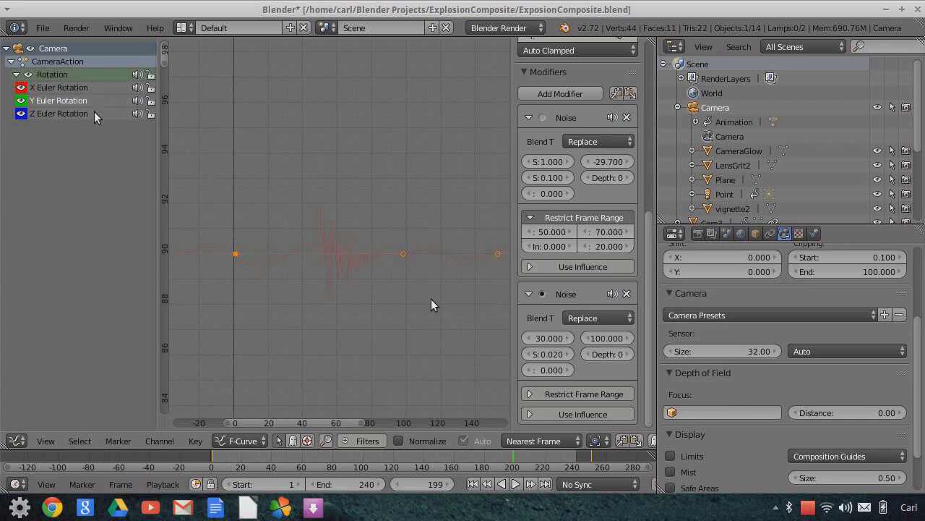
pyautogui.click(93, 113)
pyautogui.scroll(-10, 410, 221)
pyautogui.scroll(-10, 404, 246)
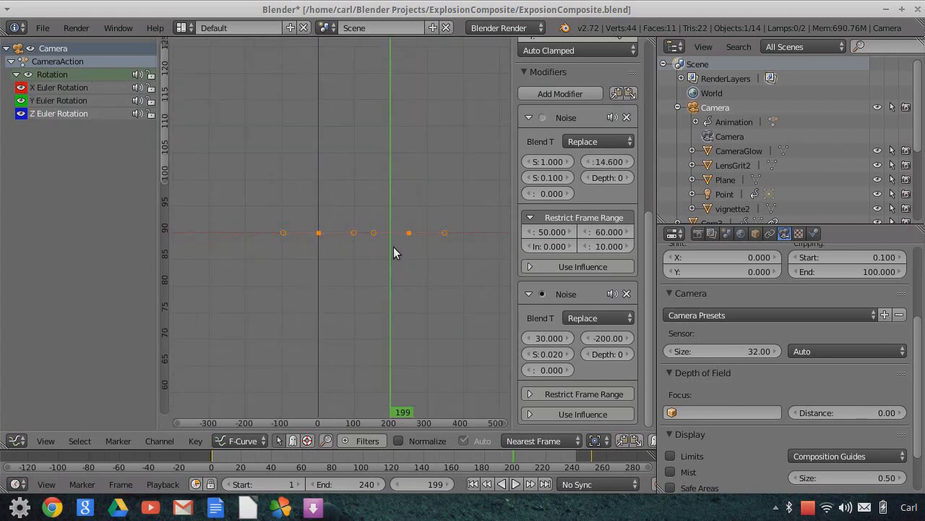
pyautogui.moveTo(378, 238); pyautogui.dragTo(375, 116, button='middle')
pyautogui.scroll(14, 405, 227)
pyautogui.moveTo(415, 255); pyautogui.dragTo(362, 302, button='middle')
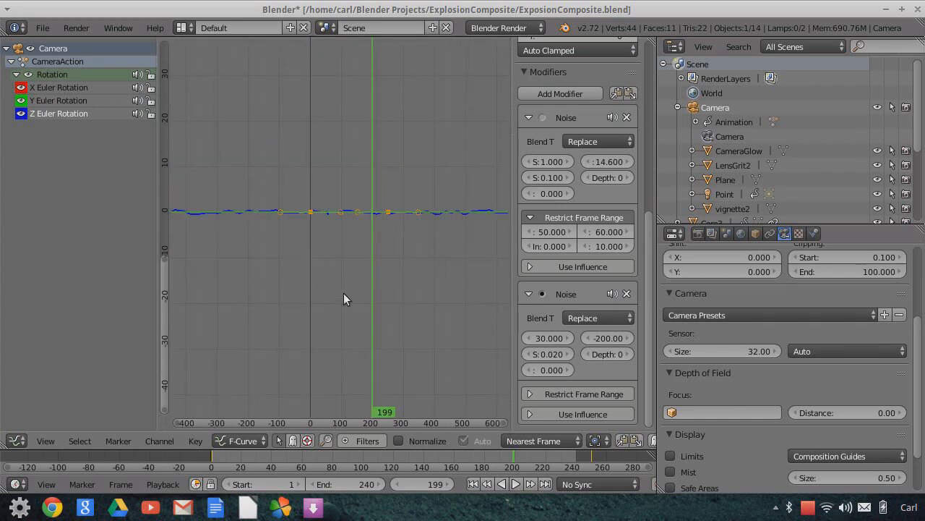
pyautogui.scroll(6, 329, 267)
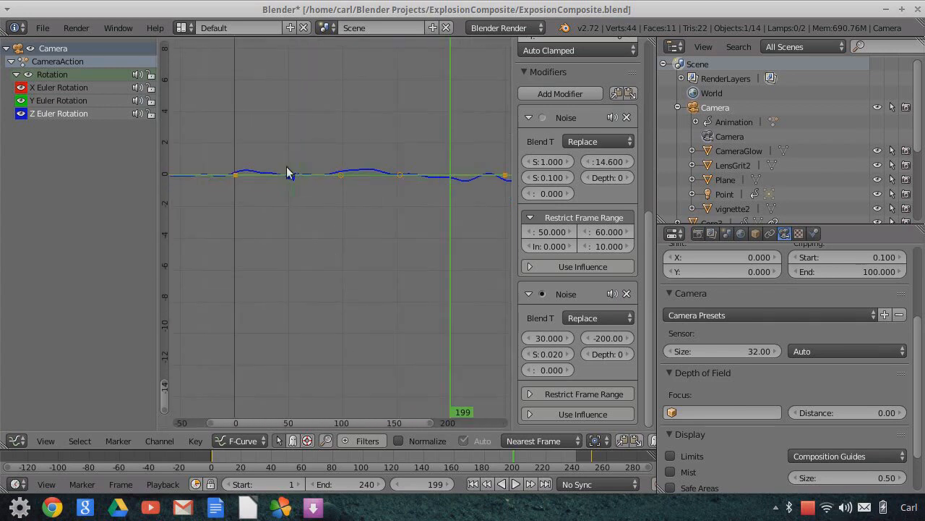
# Inspect the camera's Y Euler Rotation curve and return to a close view of the X Euler Rotation shake.
pyautogui.click(75, 101)
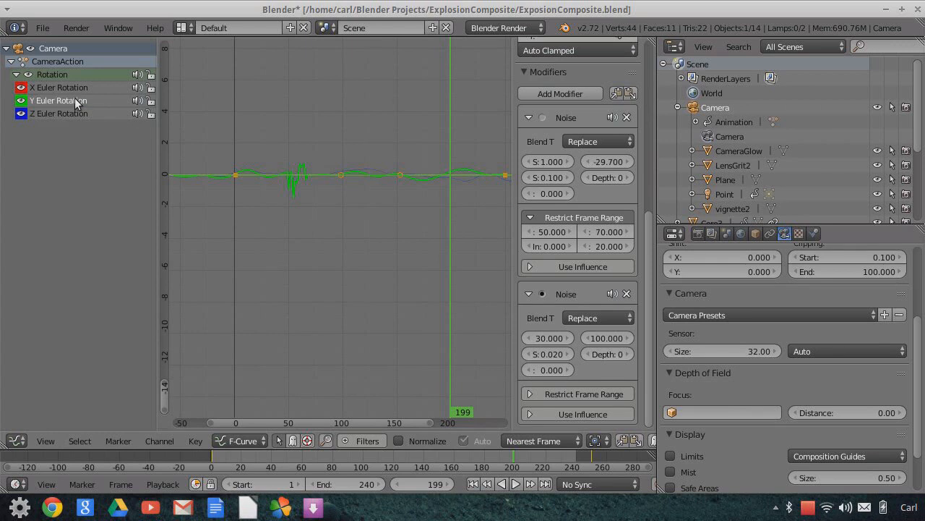
pyautogui.click(82, 85)
pyautogui.moveTo(342, 146); pyautogui.dragTo(355, 432, button='middle')
pyautogui.scroll(-9, 360, 227)
pyautogui.moveTo(358, 221); pyautogui.dragTo(334, 380, button='middle')
pyautogui.moveTo(341, 197); pyautogui.dragTo(364, 456, button='middle')
pyautogui.scroll(10, 351, 225)
pyautogui.moveTo(312, 202); pyautogui.dragTo(321, 373, button='middle')
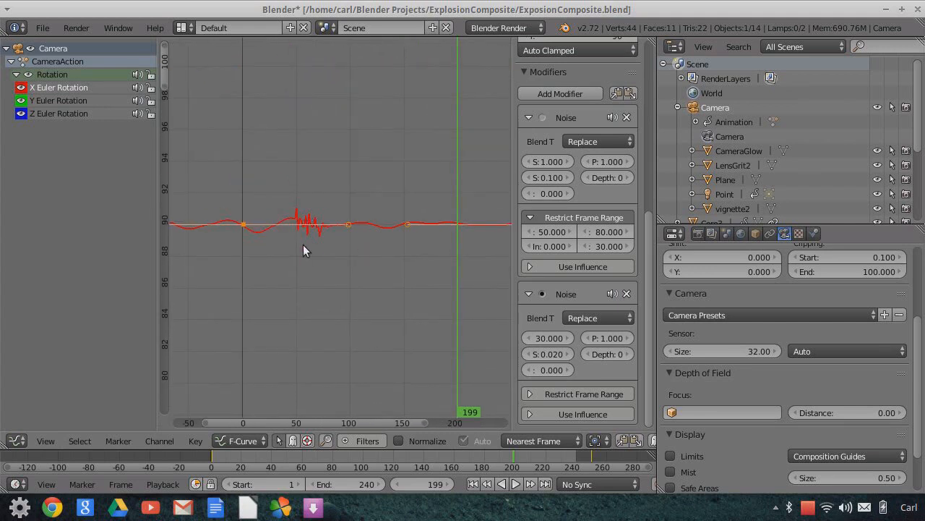
pyautogui.scroll(3, 355, 279)
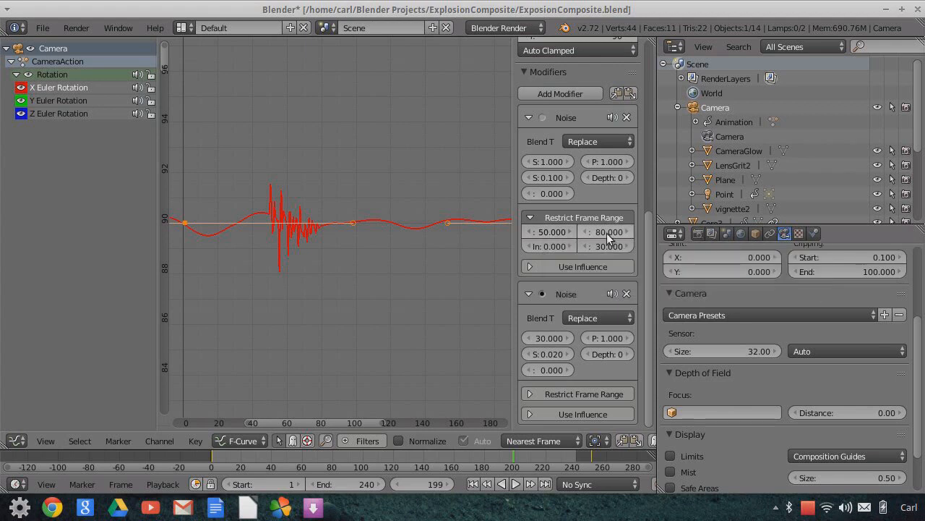
# Compare the Noise modifiers' restricted frame ranges on the Y and Z rotation curves, and review the X curve's Noise settings.
pyautogui.click(103, 100)
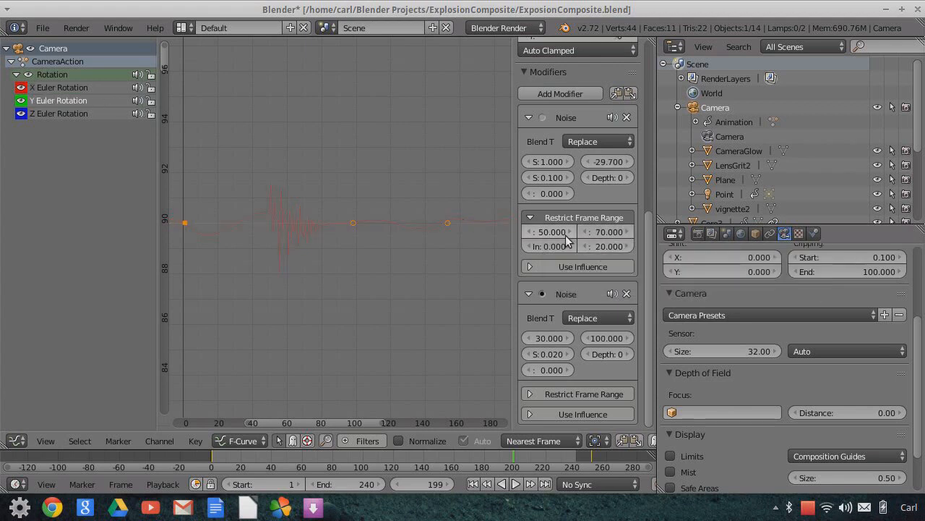
pyautogui.click(115, 114)
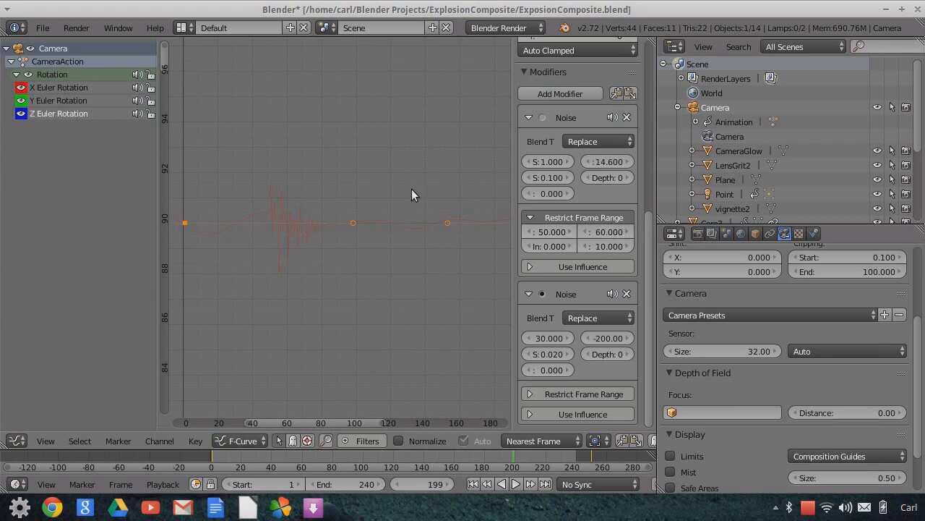
pyautogui.click(60, 86)
pyautogui.scroll(-2, 394, 253)
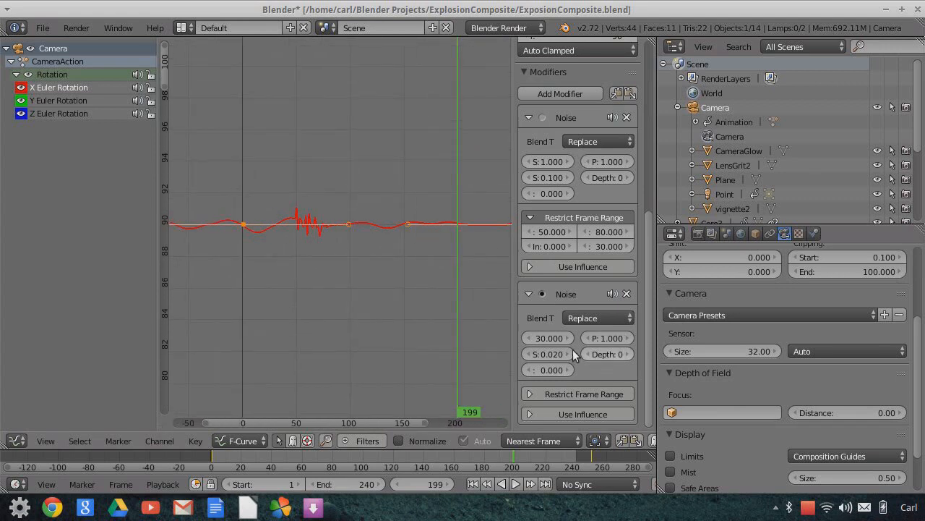
pyautogui.scroll(-2, 348, 290)
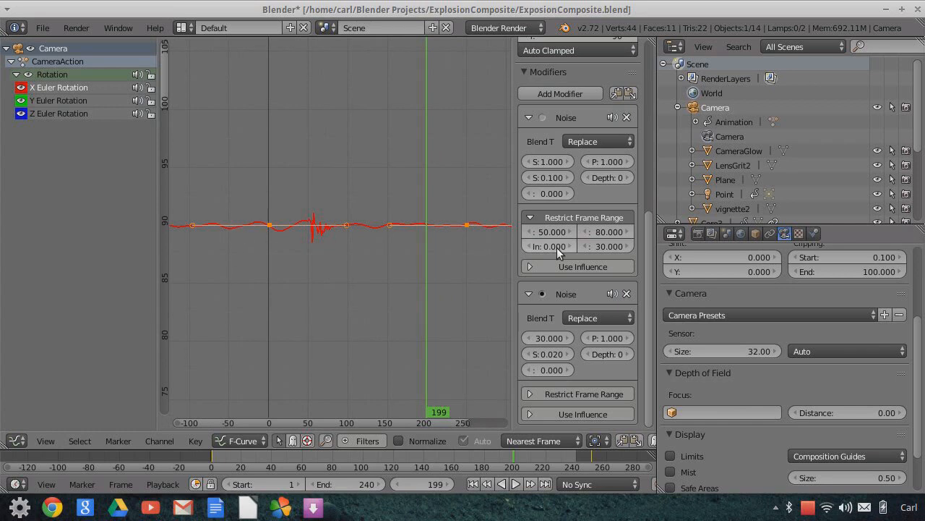
pyautogui.scroll(2, 482, 270)
pyautogui.scroll(1, 238, 231)
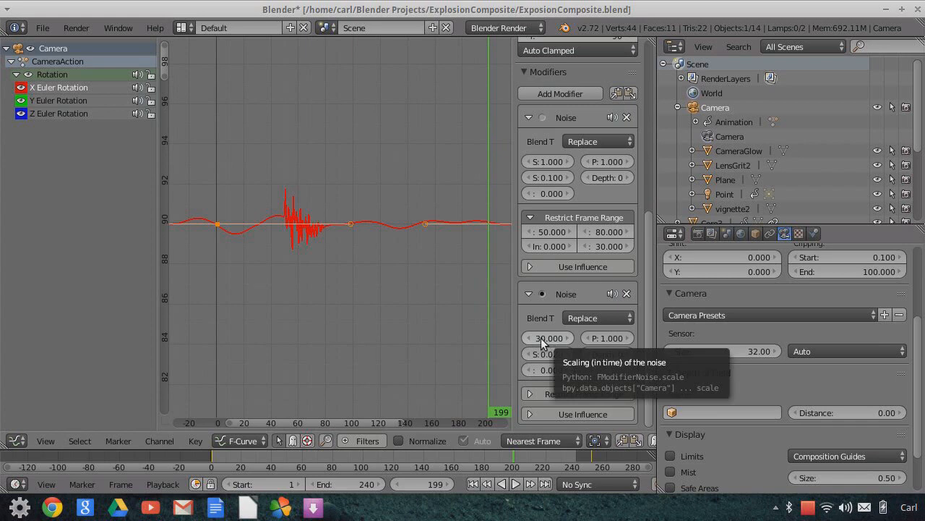
# Examine the X Euler Rotation shake and the smoother motion around it, and return the area to the 3D View.
pyautogui.scroll(-1, 286, 253)
pyautogui.scroll(-1, 286, 253)
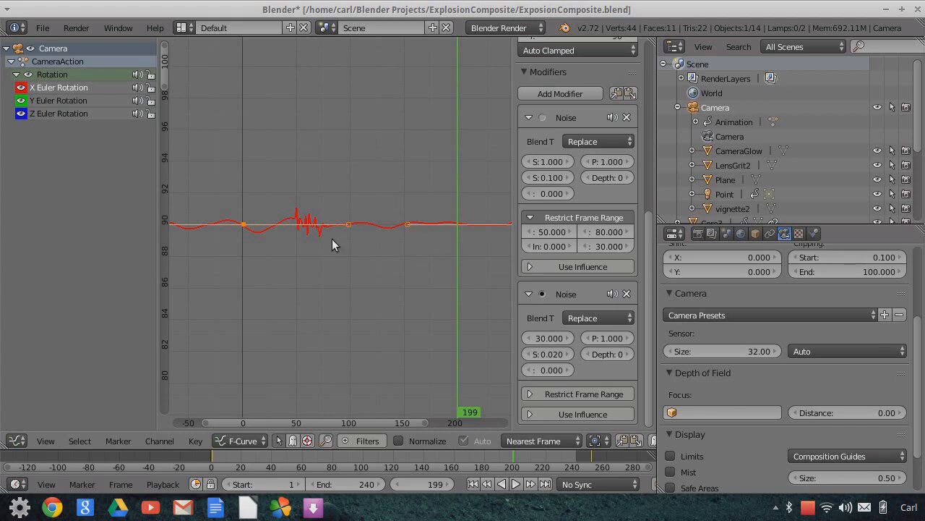
pyautogui.scroll(4, 328, 262)
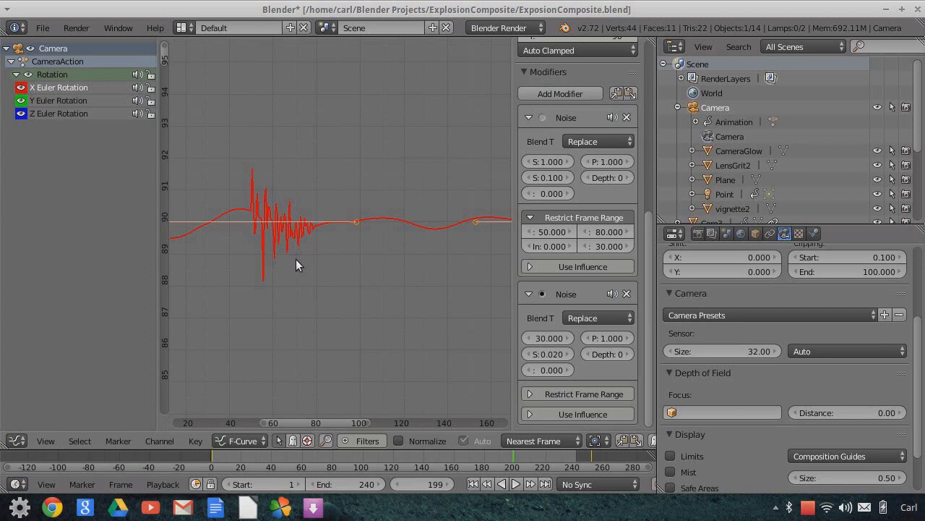
pyautogui.scroll(-4, 325, 275)
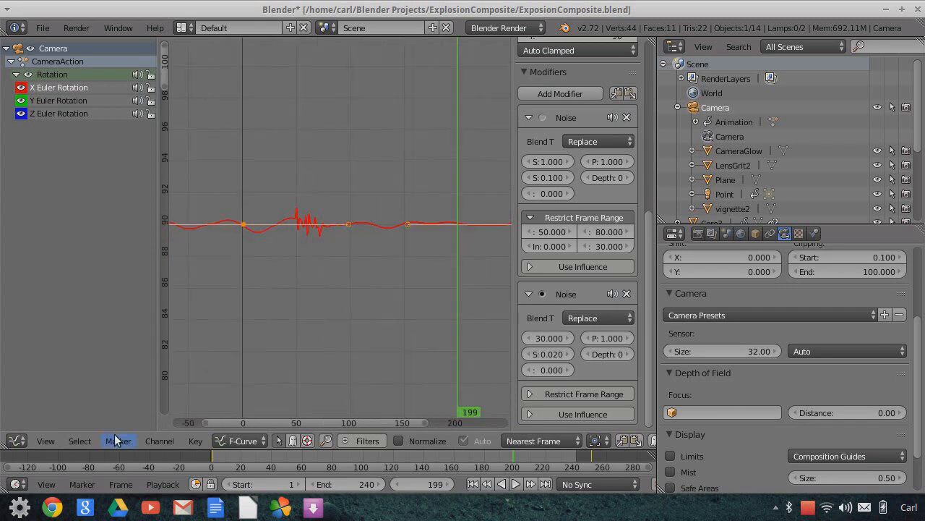
pyautogui.click(16, 440)
pyautogui.click(36, 423)
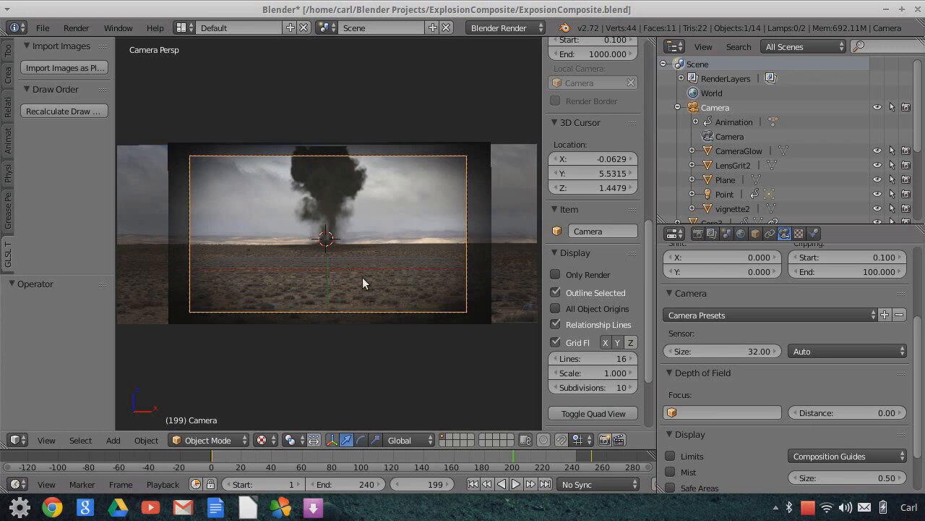
# Leave the camera view, select the object named Plane under the Camera, and inspect its placement in front of the camera.
pyautogui.scroll(2, 410, 269)
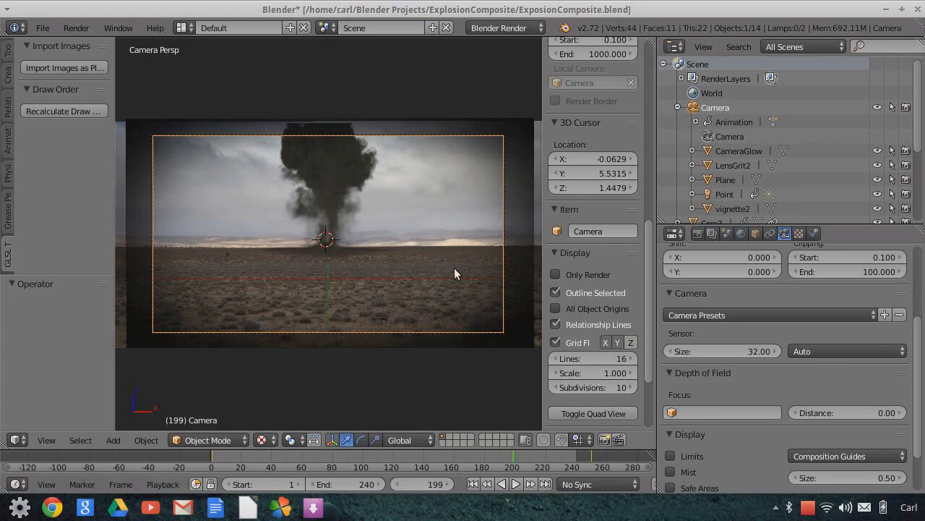
pyautogui.moveTo(460, 259); pyautogui.dragTo(353, 246, button='middle')
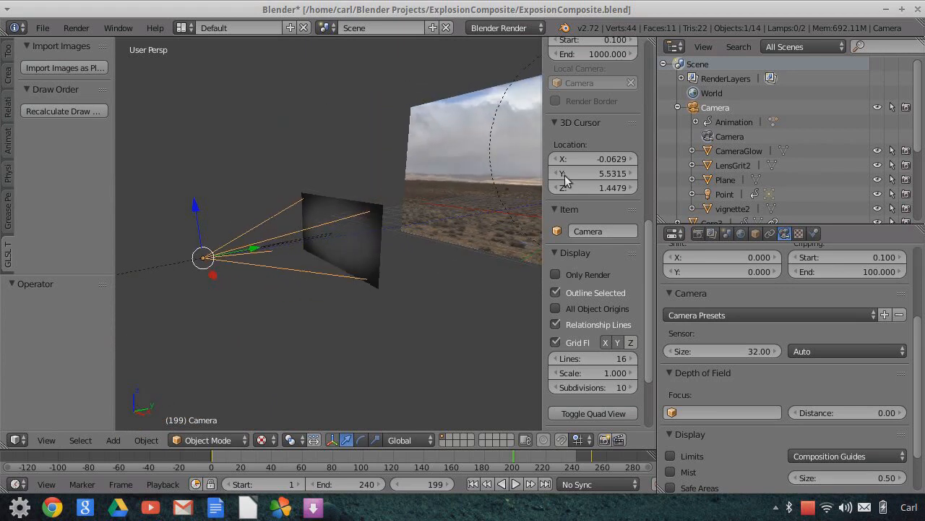
pyautogui.click(726, 179)
pyautogui.scroll(2, 587, 213)
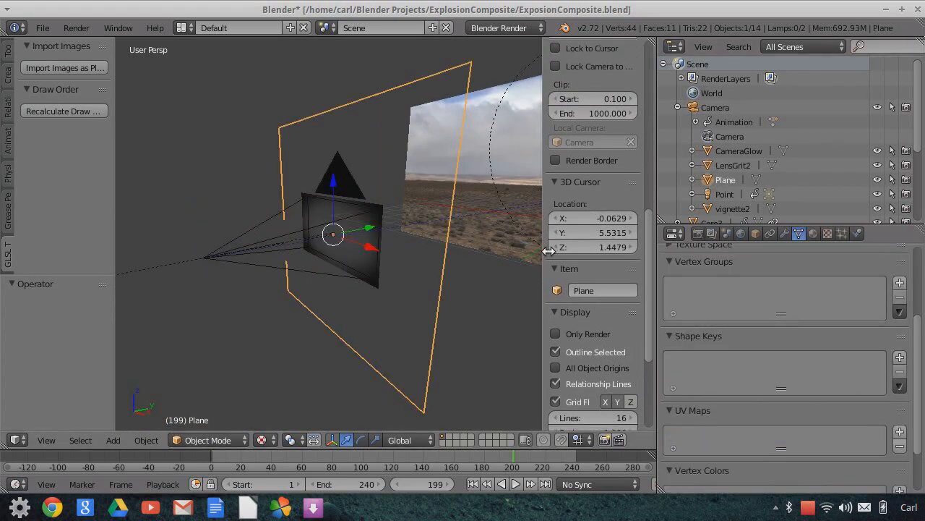
pyautogui.moveTo(408, 221); pyautogui.dragTo(367, 243, button='middle')
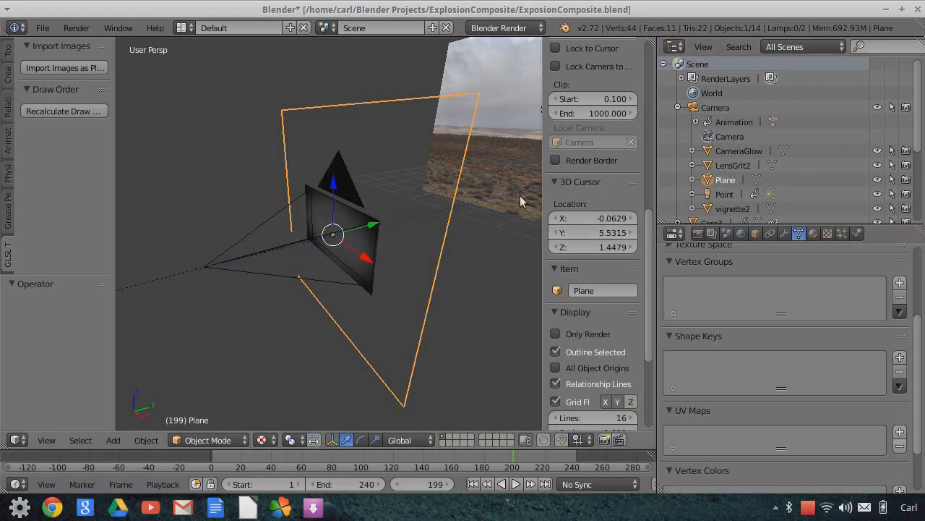
# Select LensGrit2 under the Camera, inspect its placement before the lens, and review its material's Diffuse and Specular settings.
pyautogui.click(732, 166)
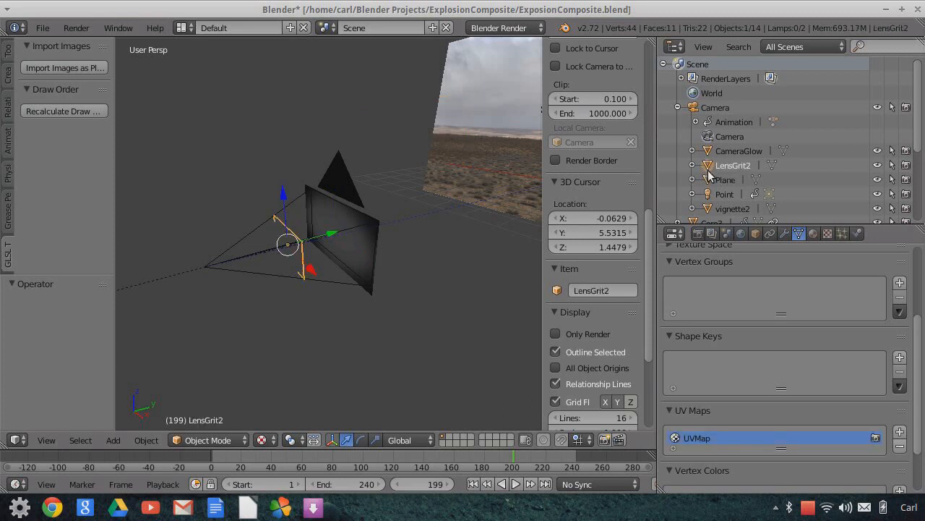
pyautogui.scroll(4, 327, 287)
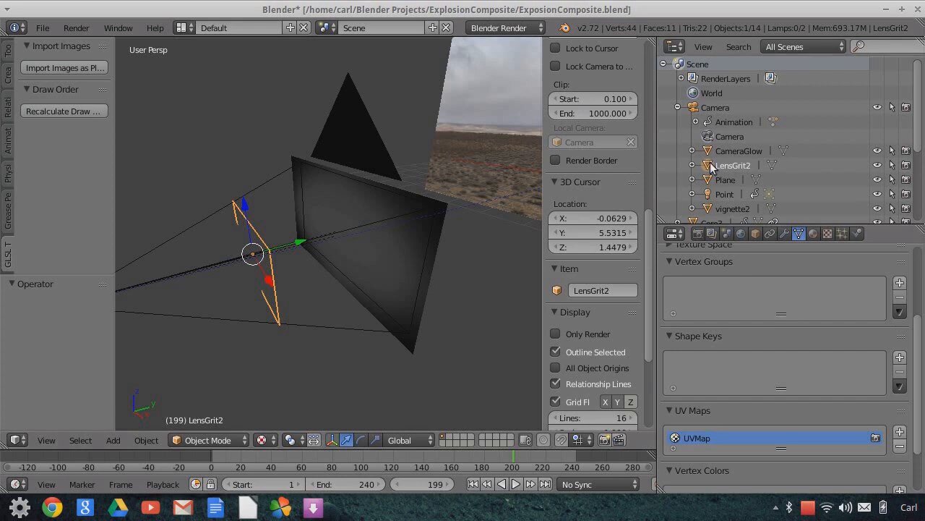
pyautogui.click(812, 233)
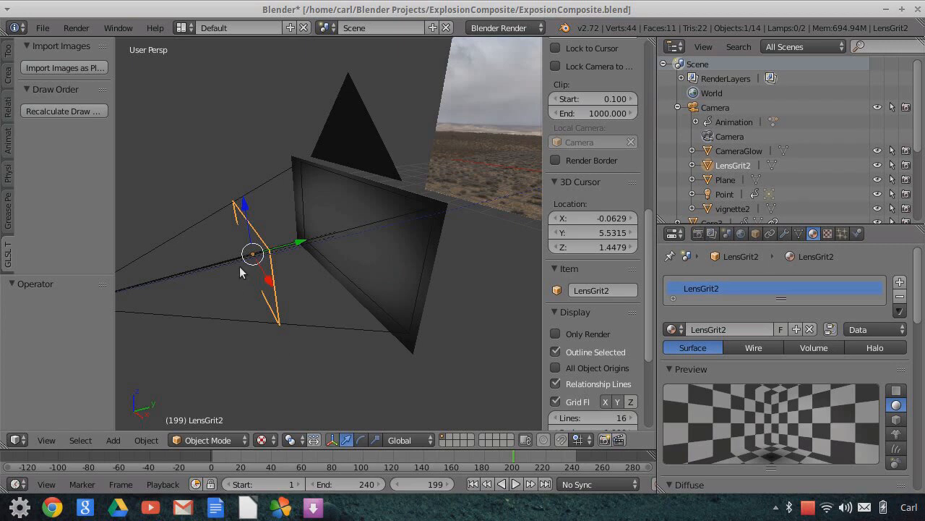
pyautogui.moveTo(285, 347); pyautogui.dragTo(334, 315, button='middle')
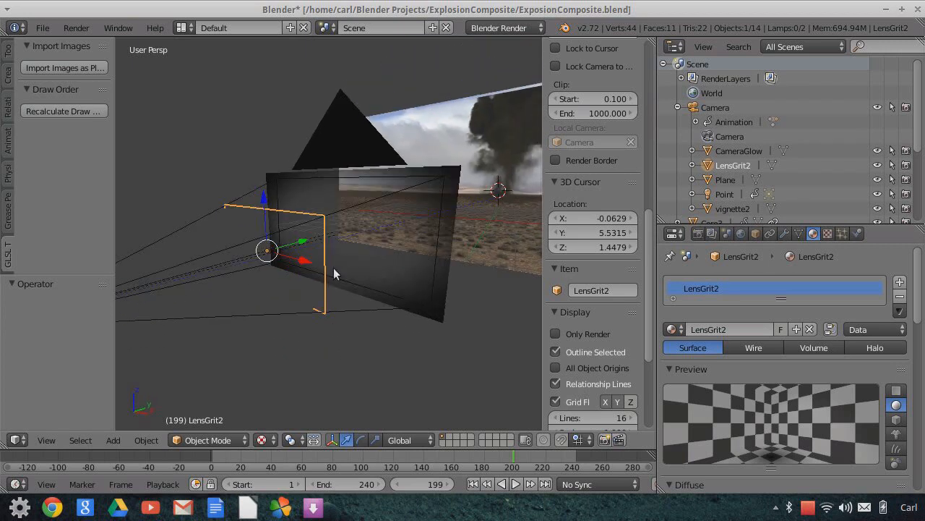
pyautogui.moveTo(293, 232); pyautogui.dragTo(310, 305, button='middle')
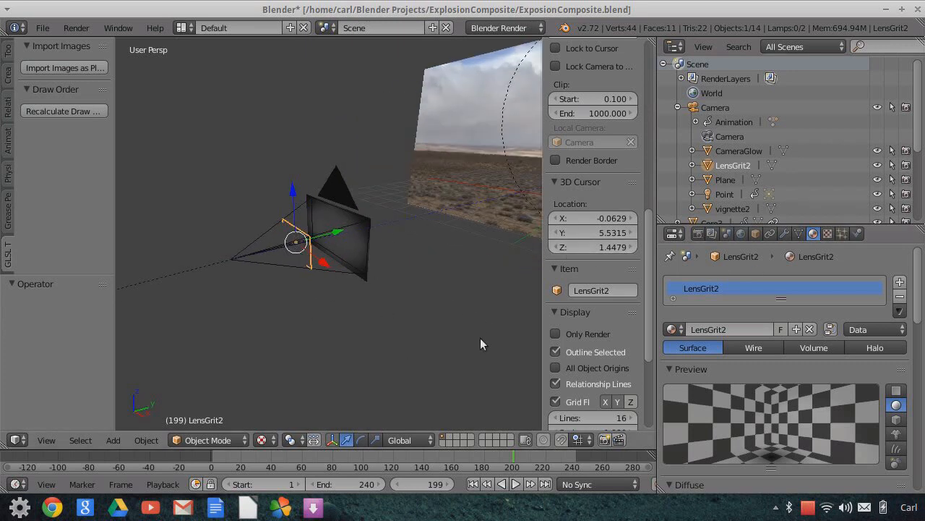
pyautogui.moveTo(370, 292); pyautogui.dragTo(402, 303, button='middle')
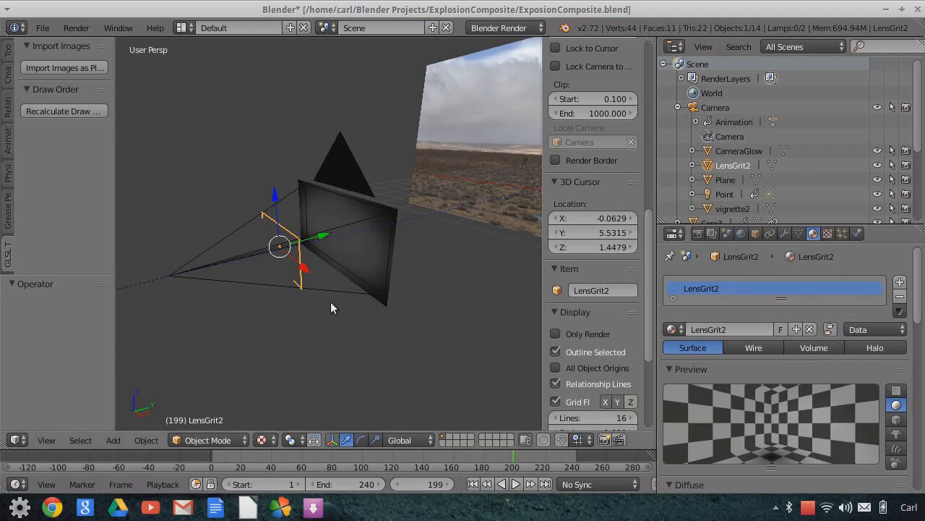
pyautogui.click(502, 29)
pyautogui.scroll(-5, 866, 390)
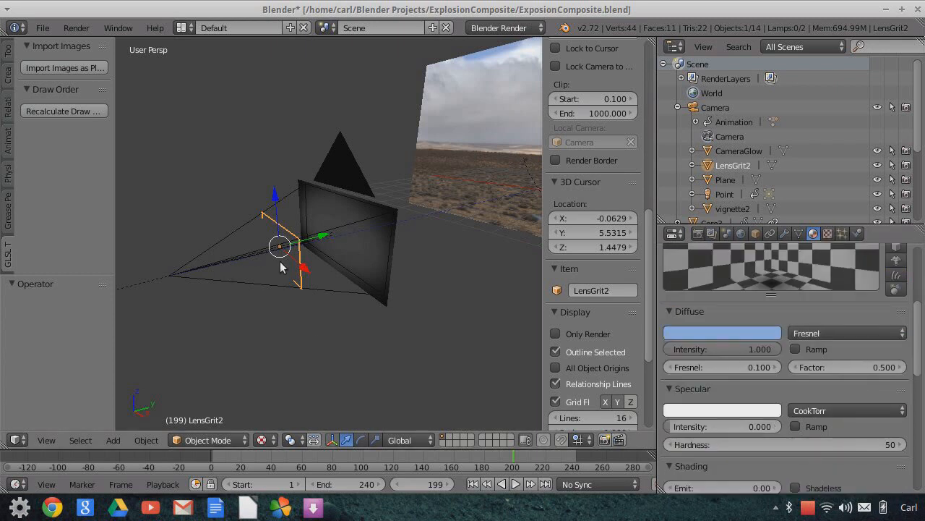
# Play the animation to frame 56 from a wide side view and watch the point lamp move behind the camera.
pyautogui.scroll(-3, 318, 332)
pyautogui.moveTo(367, 304); pyautogui.dragTo(232, 228, button='middle')
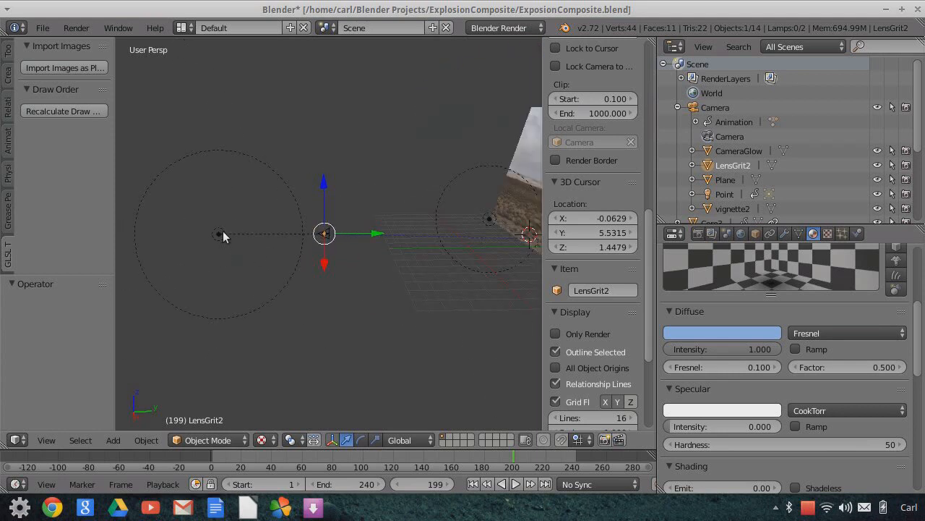
pyautogui.click(473, 483)
pyautogui.click(516, 484)
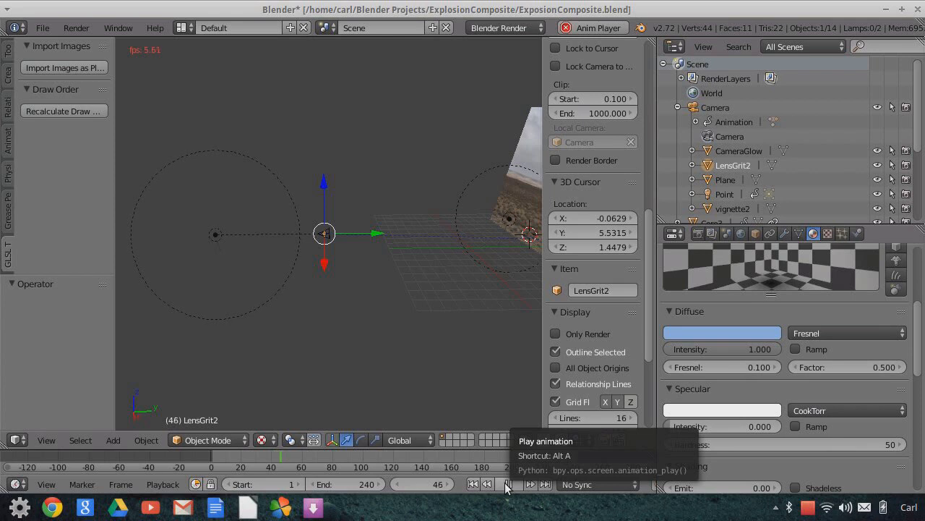
pyautogui.click(507, 484)
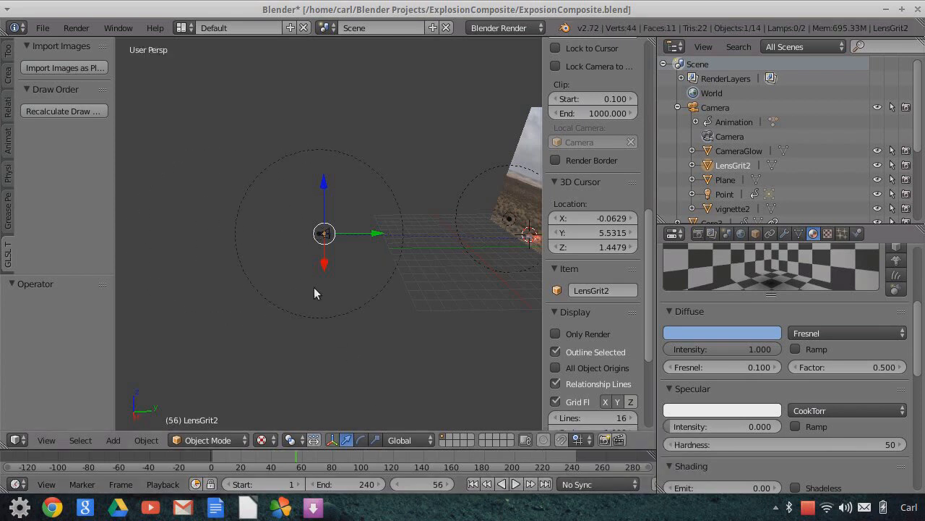
# Inspect up close how the lamp lights LensGrit2 and the other planes in front of the camera at frame 56.
pyautogui.scroll(6, 339, 294)
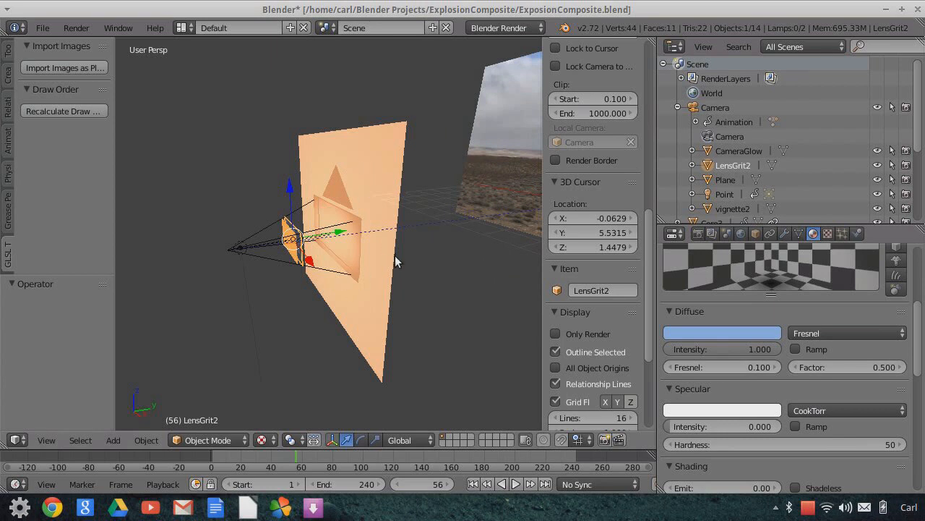
pyautogui.scroll(3, 363, 276)
pyautogui.moveTo(347, 292); pyautogui.dragTo(329, 268, button='middle')
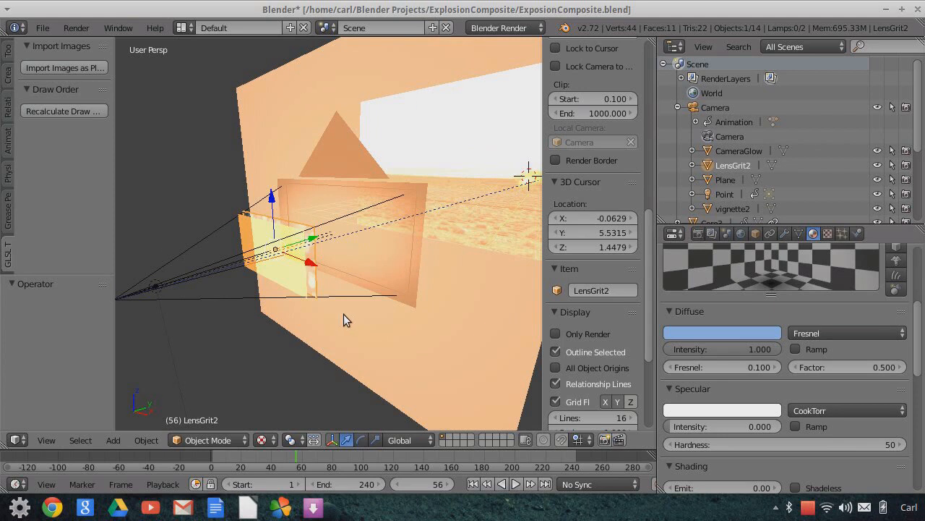
pyautogui.moveTo(346, 316); pyautogui.dragTo(318, 317, button='middle')
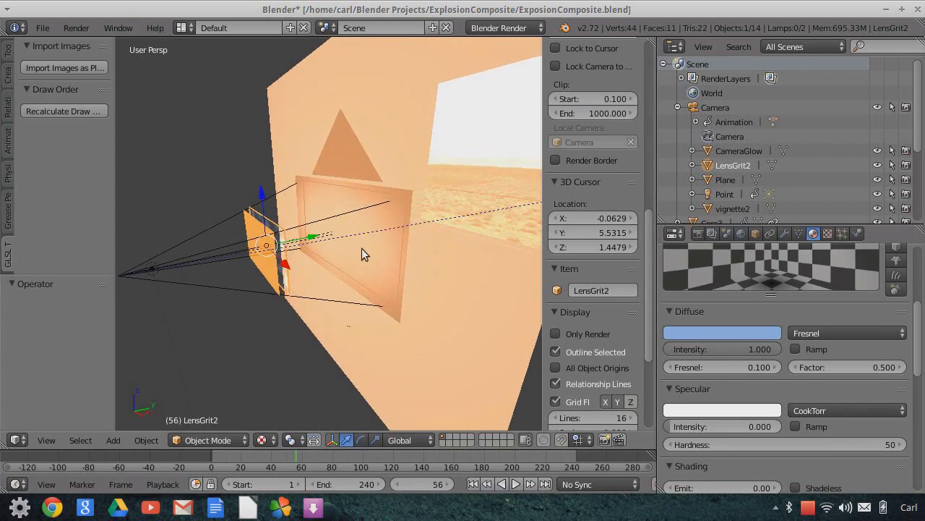
# Switch to the camera view and preview the explosion flash on the lens, pausing at frame 62 and stopping at frame 100.
pyautogui.click(45, 442)
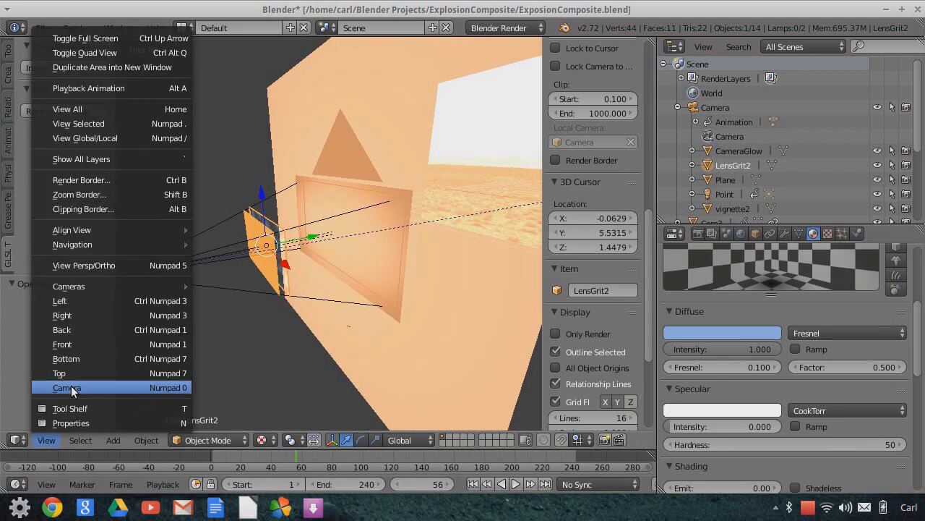
pyautogui.click(71, 386)
pyautogui.scroll(-3, 356, 269)
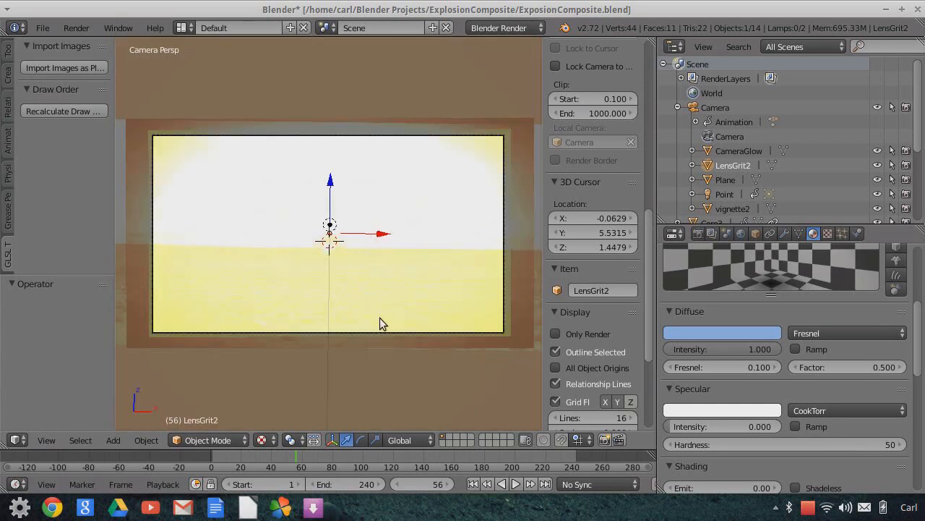
pyautogui.click(473, 484)
pyautogui.click(515, 485)
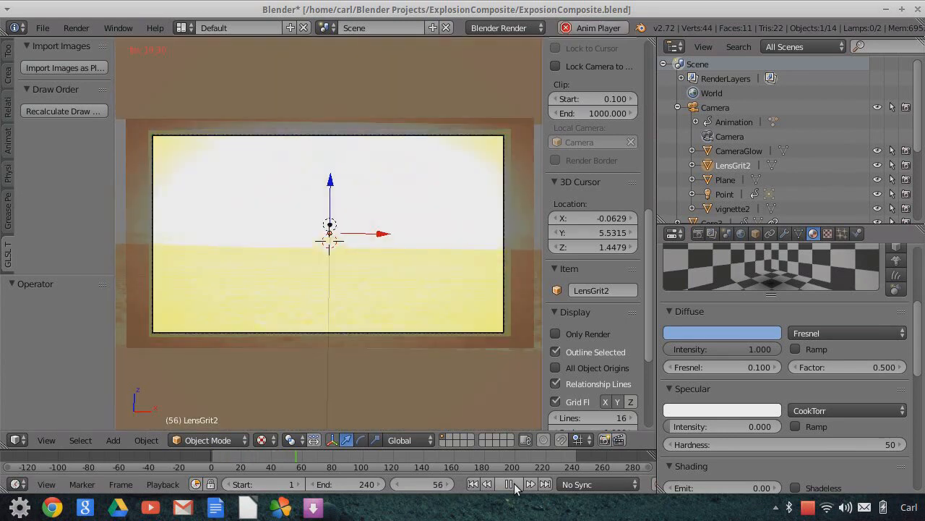
pyautogui.click(510, 484)
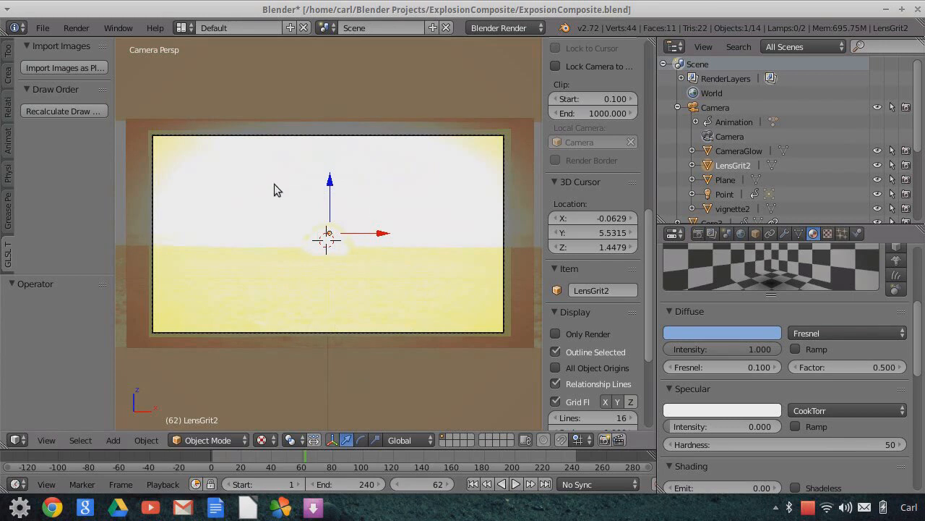
pyautogui.click(516, 484)
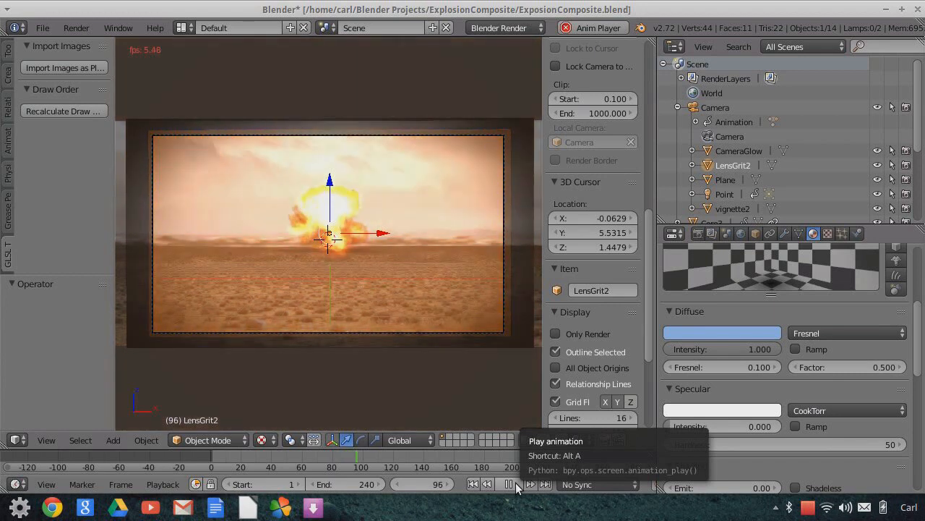
pyautogui.click(516, 484)
# Leave the camera view and inspect the lighting on the LensGrit2 plane at frame 100.
pyautogui.moveTo(465, 354); pyautogui.dragTo(381, 365, button='middle')
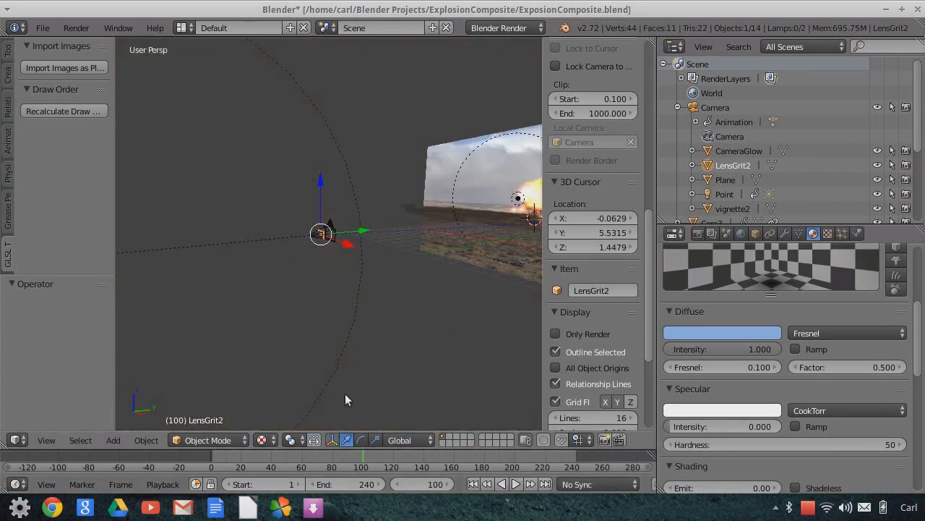
pyautogui.scroll(7, 331, 327)
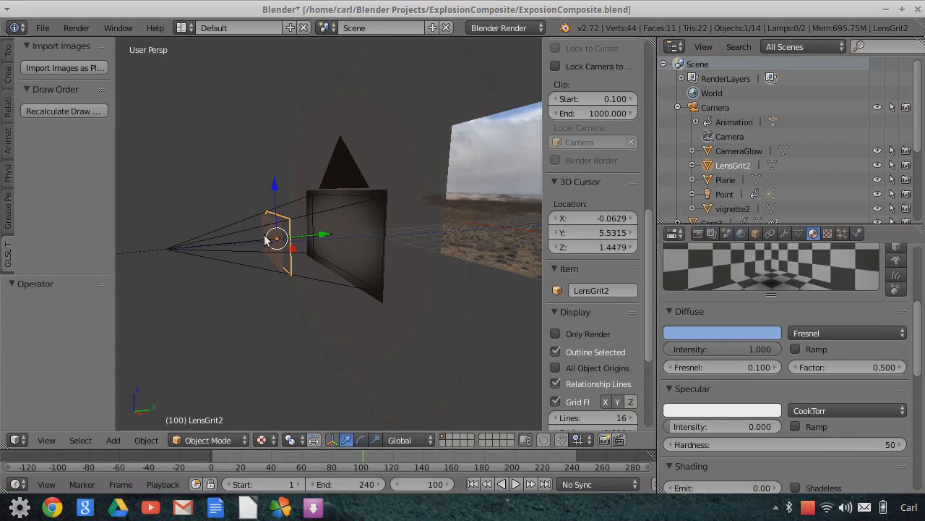
pyautogui.moveTo(252, 231); pyautogui.dragTo(251, 322, button='middle')
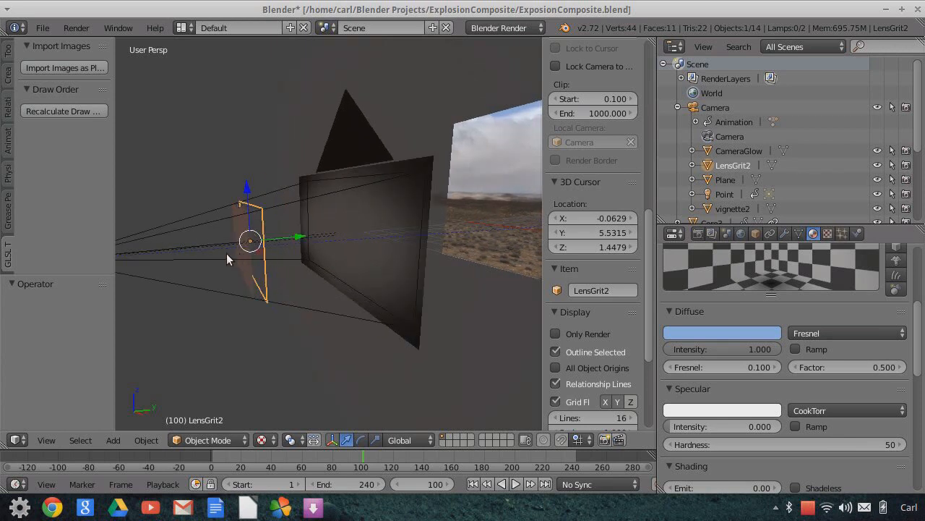
pyautogui.scroll(-8, 366, 290)
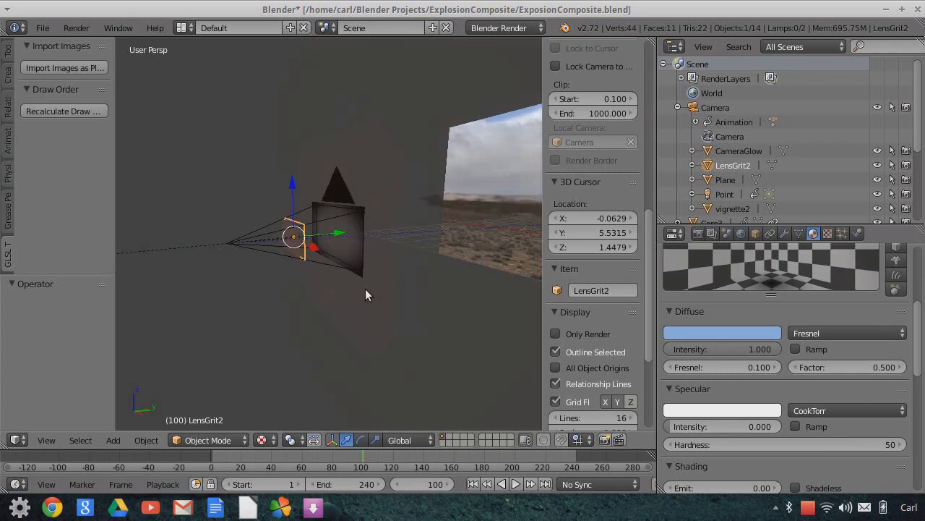
# Compare the position of the point lamp behind the camera with the LensGrit2 plane from the side.
pyautogui.moveTo(399, 267); pyautogui.dragTo(358, 252, button='middle')
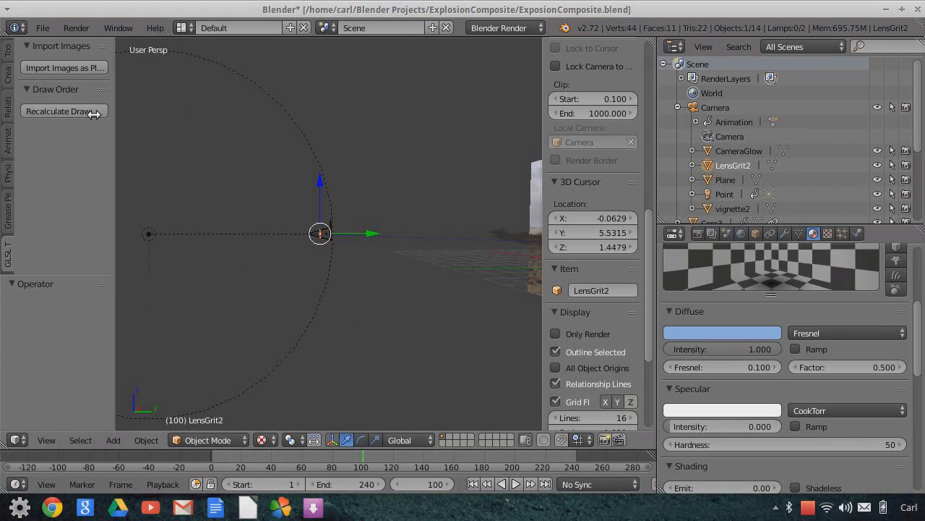
pyautogui.scroll(7, 333, 276)
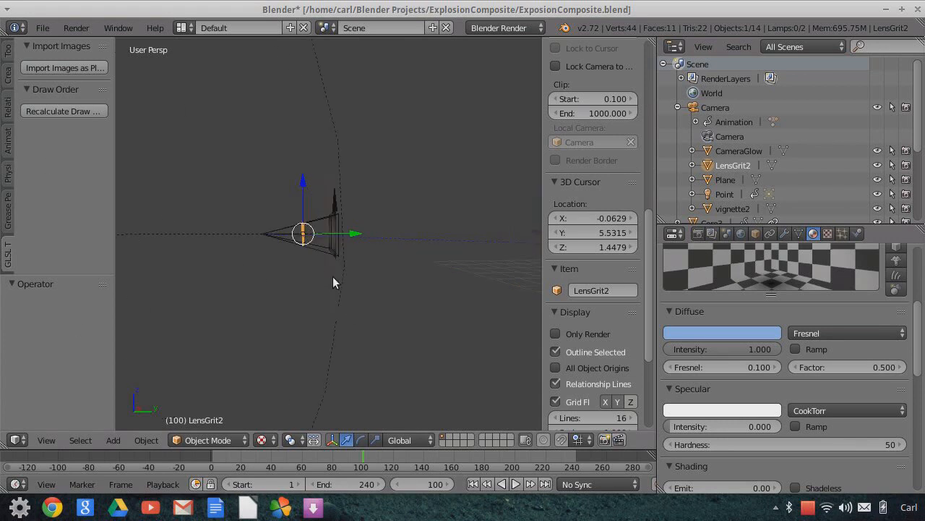
pyautogui.scroll(-5, 332, 276)
pyautogui.scroll(3, 329, 275)
pyautogui.scroll(3, 285, 282)
# Select the glow200001-0250.001 plane at the explosion and center the view on it.
pyautogui.moveTo(286, 287); pyautogui.dragTo(415, 267, button='middle')
pyautogui.moveTo(472, 248); pyautogui.dragTo(473, 192, button='middle')
pyautogui.rightClick(469, 176)
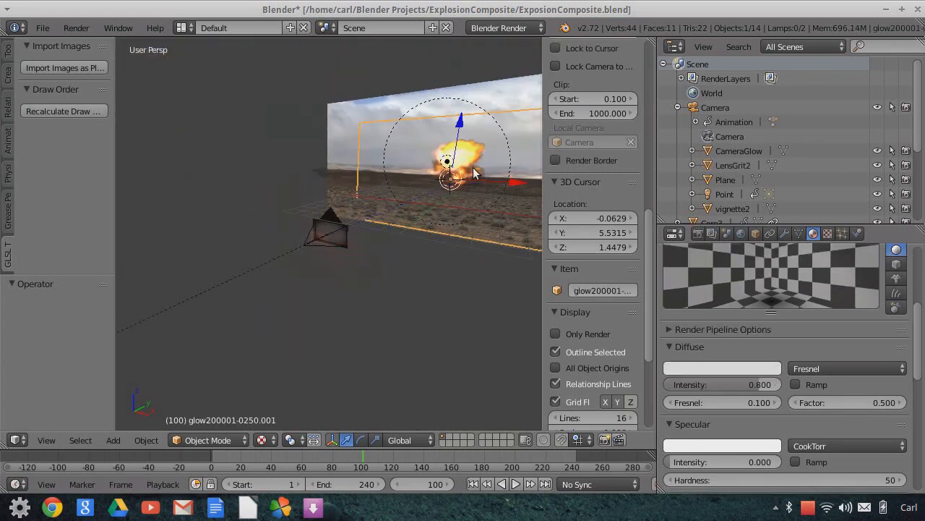
pyautogui.click(46, 440)
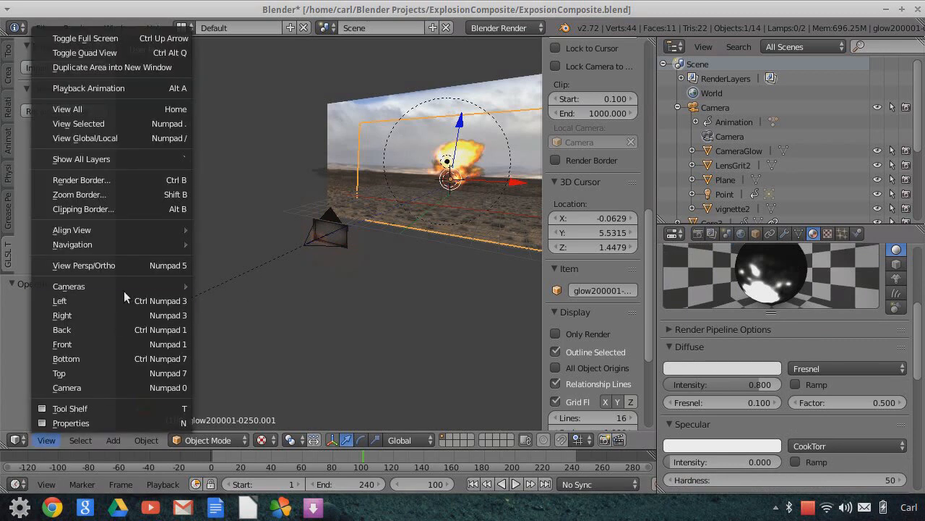
pyautogui.moveTo(124, 230)
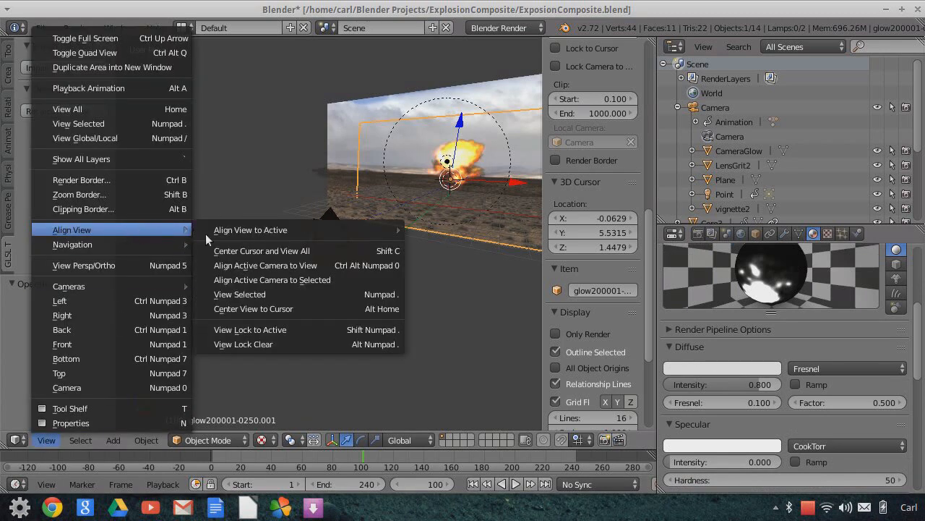
pyautogui.click(256, 295)
# Inspect from the side how the glow, fire and explosion planes are layered in front of the desert background.
pyautogui.moveTo(395, 265); pyautogui.dragTo(339, 223, button='middle')
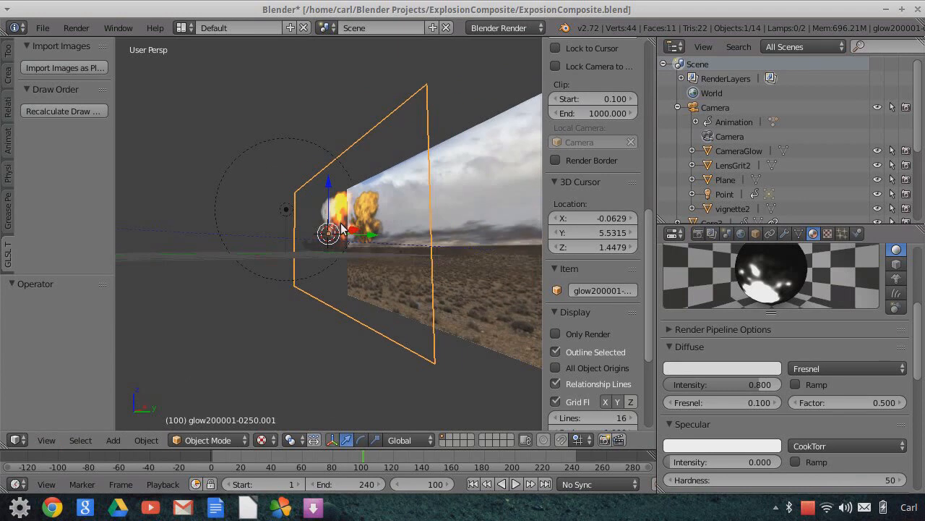
pyautogui.scroll(4, 391, 303)
pyautogui.moveTo(436, 294); pyautogui.dragTo(416, 303, button='middle')
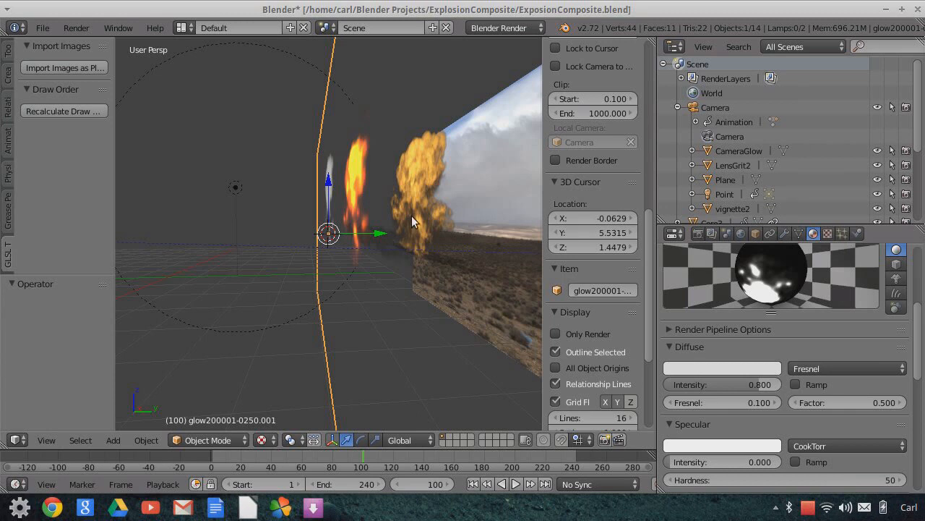
pyautogui.moveTo(411, 215); pyautogui.dragTo(429, 262, button='middle')
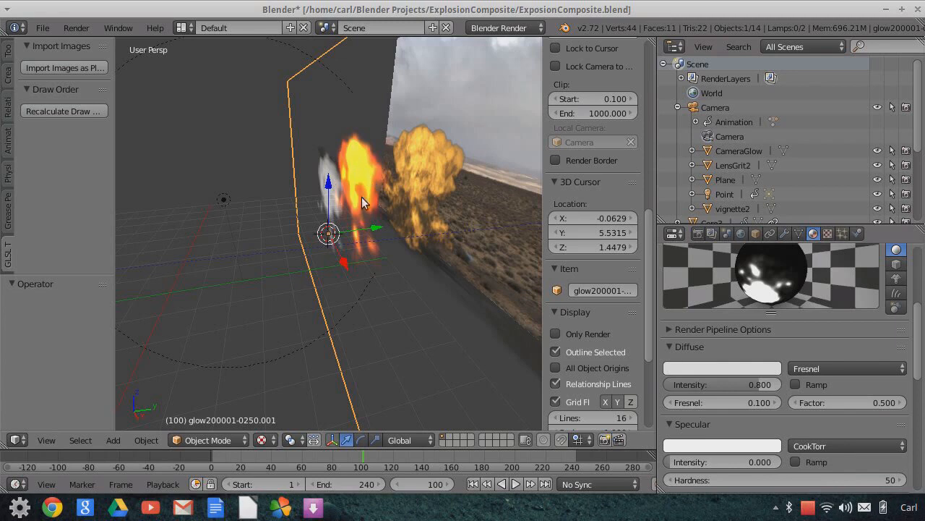
pyautogui.moveTo(327, 185)
pyautogui.mouseDown(button='middle')
pyautogui.moveTo(418, 193)
pyautogui.moveTo(366, 204)
pyautogui.moveTo(327, 174)
pyautogui.mouseUp(button='middle')
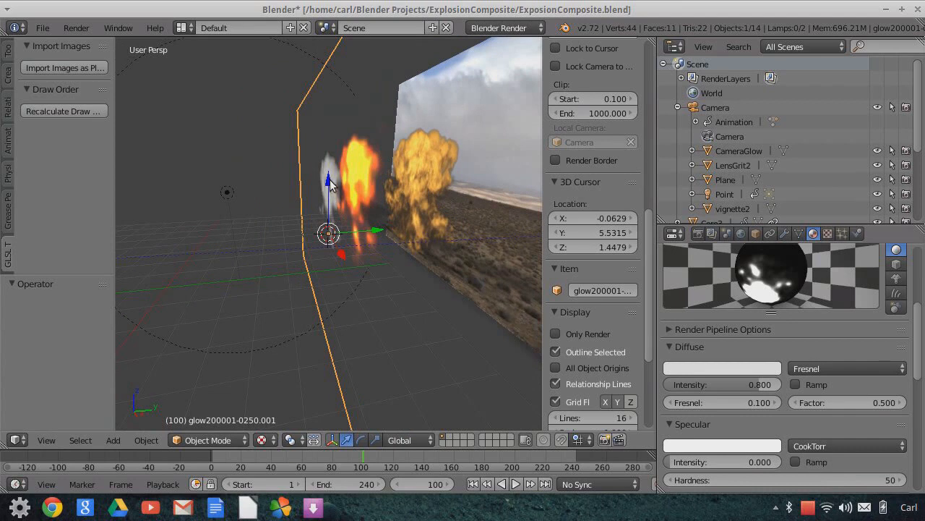
pyautogui.moveTo(429, 226); pyautogui.dragTo(389, 308, button='middle')
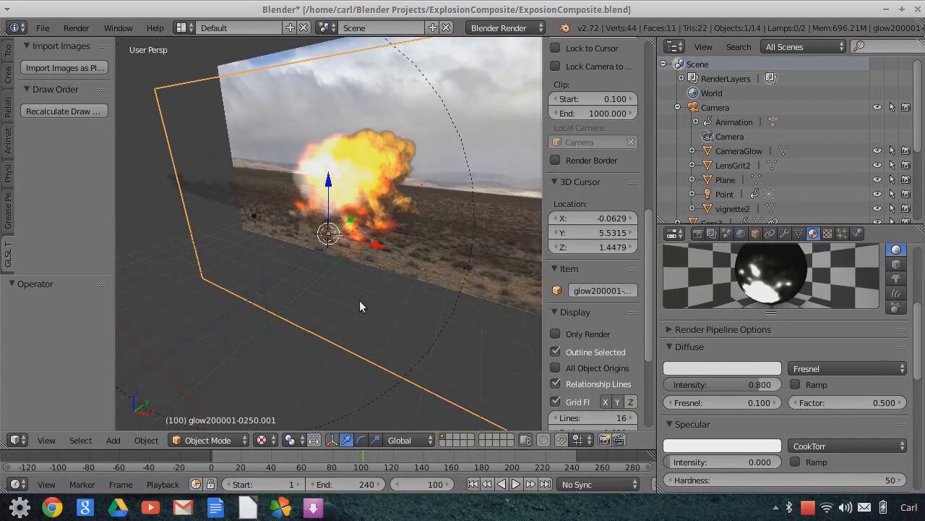
# Switch to the camera view and scrub to frame 121 to view the layered explosion.
pyautogui.click(46, 439)
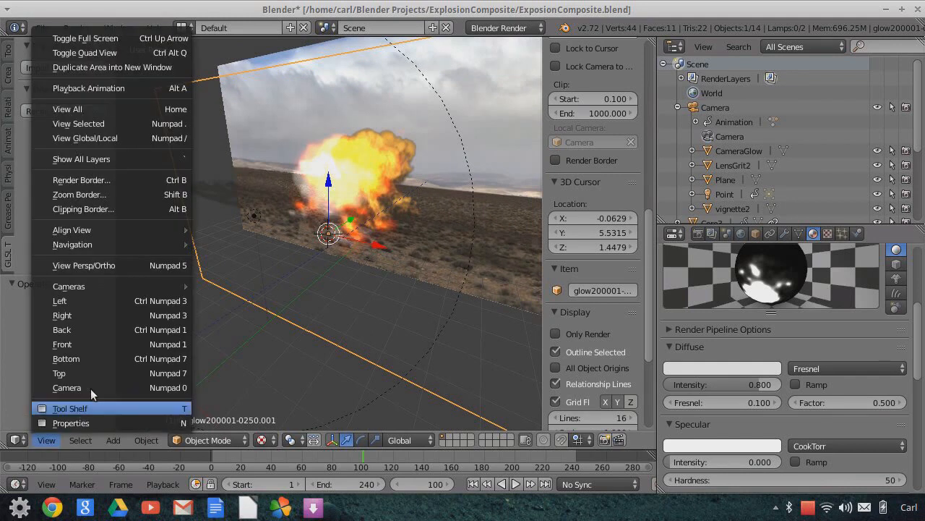
pyautogui.click(88, 397)
pyautogui.press('Home')
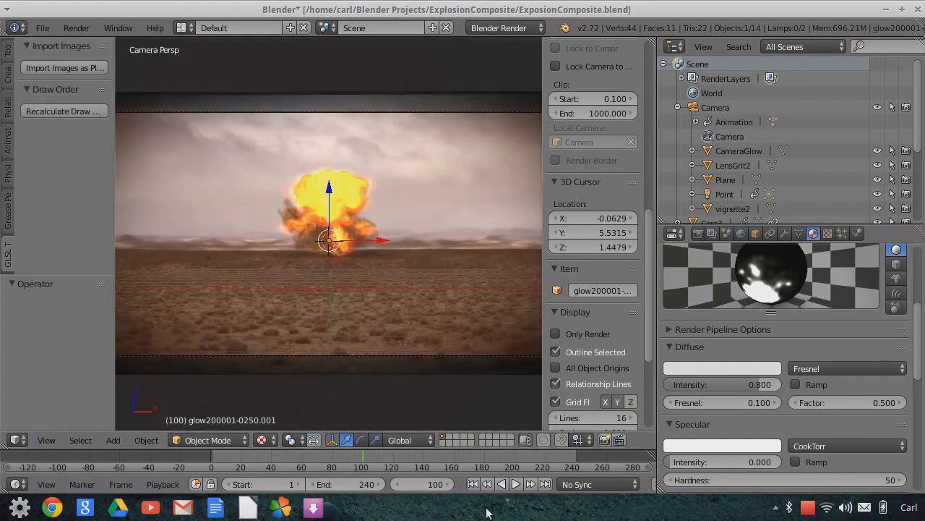
pyautogui.moveTo(369, 461); pyautogui.dragTo(395, 463)
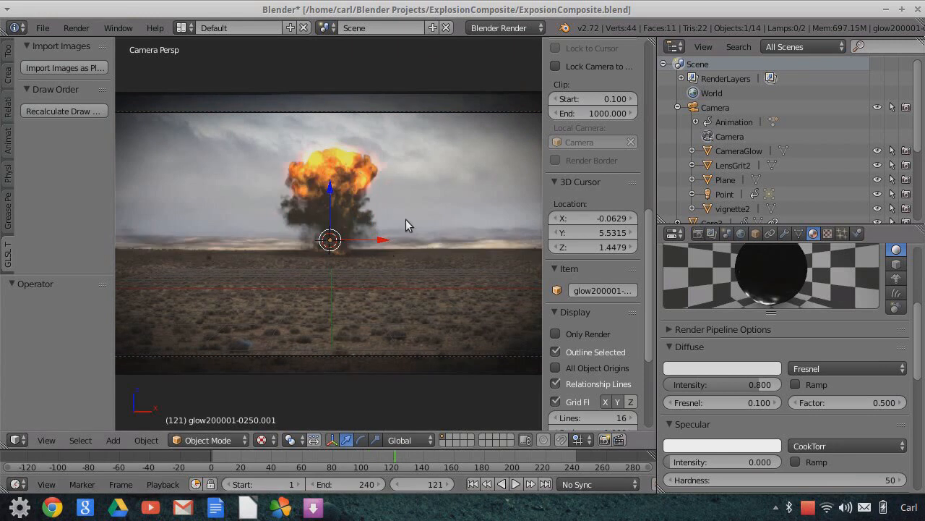
# Leave the camera view, select the FOOTAGECRATE-Shockwave_1 plane and play from the first frame, pausing at frame 70.
pyautogui.moveTo(399, 213); pyautogui.dragTo(380, 260, button='middle')
pyautogui.moveTo(374, 217); pyautogui.dragTo(495, 417, button='middle')
pyautogui.rightClick(389, 252)
pyautogui.click(472, 483)
pyautogui.click(509, 483)
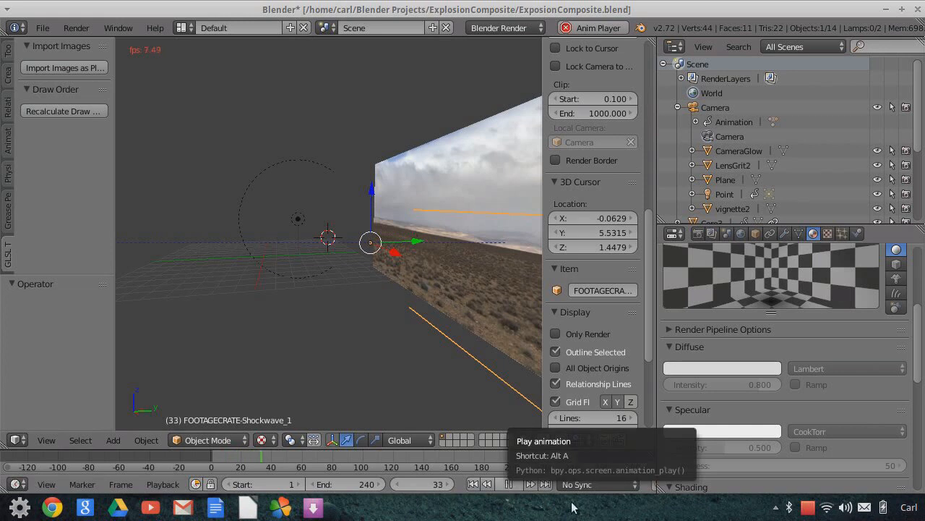
pyautogui.click(509, 484)
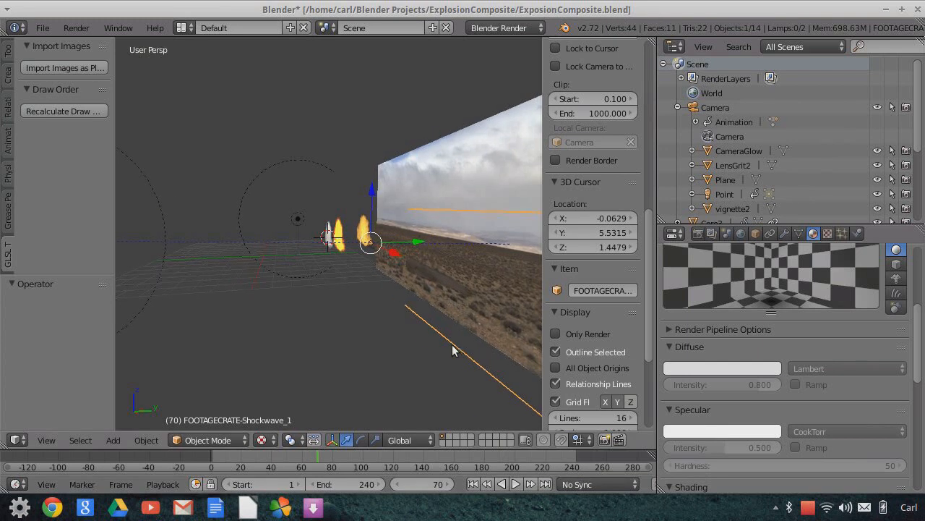
# Inspect the shockwave plane's position behind the fire planes from the side at frame 70.
pyautogui.moveTo(455, 350); pyautogui.dragTo(444, 350, button='middle')
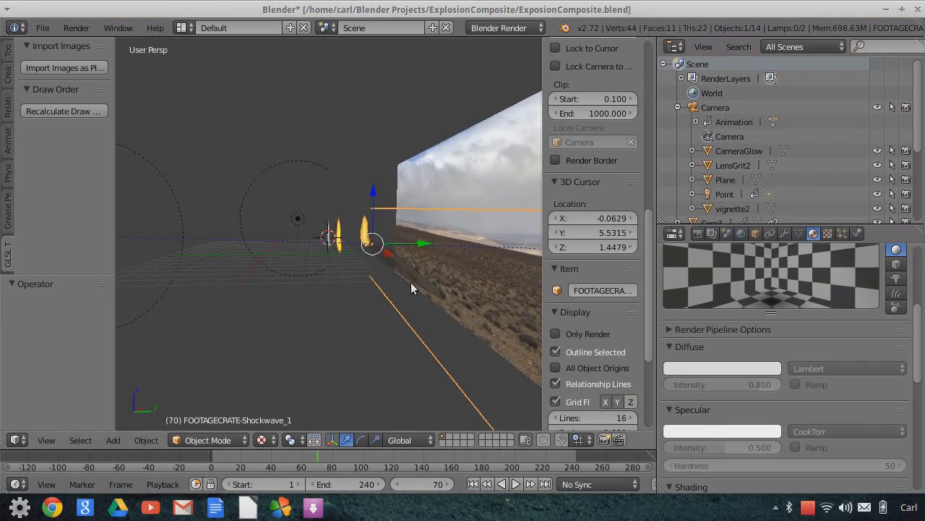
pyautogui.scroll(3, 442, 292)
pyautogui.scroll(-2, 455, 290)
pyautogui.moveTo(456, 290); pyautogui.dragTo(432, 291, button='middle')
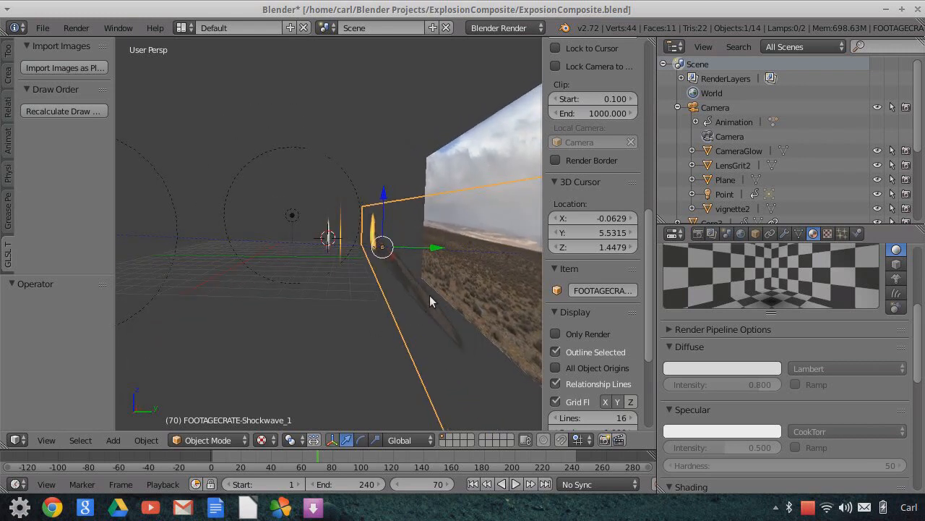
pyautogui.moveTo(432, 295); pyautogui.dragTo(417, 300, button='middle')
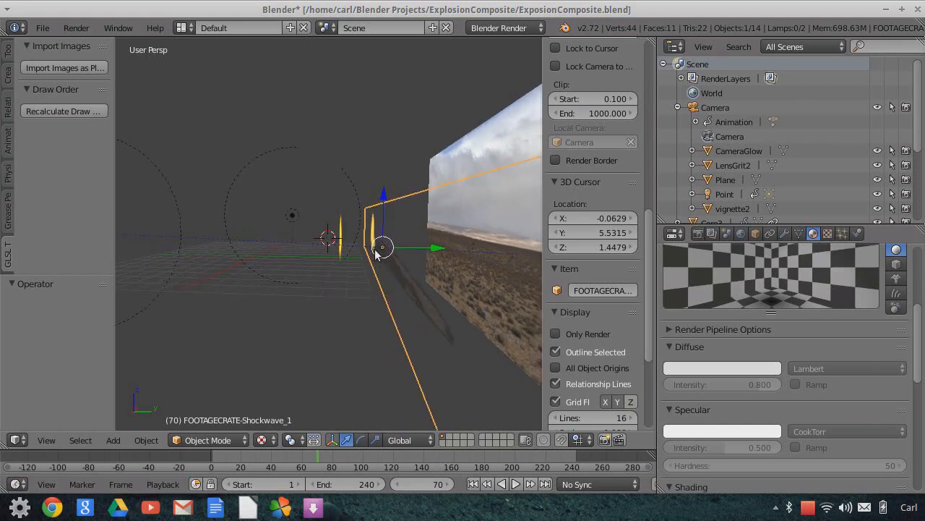
pyautogui.moveTo(522, 360); pyautogui.dragTo(498, 488, button='middle')
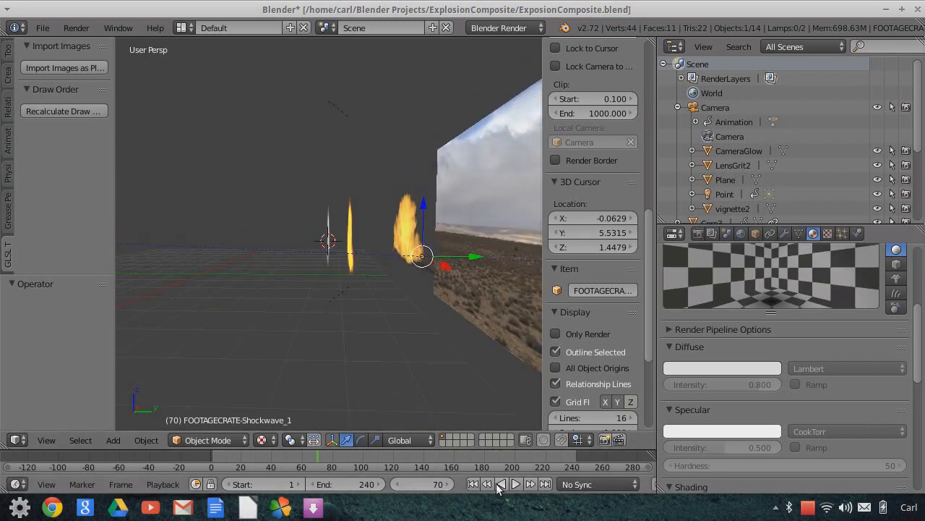
# Play the animation on to frame 108 and examine the shockwave plane beside the explosion planes.
pyautogui.click(515, 484)
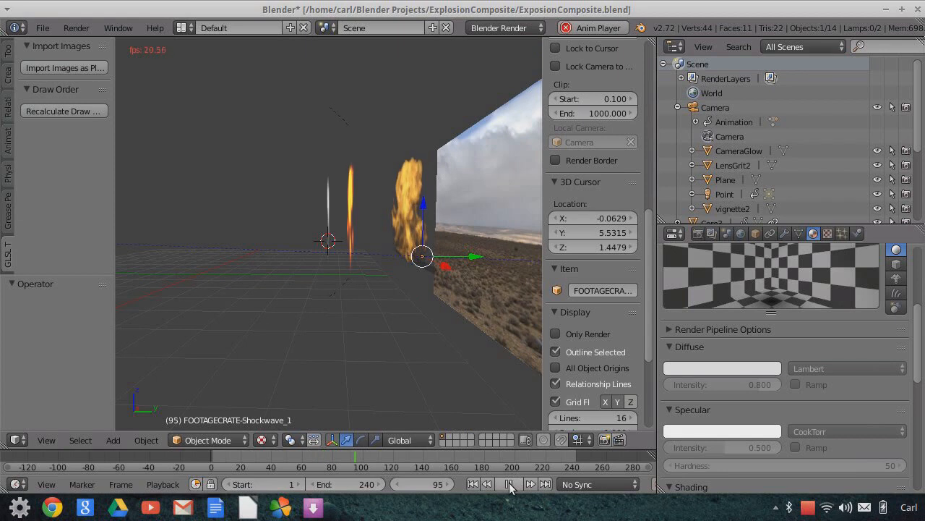
pyautogui.click(510, 484)
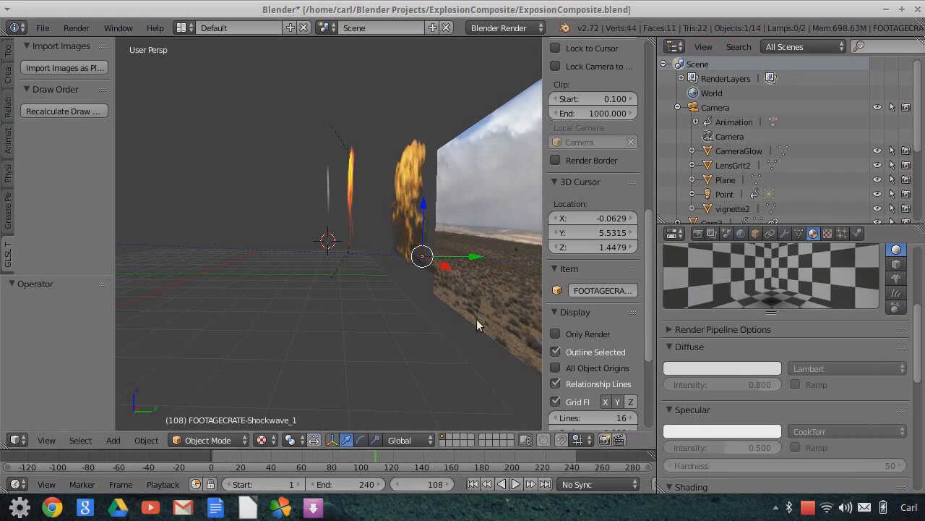
pyautogui.moveTo(440, 317); pyautogui.dragTo(432, 316, button='middle')
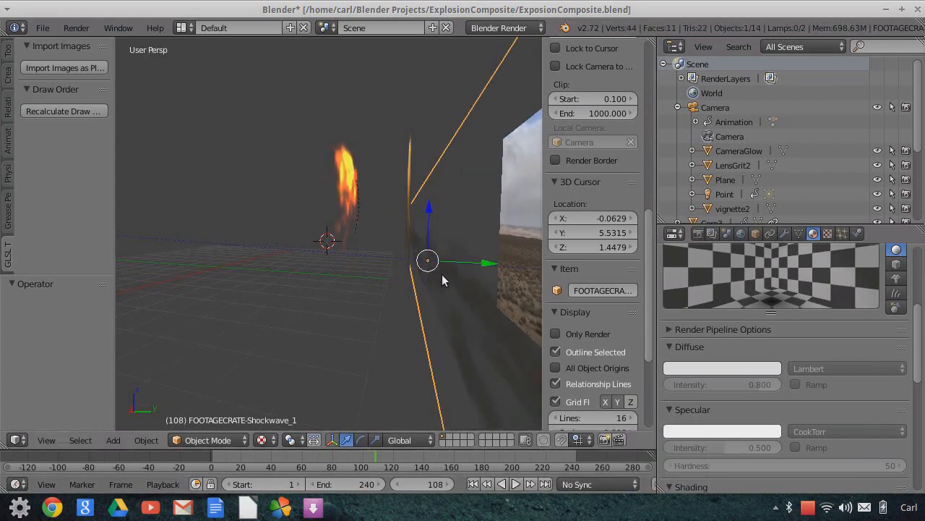
pyautogui.moveTo(416, 281); pyautogui.dragTo(429, 268, button='middle')
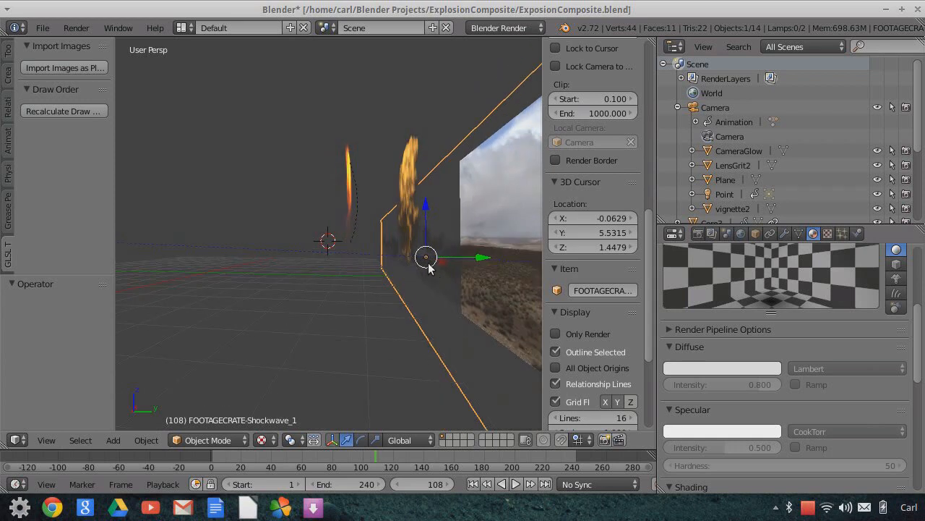
# Select the FOOTAGECRATE-SlomoExplosion1.001 plane and inspect its placement near the ground behind the explosion.
pyautogui.rightClick(431, 269)
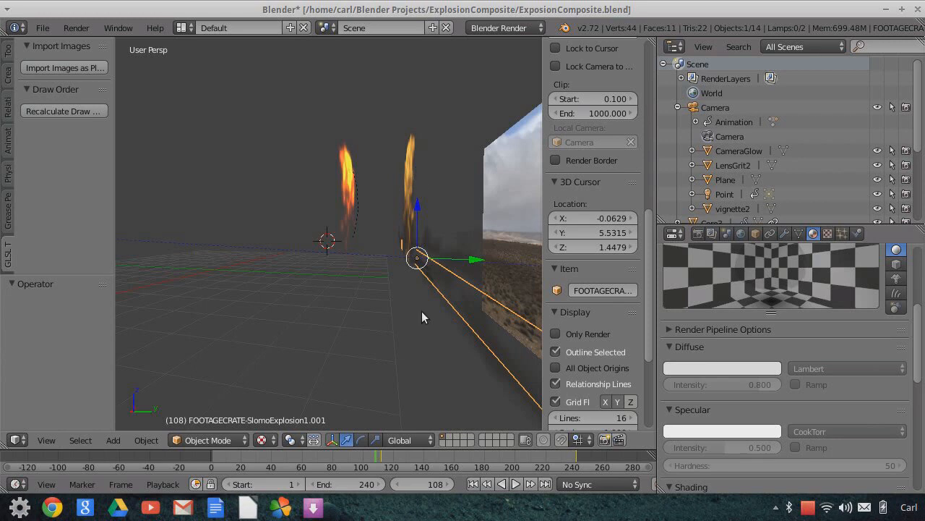
pyautogui.moveTo(466, 306)
pyautogui.mouseDown(button='middle')
pyautogui.moveTo(457, 304)
pyautogui.moveTo(464, 299)
pyautogui.mouseUp(button='middle')
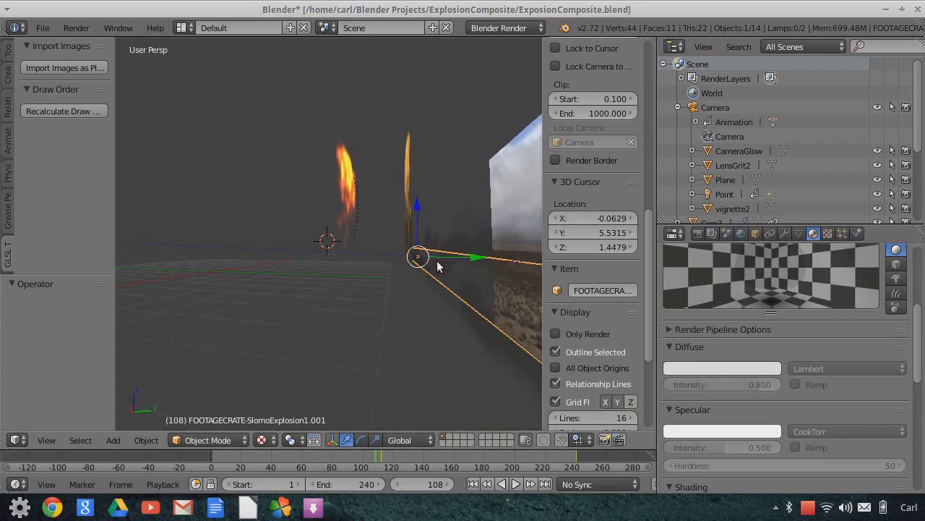
pyautogui.moveTo(433, 280); pyautogui.dragTo(448, 254, button='middle')
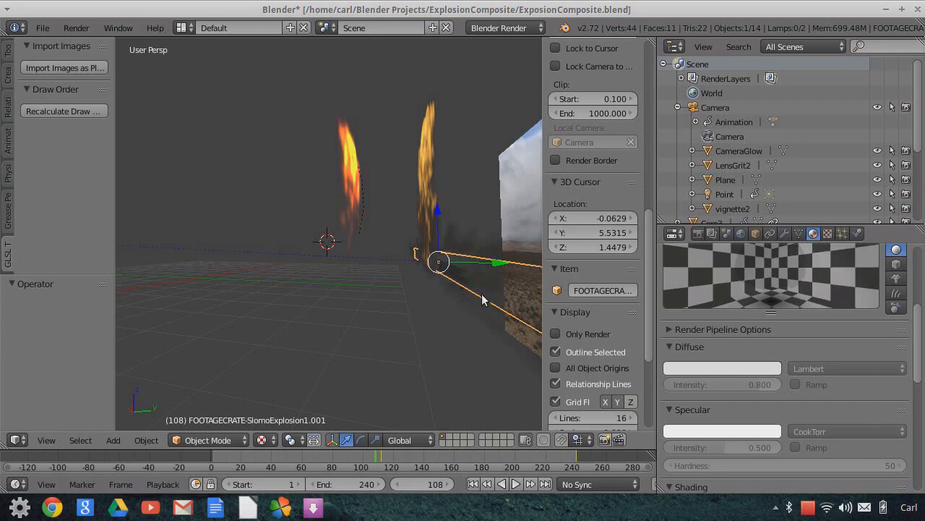
pyautogui.scroll(-5, 471, 302)
pyautogui.moveTo(471, 301); pyautogui.dragTo(510, 310, button='middle')
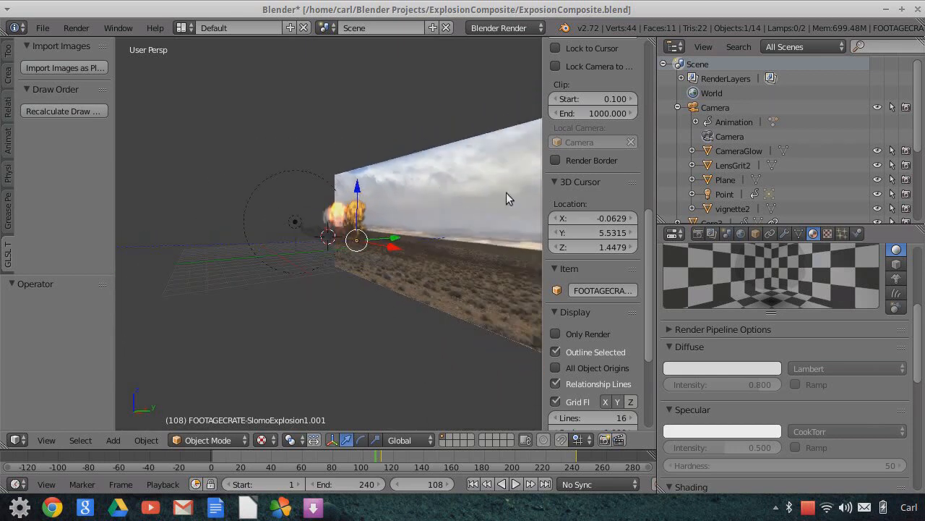
# View the whole scene from the side and play it from the first frame, stopping around frame 58.
pyautogui.scroll(-5, 485, 255)
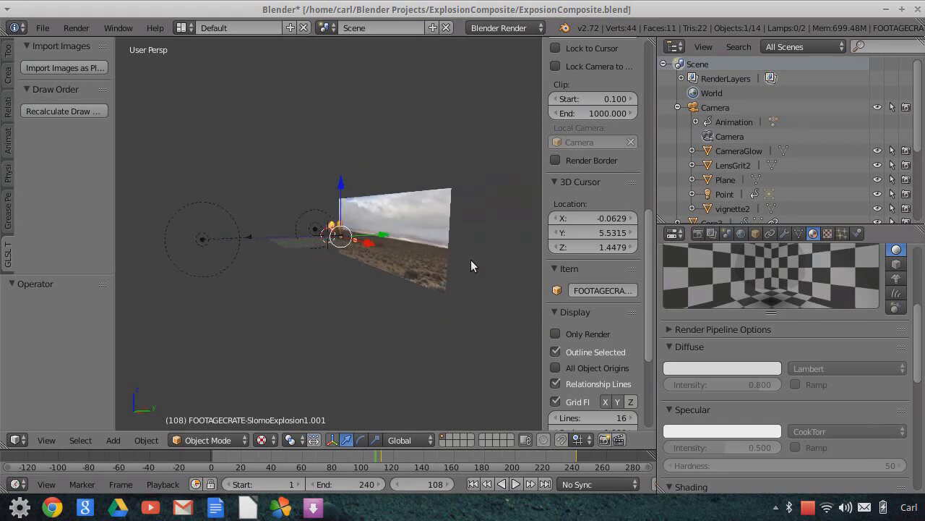
pyautogui.moveTo(433, 253); pyautogui.dragTo(412, 257, button='middle')
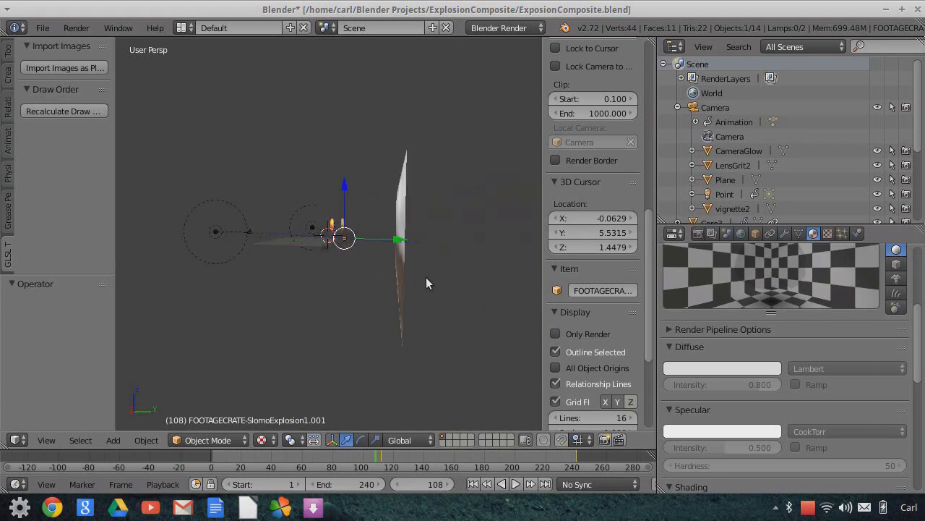
pyautogui.click(473, 484)
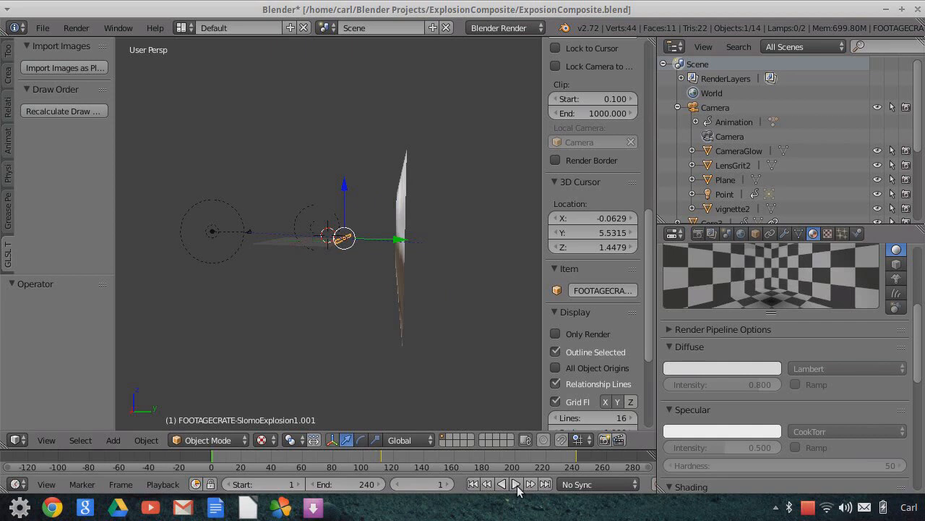
pyautogui.click(515, 484)
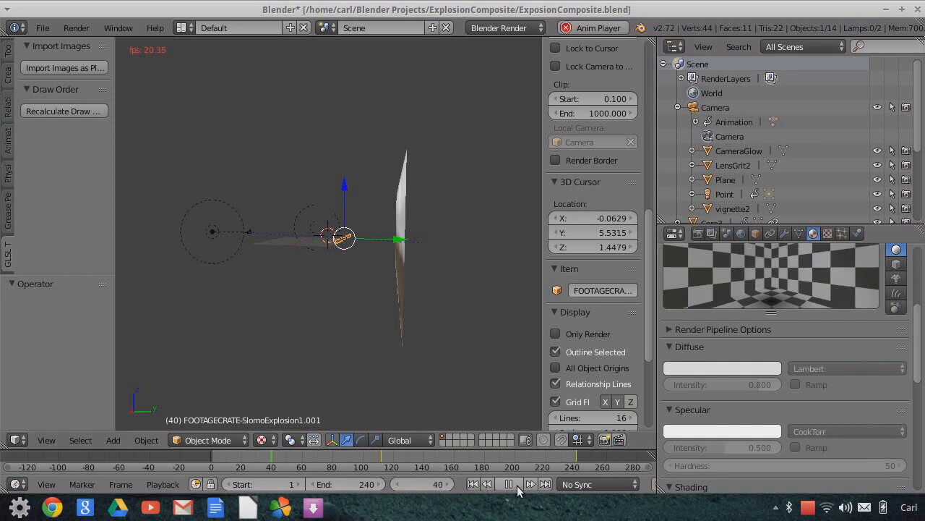
pyautogui.click(509, 483)
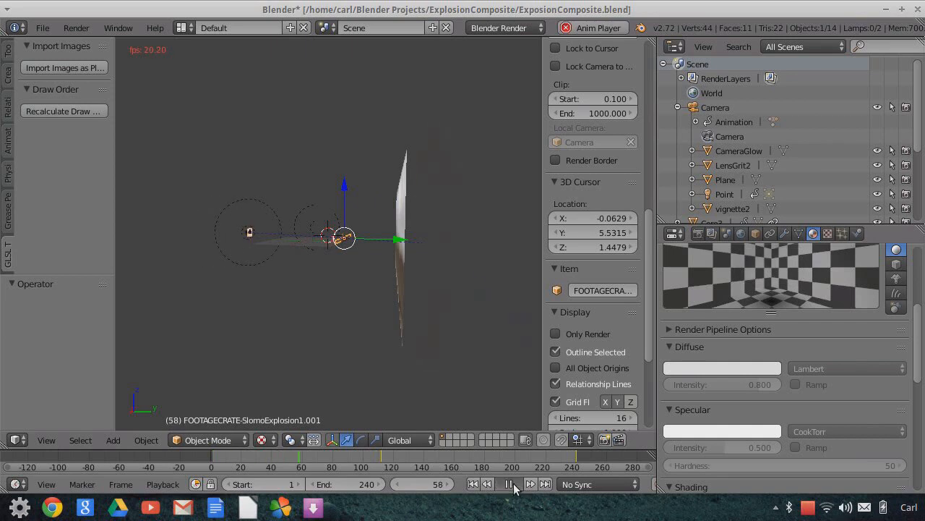
# Step back frame by frame to the bright flare at frame 50.
pyautogui.click(395, 484)
pyautogui.click(395, 484)
pyautogui.click(394, 484)
pyautogui.click(394, 484)
pyautogui.click(394, 483)
pyautogui.click(394, 484)
pyautogui.click(395, 484)
pyautogui.click(394, 484)
pyautogui.click(395, 484)
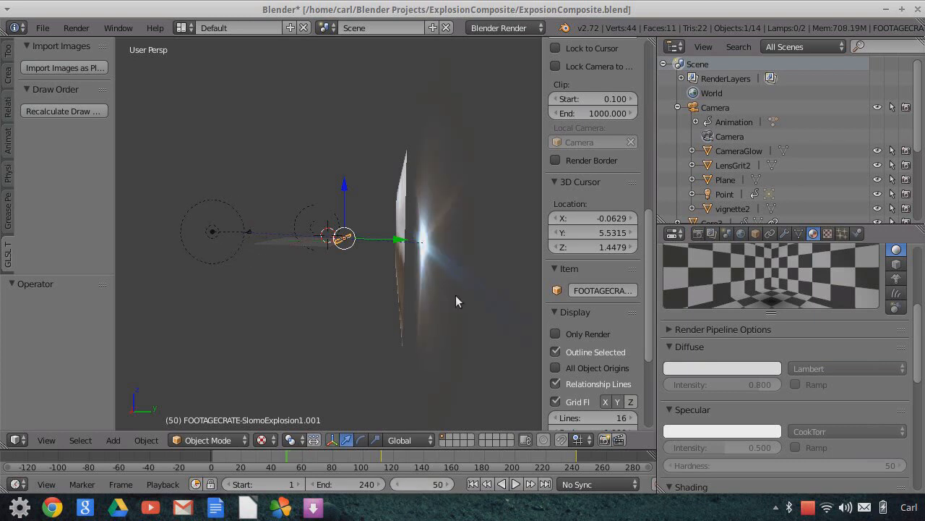
# Inspect at an angle how the flare overlaps the background plane at frame 50.
pyautogui.scroll(2, 446, 265)
pyautogui.scroll(-2, 482, 276)
pyautogui.moveTo(482, 276); pyautogui.dragTo(530, 276, button='middle')
pyautogui.moveTo(427, 242); pyautogui.dragTo(469, 251, button='middle')
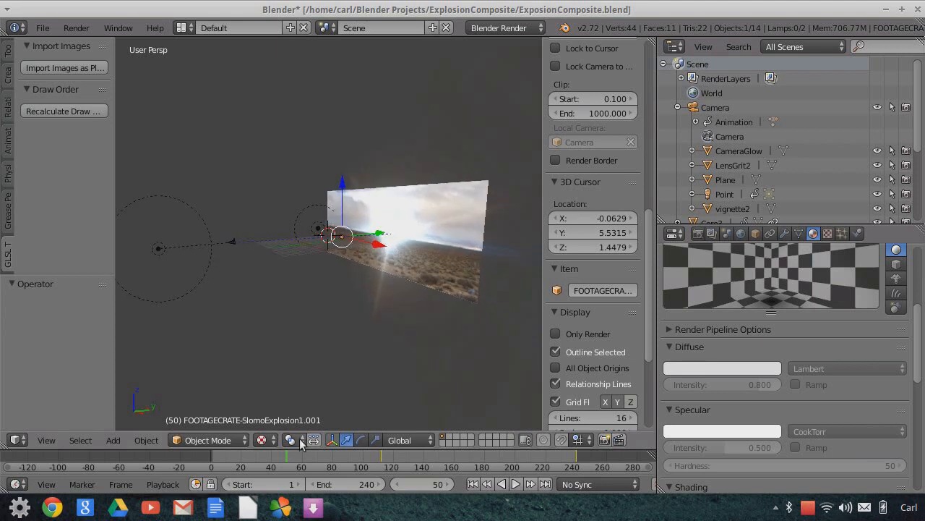
# Switch to the camera view and examine the flare and vignette beyond the edges of the camera frame.
pyautogui.click(46, 440)
pyautogui.click(66, 388)
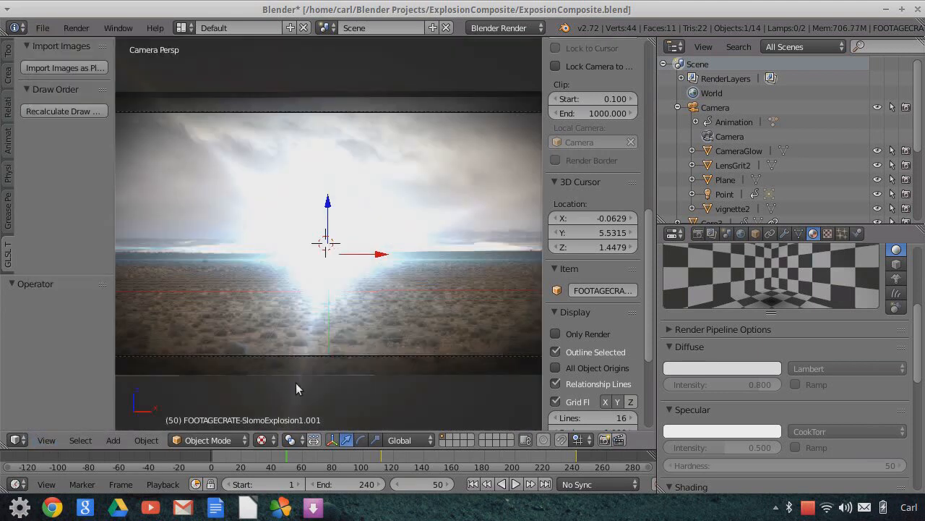
pyautogui.scroll(-3, 322, 283)
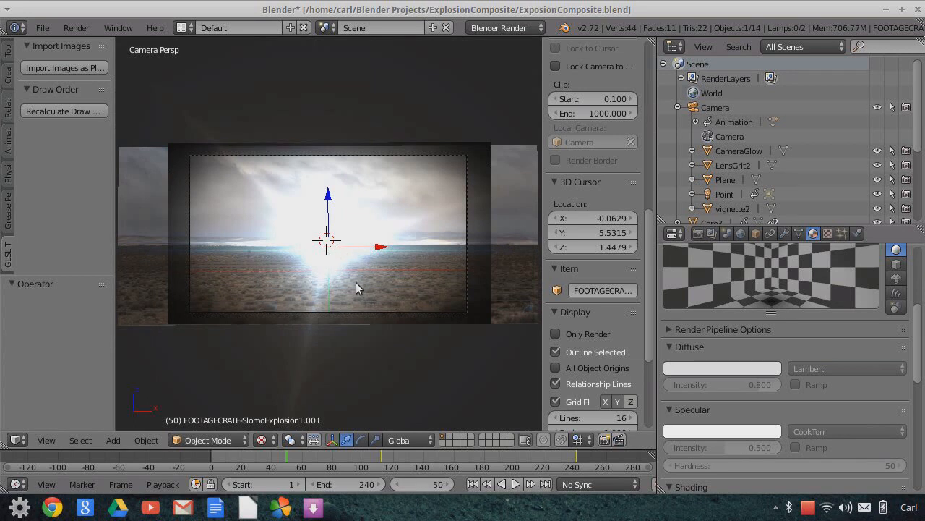
pyautogui.scroll(-1, 362, 277)
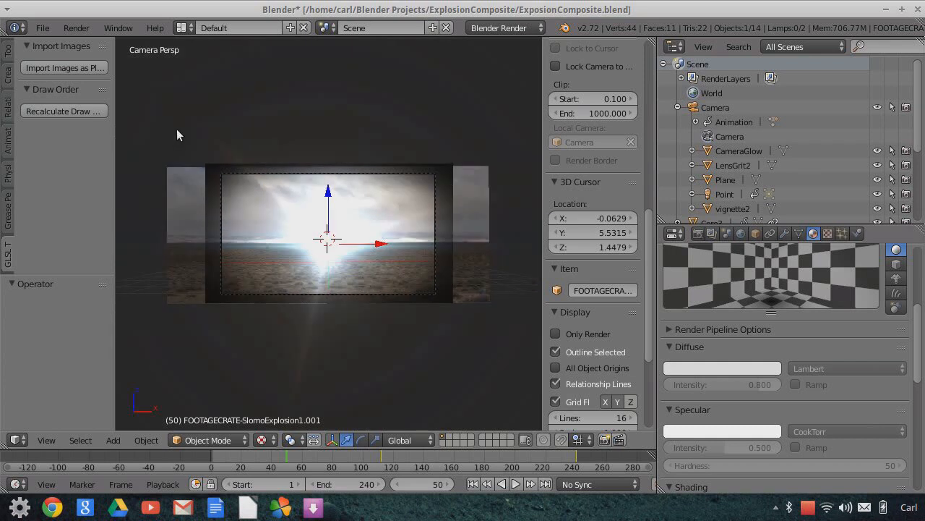
# Switch to the Video Editing layout and change the image editor area to the Video Sequence Editor.
pyautogui.click(182, 28)
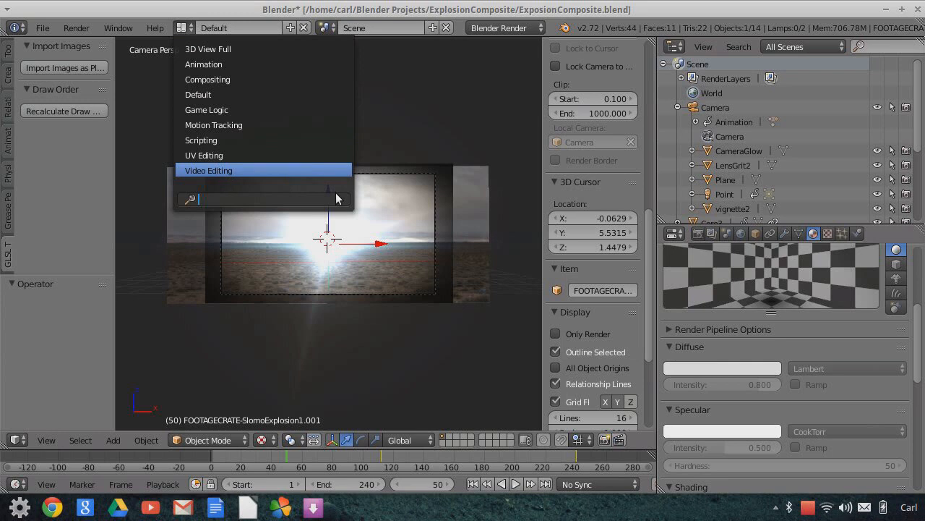
pyautogui.press('Return')
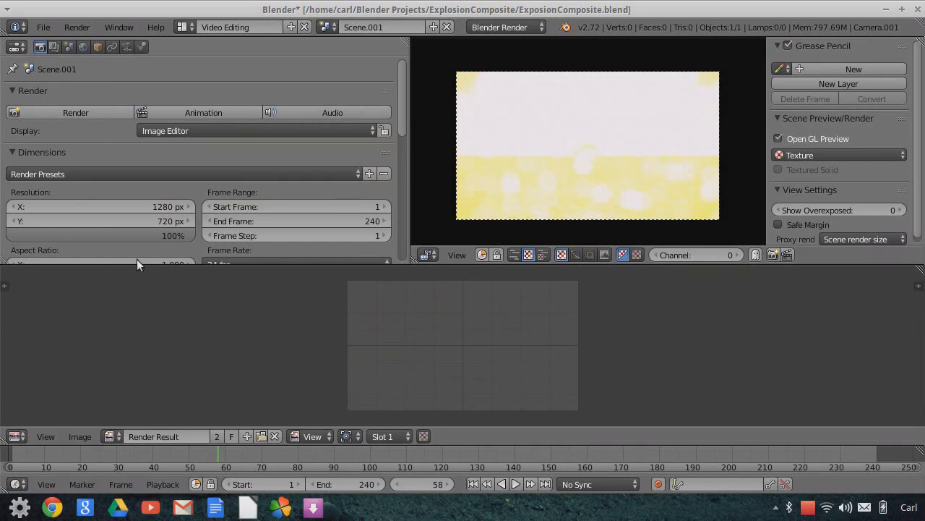
pyautogui.click(16, 436)
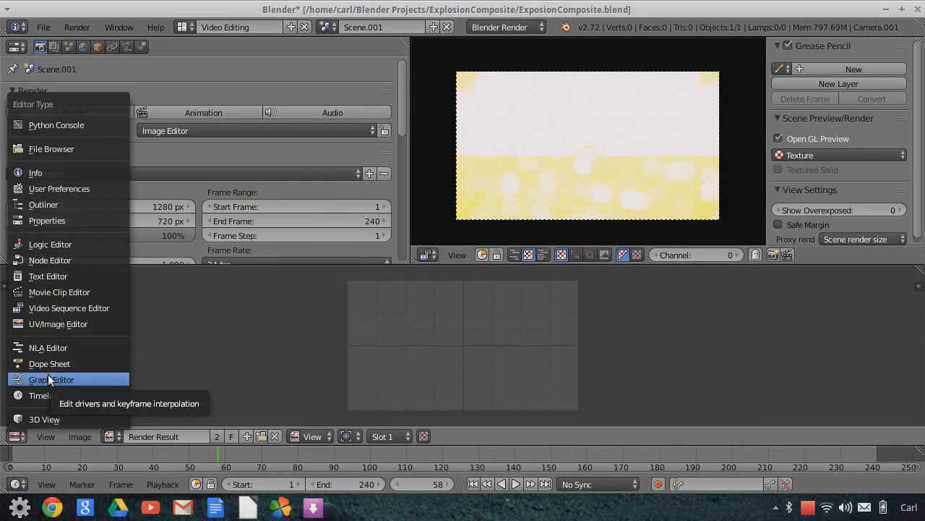
pyautogui.click(48, 374)
pyautogui.click(20, 435)
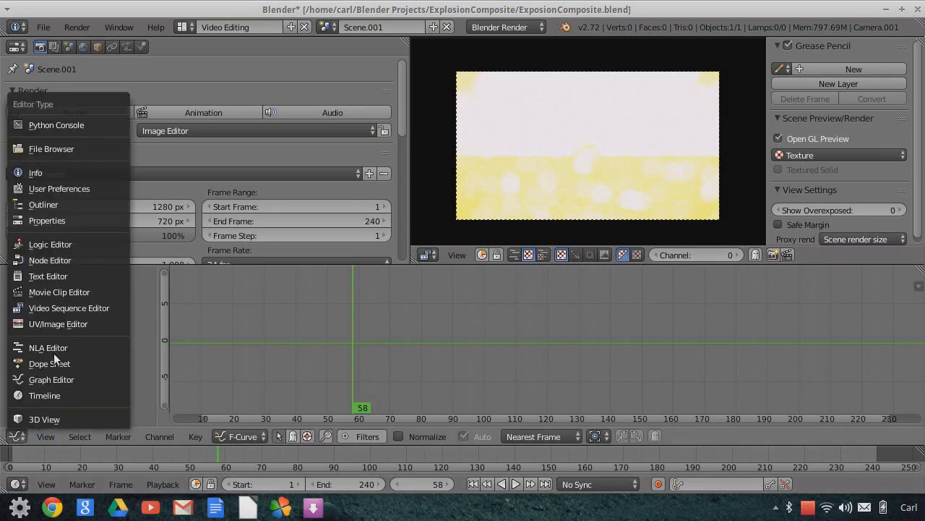
pyautogui.click(59, 305)
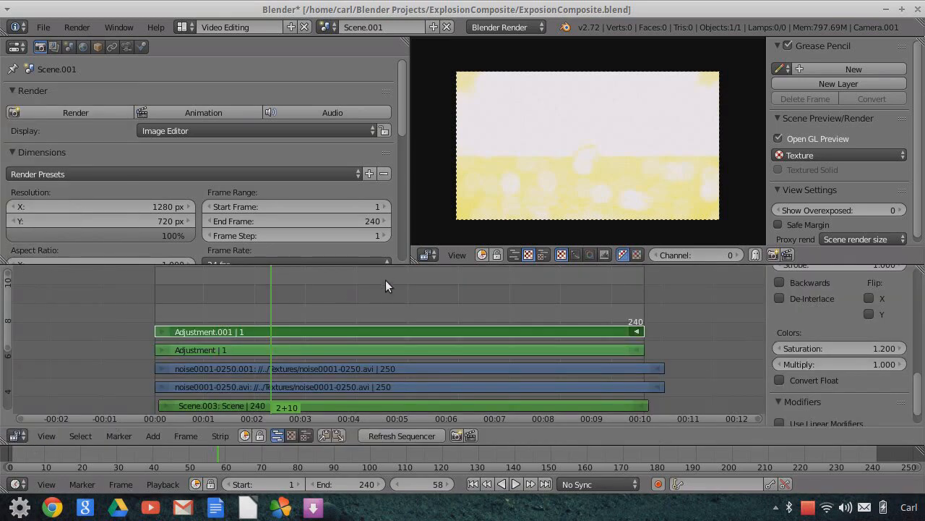
# Look over the scene, noise and adjustment strips in the sequencer and move the playhead to frame 134.
pyautogui.scroll(-1, 512, 314)
pyautogui.moveTo(530, 305); pyautogui.dragTo(517, 389, button='middle')
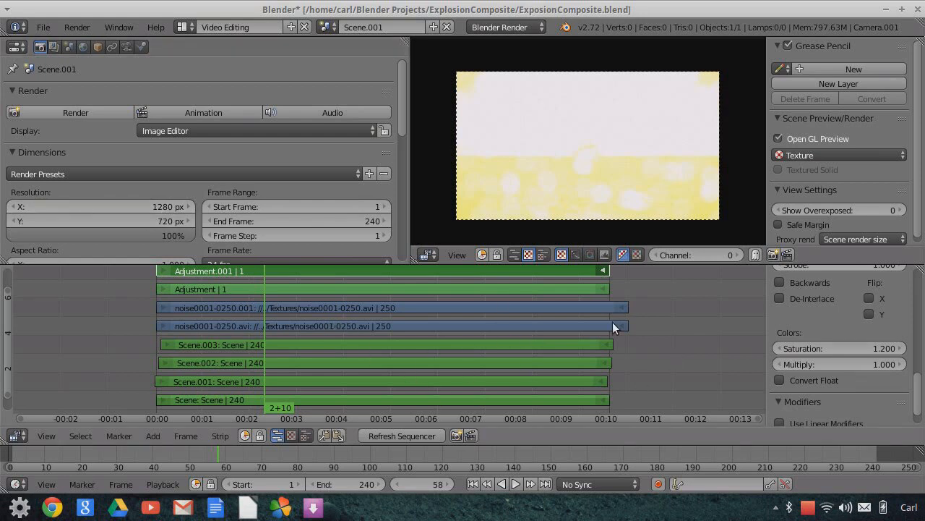
pyautogui.moveTo(654, 339); pyautogui.dragTo(667, 367, button='middle')
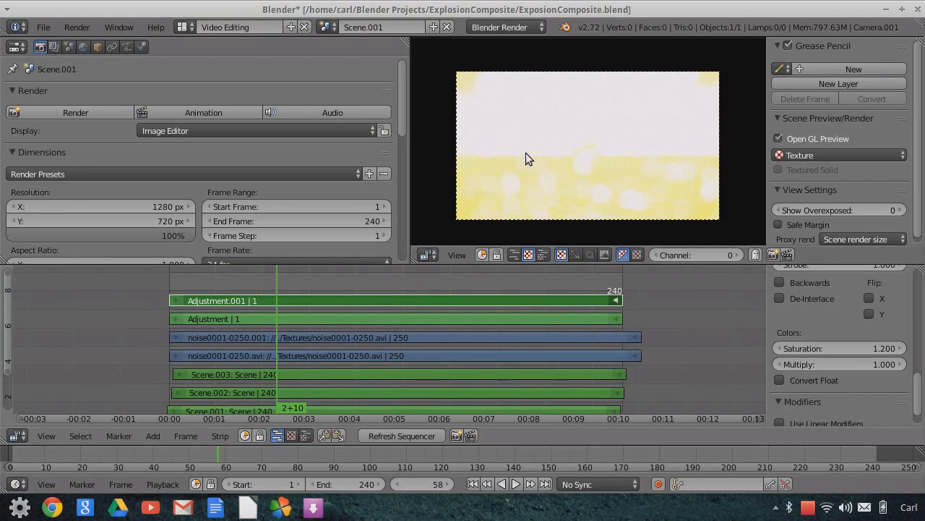
pyautogui.click(421, 318)
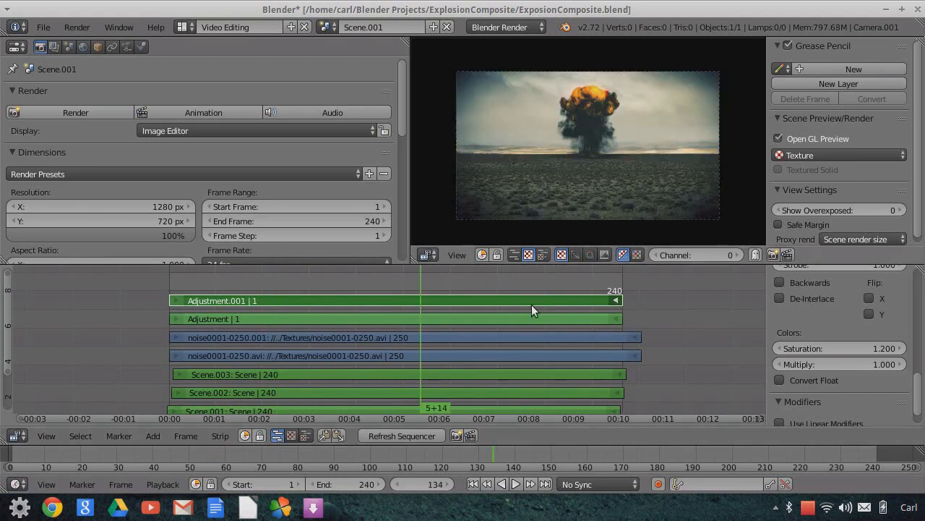
# Examine the graded explosion frame in the sequencer preview at different magnifications, along with the strip stack.
pyautogui.press('Home')
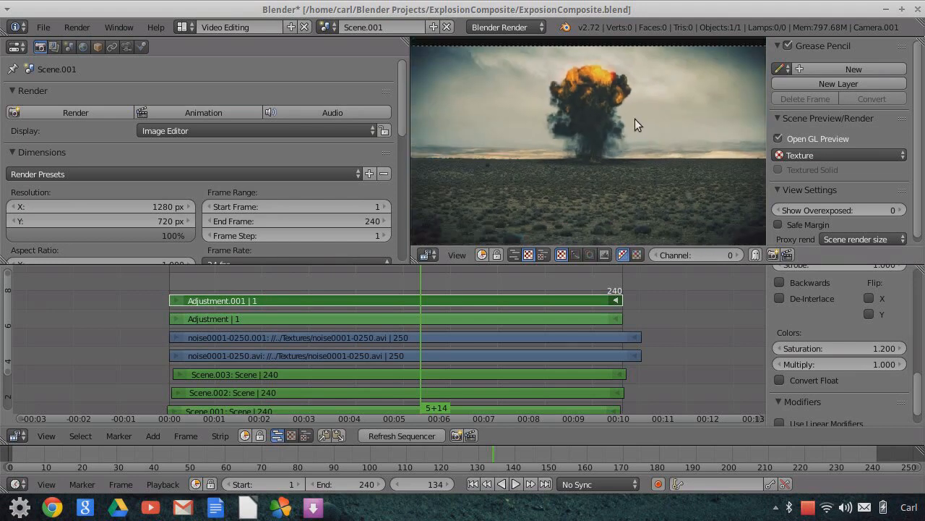
pyautogui.scroll(-1, 658, 176)
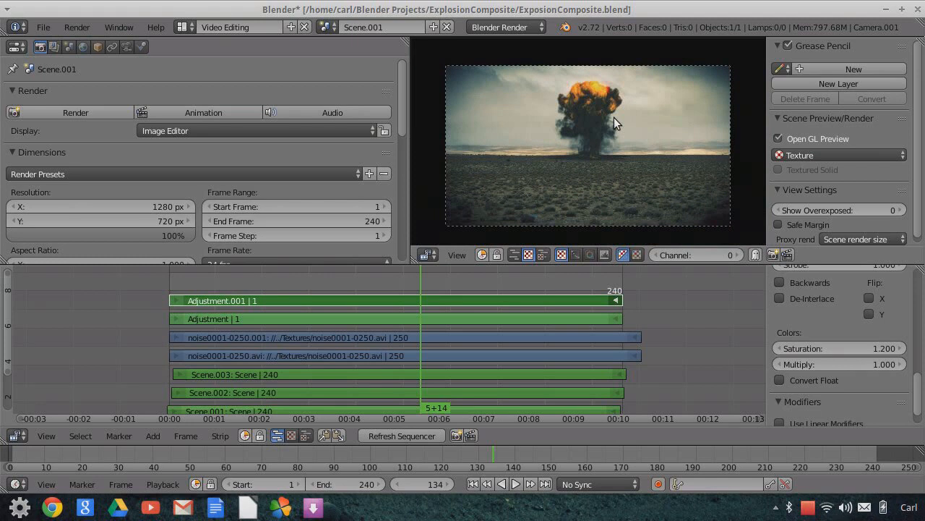
pyautogui.scroll(1, 627, 143)
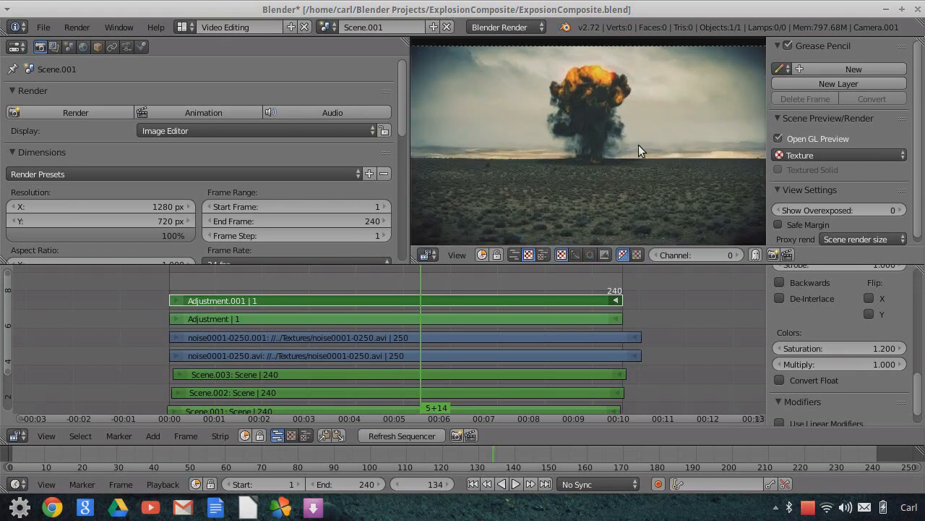
pyautogui.scroll(-1, 617, 156)
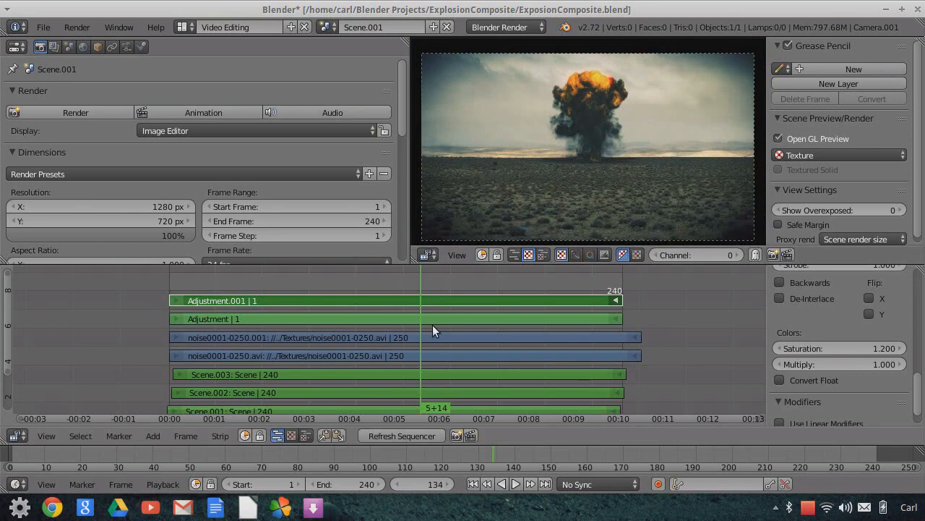
pyautogui.scroll(-1, 587, 158)
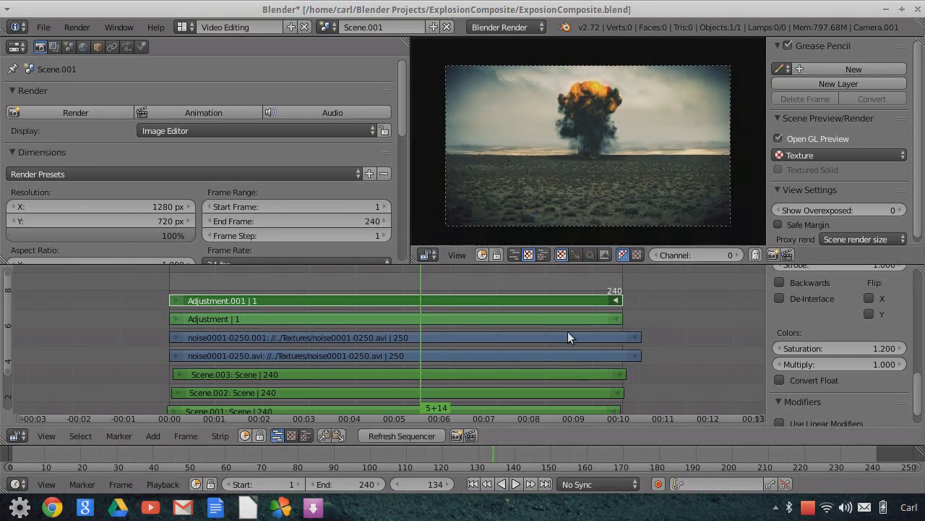
pyautogui.moveTo(673, 322); pyautogui.dragTo(650, 327, button='middle')
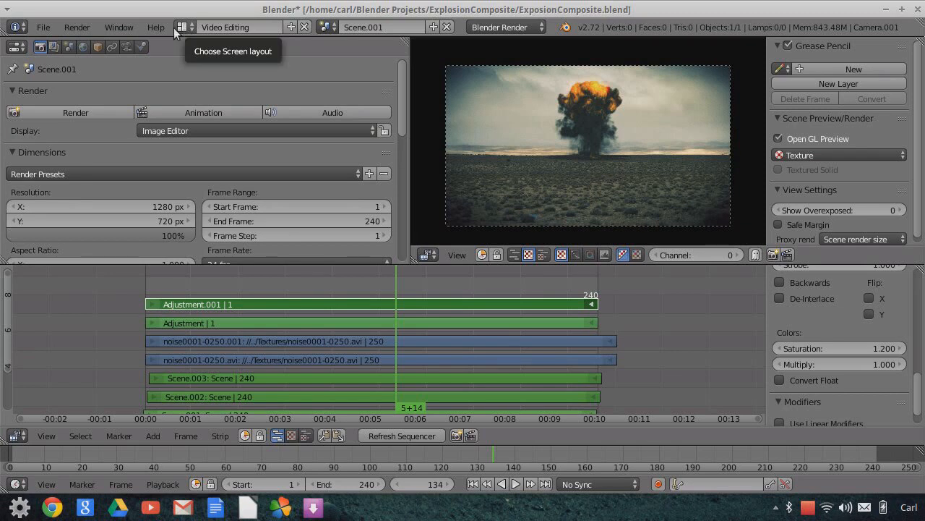
# Start a new file from the start-up file and show the GLSL tools in the 3D view.
pyautogui.click(42, 28)
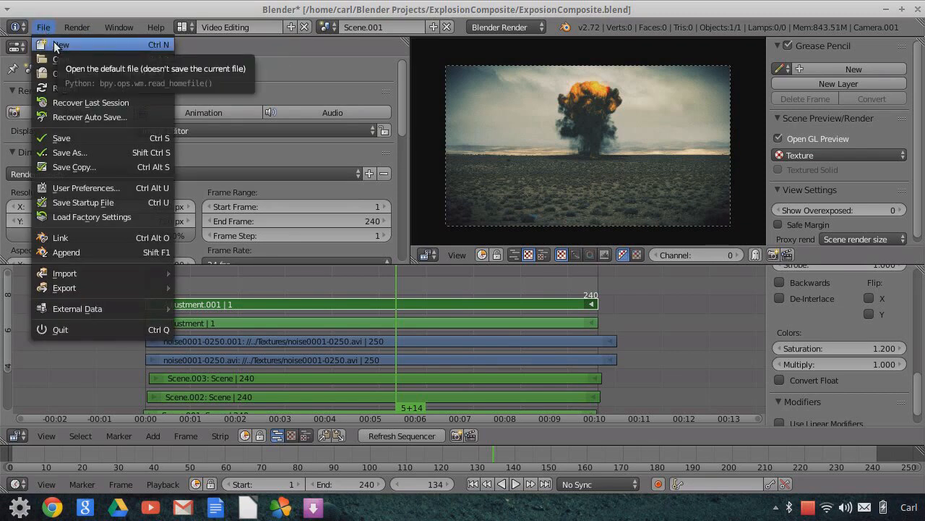
pyautogui.click(57, 44)
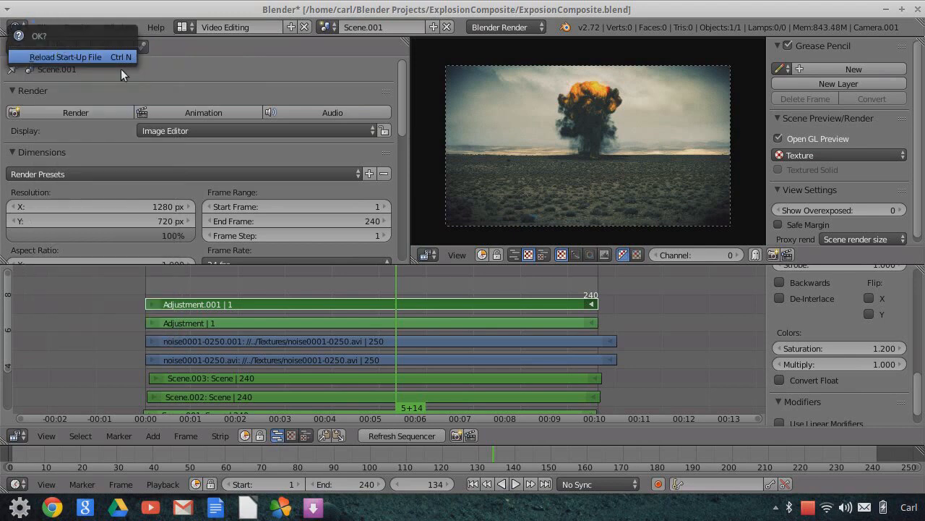
pyautogui.click(83, 56)
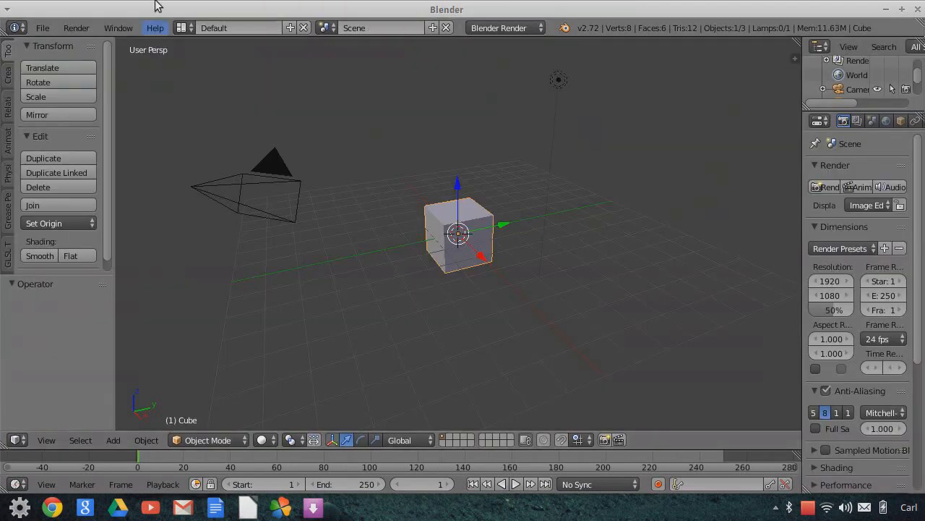
pyautogui.scroll(-2, 56, 117)
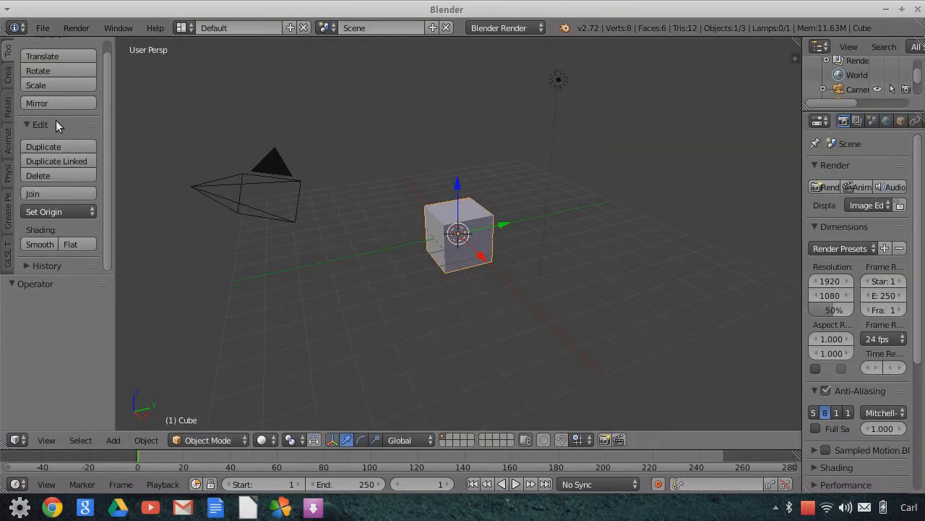
pyautogui.click(8, 253)
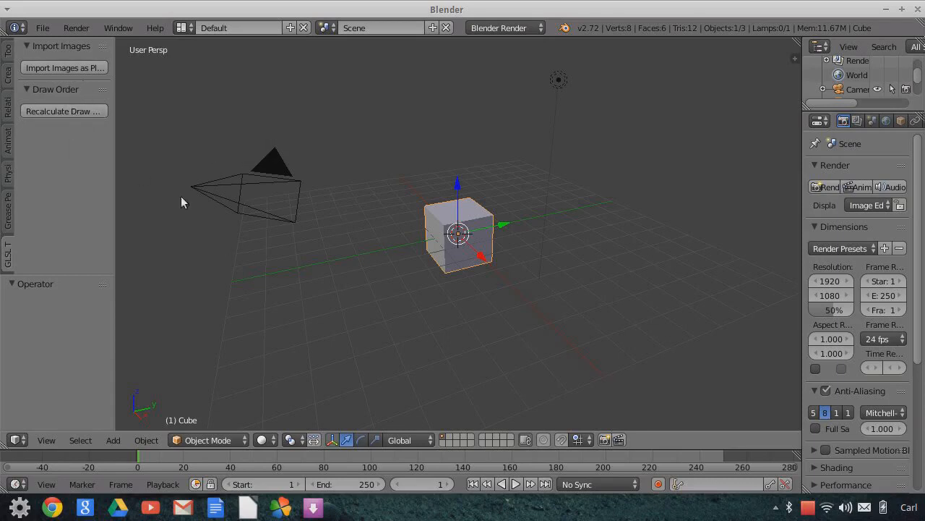
# View the Addons list in the user preferences, then close the preferences.
pyautogui.click(43, 28)
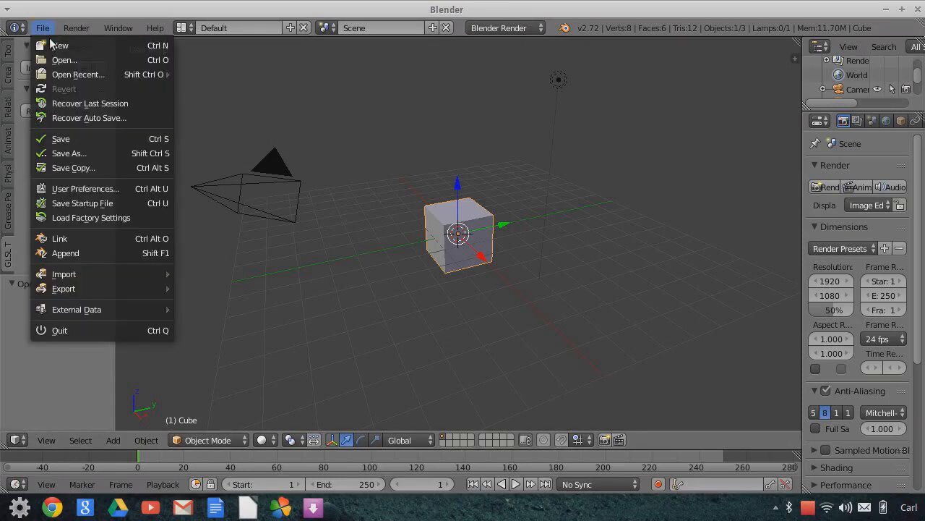
pyautogui.click(90, 189)
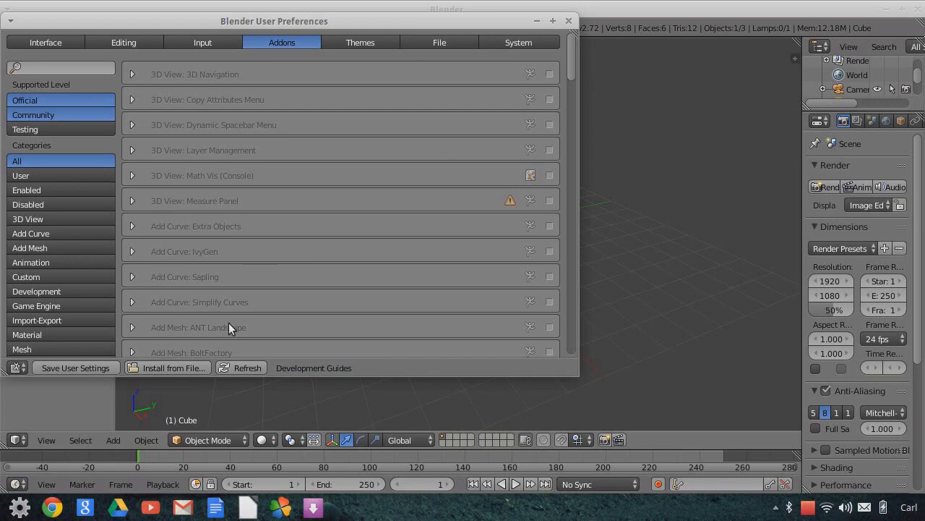
pyautogui.click(569, 21)
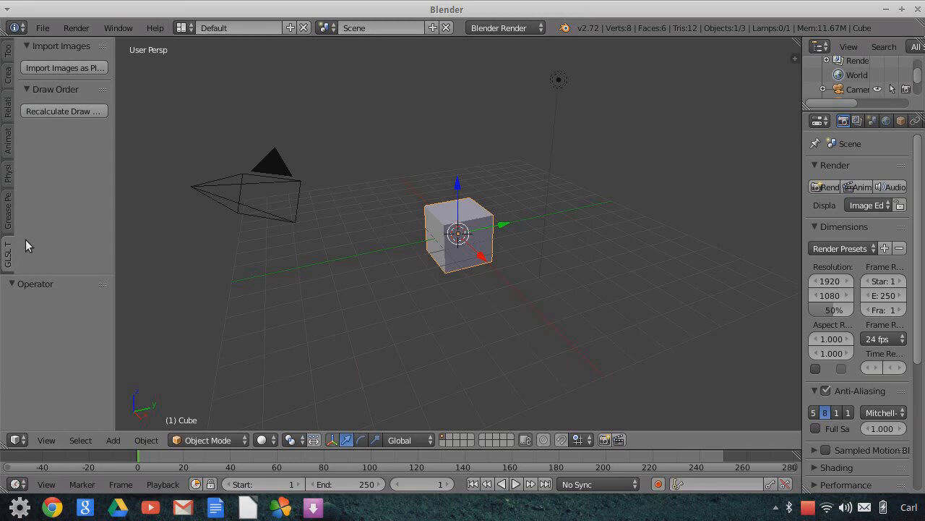
# Set the 3D view to the front and align the active camera to that view.
pyautogui.click(46, 439)
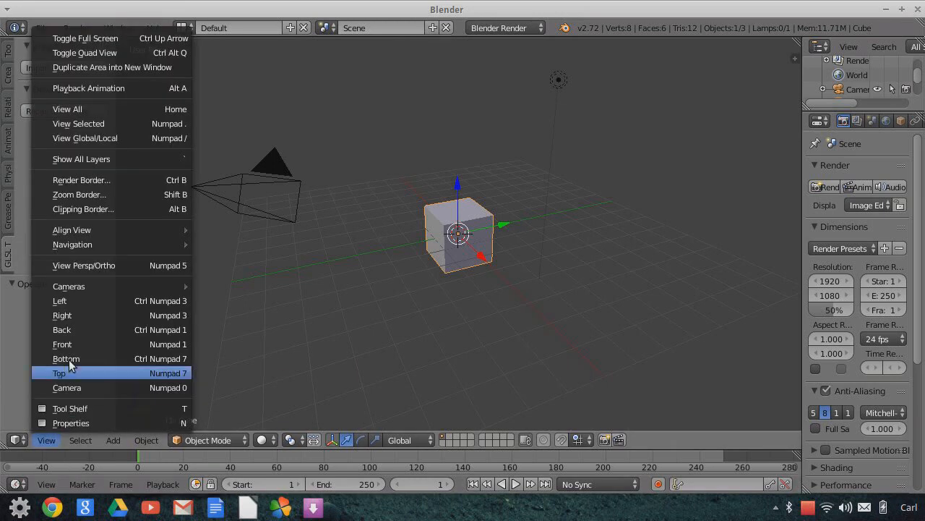
pyautogui.moveTo(152, 229)
pyautogui.moveTo(209, 229)
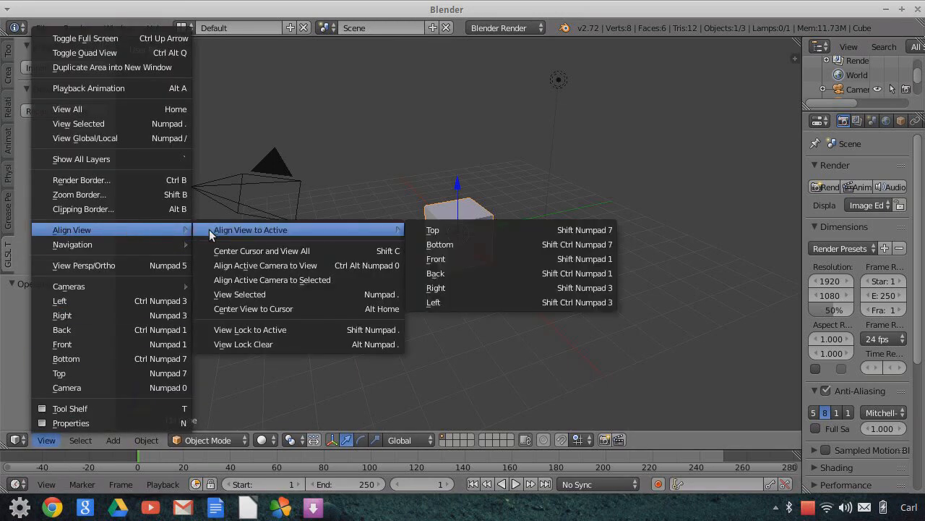
pyautogui.click(87, 343)
pyautogui.click(48, 438)
pyautogui.moveTo(192, 238)
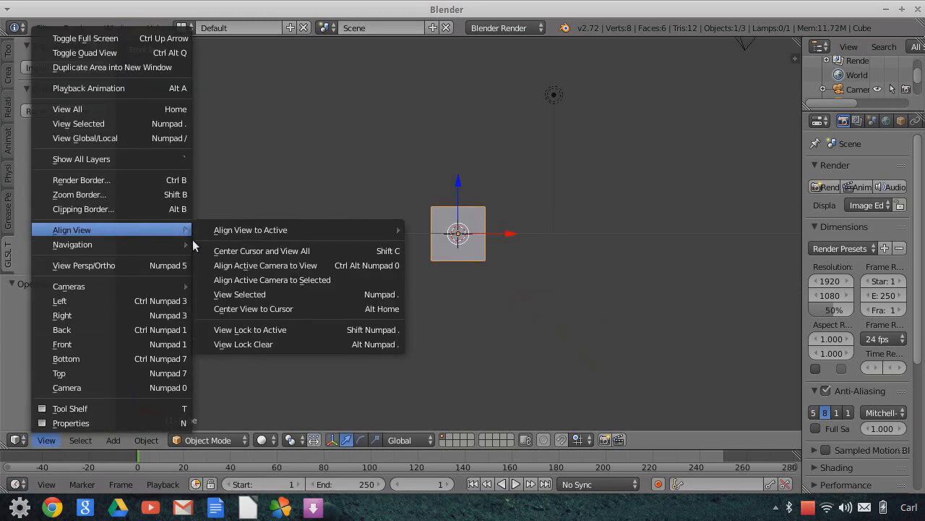
pyautogui.click(272, 262)
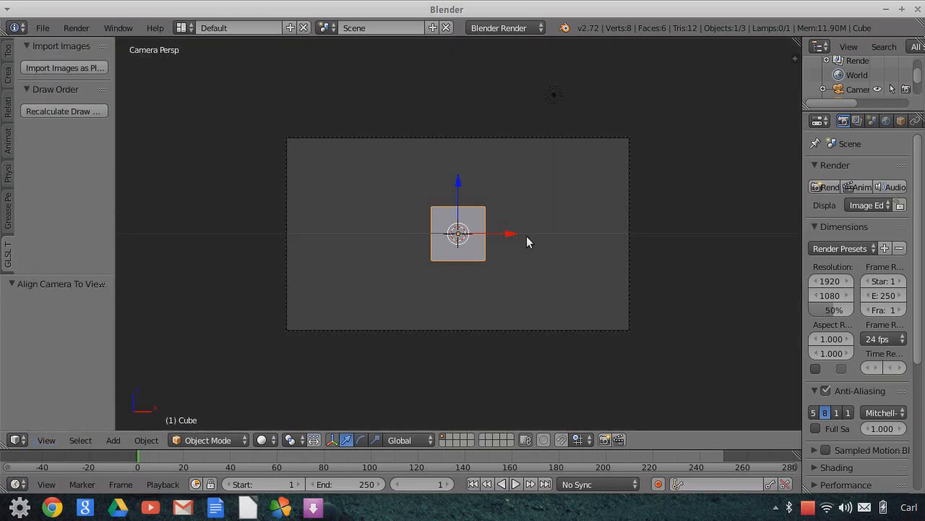
# Raise the camera about 1.77 units along the global Z axis.
pyautogui.rightClick(629, 249)
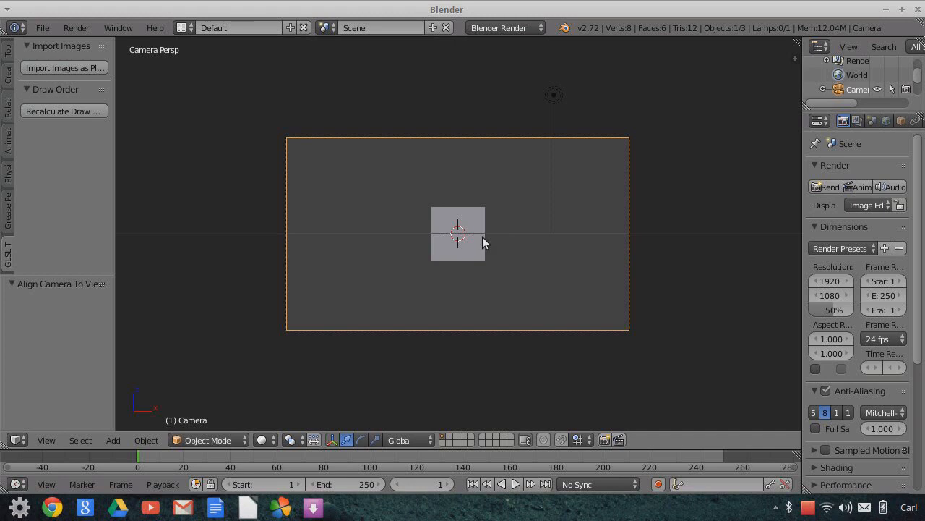
pyautogui.press('g')
pyautogui.press('z')
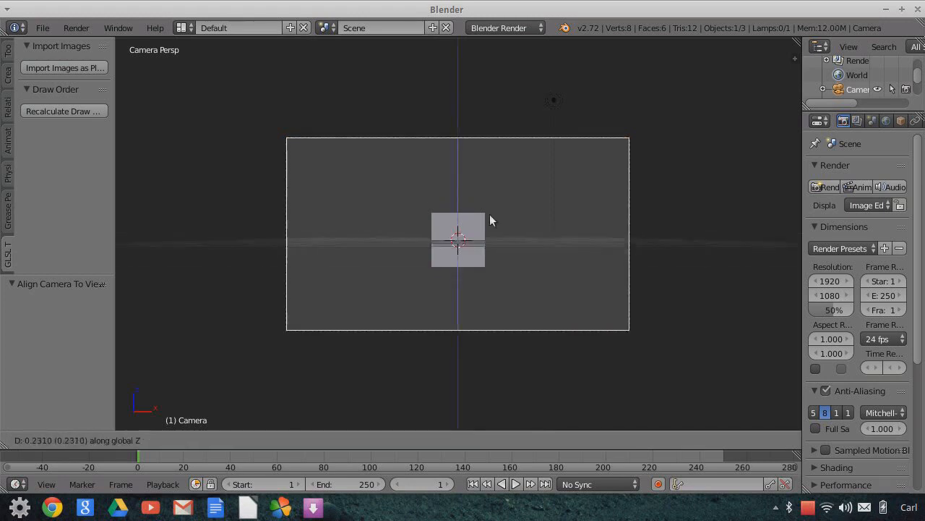
pyautogui.click(501, 128)
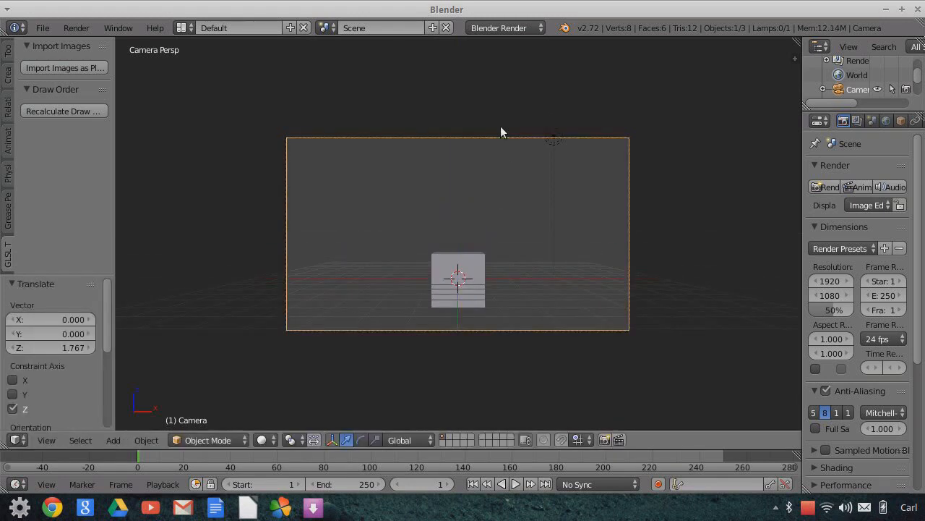
# Delete the default cube and the lamp, leaving only the camera in the scene.
pyautogui.rightClick(479, 268)
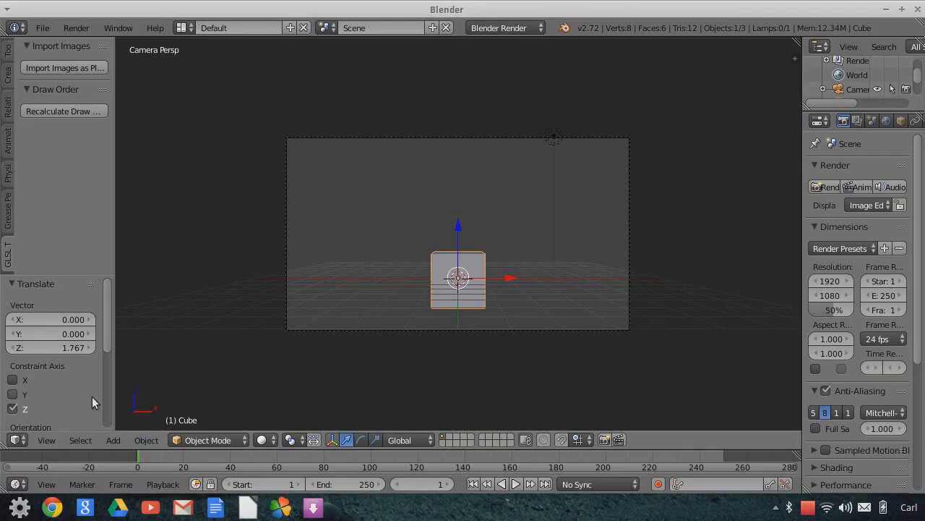
pyautogui.click(48, 440)
pyautogui.moveTo(117, 231)
pyautogui.press('Delete')
pyautogui.rightClick(553, 144)
pyautogui.press('x')
pyautogui.click(552, 145)
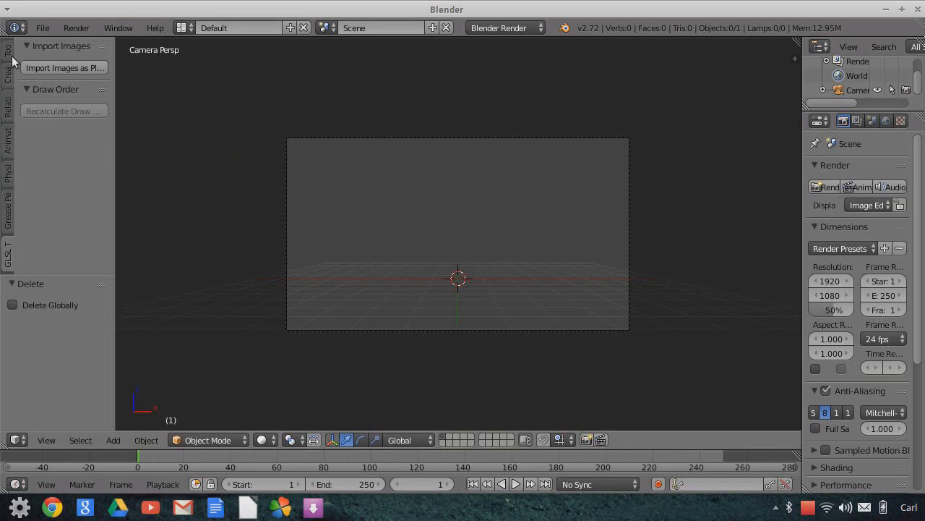
# Start importing images as planes and choose LandscapeArid0142_1_M.jpg from the Textures folder, browsing it as thumbnails.
pyautogui.click(48, 67)
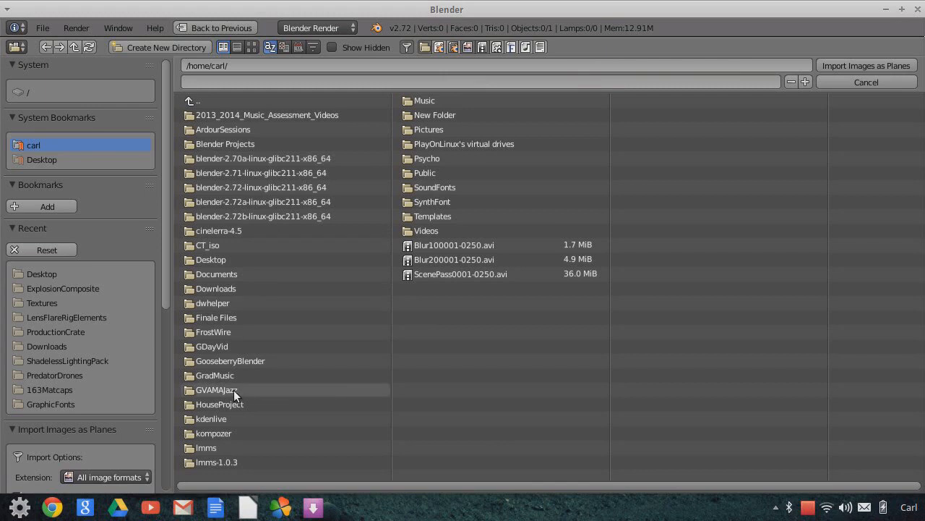
pyautogui.click(42, 303)
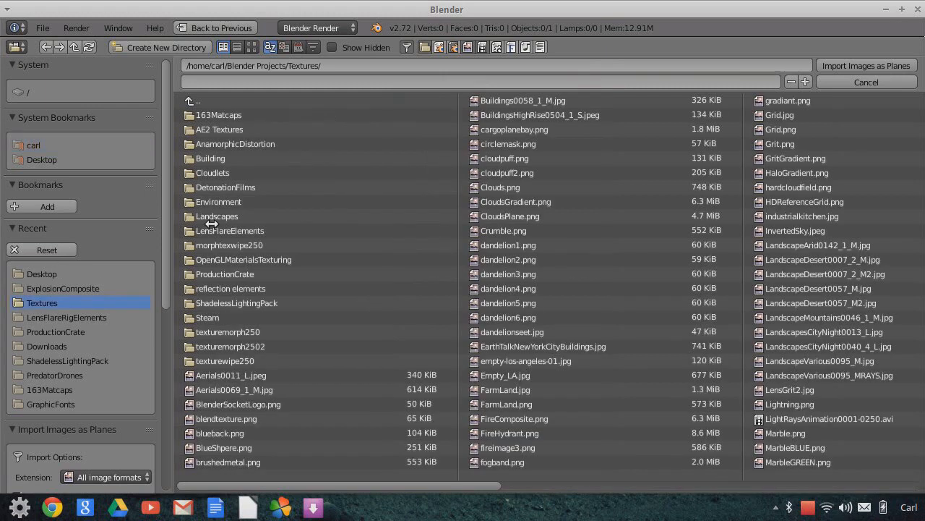
pyautogui.click(252, 47)
pyautogui.scroll(-12, 635, 380)
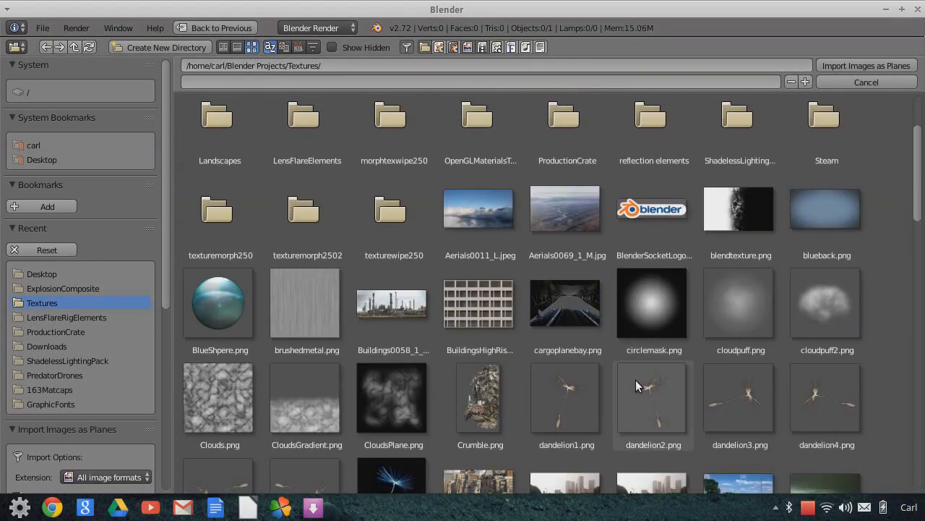
pyautogui.scroll(-3, 637, 381)
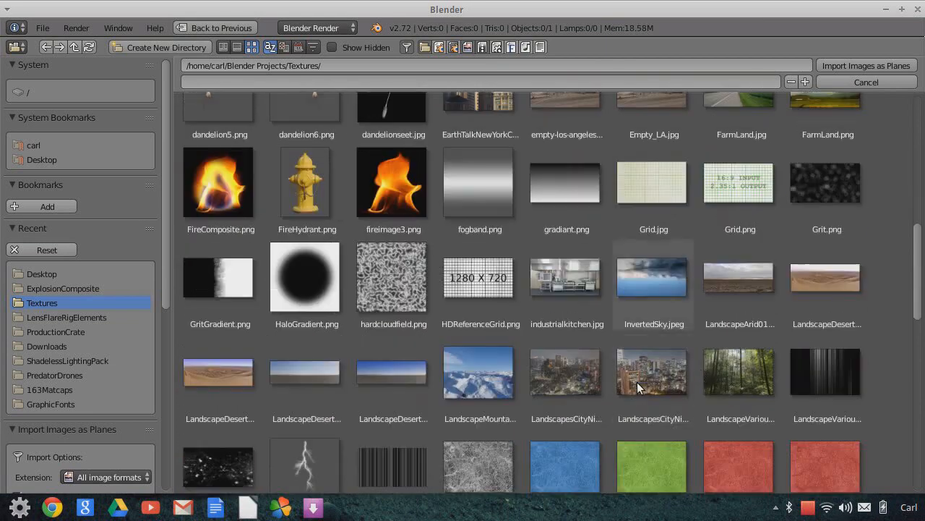
pyautogui.click(741, 279)
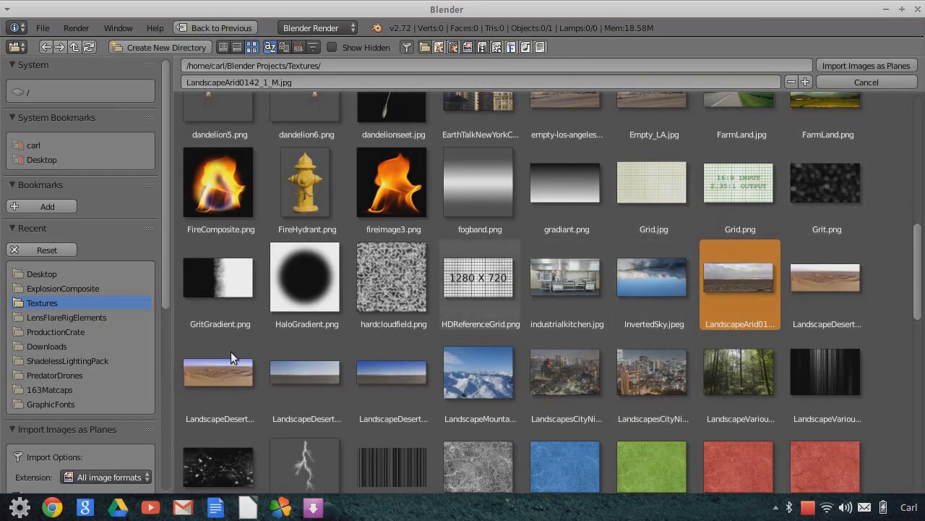
# Enable Auto Refresh, Shadeless, Use Alpha with Z Transparency, and Receive Transparent Shadows, and import the landscape image as a plane.
pyautogui.scroll(-8, 136, 327)
pyautogui.click(16, 363)
pyautogui.click(17, 415)
pyautogui.click(16, 435)
pyautogui.click(80, 472)
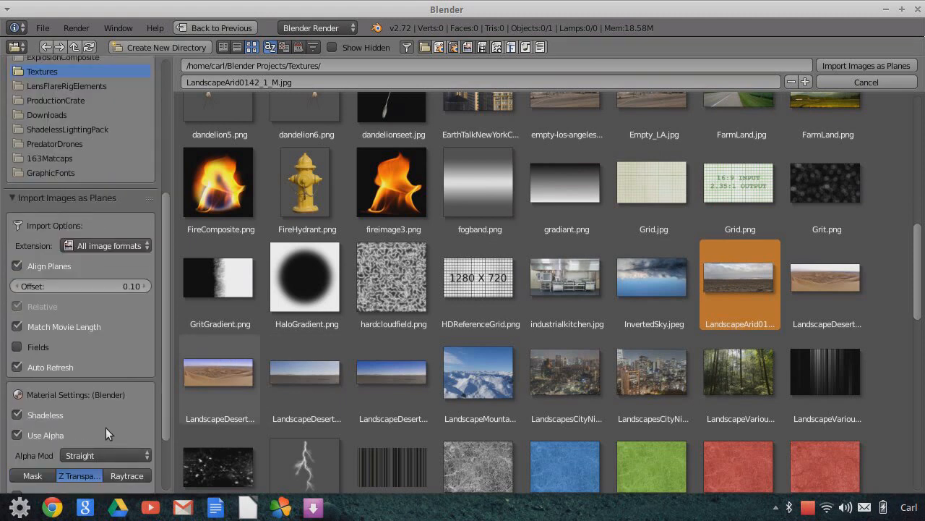
pyautogui.scroll(-3, 105, 429)
pyautogui.click(32, 410)
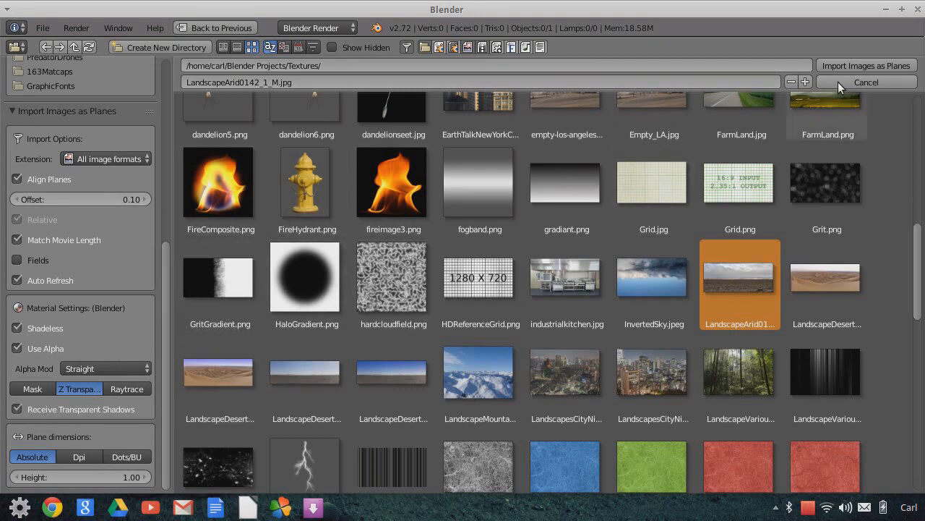
pyautogui.click(866, 65)
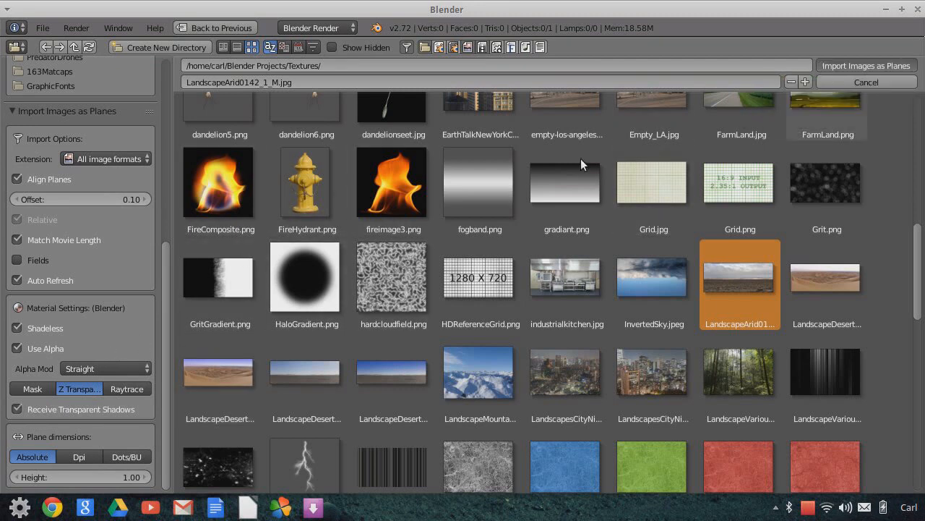
# Rotate the landscape plane 90° about the X axis.
pyautogui.write('rx90')
pyautogui.press('Return')
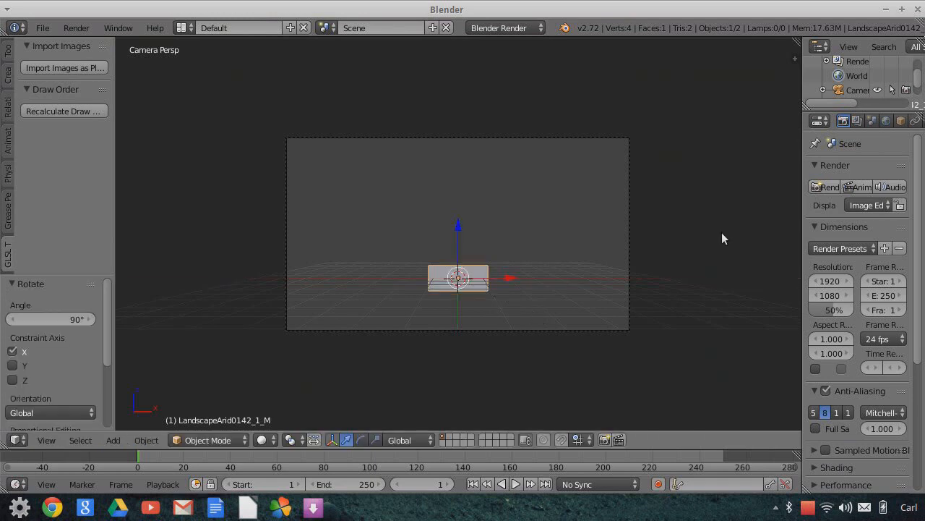
# Set the 3D view's shading mode to GLSL and its viewport shading to Texture.
pyautogui.click(793, 58)
pyautogui.scroll(-8, 748, 391)
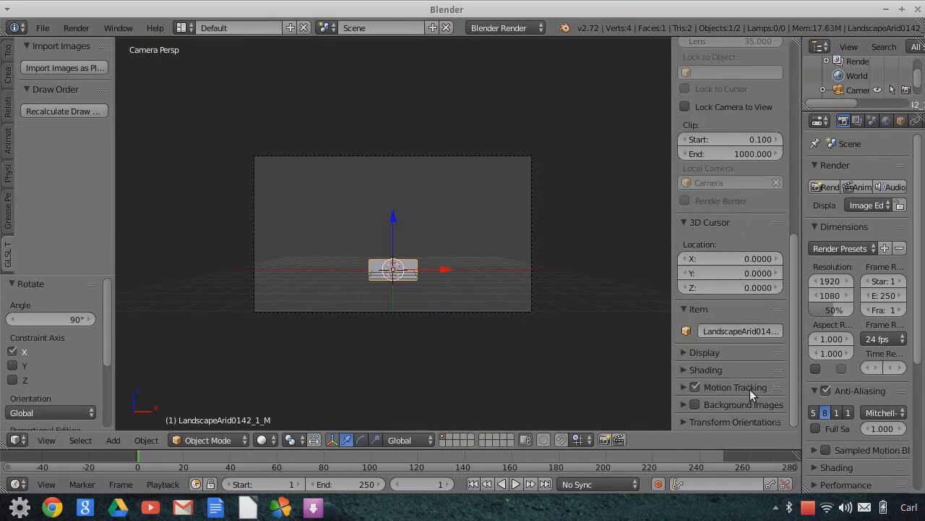
pyautogui.click(706, 369)
pyautogui.click(720, 393)
pyautogui.click(713, 358)
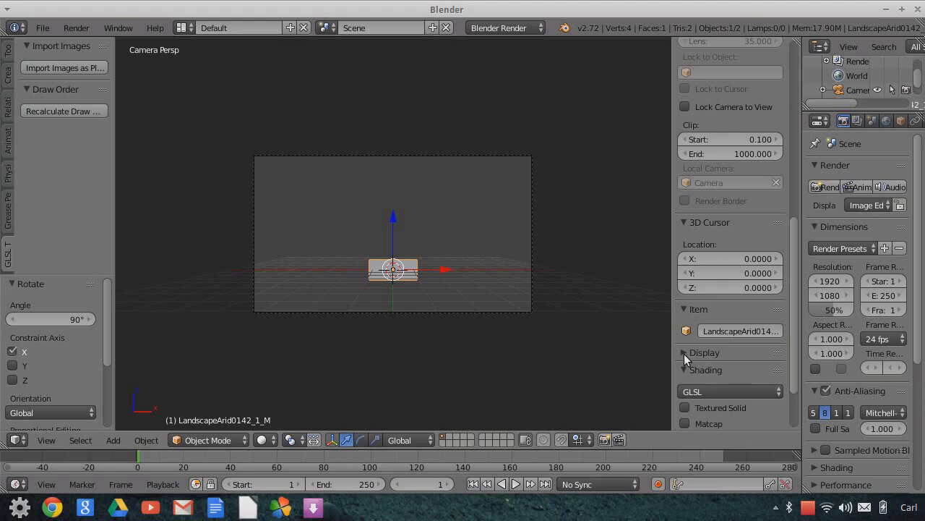
pyautogui.click(264, 439)
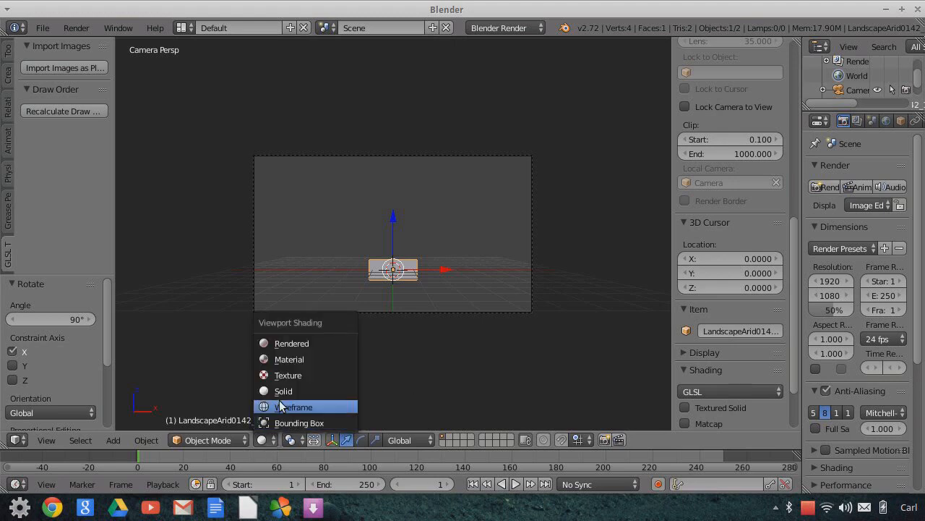
pyautogui.click(306, 376)
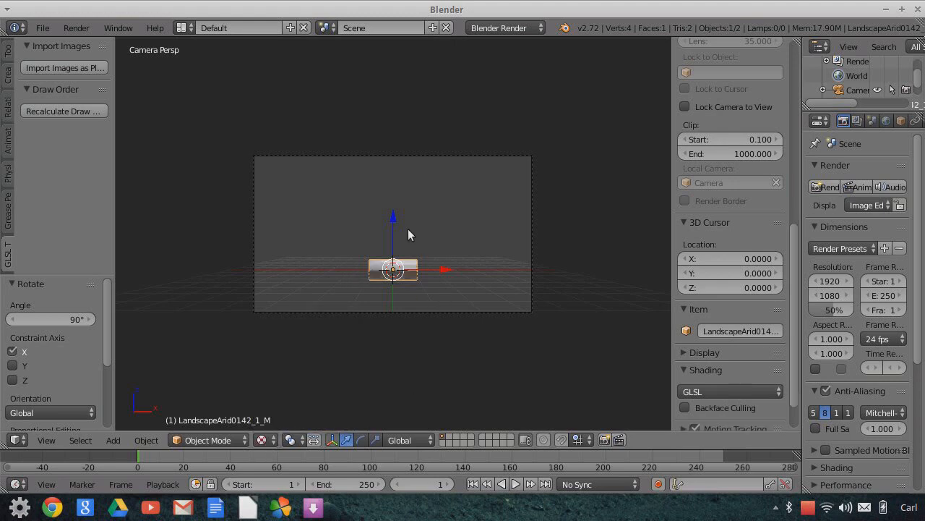
# Move the landscape plane about 27 units back along Y and scale it up about 5.8 times.
pyautogui.press('g')
pyautogui.press('y')
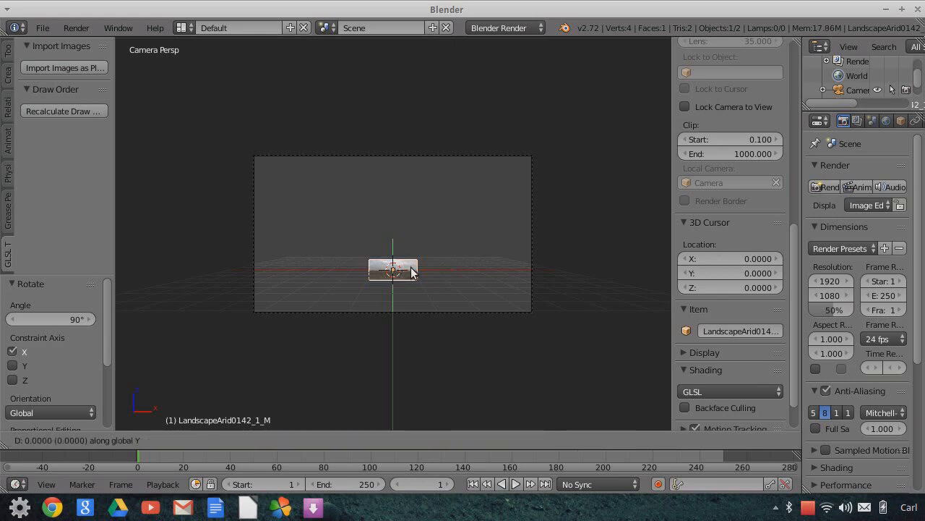
pyautogui.click(423, 317)
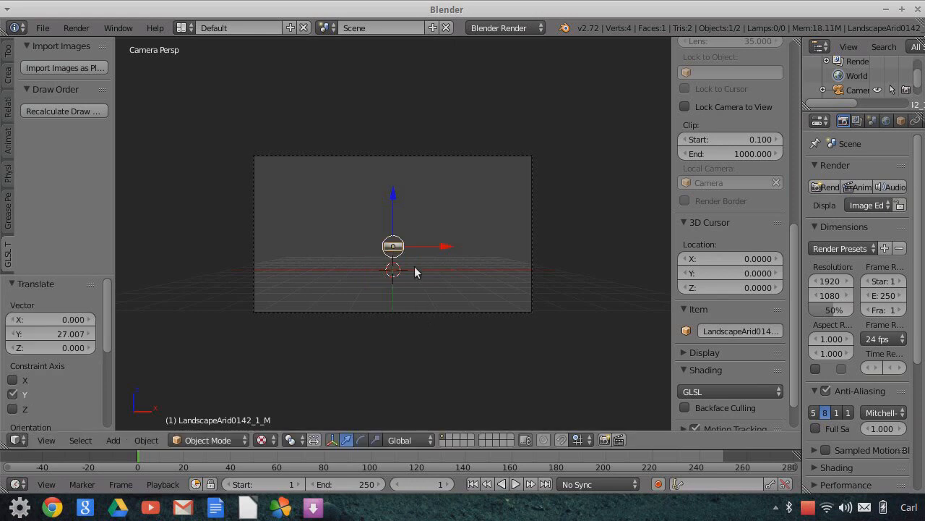
pyautogui.press('s')
pyautogui.click(553, 318)
# Push the landscape plane about 21 units farther along Y and scale it about 6.68 times to overfill the camera frame.
pyautogui.press('g')
pyautogui.press('y')
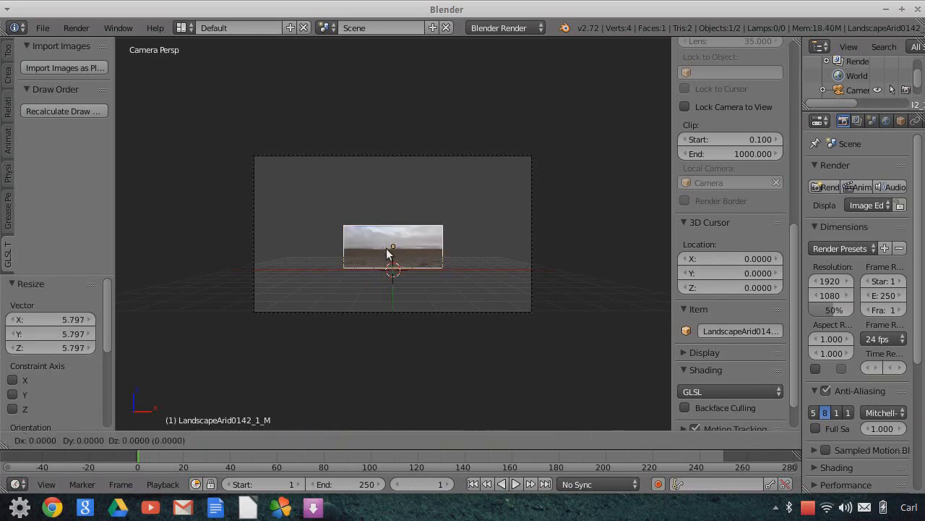
pyautogui.click(391, 264)
pyautogui.press('s')
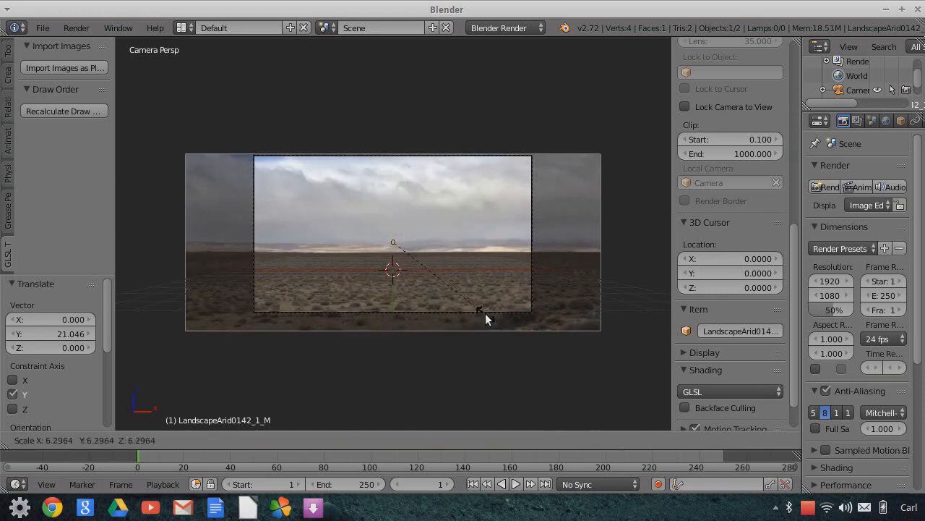
pyautogui.click(492, 321)
# Raise the landscape plane about 3.44 units along the Z axis.
pyautogui.press('g')
pyautogui.press('z')
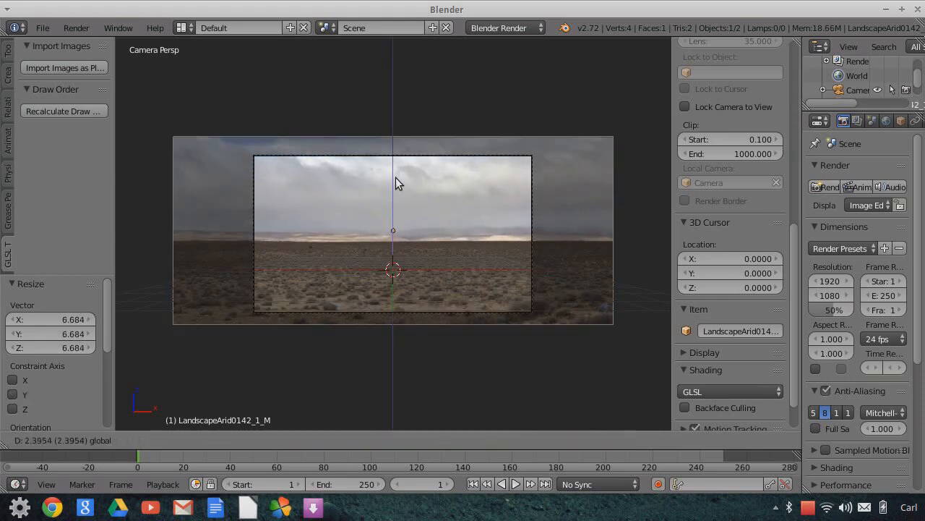
pyautogui.click(399, 178)
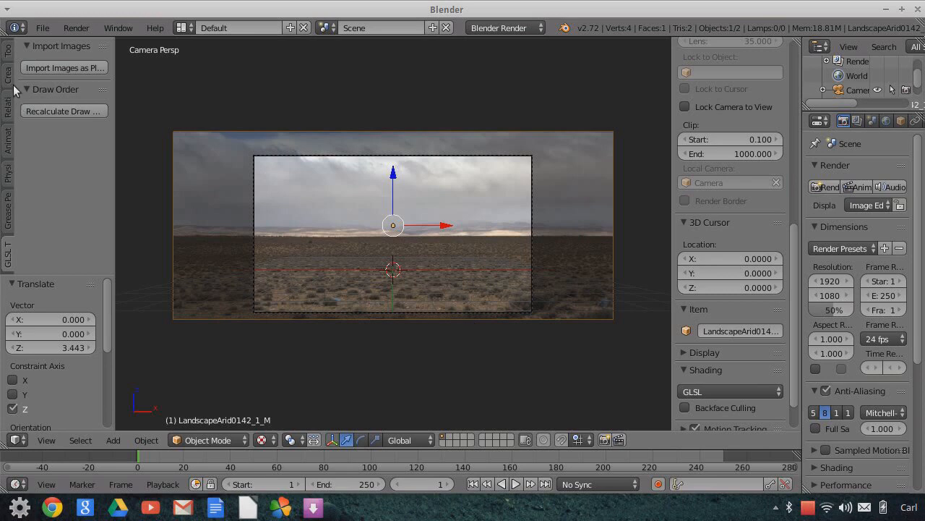
# Import FOOTAGECRATE-SlomoExplosion1.mov from the ProductionCrate folder as a plane with the same shadeless alpha settings.
pyautogui.click(59, 67)
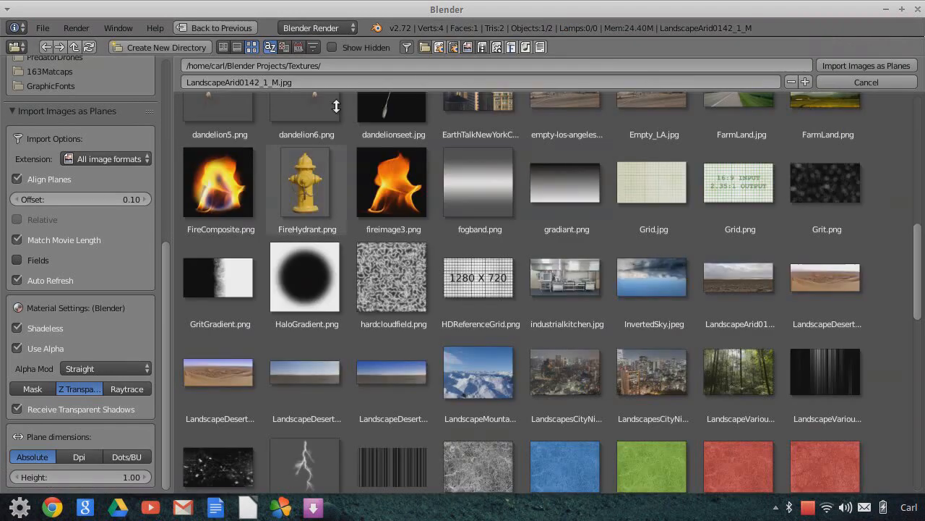
pyautogui.scroll(5, 132, 290)
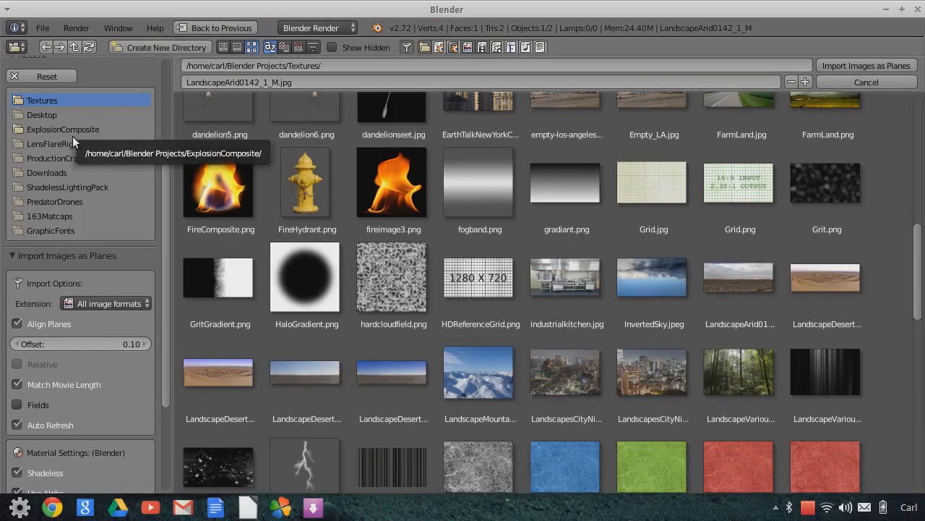
pyautogui.click(71, 158)
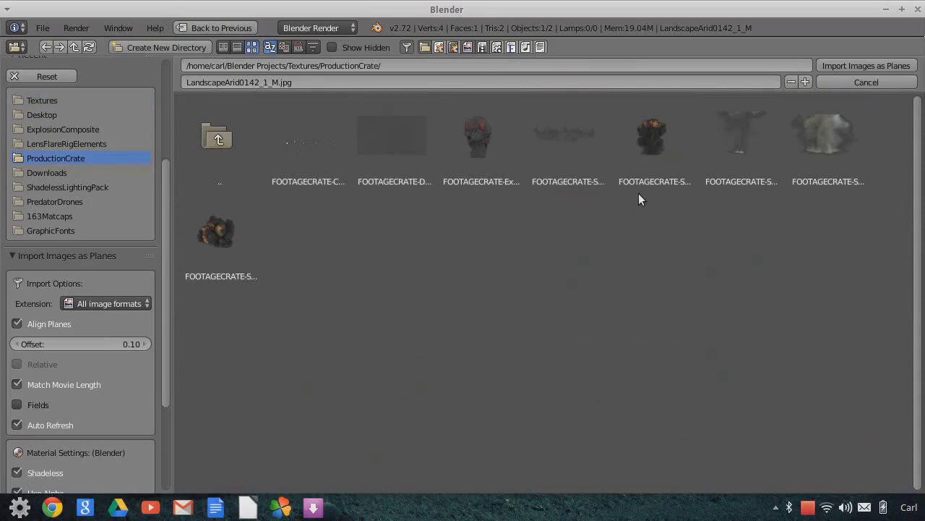
pyautogui.click(655, 146)
pyautogui.scroll(-5, 141, 380)
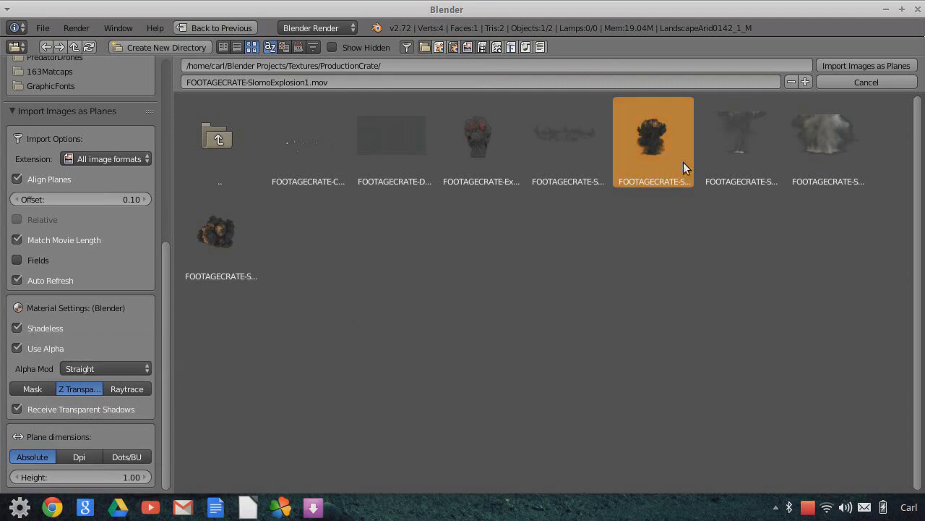
pyautogui.click(887, 65)
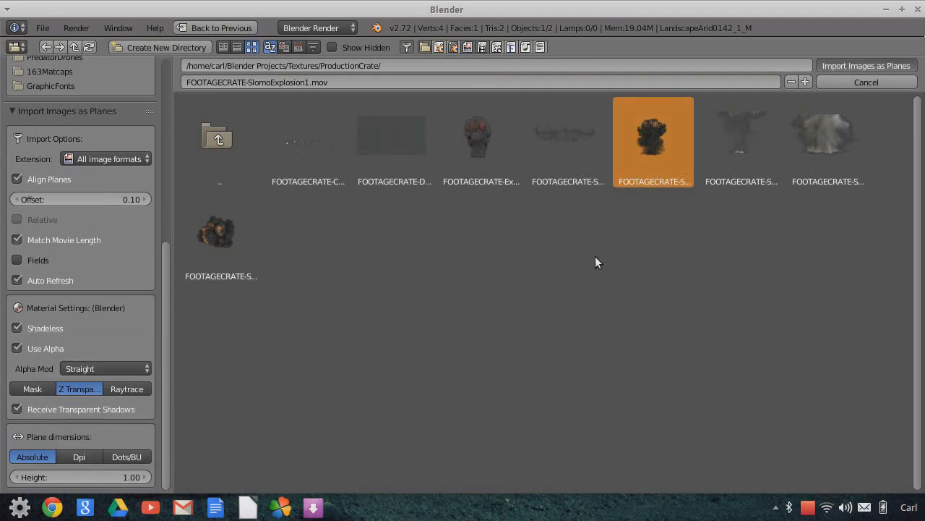
# Rotate the explosion plane 90° about the X axis and scale it up about 3.65 times.
pyautogui.press('r')
pyautogui.press('x')
pyautogui.press('9')
pyautogui.press('0')
pyautogui.press('Return')
pyautogui.press('s')
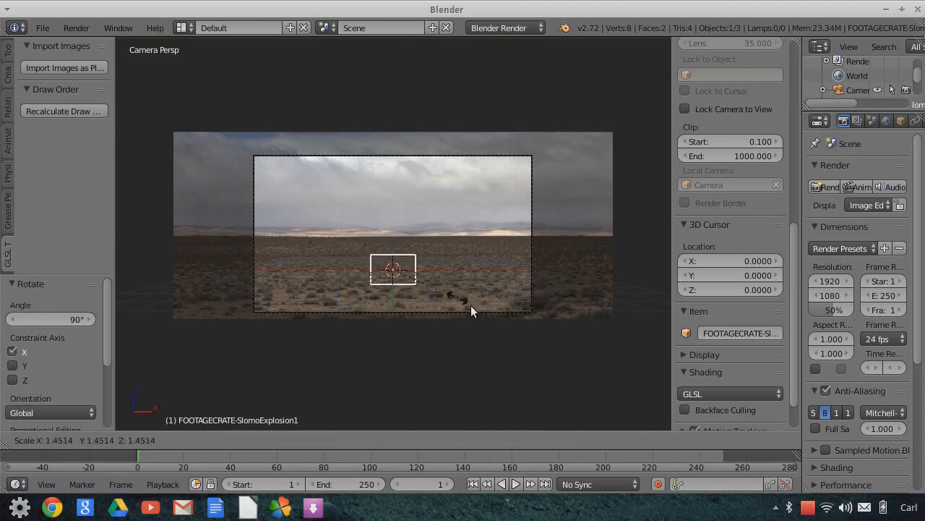
pyautogui.click(510, 318)
# Push the explosion plane back along the Y axis in two moves, keeping it in front of the landscape.
pyautogui.press('g')
pyautogui.press('y')
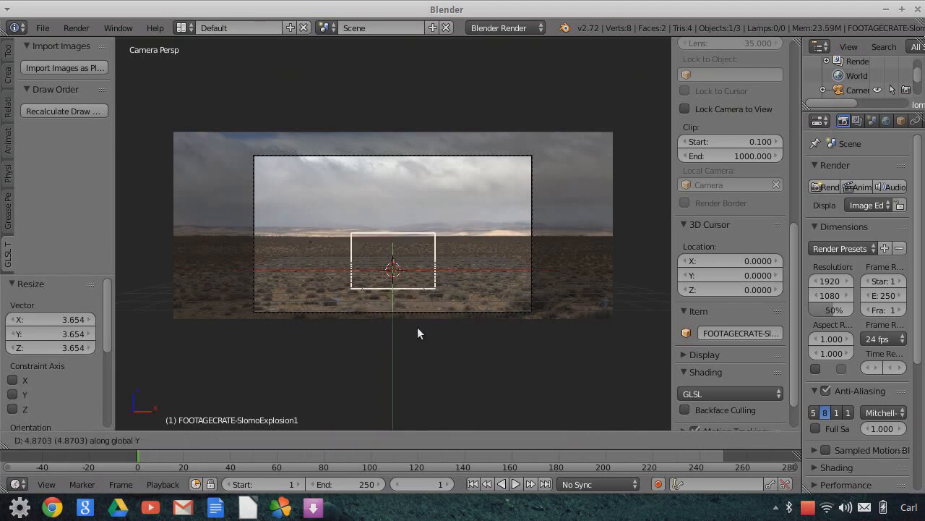
pyautogui.click(409, 311)
pyautogui.press('g')
pyautogui.press('y')
pyautogui.click(412, 317)
# Raise the explosion plane about 2.66 units along Z, scale it up, and raise it about 0.53 units more.
pyautogui.moveTo(394, 205); pyautogui.dragTo(397, 171)
pyautogui.press('s')
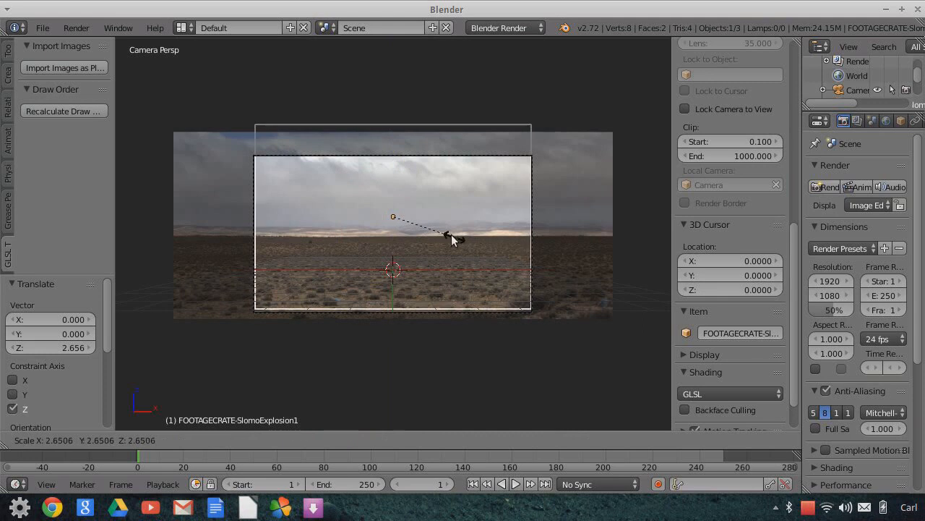
pyautogui.click(451, 238)
pyautogui.moveTo(394, 172); pyautogui.dragTo(392, 164)
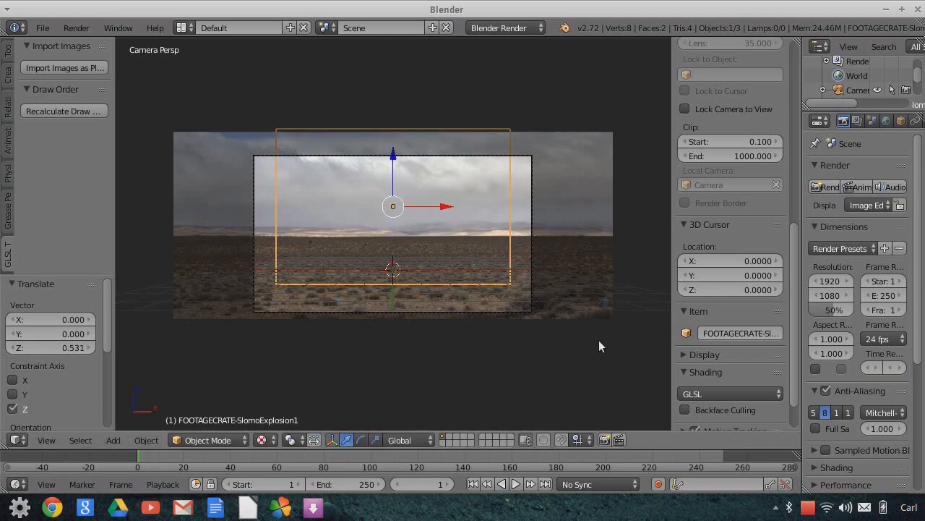
# Play the animation to preview the explosion and stop it at frame 67.
pyautogui.click(516, 484)
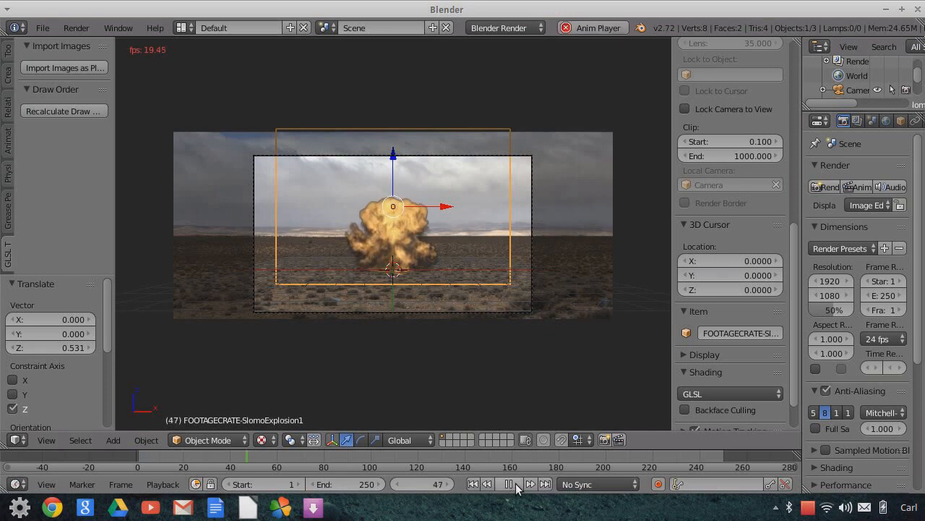
pyautogui.click(516, 483)
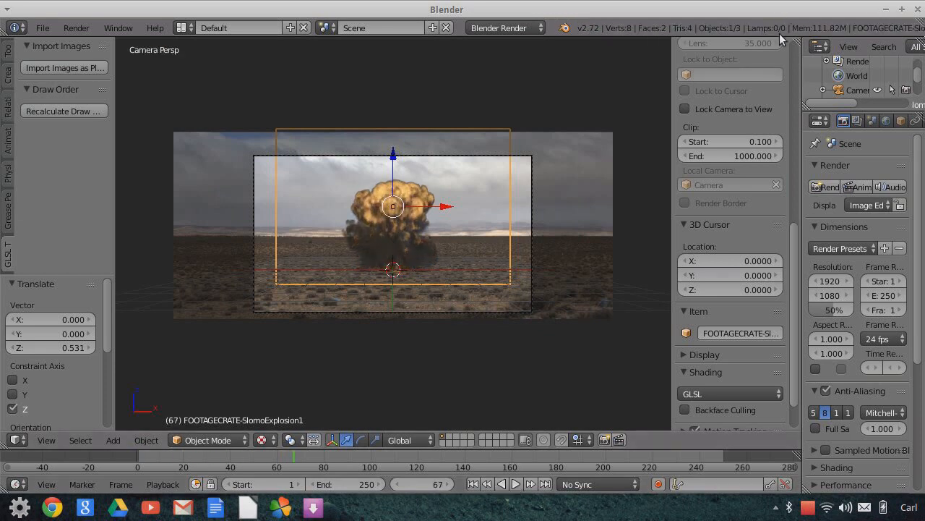
# Select the camera in the enlarged outliner and set the 3D view's display to Only Render.
pyautogui.moveTo(881, 111); pyautogui.dragTo(883, 254)
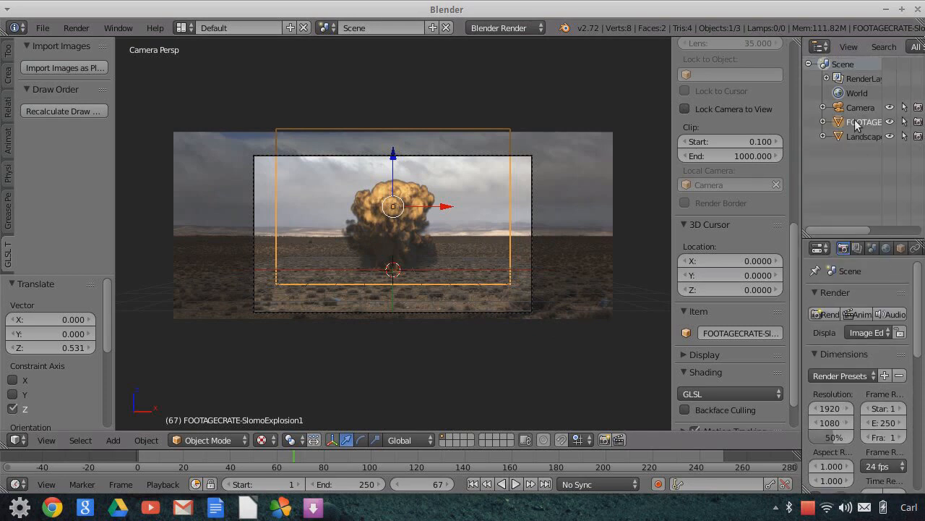
pyautogui.click(859, 107)
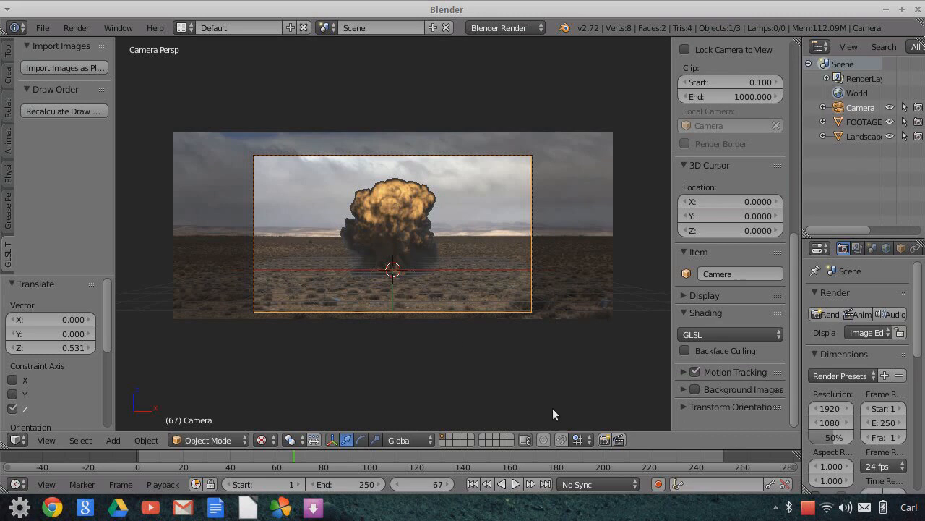
pyautogui.scroll(3, 472, 307)
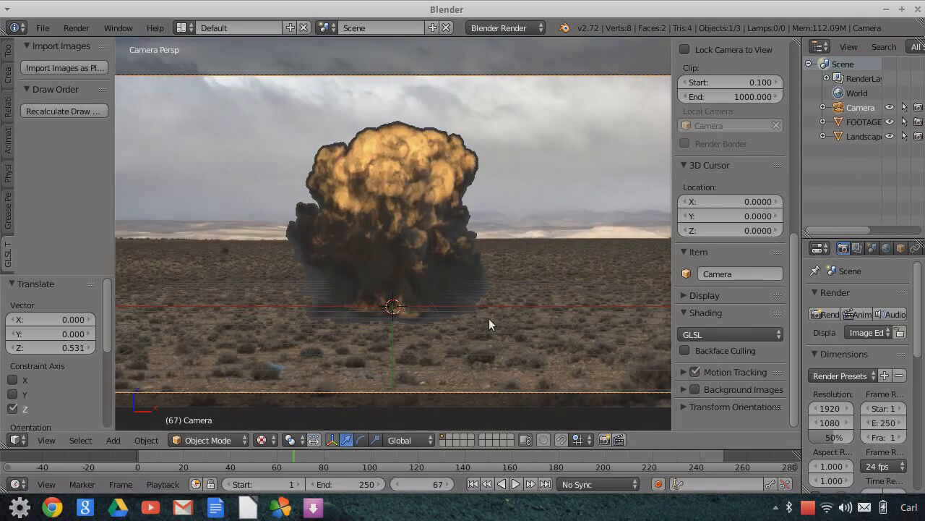
pyautogui.scroll(-3, 486, 268)
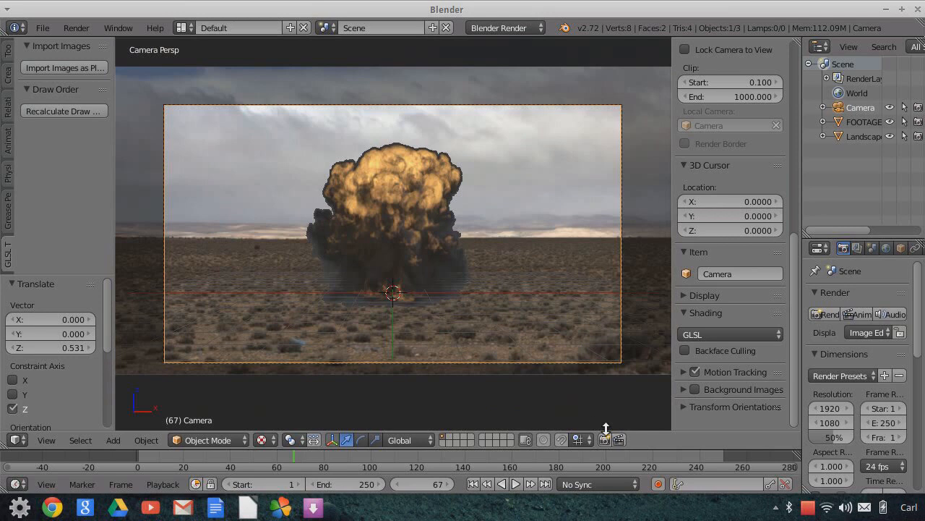
pyautogui.click(690, 295)
pyautogui.click(685, 317)
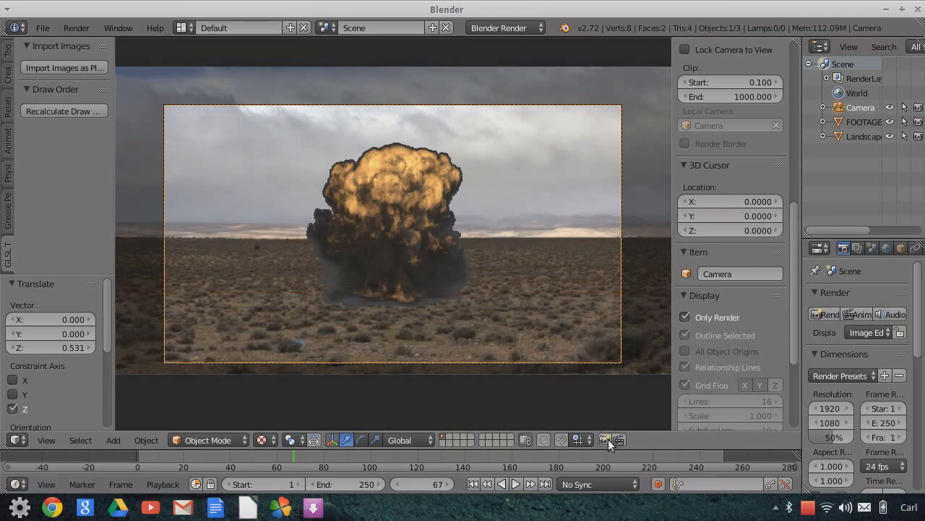
# Render the current frame to check the composite, and return to the 3D view.
pyautogui.press('F12')
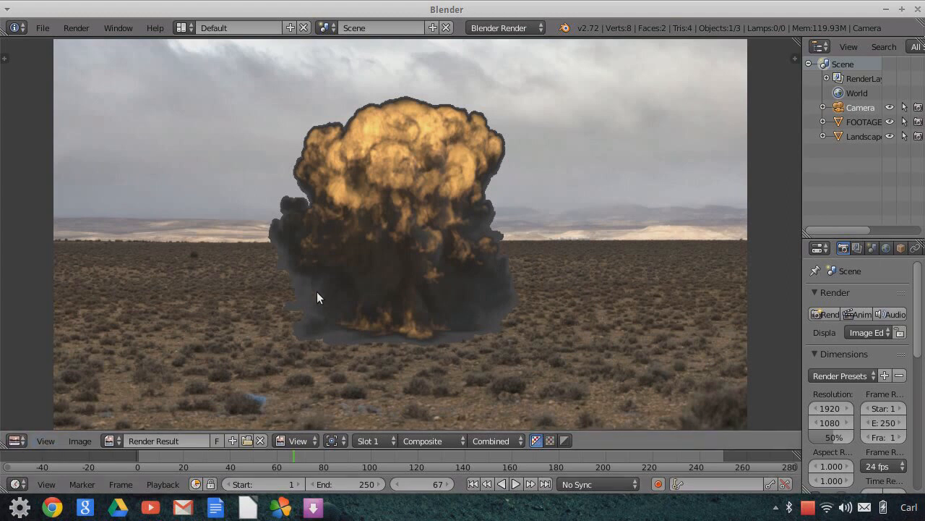
pyautogui.click(45, 441)
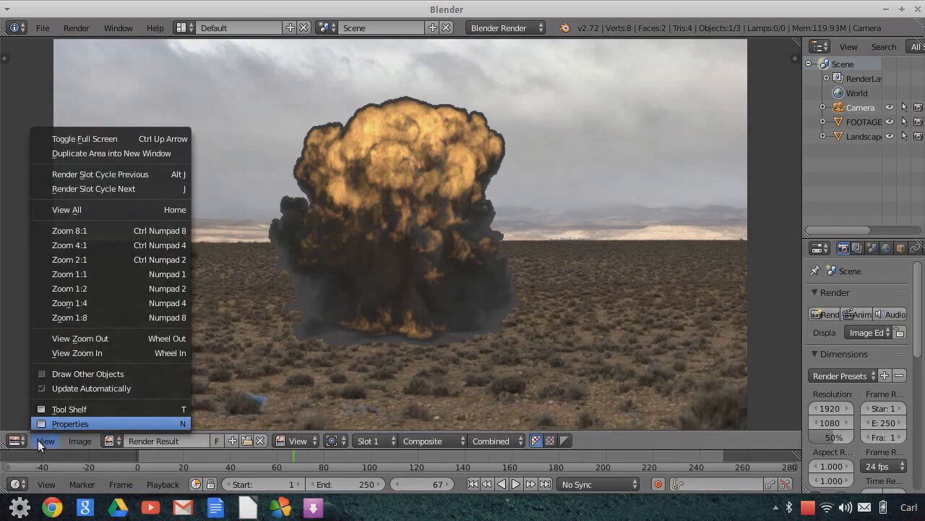
pyautogui.click(14, 440)
pyautogui.click(36, 424)
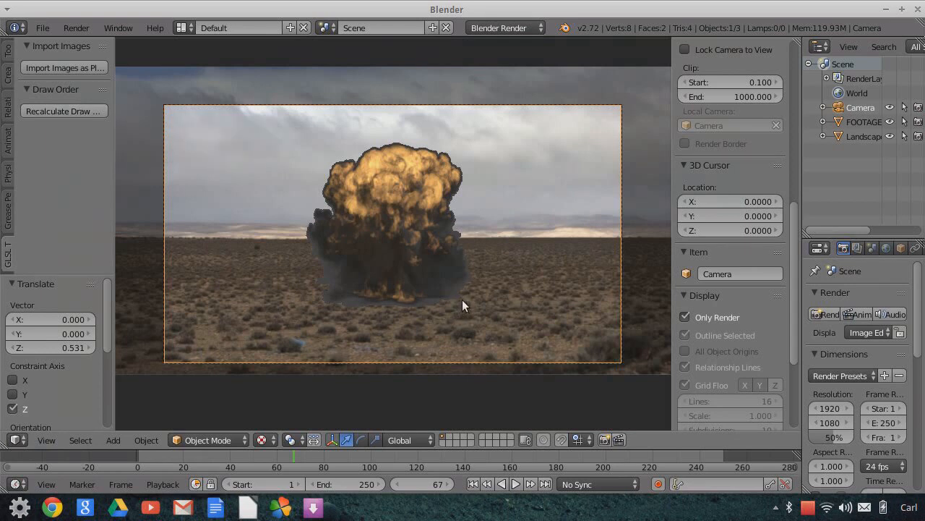
# Push the explosion plane about 14.58 units along the Y axis, closer to the landscape.
pyautogui.scroll(-2, 510, 306)
pyautogui.moveTo(502, 294); pyautogui.dragTo(442, 286, button='middle')
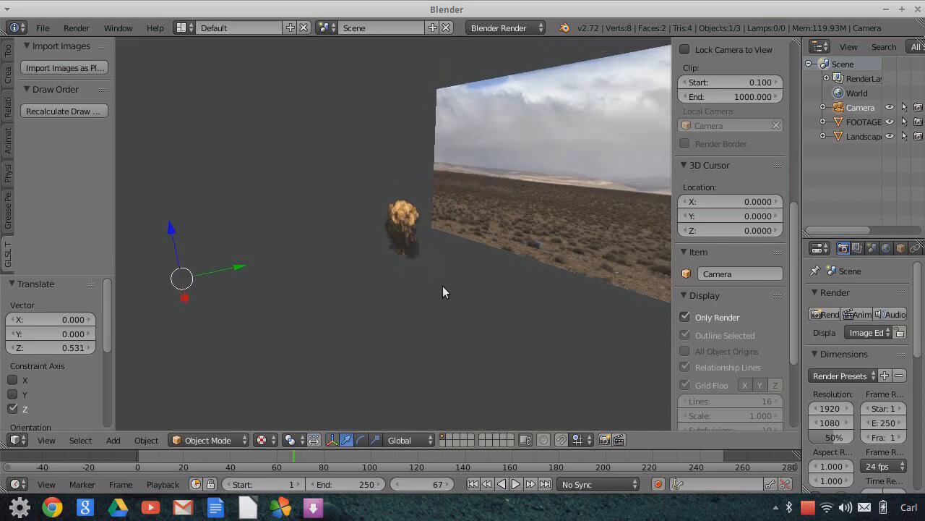
pyautogui.rightClick(407, 239)
pyautogui.press('g')
pyautogui.press('y')
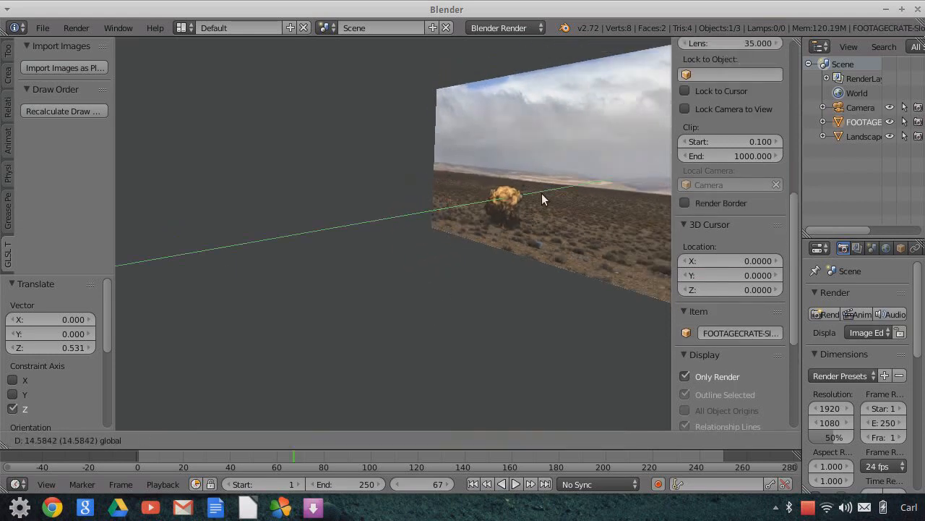
pyautogui.click(543, 193)
# From the camera view, scale up the explosion plane, raise it about 2.9 units along Z, and enlarge it slightly more.
pyautogui.click(45, 440)
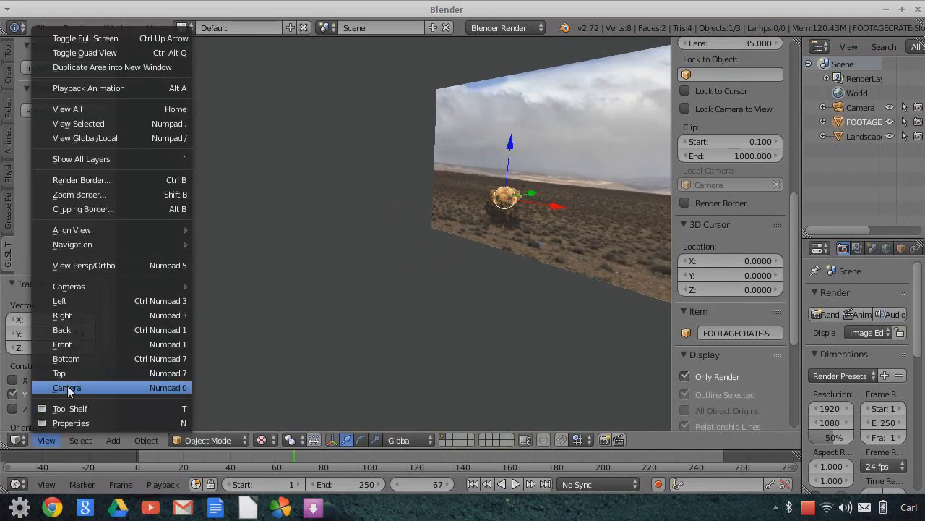
pyautogui.click(67, 387)
pyautogui.press('s')
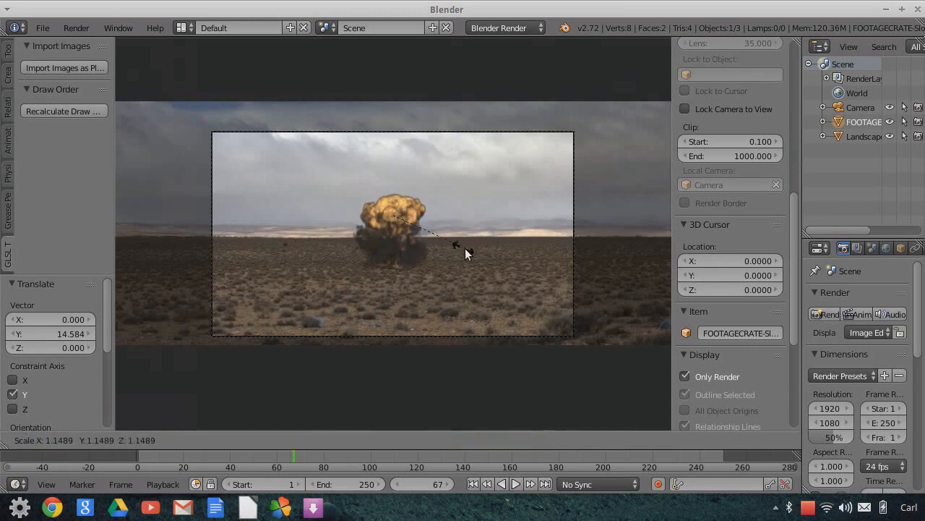
pyautogui.click(480, 260)
pyautogui.moveTo(394, 167); pyautogui.dragTo(404, 126)
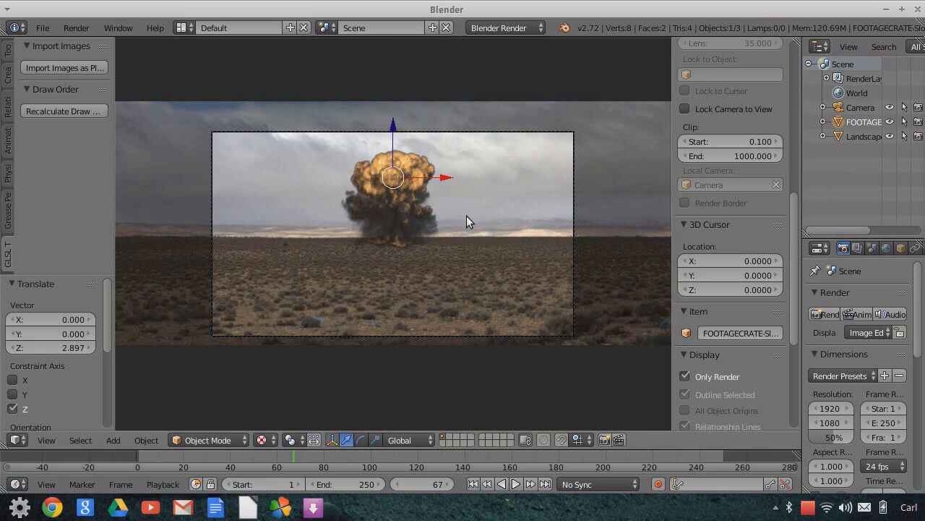
pyautogui.press('s')
pyautogui.click(471, 214)
pyautogui.moveTo(395, 128); pyautogui.dragTo(395, 126)
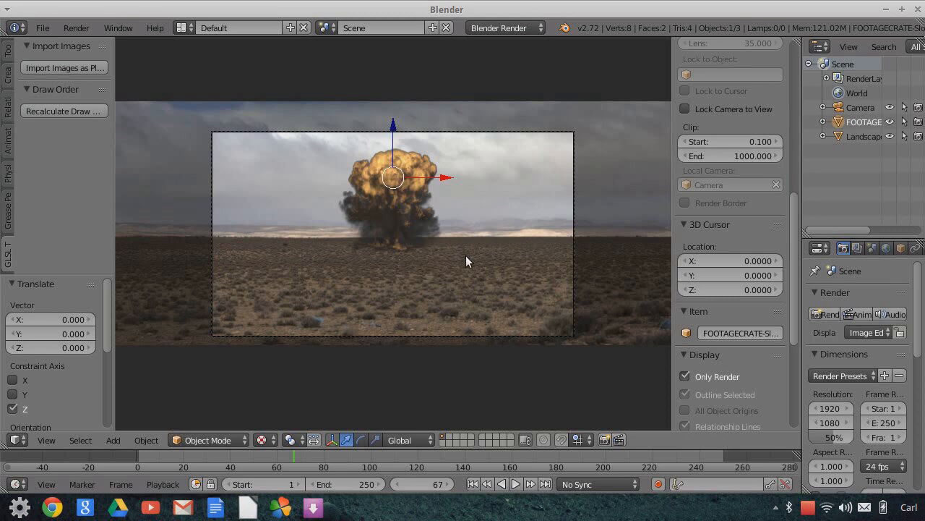
# Duplicate the explosion plane, lower the copy about 1.39 units along Z, and move it about 2.69 units along Y behind the original.
pyautogui.hotkey('shift', 'd')
pyautogui.press('Escape')
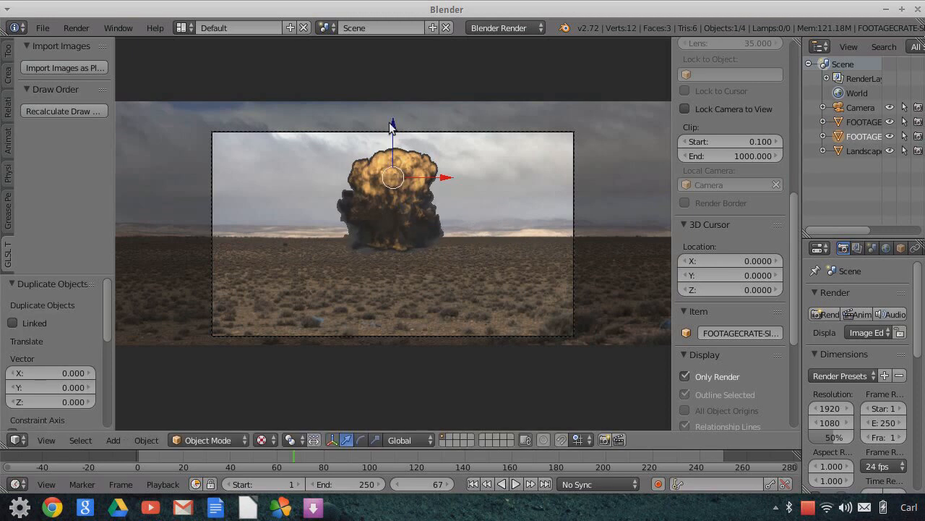
pyautogui.press('g')
pyautogui.press('z')
pyautogui.click(399, 265)
pyautogui.moveTo(399, 265); pyautogui.dragTo(571, 216, button='middle')
pyautogui.press('g')
pyautogui.press('y')
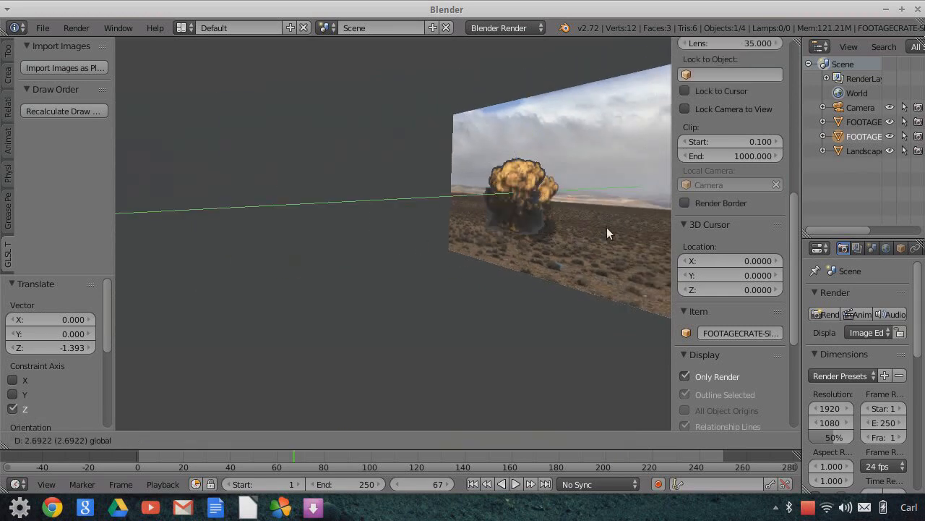
pyautogui.click(561, 190)
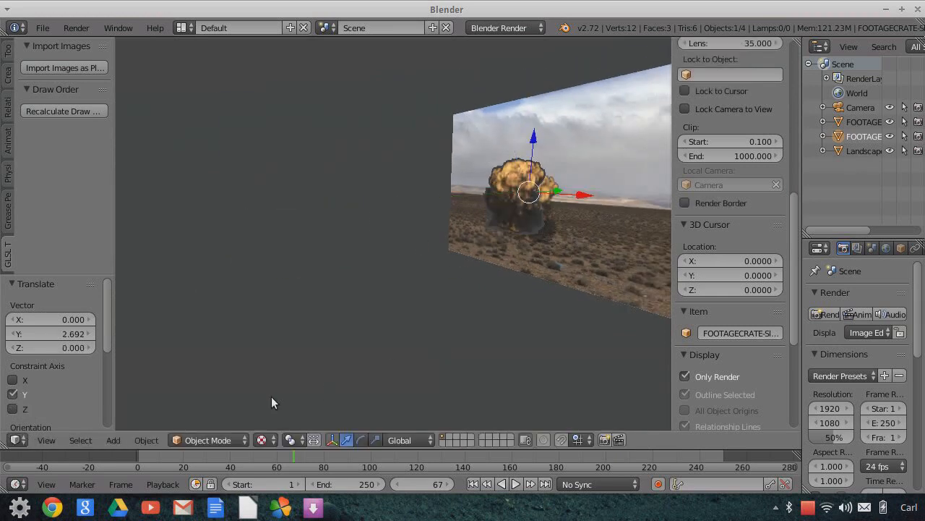
# In the camera view, squash the duplicate explosion along Z by a factor of about 0.59 and lower it about 2.06 units.
pyautogui.click(51, 440)
pyautogui.click(76, 386)
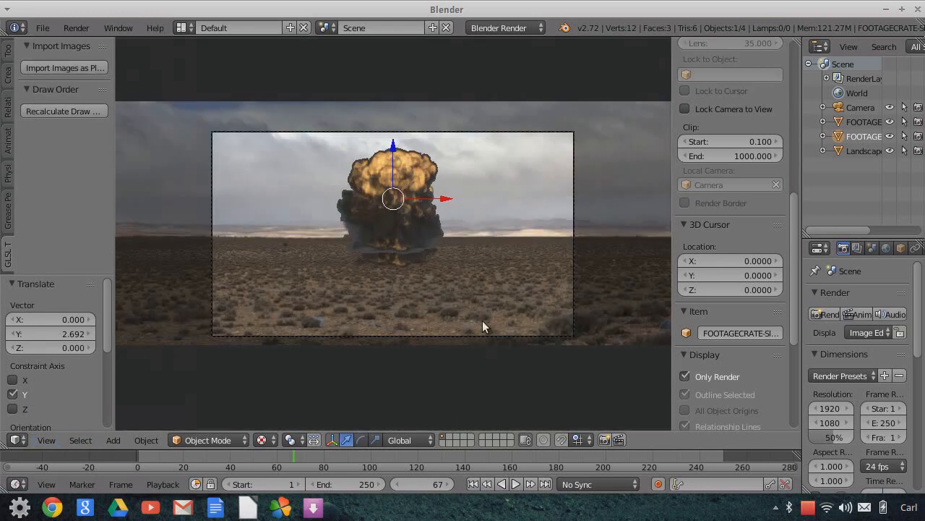
pyautogui.press('s')
pyautogui.press('z')
pyautogui.click(416, 230)
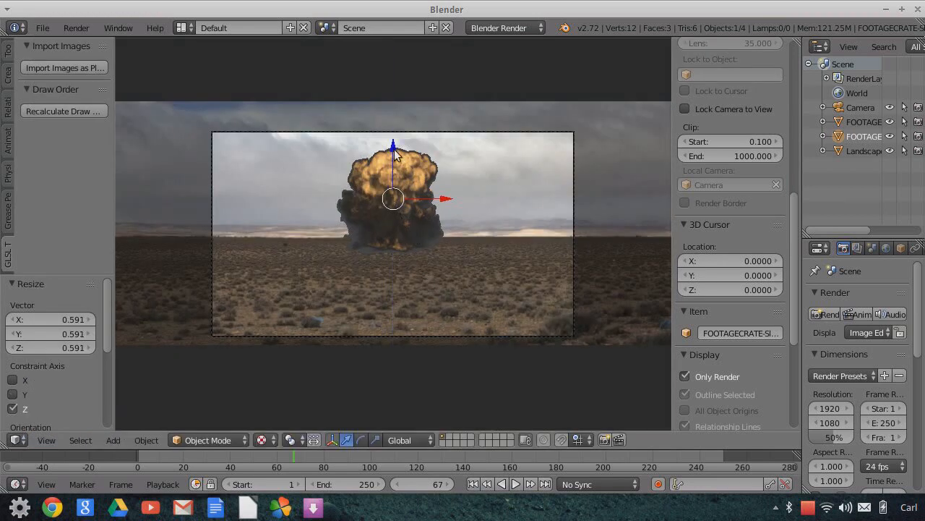
pyautogui.moveTo(394, 146); pyautogui.dragTo(397, 170)
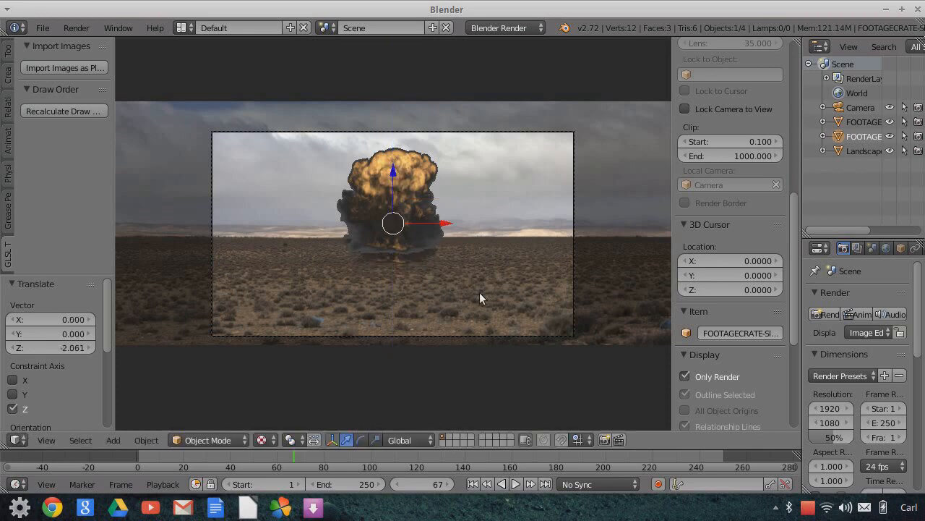
# Scale down the duplicate explosion, lower it about 1.33 units along Z, and widen it along X by a factor of about 1.41.
pyautogui.press('s')
pyautogui.click(441, 264)
pyautogui.moveTo(397, 180)
pyautogui.mouseDown()
pyautogui.moveTo(387, 180)
pyautogui.moveTo(386, 193)
pyautogui.mouseUp()
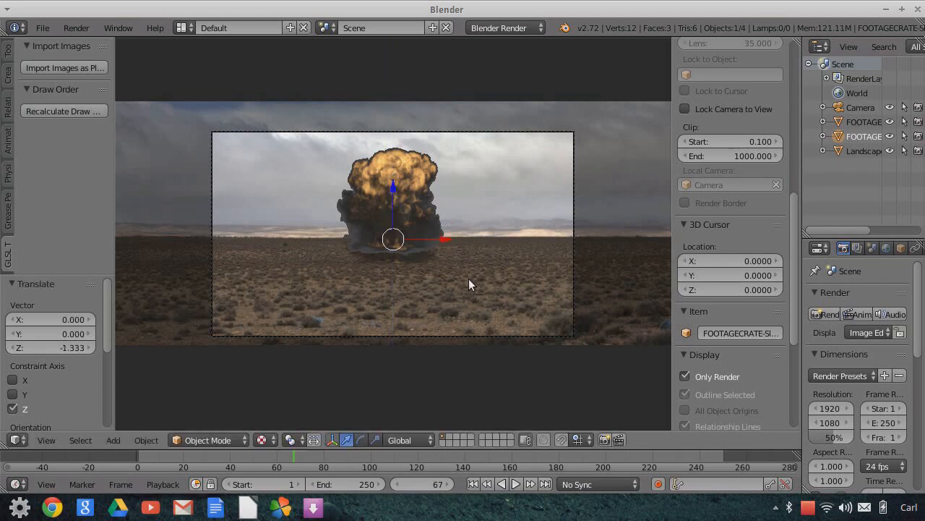
pyautogui.press('s')
pyautogui.press('x')
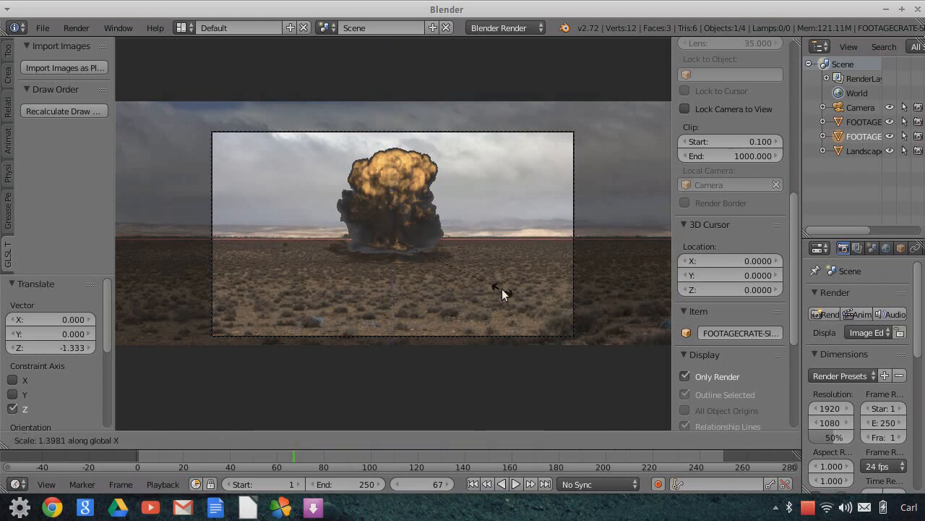
pyautogui.click(502, 289)
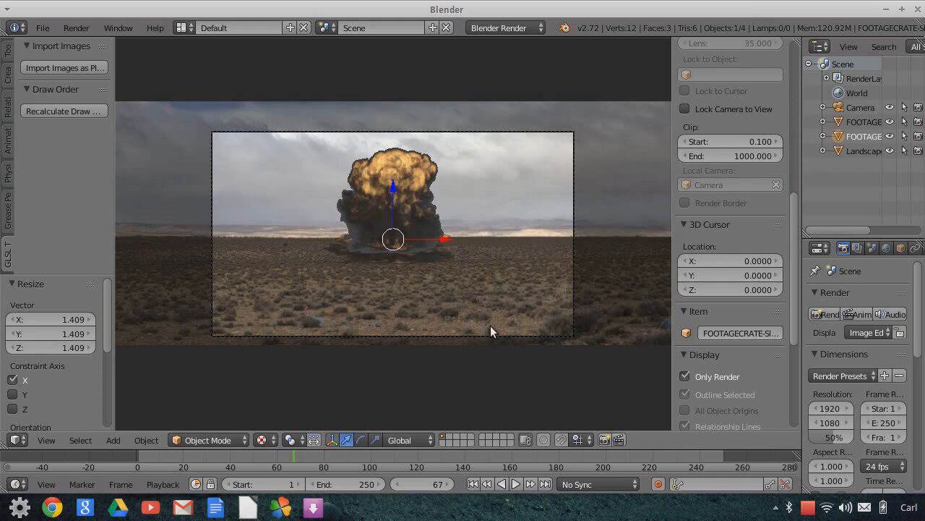
# Flatten the duplicate explosion along Z by a factor of about 0.6 and lower it about 0.36 units.
pyautogui.press('s')
pyautogui.press('z')
pyautogui.click(388, 225)
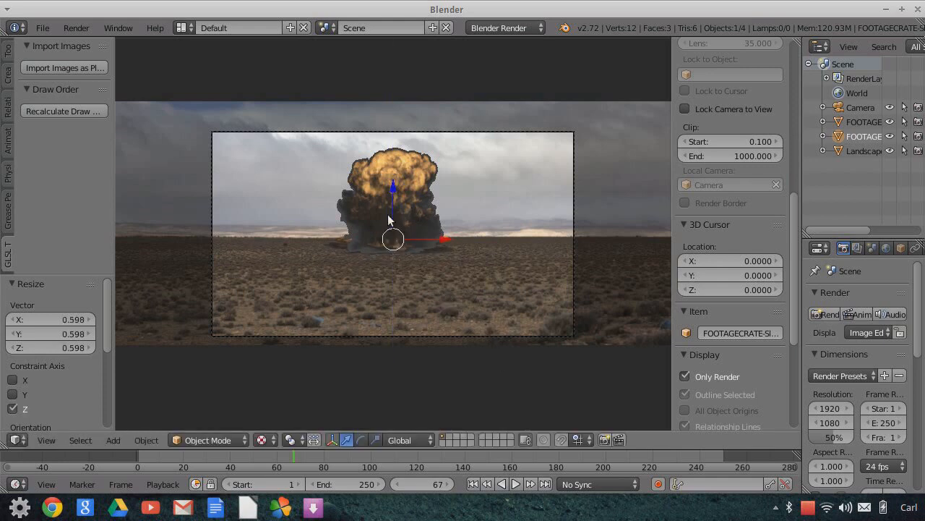
pyautogui.press('g')
pyautogui.press('z')
pyautogui.click(391, 187)
# From the camera view, lower the duplicate about 0.18 units along Z, adjust its overall scale, and lower it about 0.06 units more.
pyautogui.moveTo(405, 202); pyautogui.dragTo(449, 262, button='middle')
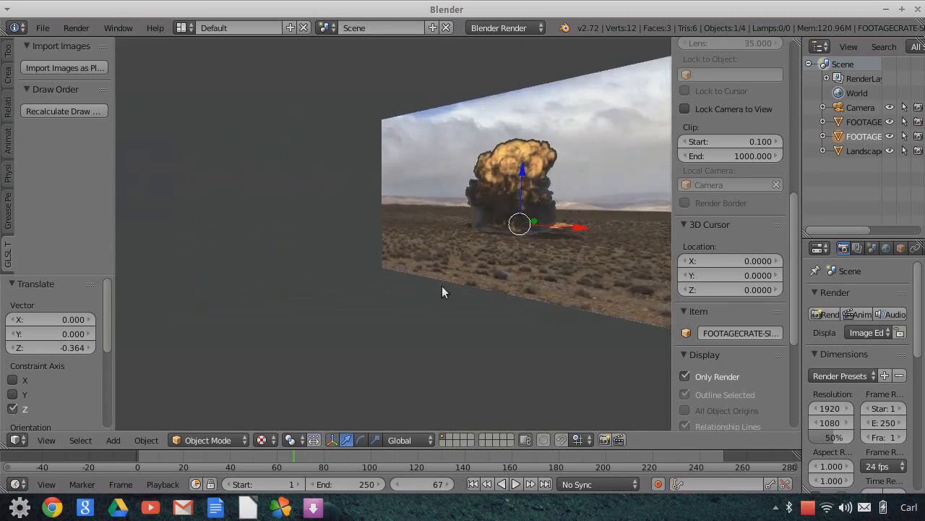
pyautogui.click(45, 439)
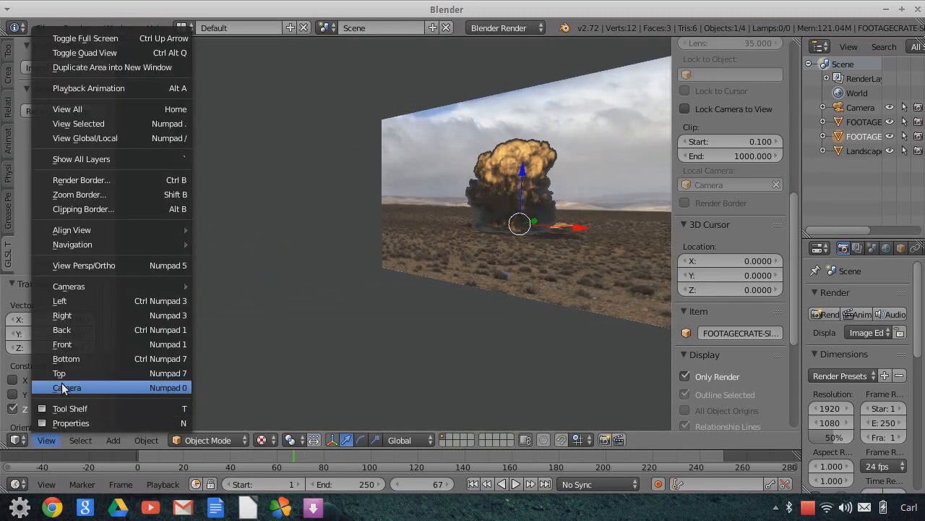
pyautogui.click(61, 386)
pyautogui.press('g')
pyautogui.press('z')
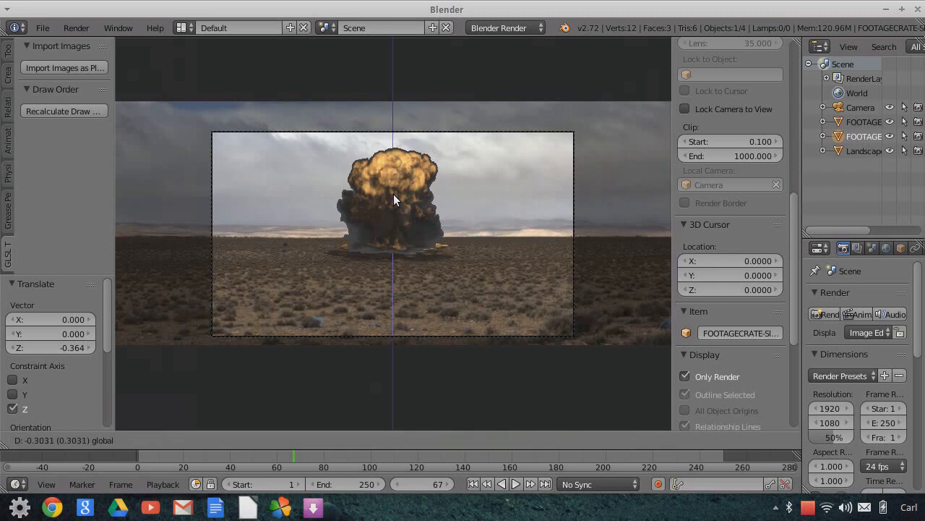
pyautogui.click(400, 202)
pyautogui.press('s')
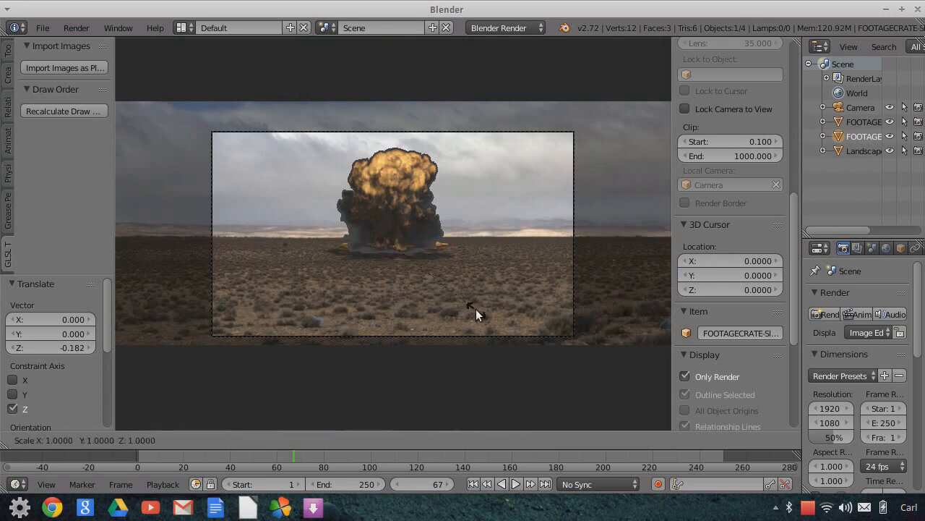
pyautogui.click(452, 292)
pyautogui.moveTo(394, 196); pyautogui.dragTo(394, 196)
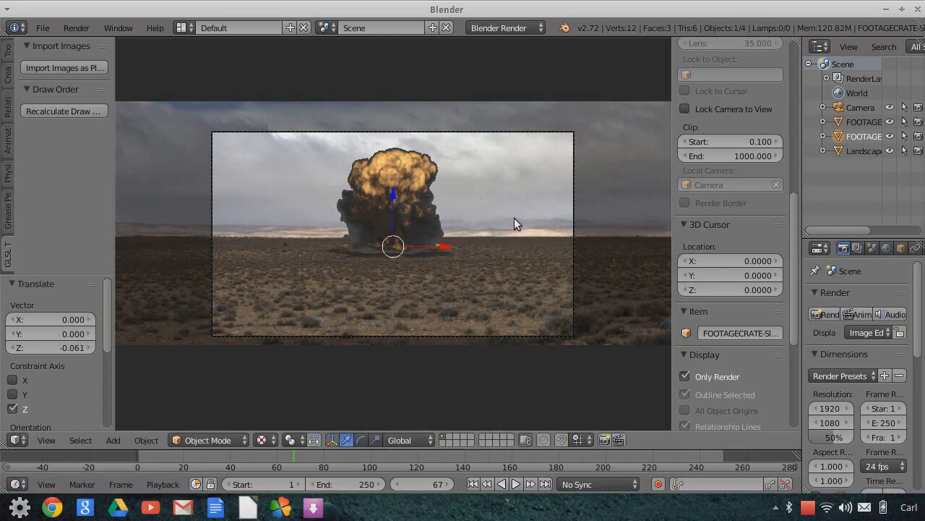
# Select the original explosion plane and preview the animation from the first frame, stopping at frame 43.
pyautogui.rightClick(361, 162)
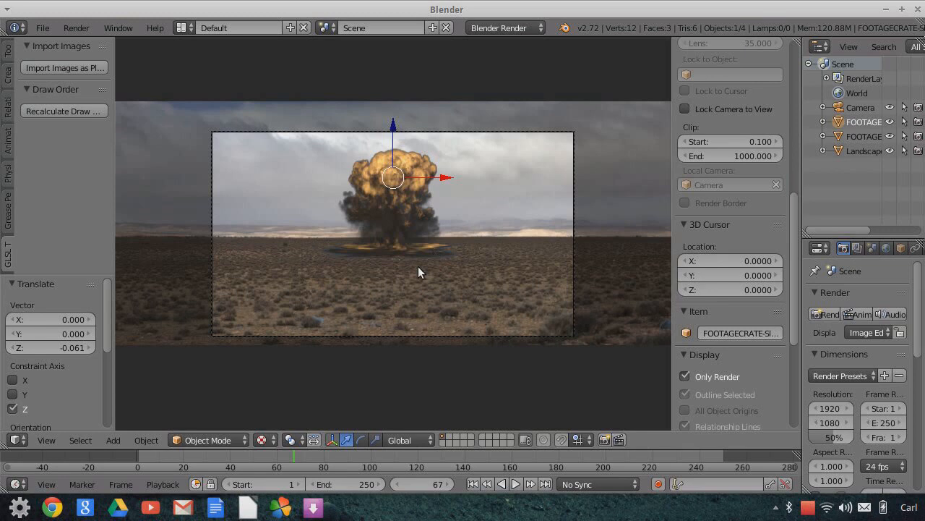
pyautogui.click(474, 484)
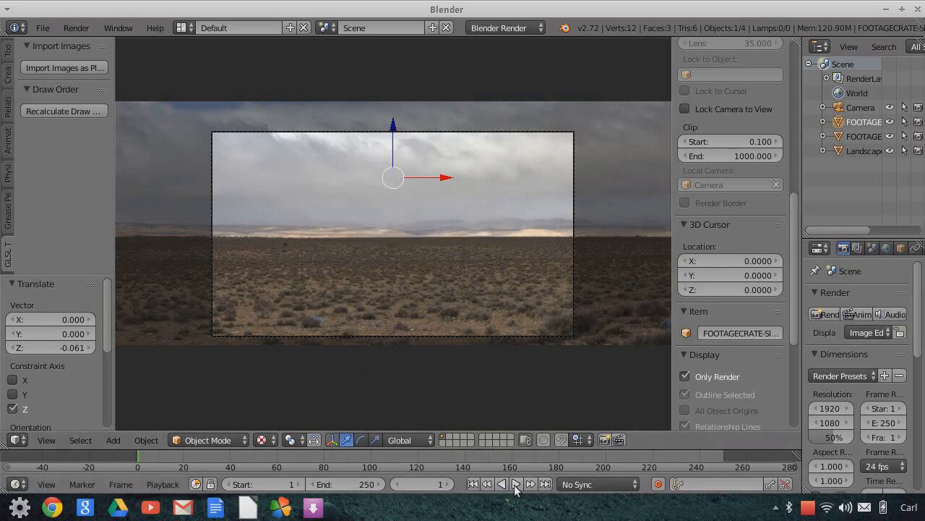
pyautogui.click(516, 485)
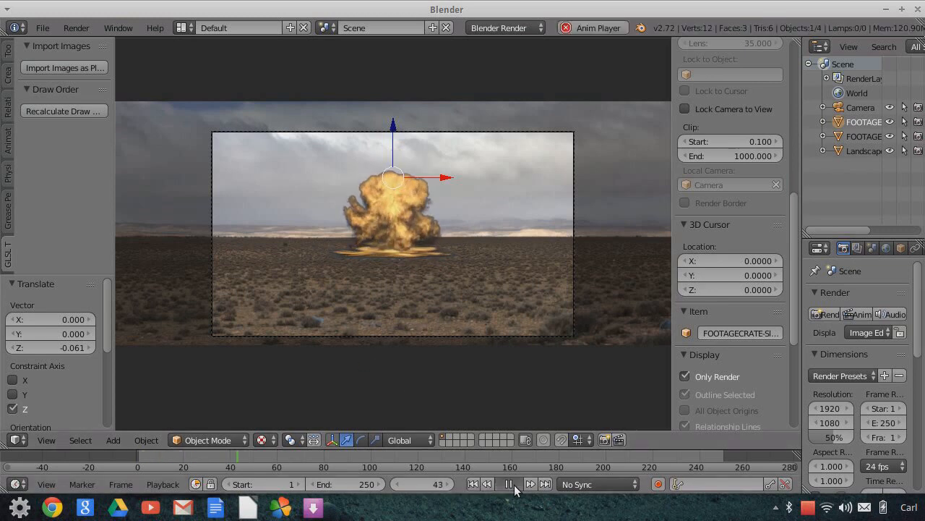
pyautogui.click(510, 484)
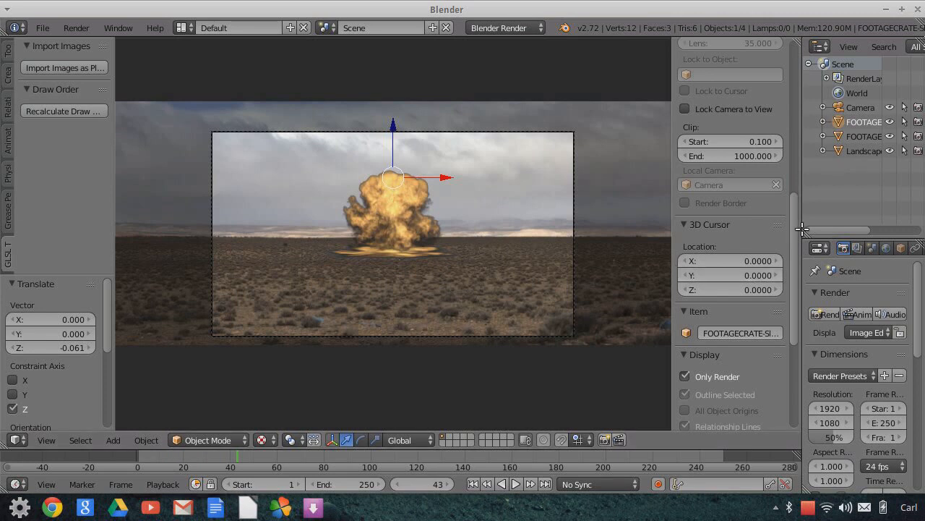
# Enlarge the properties area and set the original explosion's movie texture length to 250 frames.
pyautogui.moveTo(803, 228); pyautogui.dragTo(551, 242)
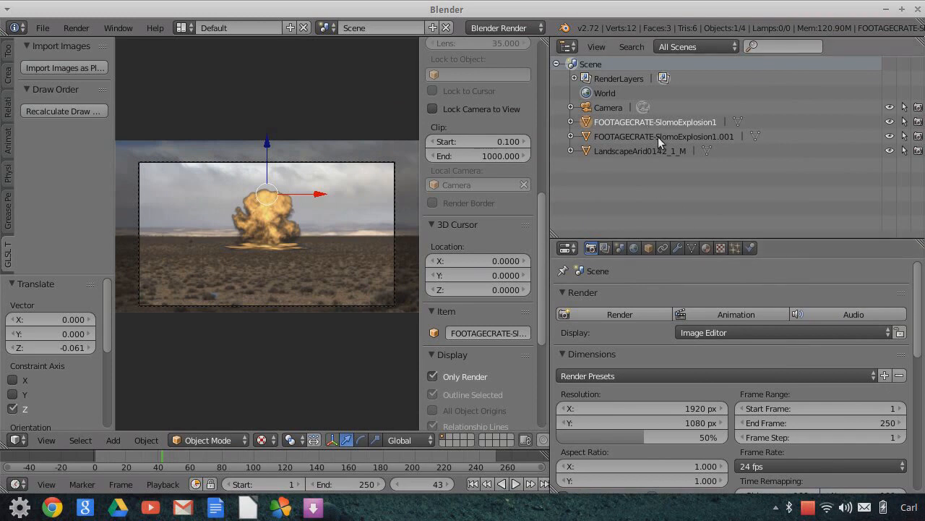
pyautogui.click(706, 249)
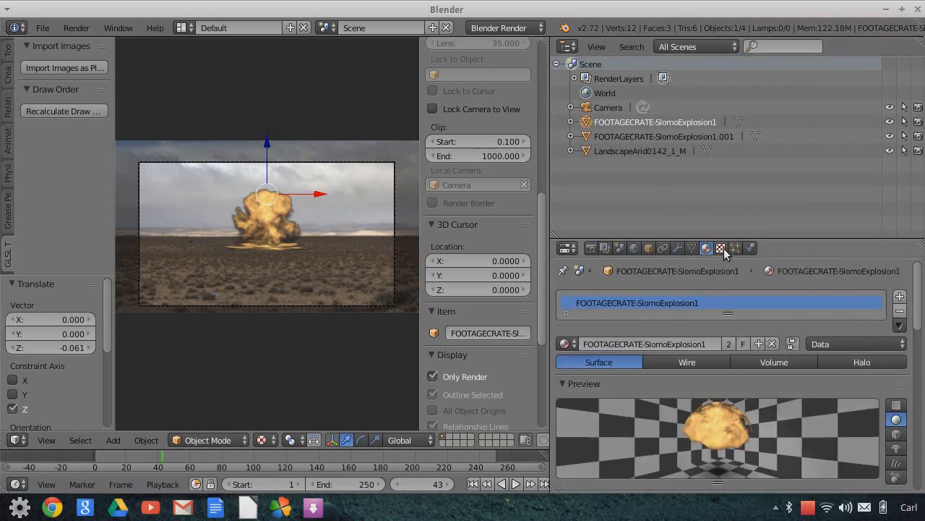
pyautogui.click(720, 248)
pyautogui.scroll(-3, 725, 447)
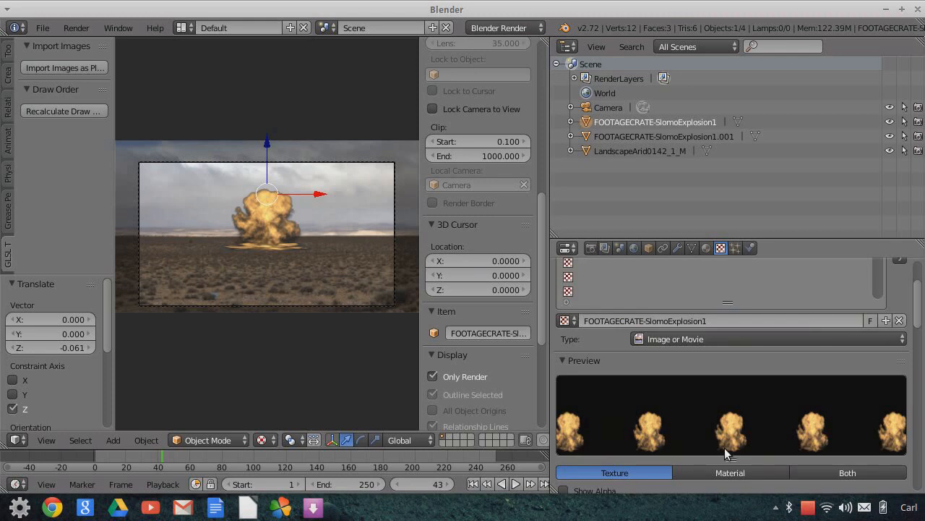
pyautogui.scroll(-7, 725, 448)
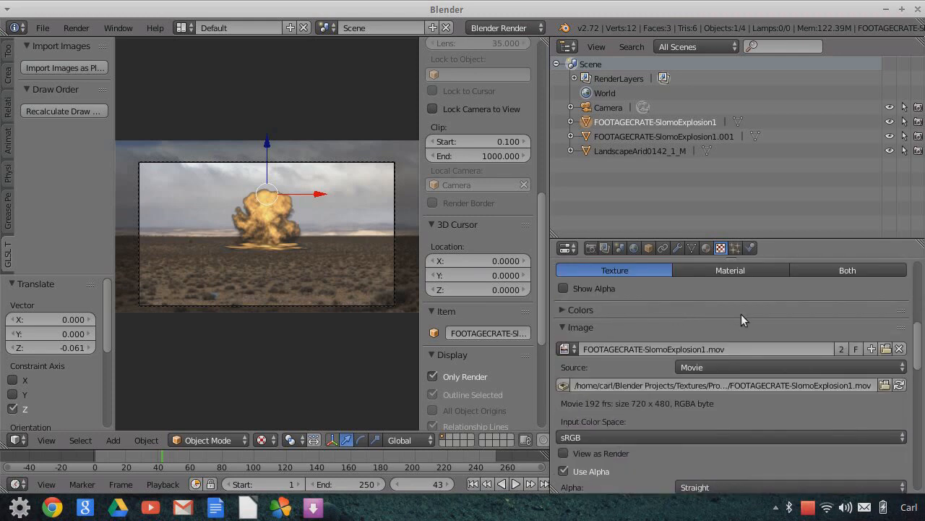
pyautogui.scroll(7, 740, 318)
pyautogui.scroll(2, 740, 319)
pyautogui.scroll(-10, 734, 386)
pyautogui.scroll(-5, 733, 386)
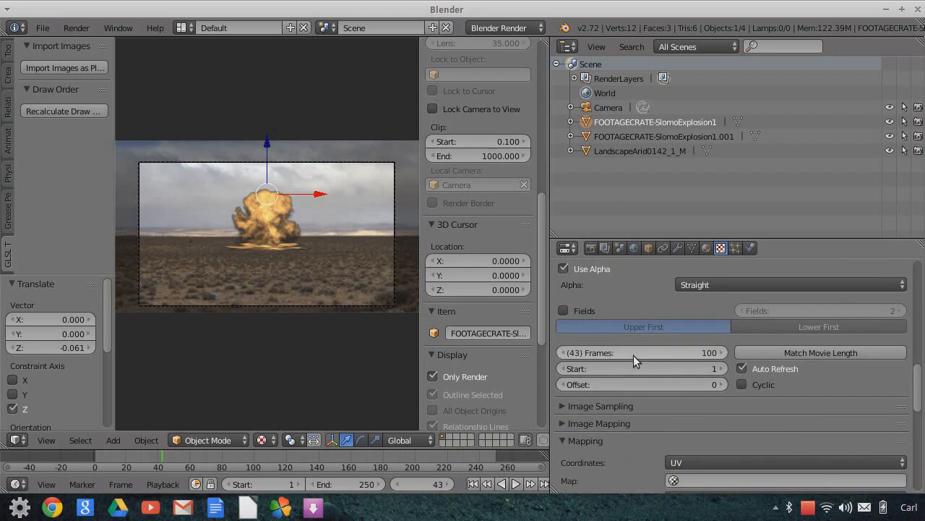
pyautogui.click(630, 350)
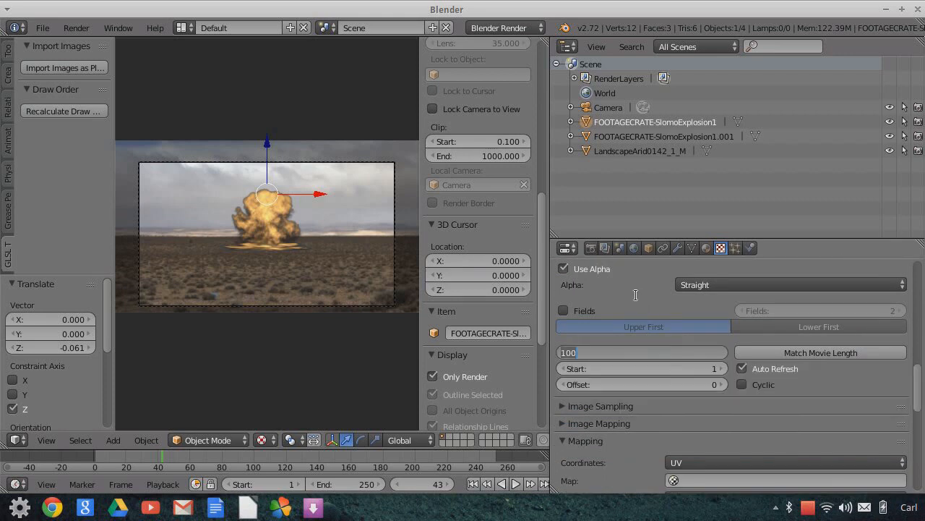
pyautogui.write('250')
pyautogui.press('Return')
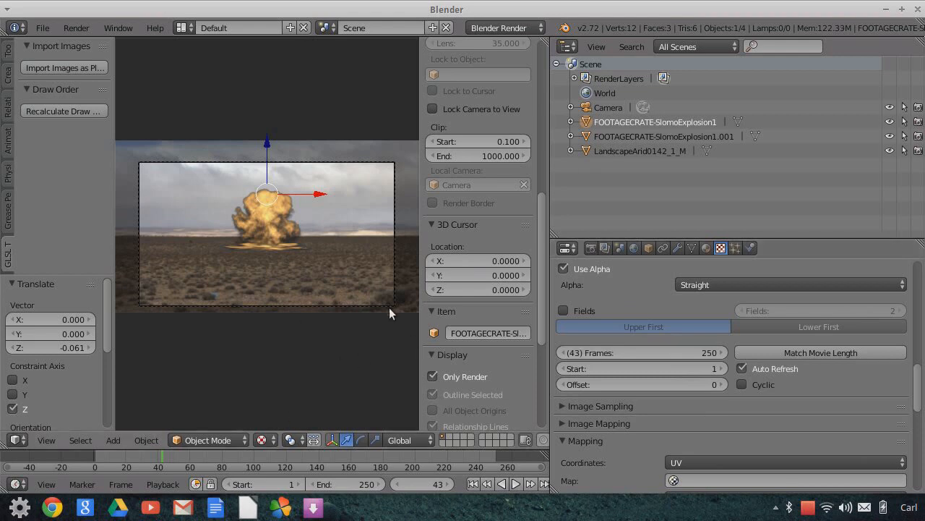
# Set the original explosion's movie texture offset to -50 frames and preview the animation from the first frame, stopping at frame 66.
pyautogui.click(673, 387)
pyautogui.write('-50')
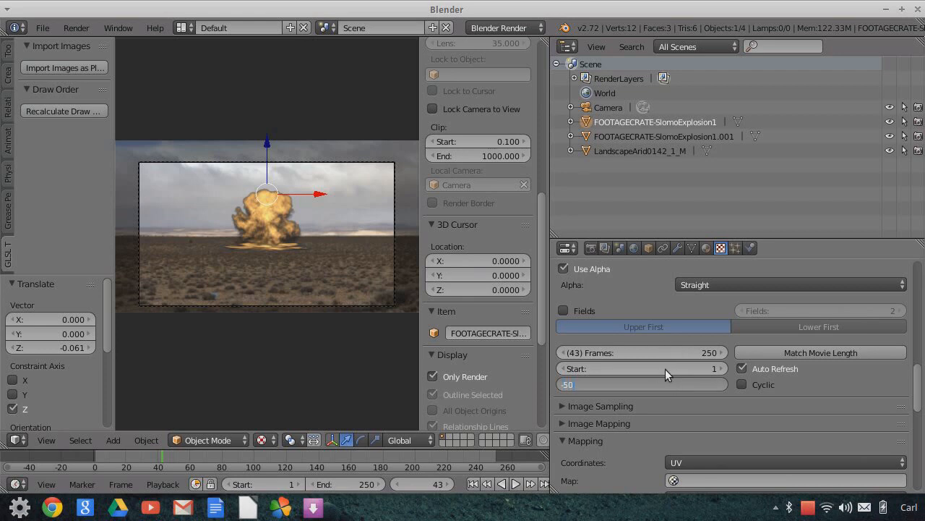
pyautogui.press('Return')
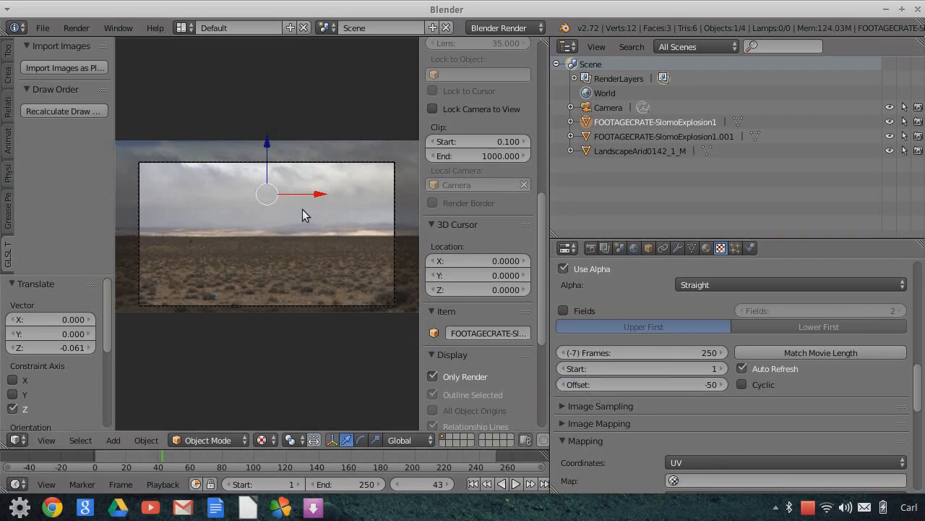
pyautogui.click(472, 483)
pyautogui.click(516, 484)
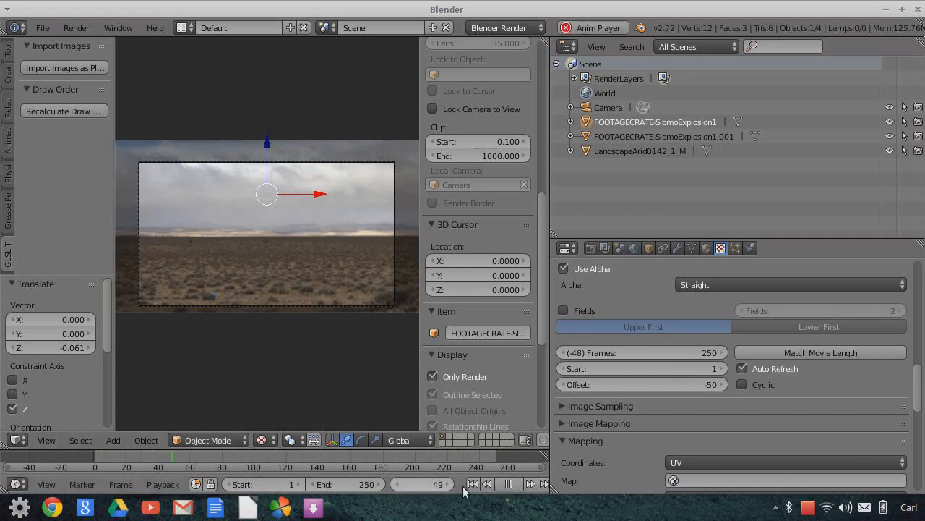
pyautogui.click(510, 484)
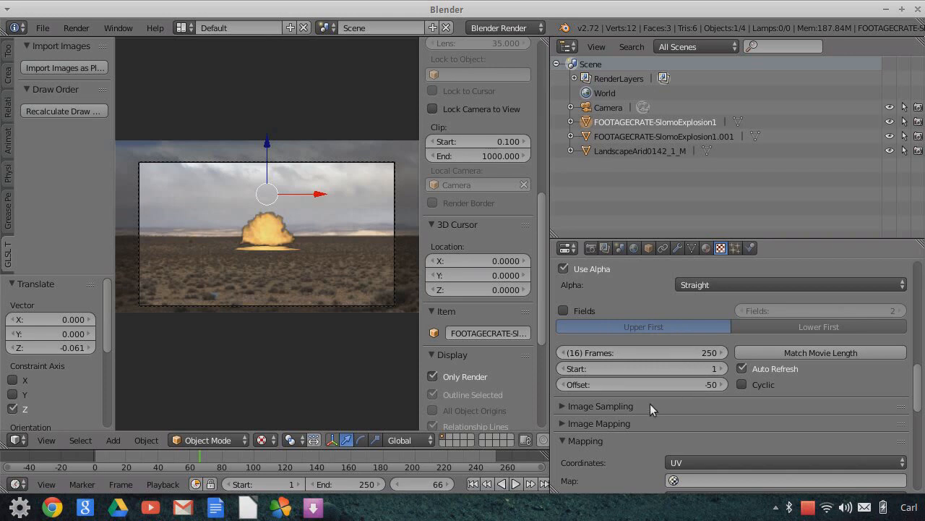
# Examine the movie texture's frame settings and inspect the explosion and its duplicate closely in the camera view at frame 66.
pyautogui.scroll(6, 643, 361)
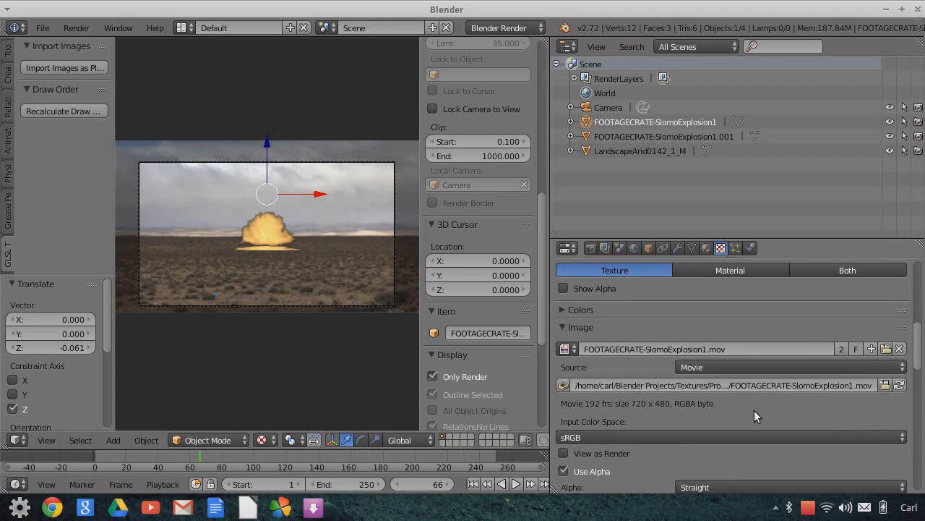
pyautogui.scroll(-5, 754, 410)
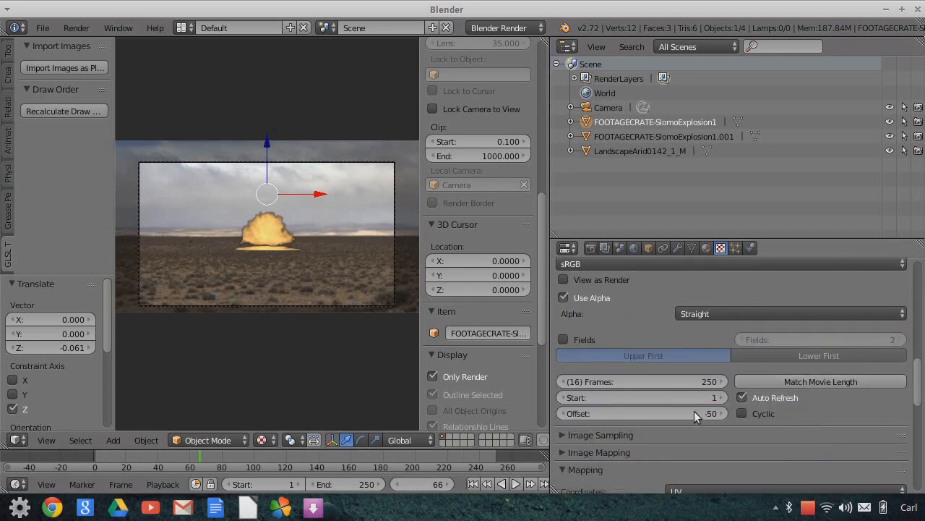
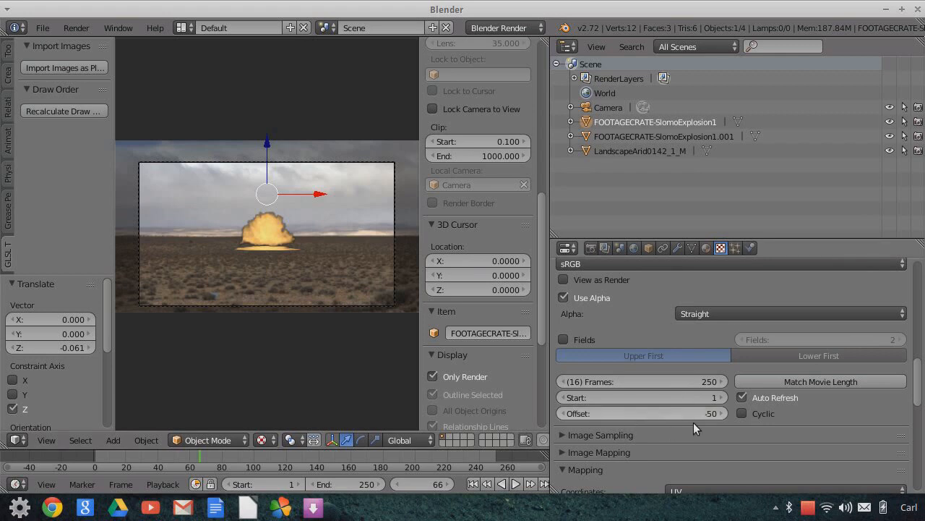
pyautogui.scroll(3, 307, 329)
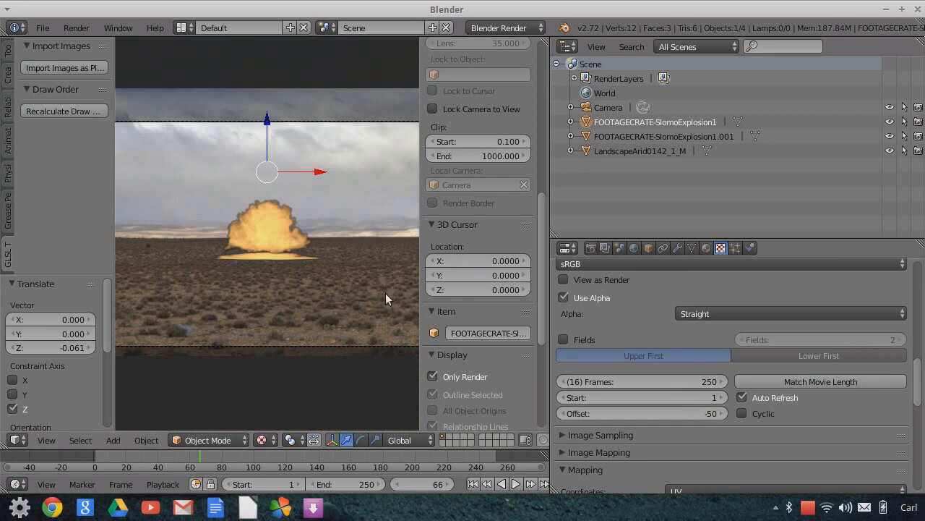
pyautogui.scroll(-1, 375, 287)
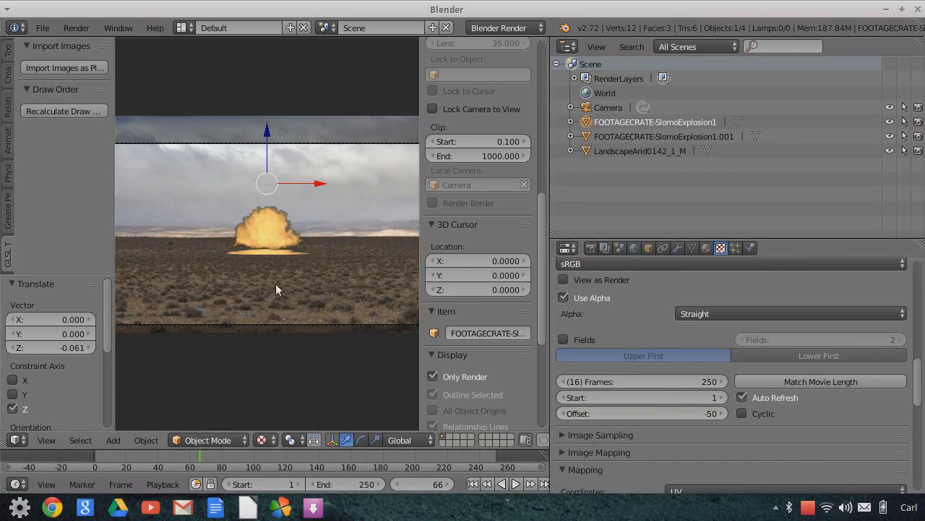
pyautogui.scroll(2, 327, 252)
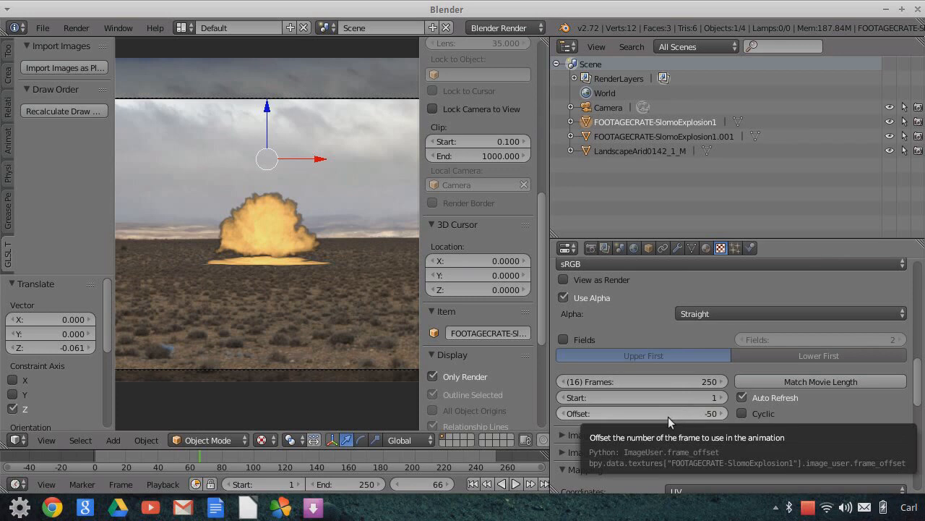
pyautogui.click(433, 375)
pyautogui.scroll(-2, 332, 289)
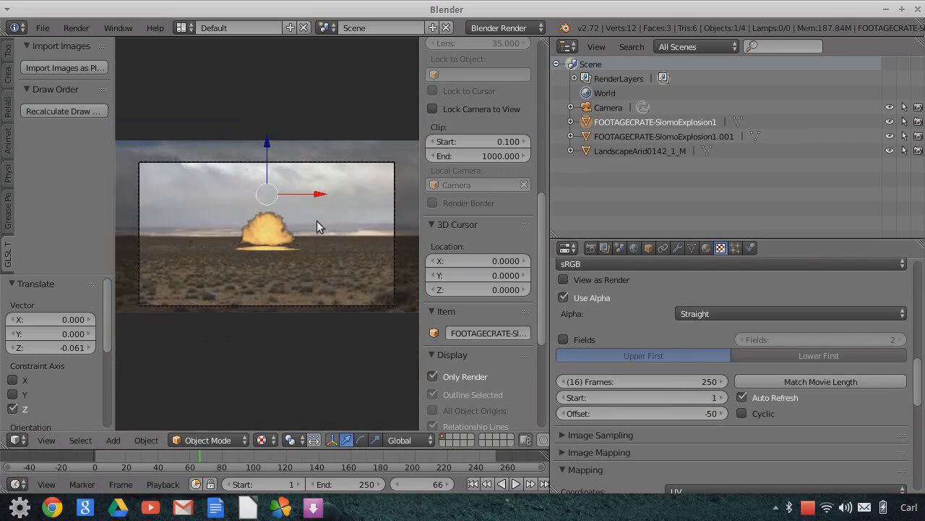
pyautogui.scroll(3, 322, 237)
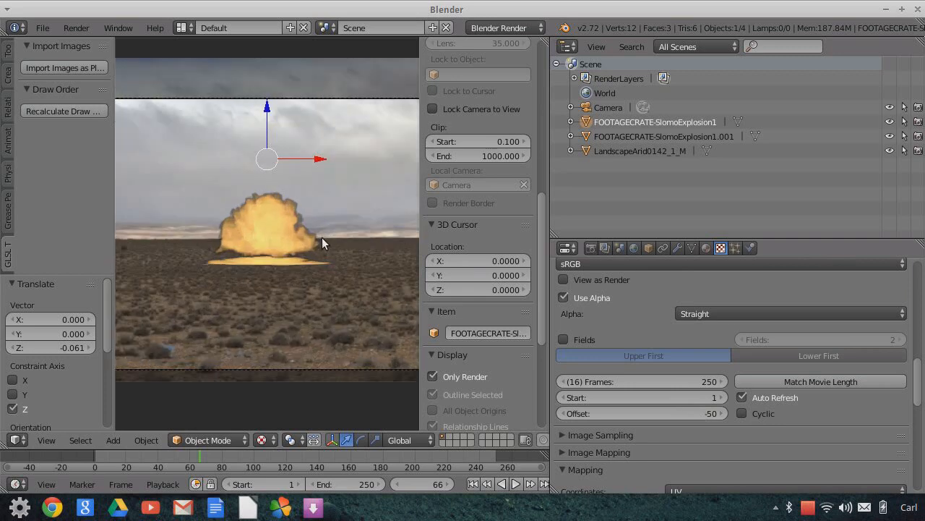
pyautogui.scroll(1, 325, 243)
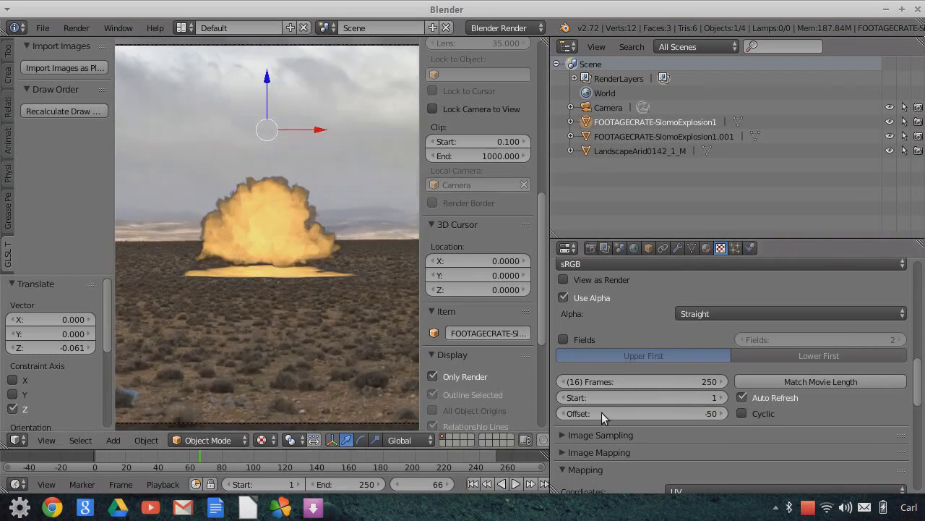
pyautogui.scroll(2, 338, 243)
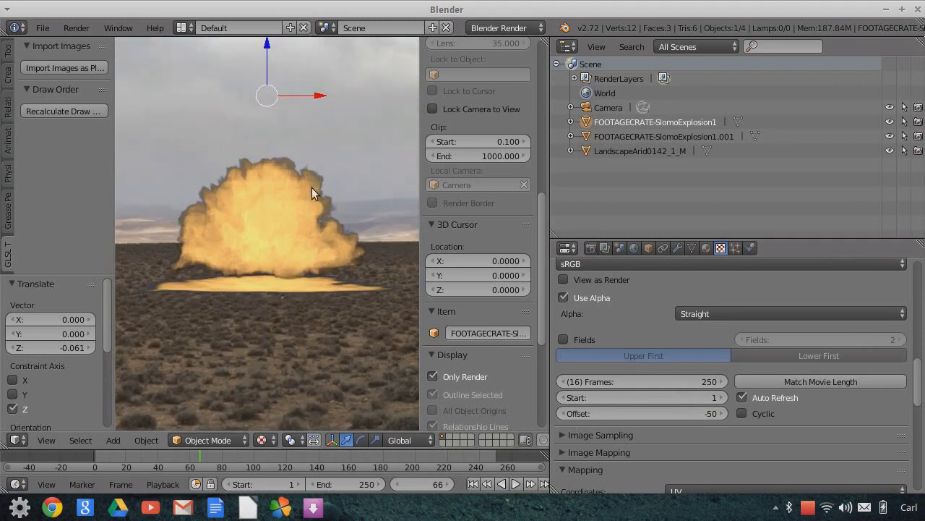
pyautogui.scroll(-1, 295, 224)
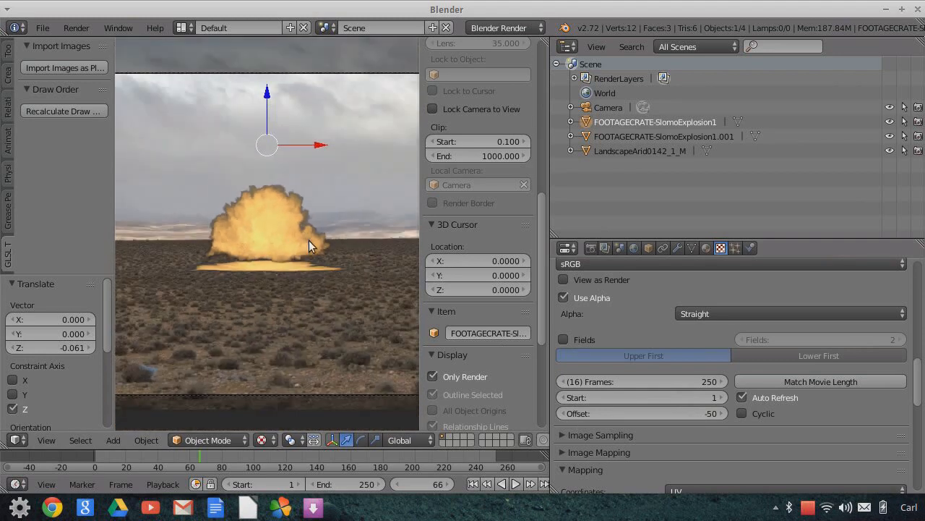
pyautogui.scroll(-1, 376, 248)
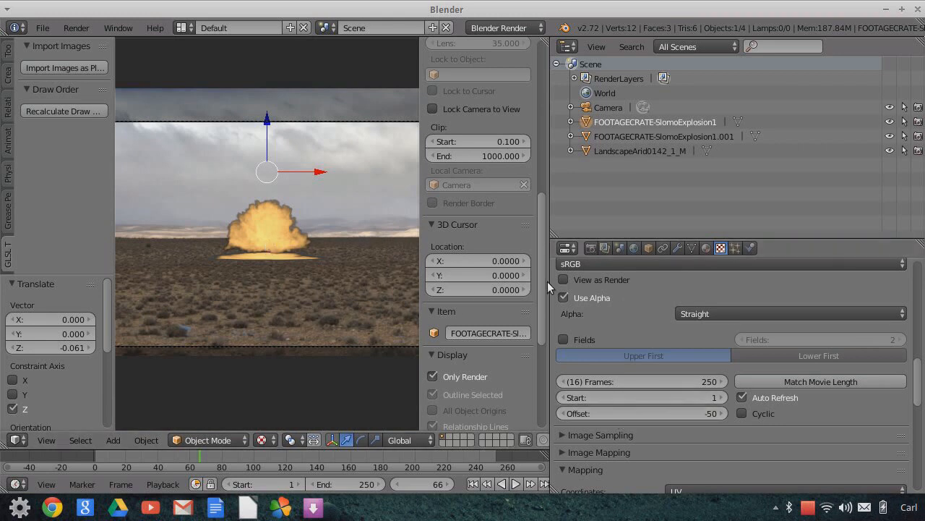
# Replay the animation from the first frame and stop it at frame 66.
pyautogui.click(473, 484)
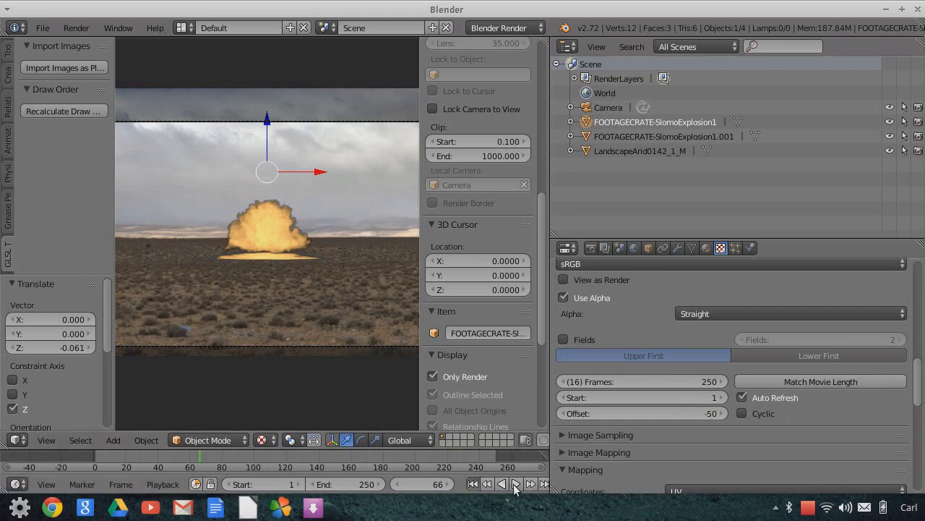
pyautogui.click(515, 483)
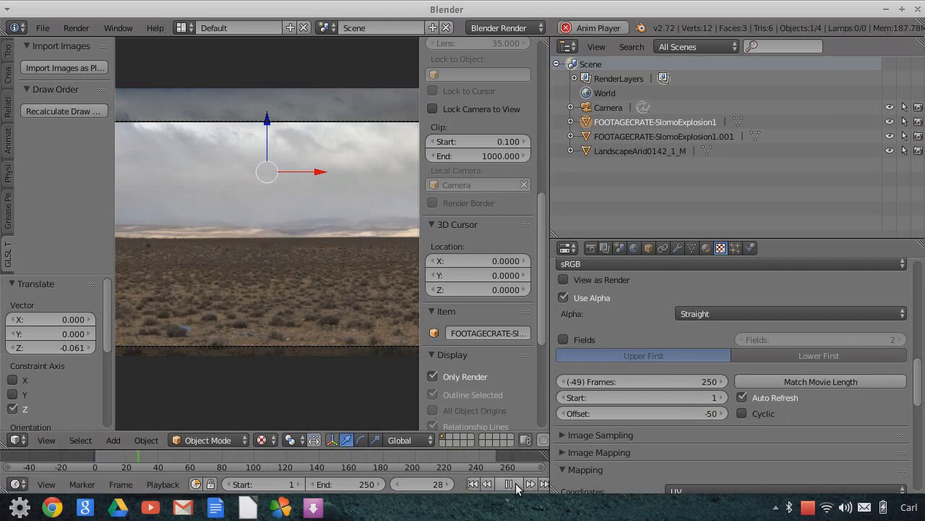
pyautogui.click(509, 484)
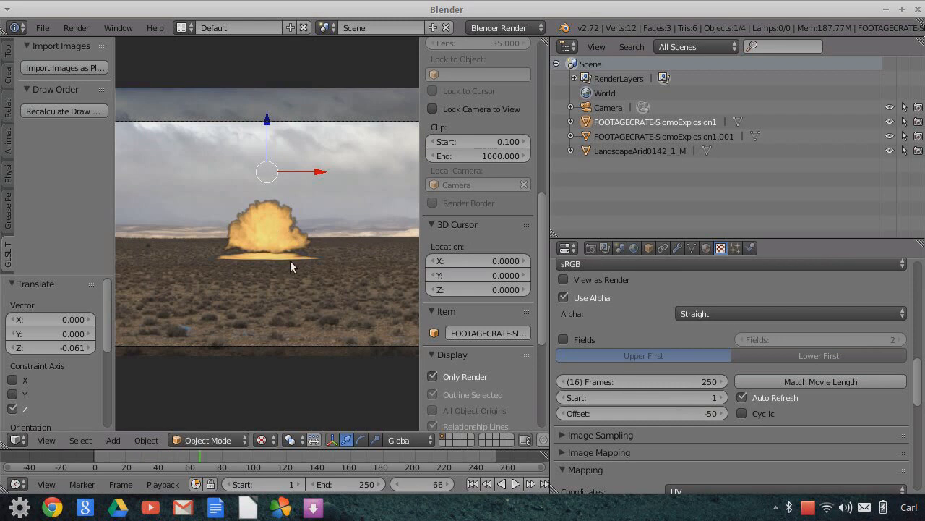
# Rename the duplicate explosion object as Shadow.
pyautogui.click(707, 248)
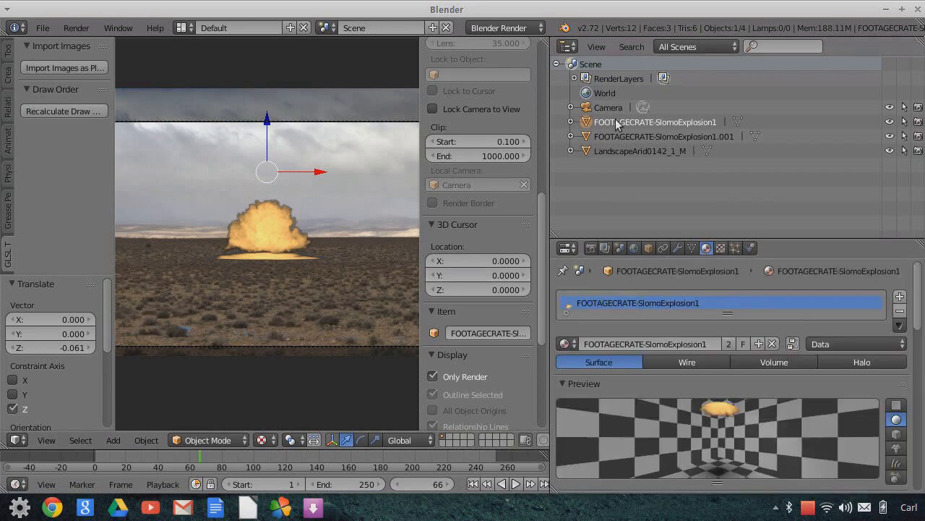
pyautogui.click(638, 136)
pyautogui.click(649, 248)
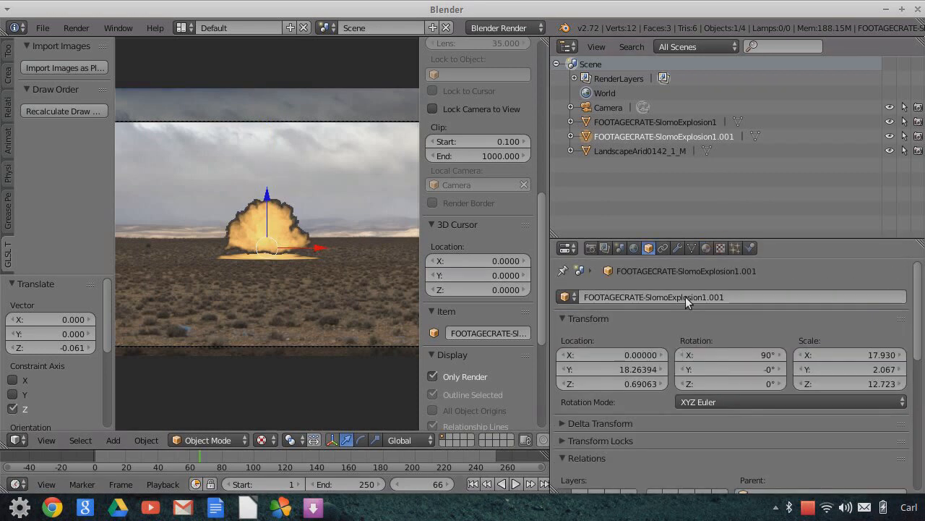
pyautogui.click(751, 298)
pyautogui.write('Shadwo')
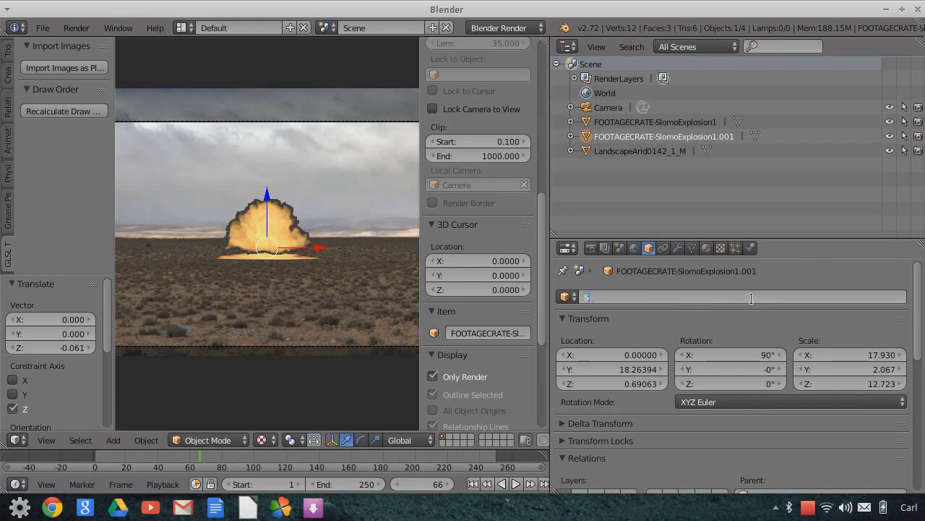
pyautogui.press('BackSpace')
pyautogui.press('BackSpace')
pyautogui.write('ow')
pyautogui.press('Return')
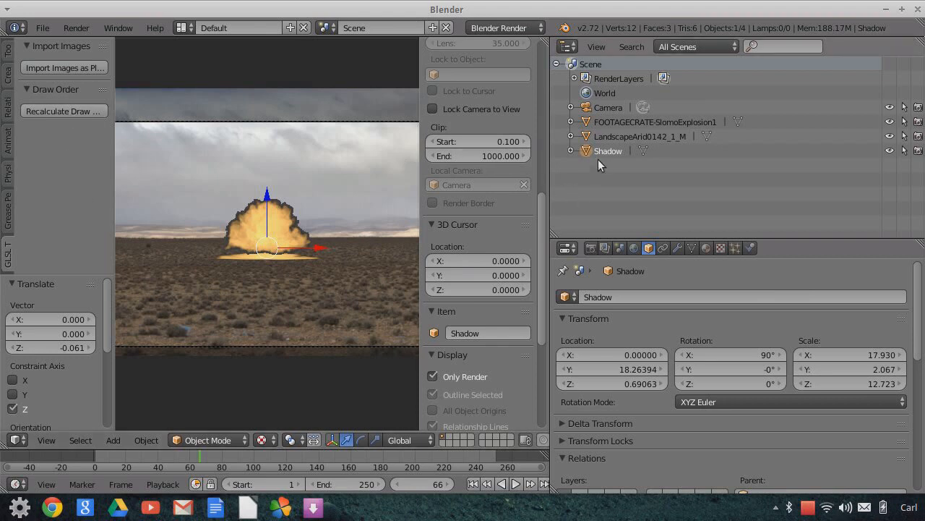
# Rename the original explosion object as Explosion.
pyautogui.click(633, 123)
pyautogui.click(672, 296)
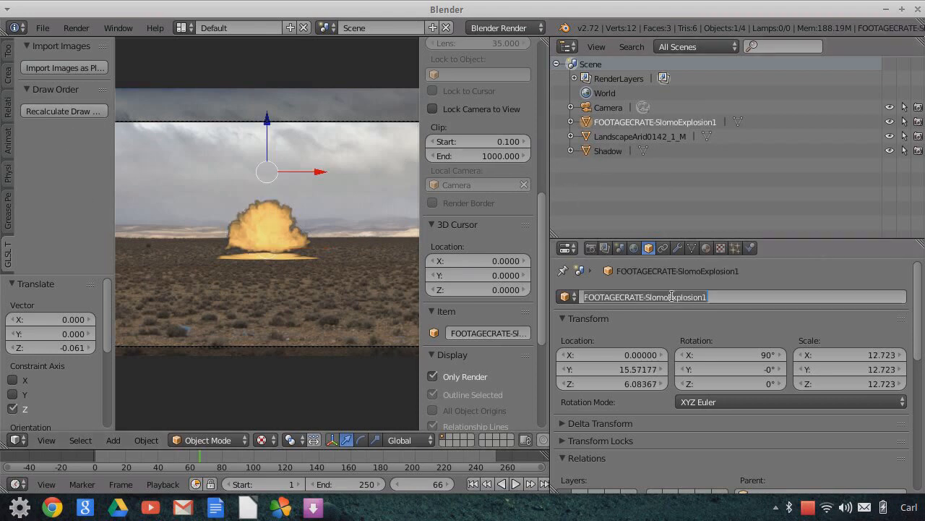
pyautogui.write('Explosion')
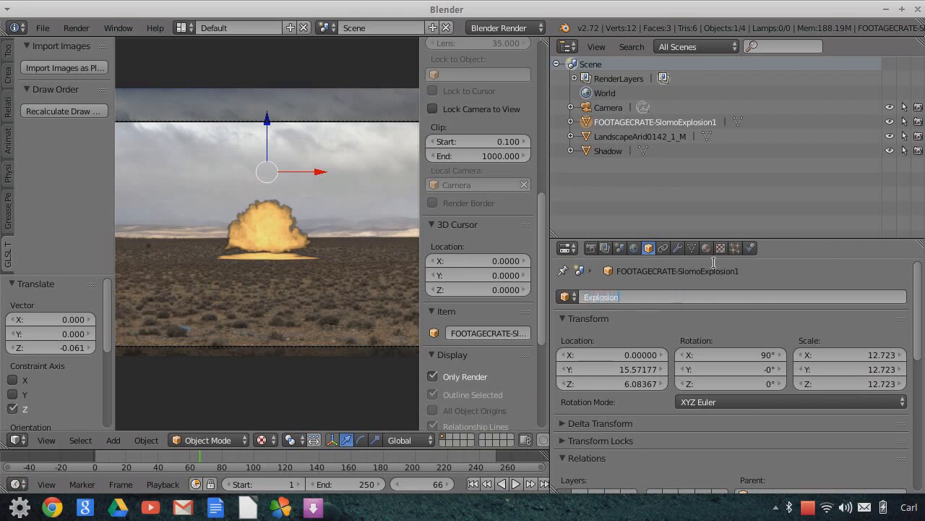
pyautogui.press('Return')
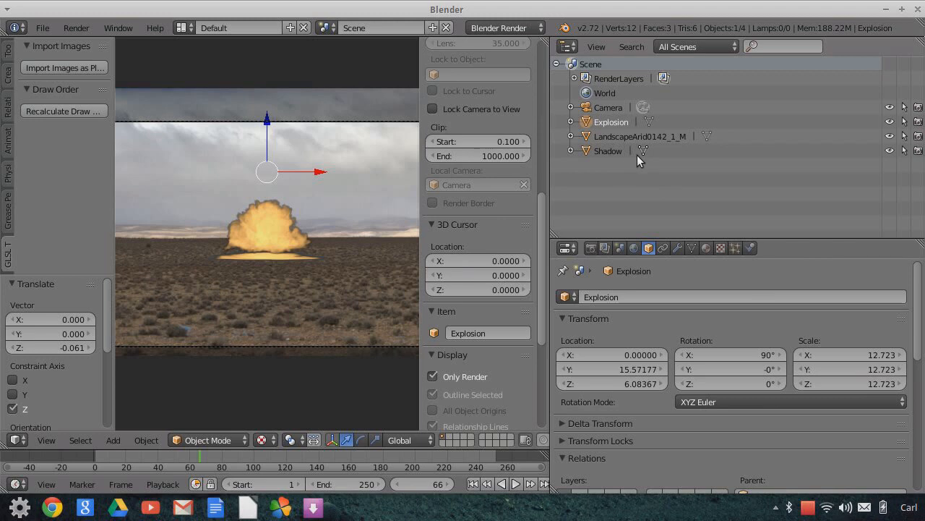
# Make the Shadow object's material a single-user copy and check its texture settings.
pyautogui.click(612, 154)
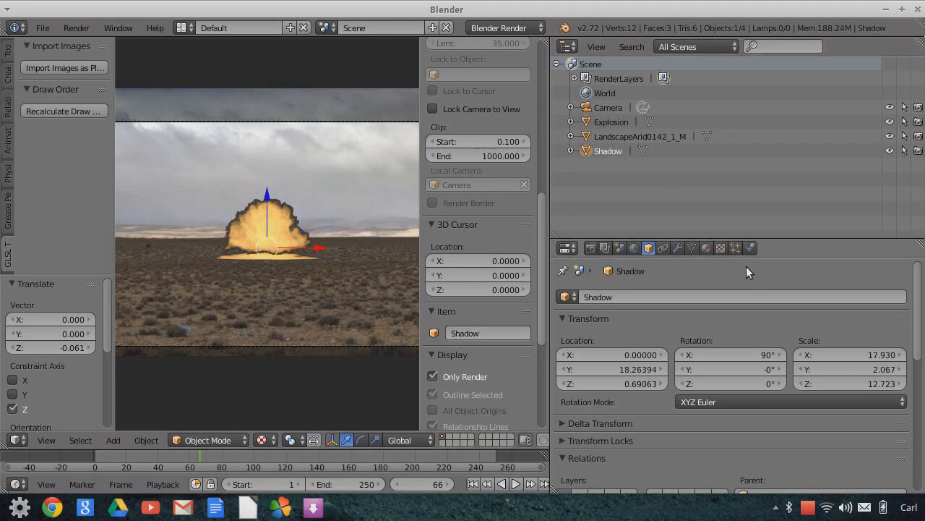
pyautogui.click(709, 248)
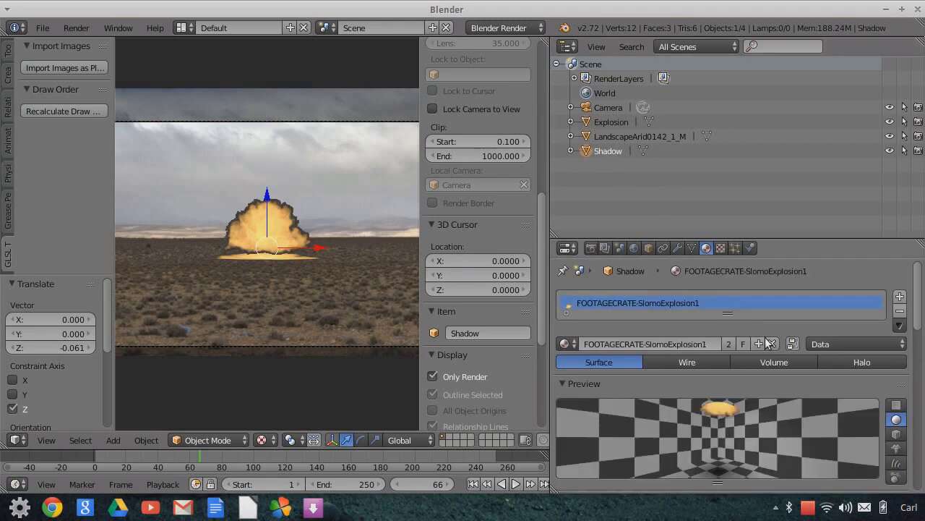
pyautogui.click(728, 344)
pyautogui.click(721, 248)
pyautogui.scroll(8, 726, 377)
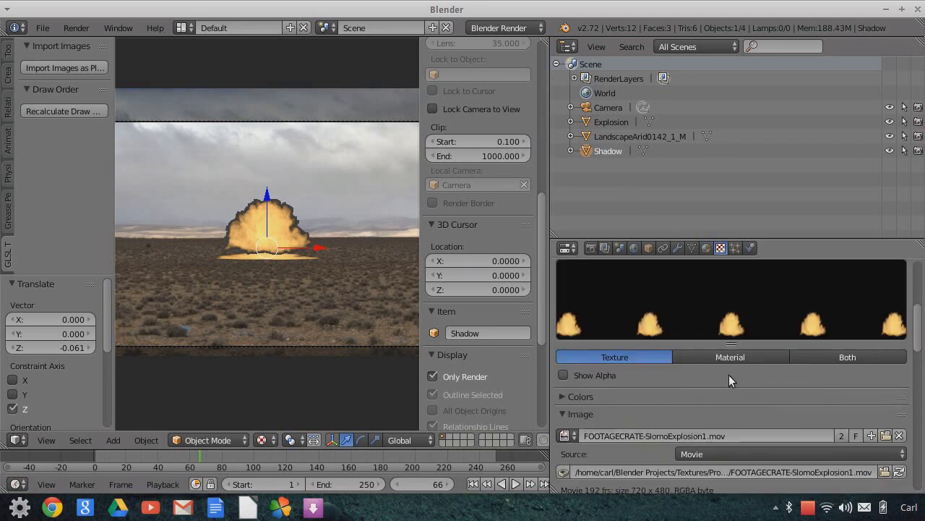
pyautogui.scroll(10, 729, 375)
pyautogui.click(711, 250)
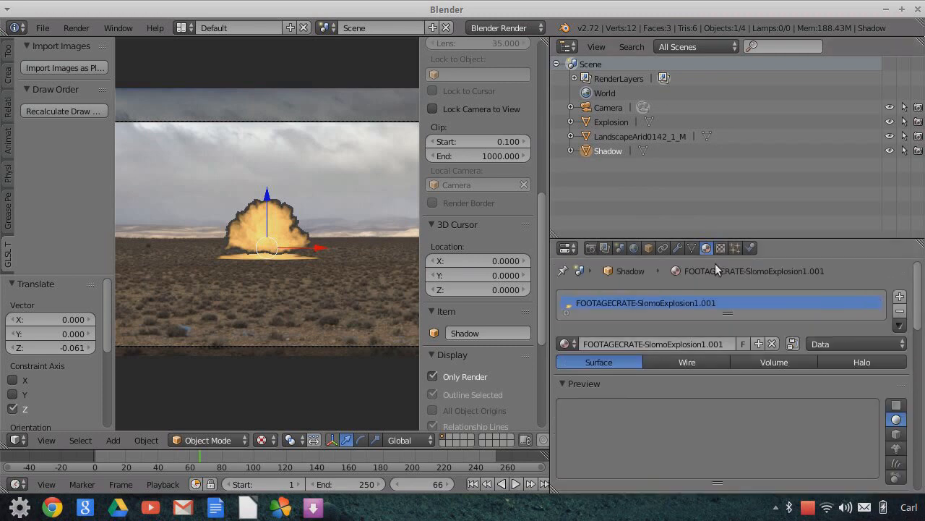
# Enable nodes for the Shadow material and set up a widened Node Editor area split off from the 3D view.
pyautogui.moveTo(543, 40); pyautogui.dragTo(405, 44)
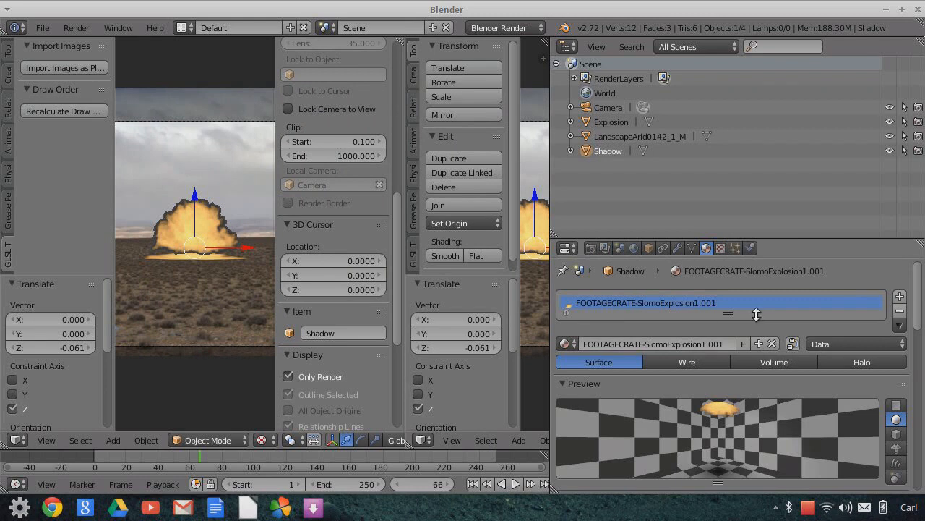
pyautogui.click(795, 347)
pyautogui.moveTo(548, 104); pyautogui.dragTo(648, 119)
pyautogui.click(425, 441)
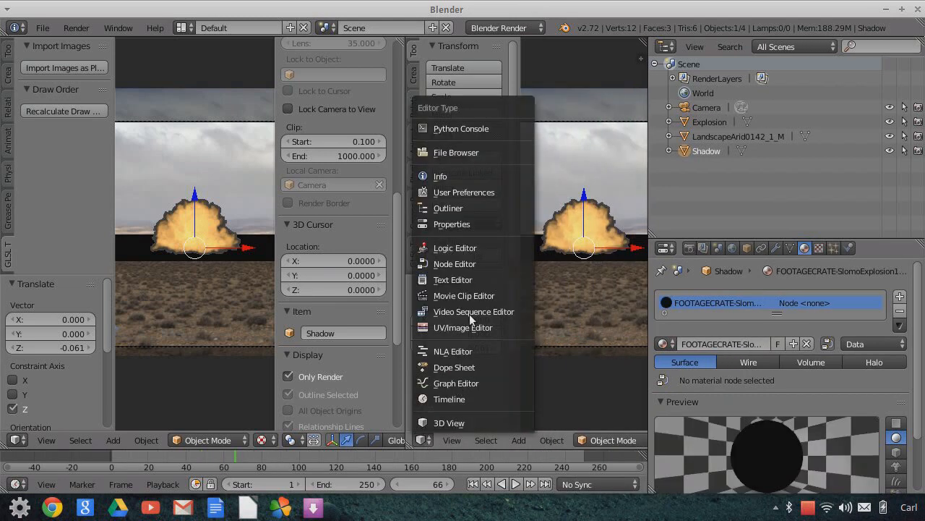
pyautogui.click(464, 263)
# Open the choice of existing materials in the Material node of the Shadow's node tree.
pyautogui.scroll(6, 466, 312)
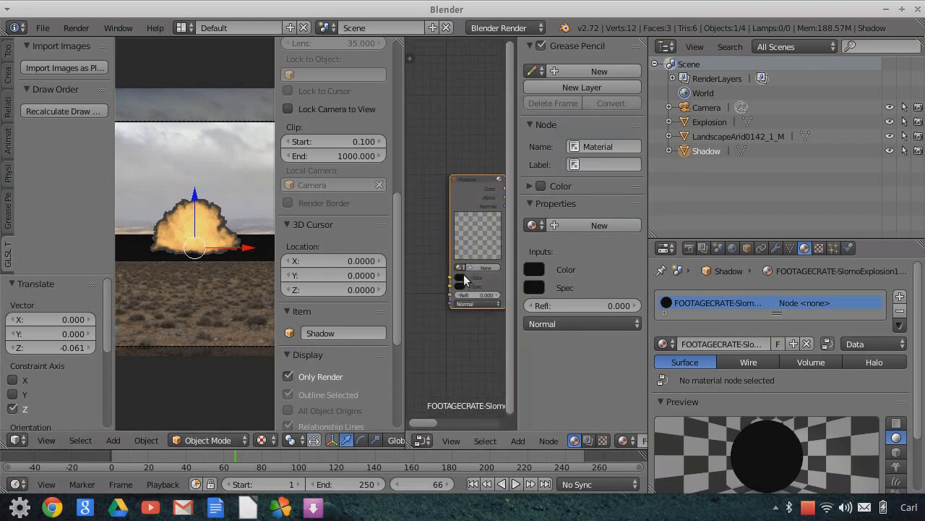
pyautogui.click(460, 268)
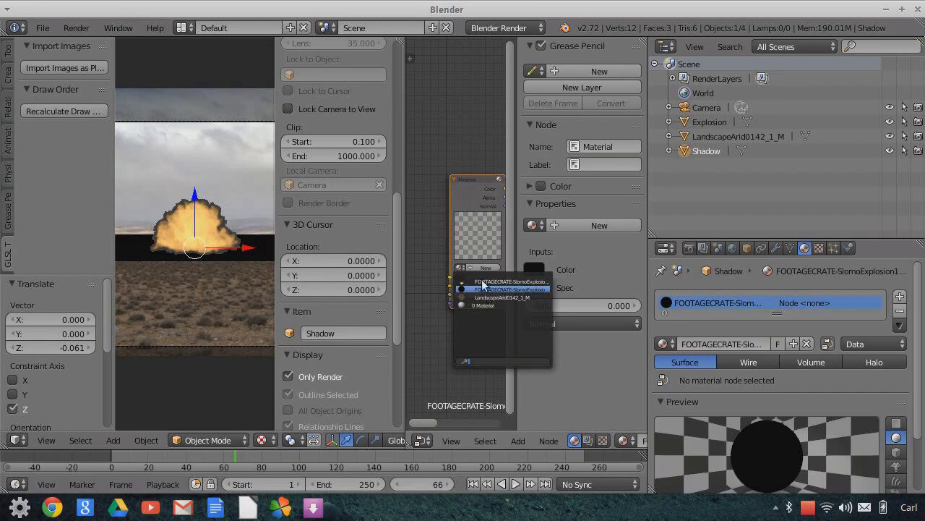
# Assign FOOTAGECRATE-SlomoExplosion1.001 to the Shadow's Material node and link its Alpha output to the Output node's Alpha input.
pyautogui.click(486, 289)
pyautogui.scroll(-2, 461, 152)
pyautogui.moveTo(461, 152); pyautogui.dragTo(426, 148, button='middle')
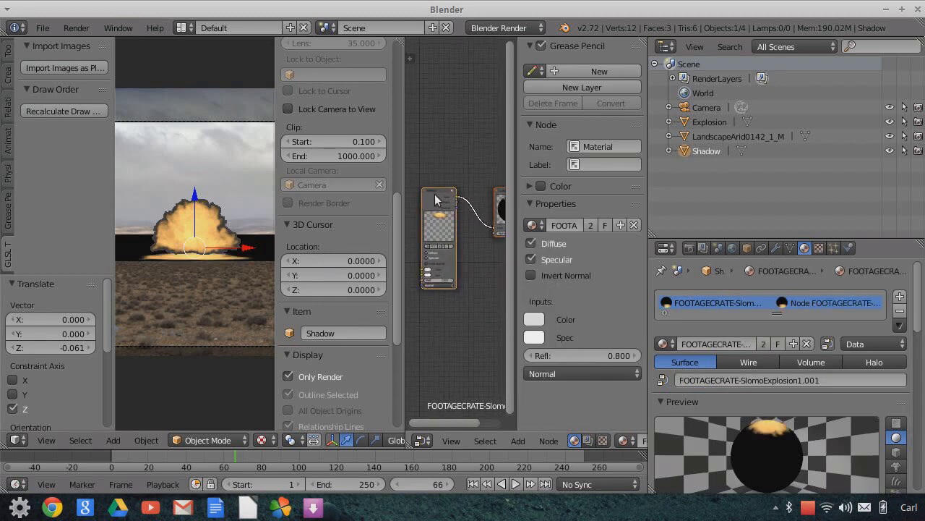
pyautogui.scroll(3, 467, 274)
pyautogui.moveTo(467, 274); pyautogui.dragTo(431, 262, button='middle')
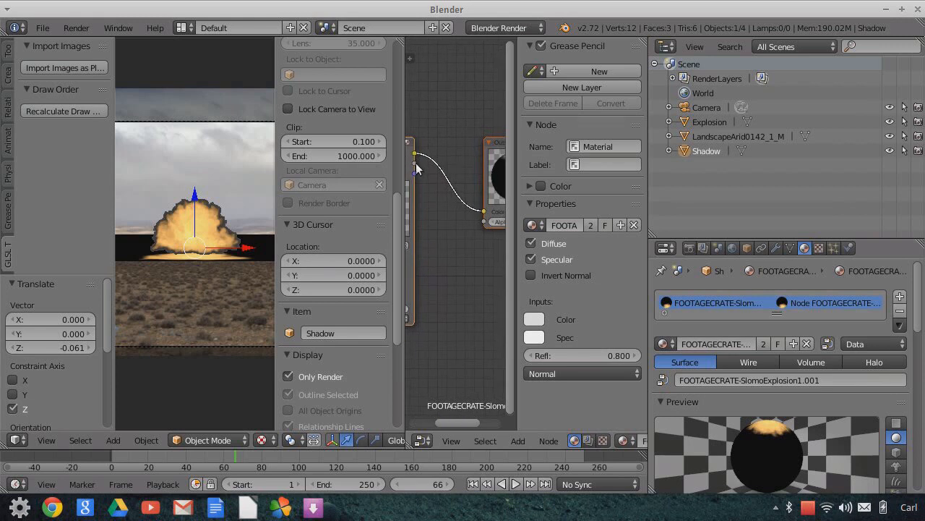
pyautogui.moveTo(414, 162); pyautogui.dragTo(483, 222)
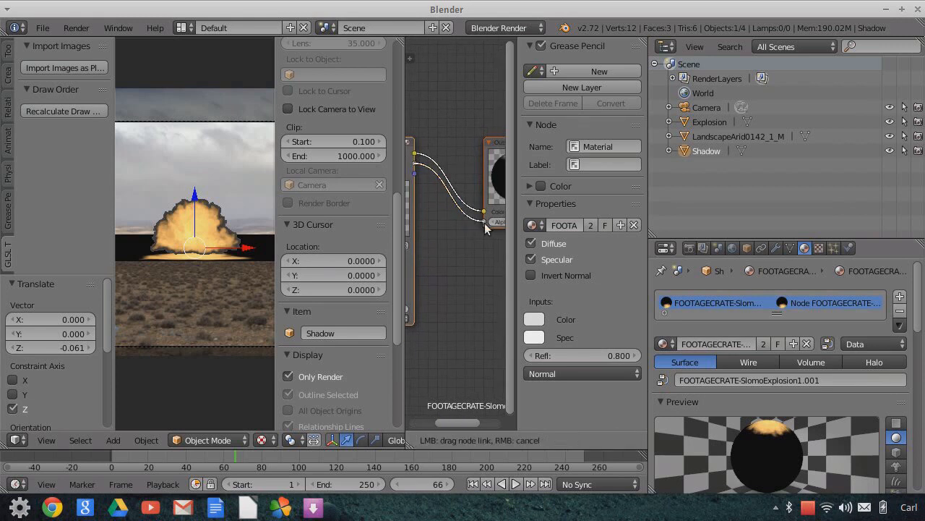
pyautogui.scroll(3, 209, 270)
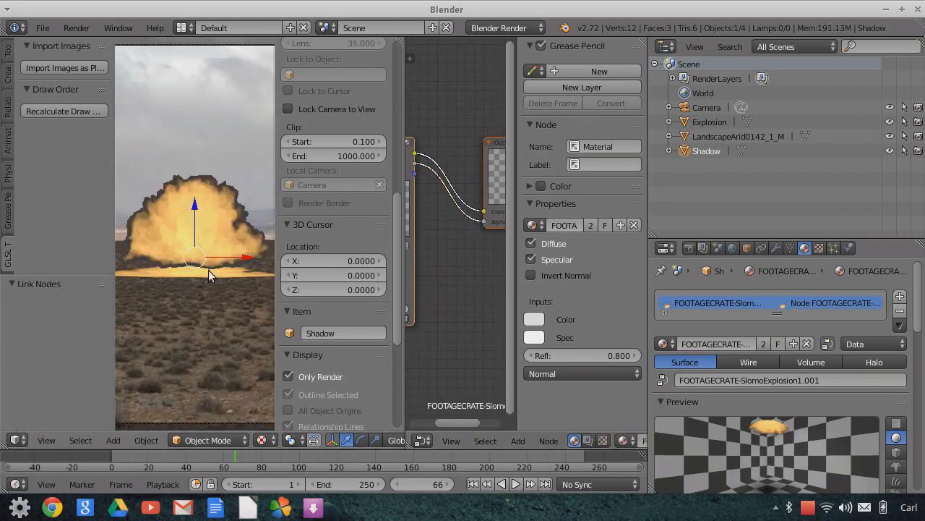
# Hide the node editor's properties sidebar and move the Output node farther from the Material node.
pyautogui.scroll(-2, 451, 278)
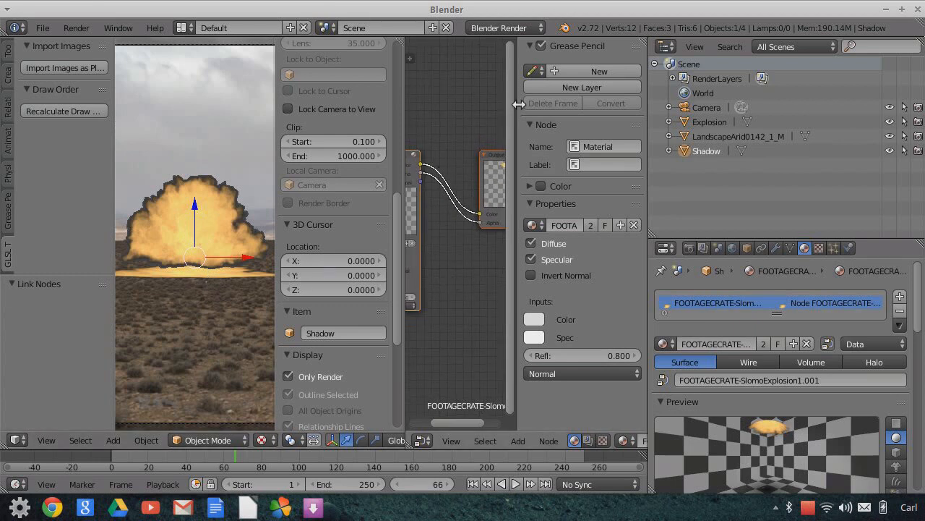
pyautogui.press('n')
pyautogui.moveTo(467, 159); pyautogui.dragTo(362, 156)
pyautogui.click(595, 167)
pyautogui.scroll(-3, 566, 287)
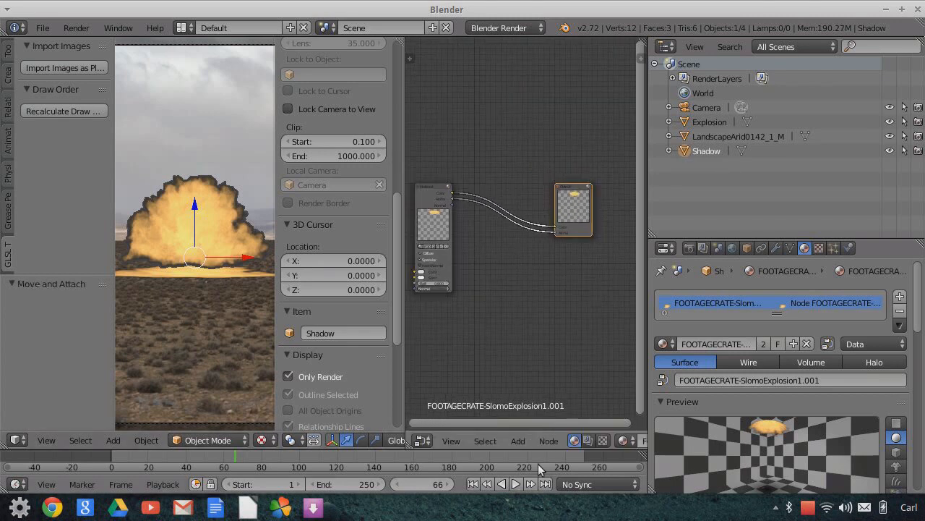
# Add an RGB input node and place it above the links between the Material and Output nodes.
pyautogui.click(517, 440)
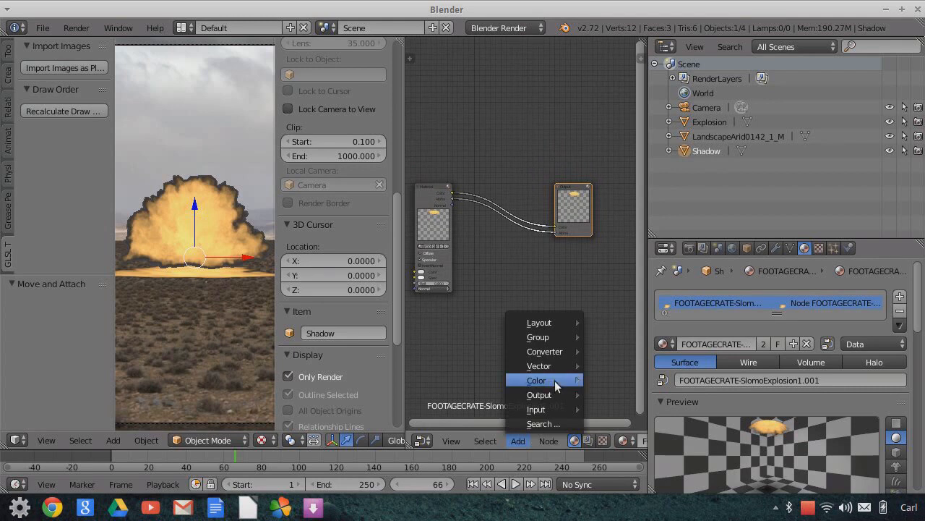
pyautogui.moveTo(556, 383)
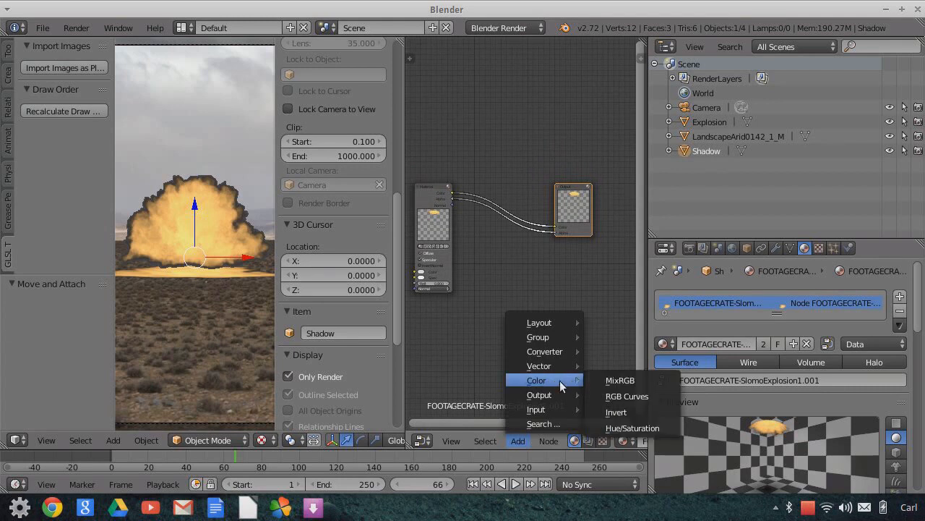
pyautogui.moveTo(560, 410)
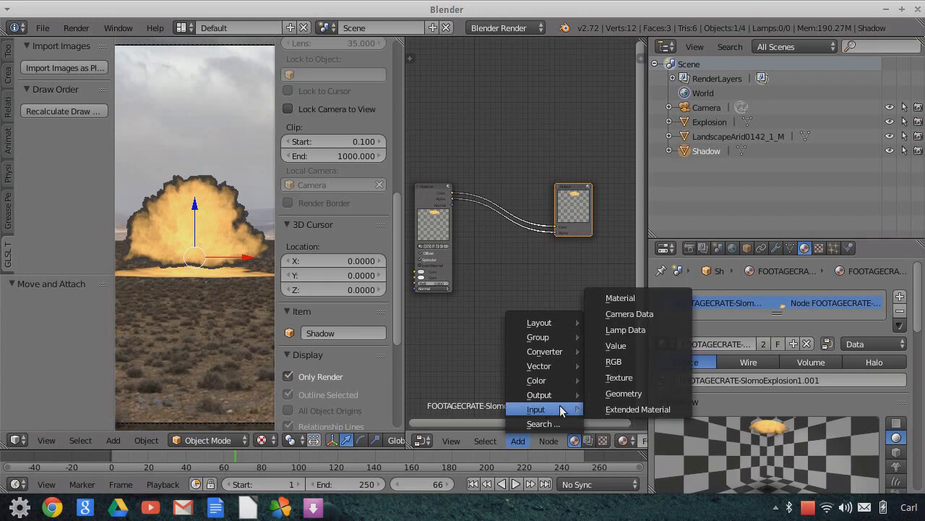
pyautogui.click(620, 363)
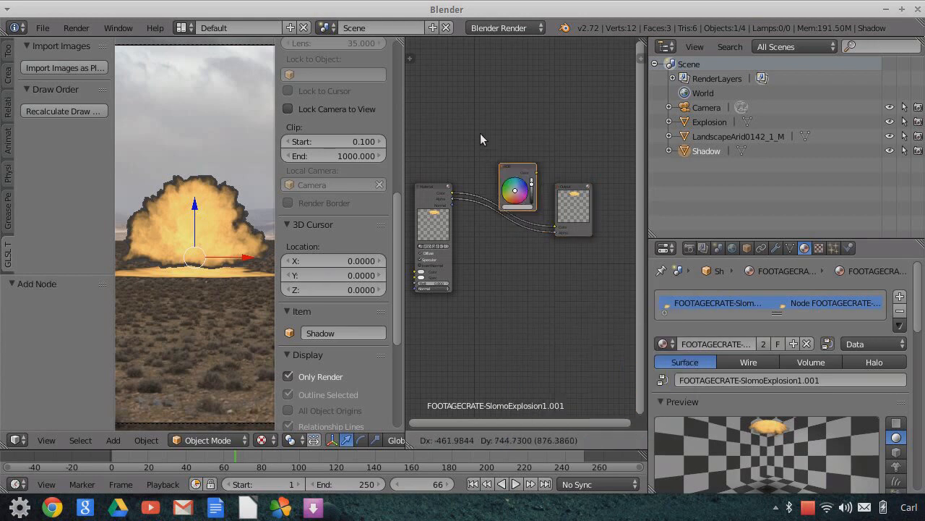
pyautogui.click(480, 133)
pyautogui.scroll(2, 487, 180)
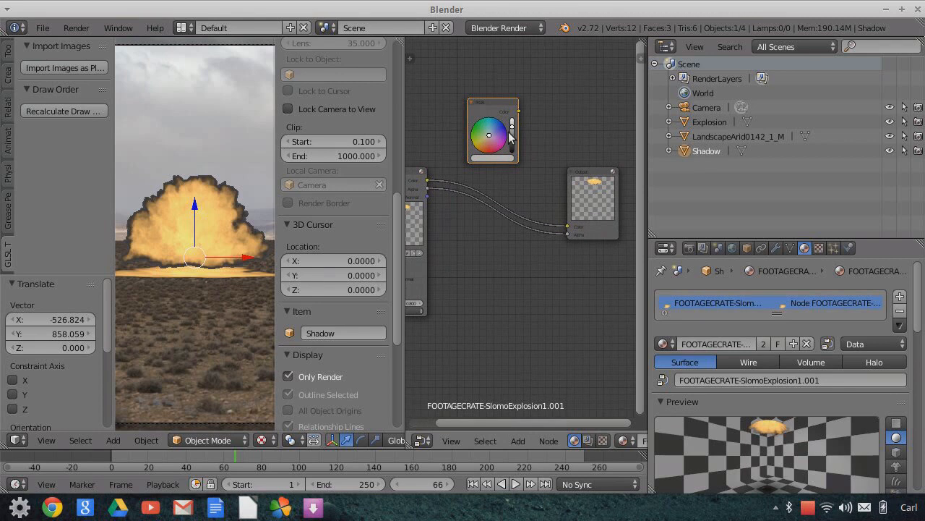
# Set the RGB node's colour to black and connect it to the Output node's Color input.
pyautogui.moveTo(512, 126); pyautogui.dragTo(513, 152)
pyautogui.moveTo(518, 111); pyautogui.dragTo(566, 226)
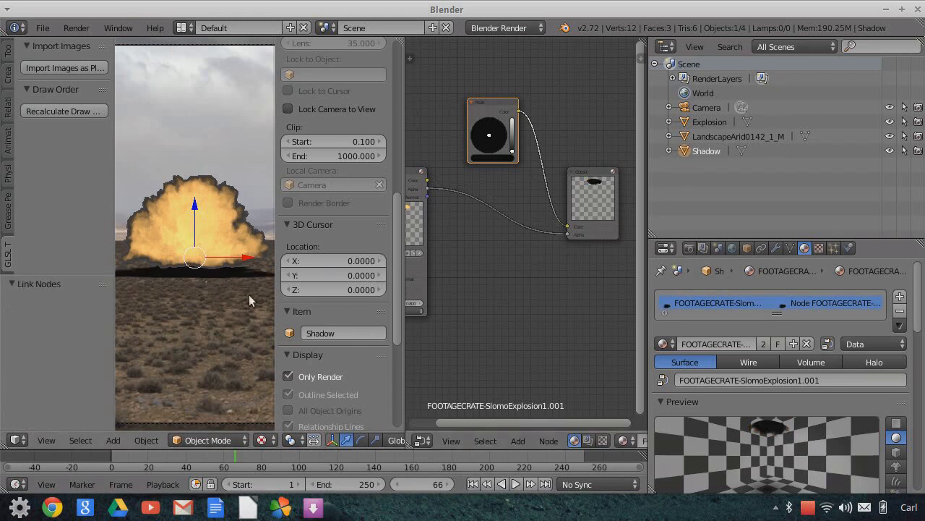
pyautogui.scroll(-3, 207, 274)
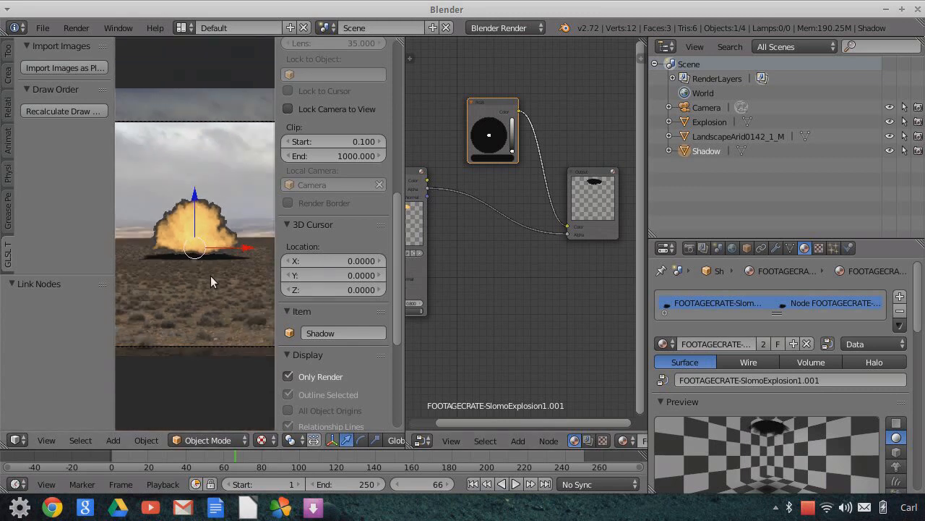
# Reroute the Material's Alpha link from the Output node's Alpha input to its Color input.
pyautogui.scroll(2, 493, 291)
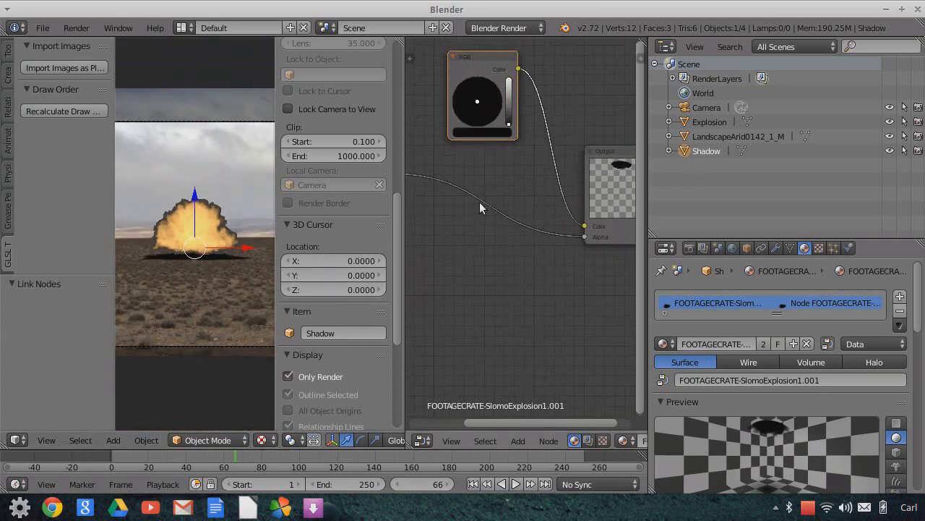
pyautogui.scroll(-2, 535, 285)
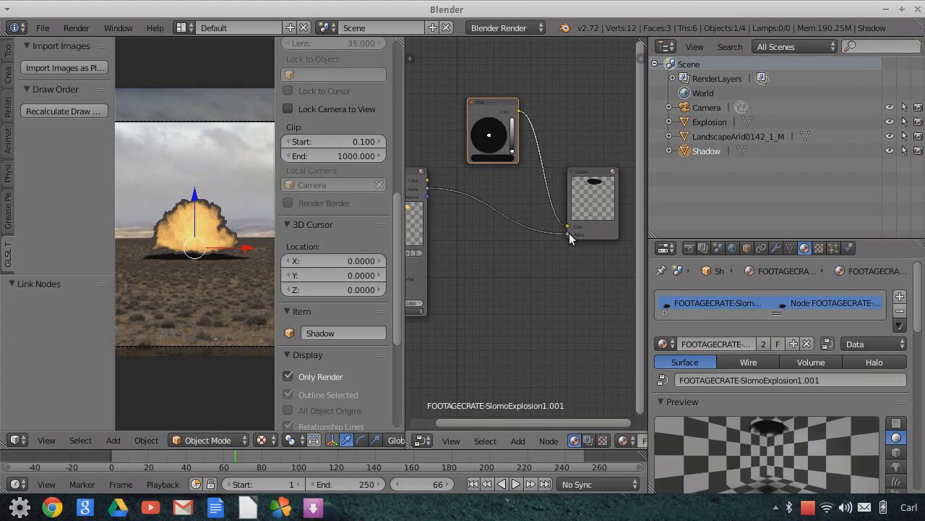
pyautogui.moveTo(566, 234)
pyautogui.mouseDown()
pyautogui.moveTo(564, 224)
pyautogui.moveTo(577, 238)
pyautogui.mouseUp()
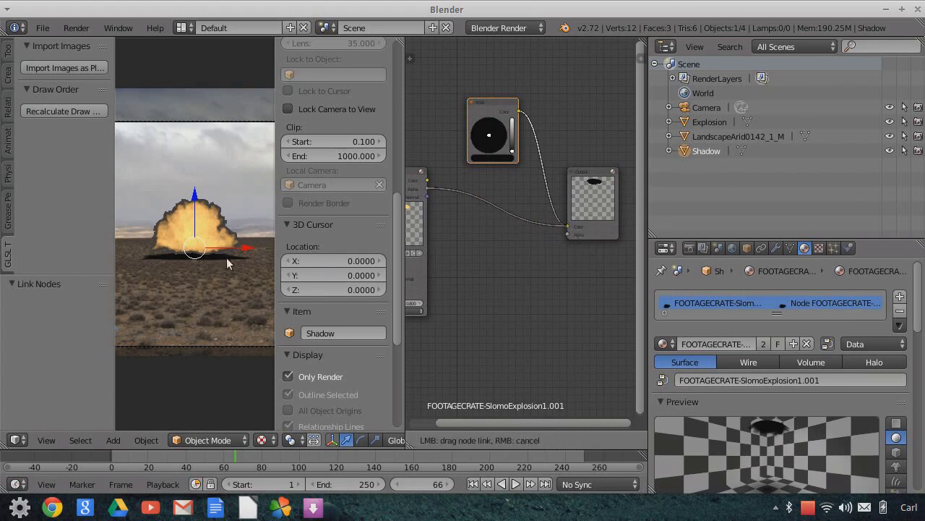
pyautogui.scroll(2, 220, 265)
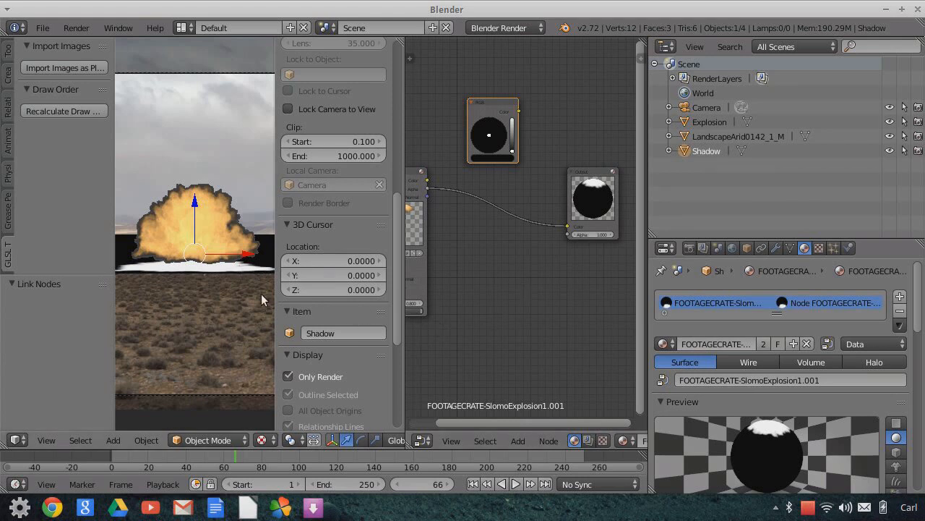
# Insert an RGB Curves node on the Material-to-Output link and lower its curve's upper end point to about Y 0.52.
pyautogui.click(520, 441)
pyautogui.moveTo(543, 410)
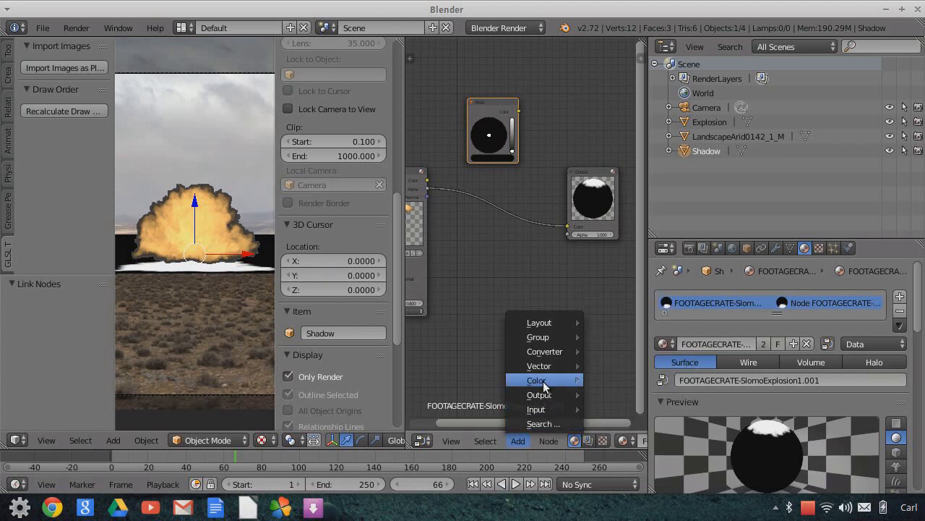
pyautogui.moveTo(548, 381)
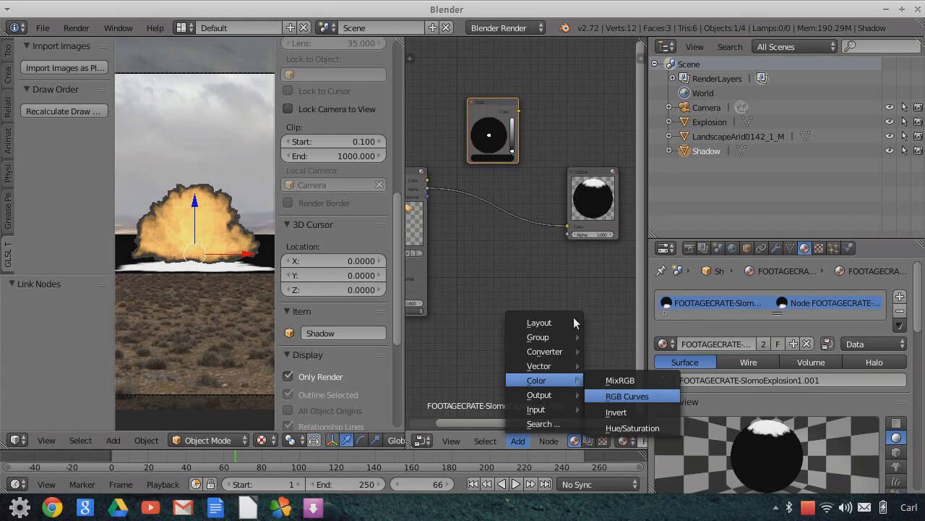
pyautogui.click(627, 396)
pyautogui.click(444, 185)
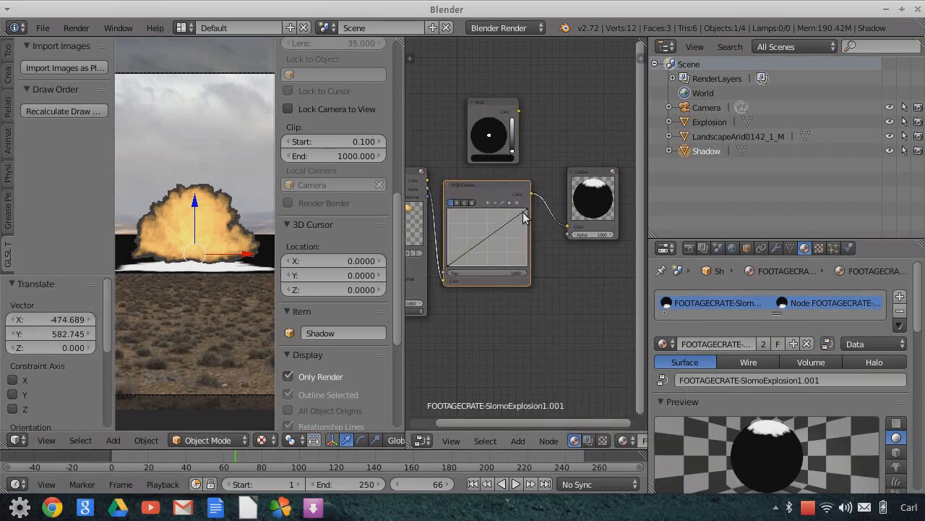
pyautogui.moveTo(527, 211); pyautogui.dragTo(526, 226)
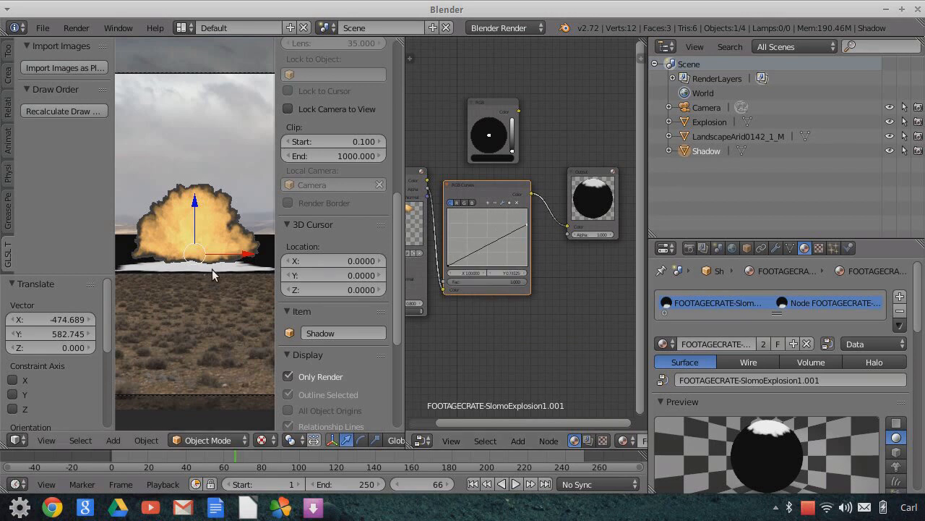
pyautogui.moveTo(528, 227); pyautogui.dragTo(527, 237)
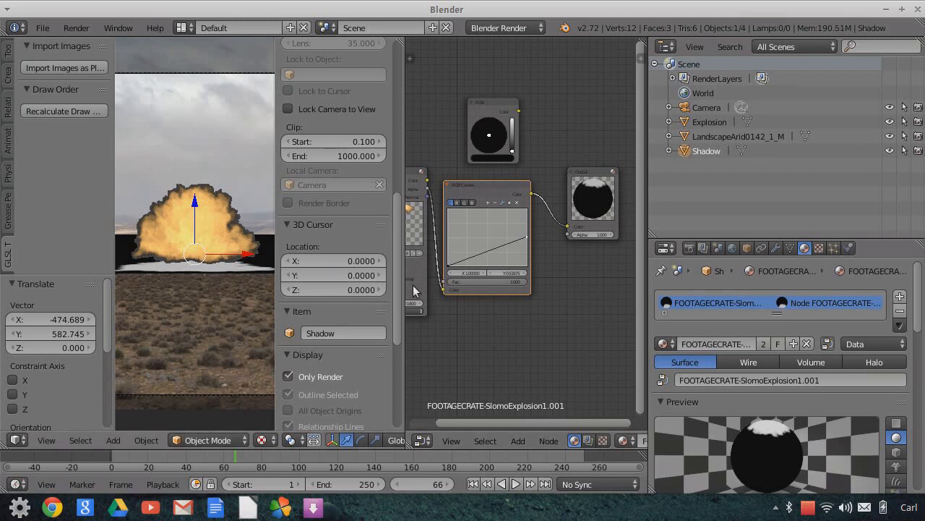
# Wire RGB to the Output's Color and RGB Curves to its Alpha, and raise the curve's end point to about Y 0.68.
pyautogui.moveTo(501, 207); pyautogui.dragTo(517, 281)
pyautogui.moveTo(519, 110); pyautogui.dragTo(547, 266)
pyautogui.click(544, 268)
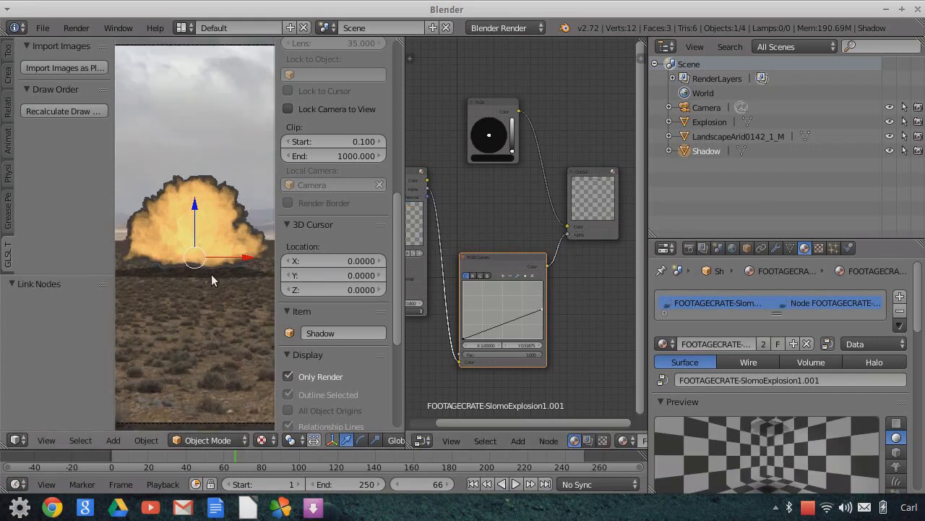
pyautogui.moveTo(542, 309); pyautogui.dragTo(541, 301)
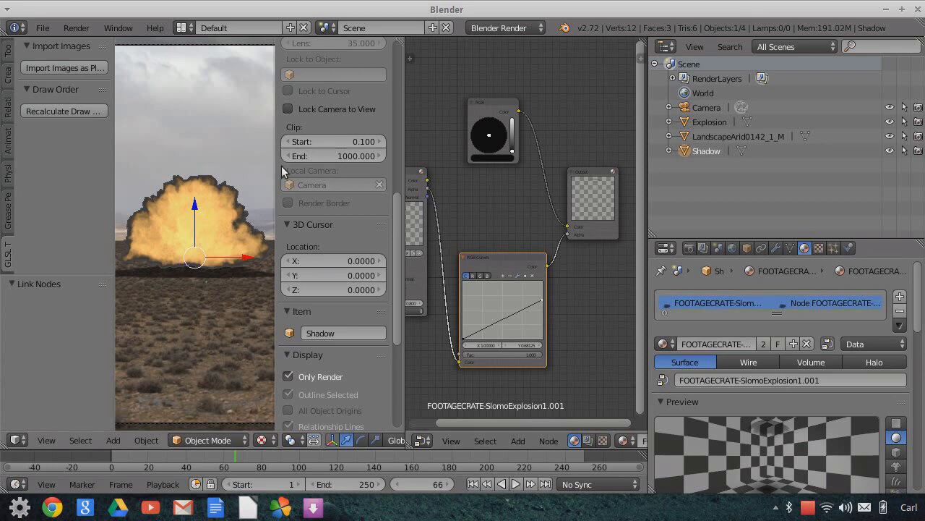
pyautogui.scroll(-2, 233, 294)
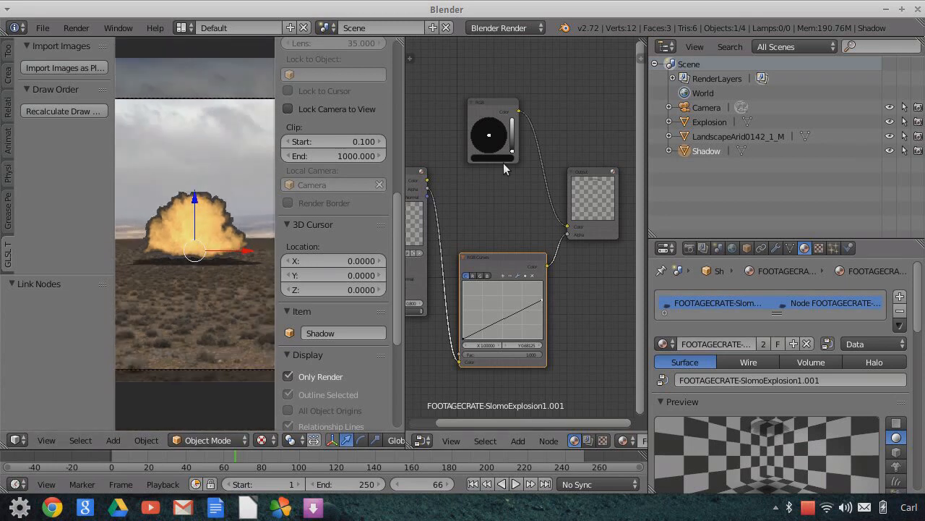
# Enable material nodes for the Explosion object and assign FOOTAGECRATE-SlomoExplosion1 to its Material node.
pyautogui.click(687, 117)
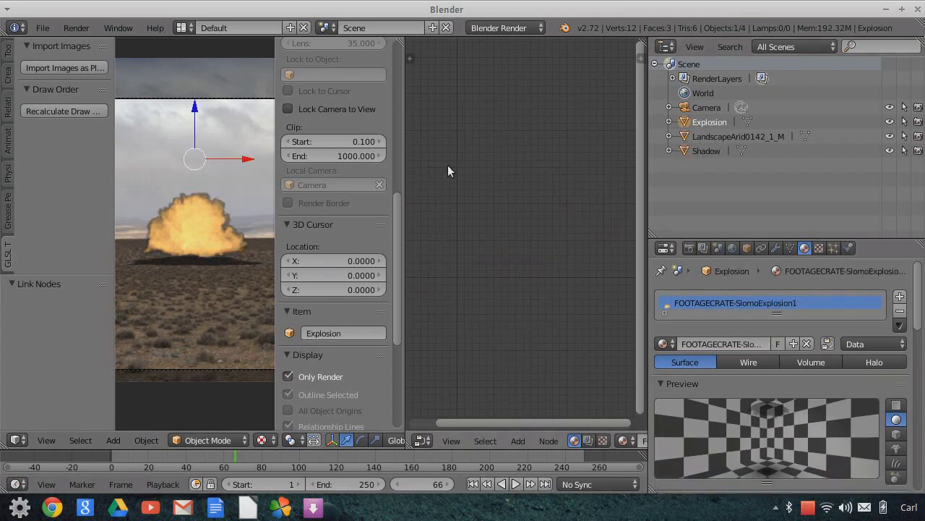
pyautogui.click(828, 344)
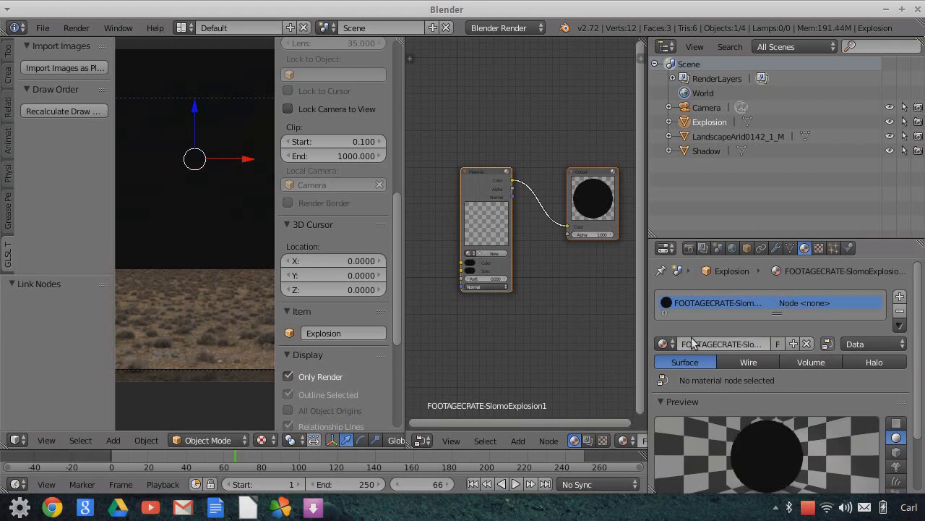
pyautogui.scroll(3, 547, 290)
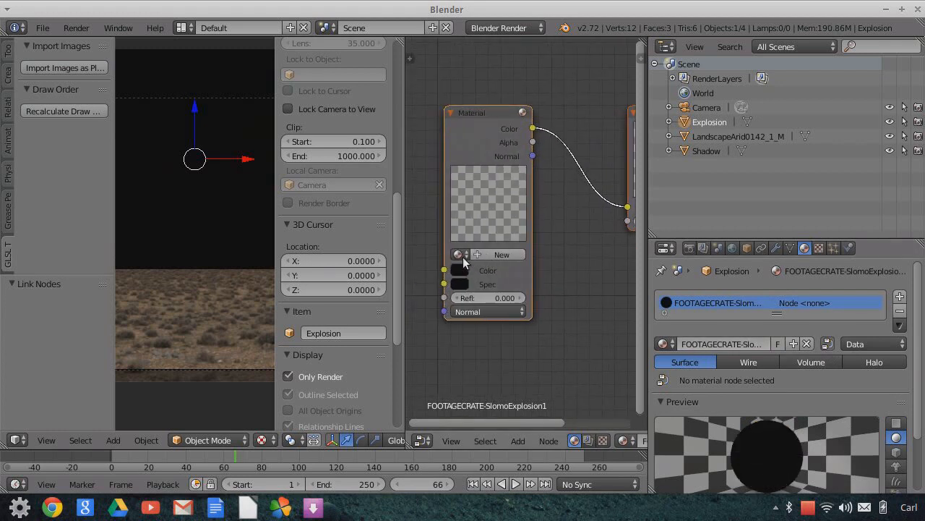
pyautogui.click(461, 253)
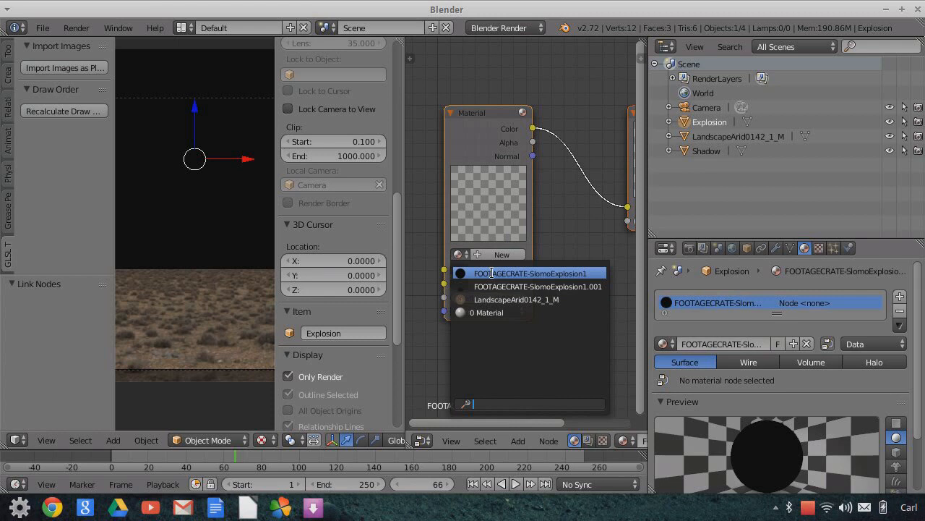
pyautogui.click(589, 272)
# Link the Explosion Material node's Alpha output to the Output node's Alpha input.
pyautogui.scroll(-3, 580, 256)
pyautogui.moveTo(580, 256); pyautogui.dragTo(508, 269, button='middle')
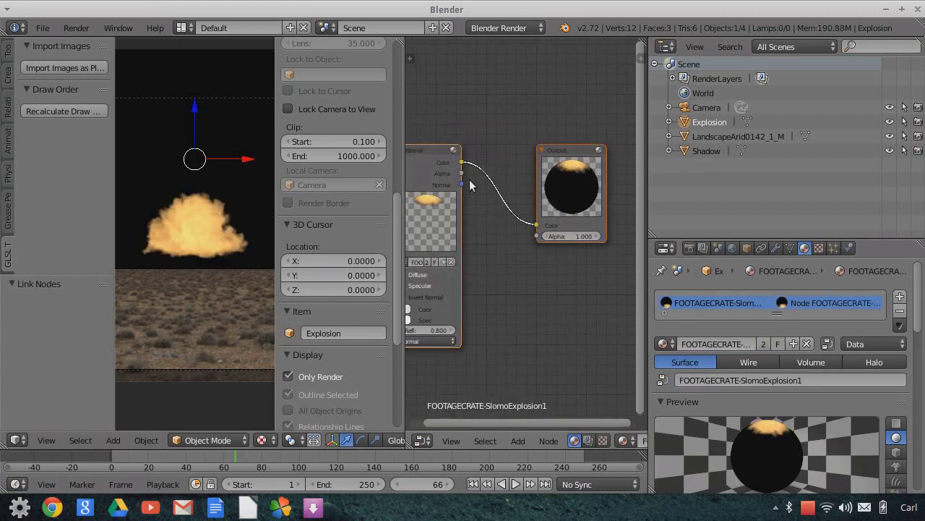
pyautogui.moveTo(462, 173); pyautogui.dragTo(537, 236)
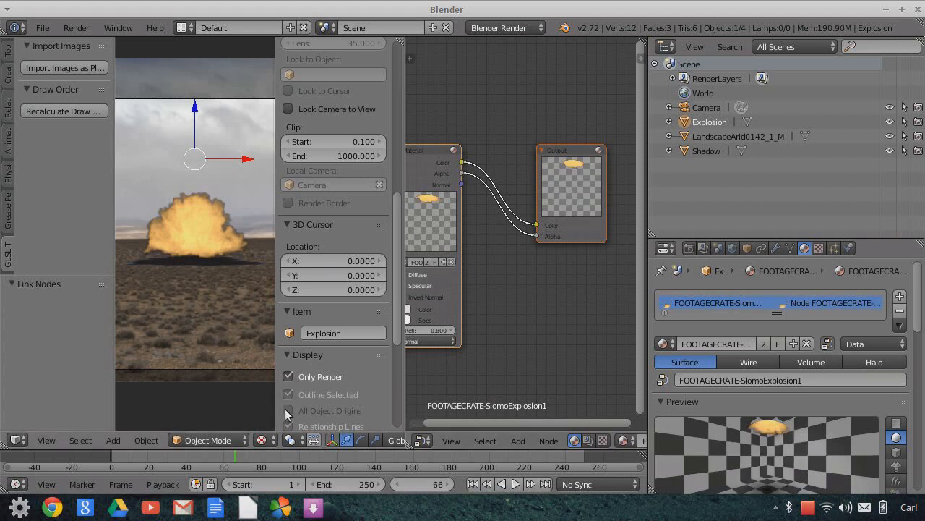
# Check the explosion and its shadow at frames 93, 108 and 153 in the camera view.
pyautogui.click(287, 456)
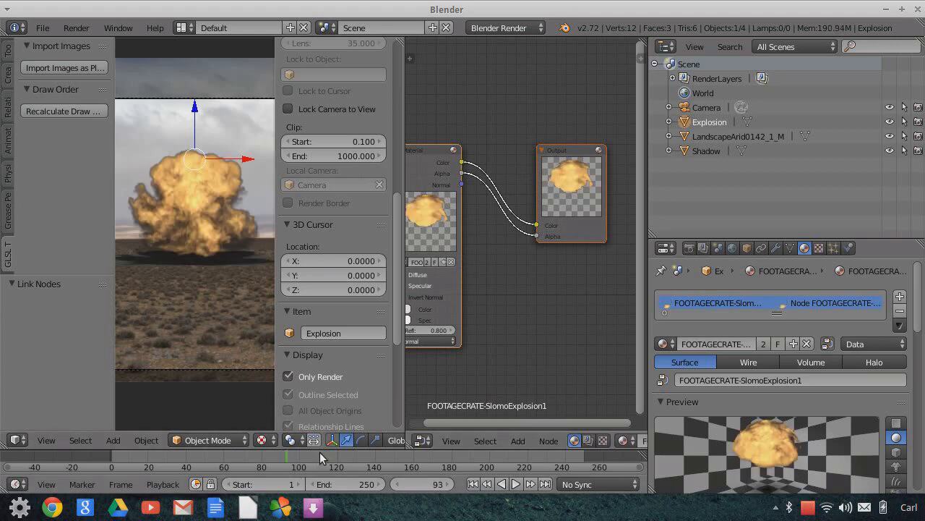
pyautogui.click(315, 456)
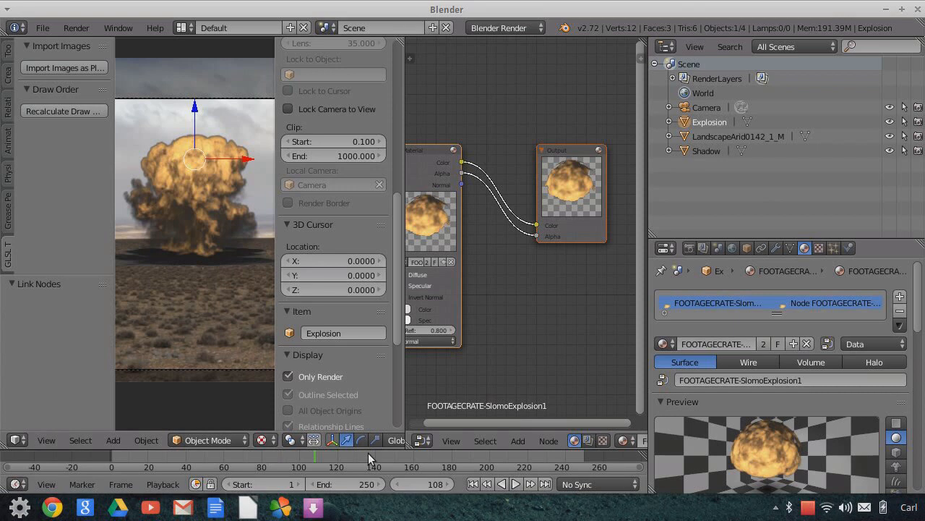
pyautogui.click(400, 467)
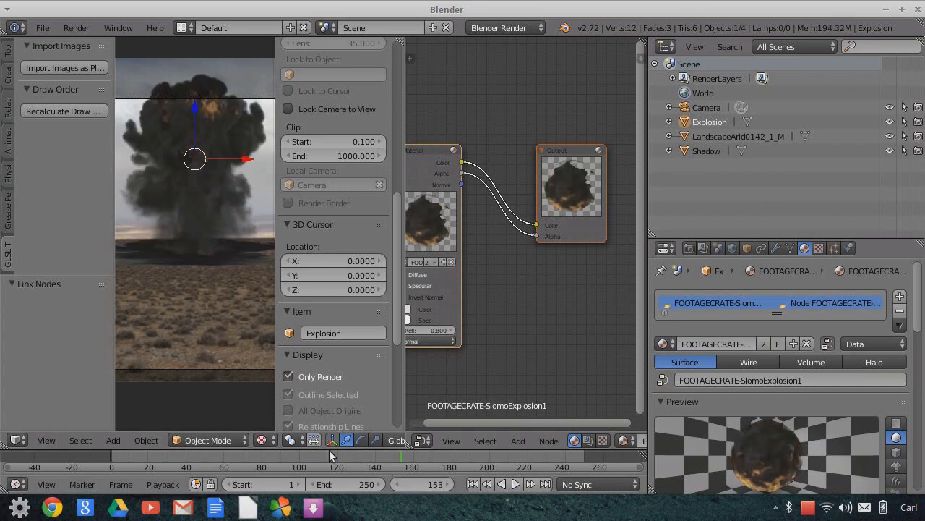
pyautogui.scroll(-3, 208, 324)
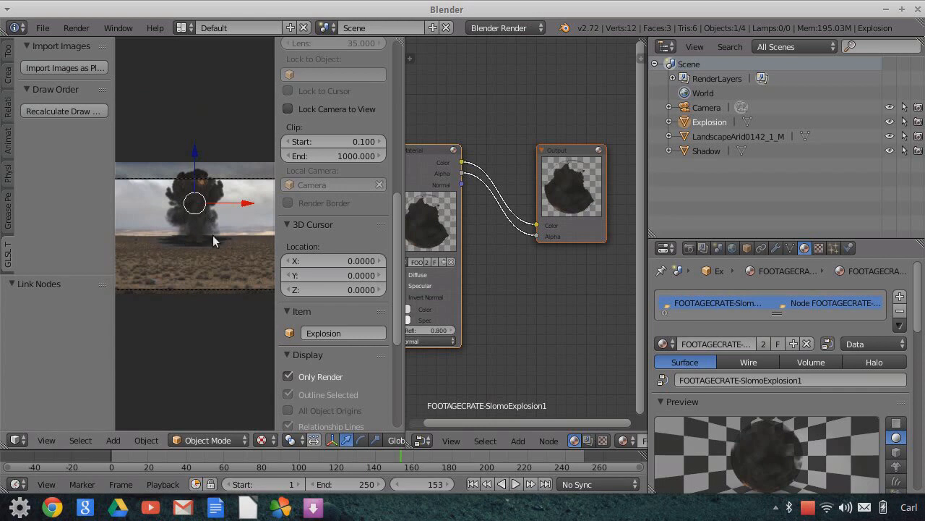
# Move the Output node farther from the Explosion's Material node and add a MixRGB node above the links between them.
pyautogui.scroll(3, 209, 242)
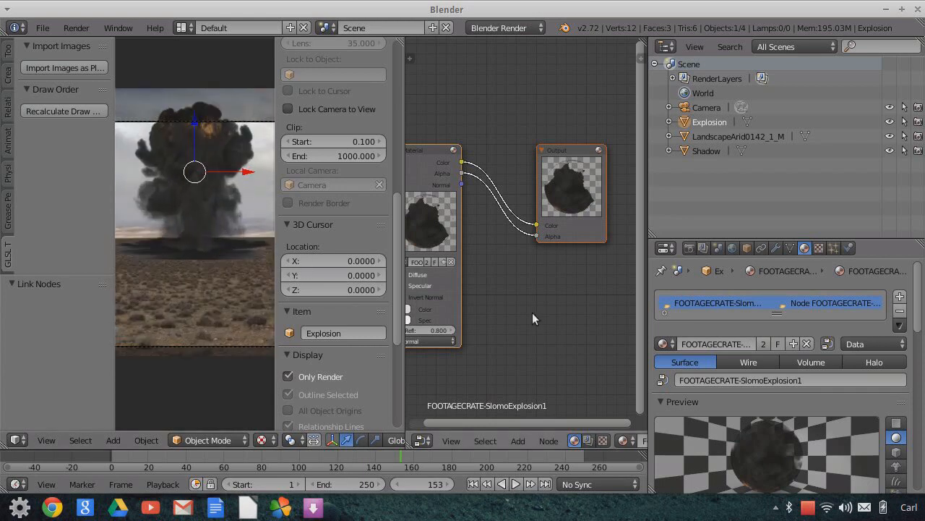
pyautogui.scroll(-2, 538, 297)
pyautogui.moveTo(520, 323); pyautogui.dragTo(451, 363, button='middle')
pyautogui.moveTo(496, 212); pyautogui.dragTo(601, 244)
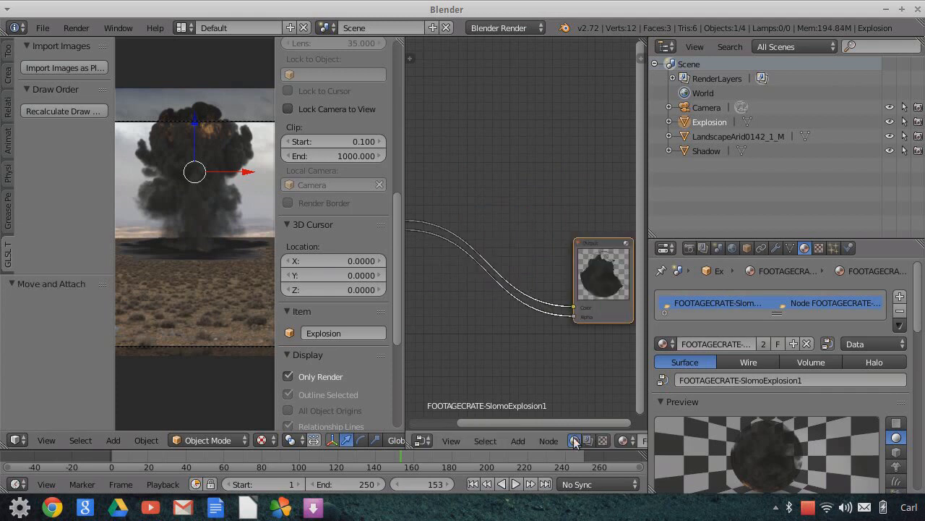
pyautogui.click(517, 441)
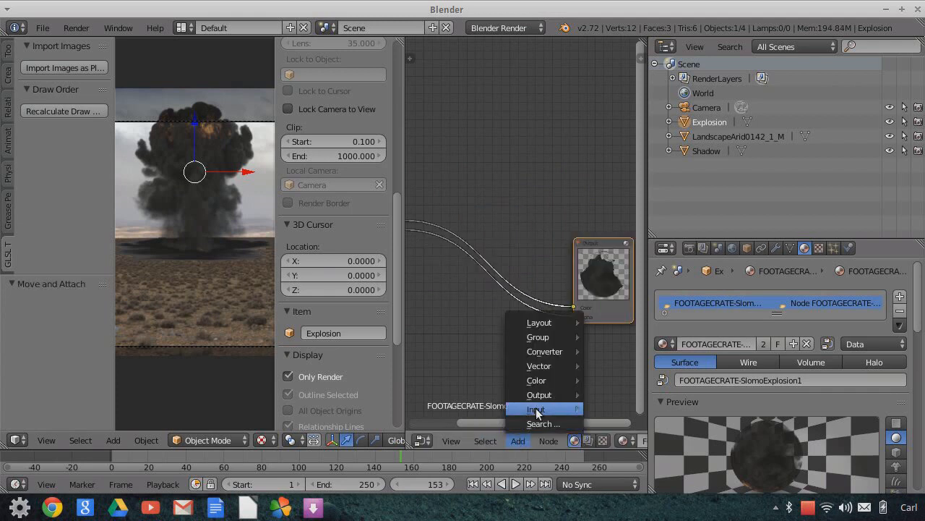
pyautogui.moveTo(539, 409)
pyautogui.moveTo(541, 380)
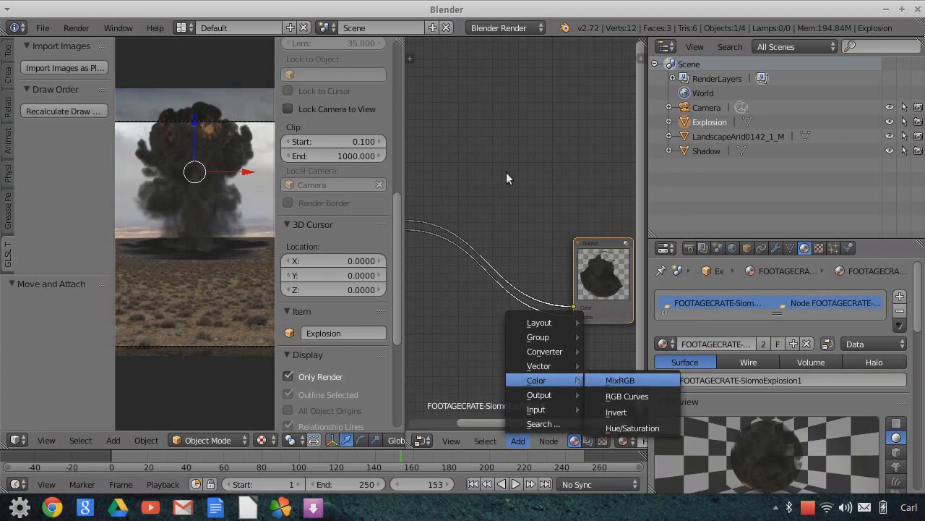
pyautogui.click(472, 147)
pyautogui.moveTo(463, 281); pyautogui.dragTo(524, 300, button='middle')
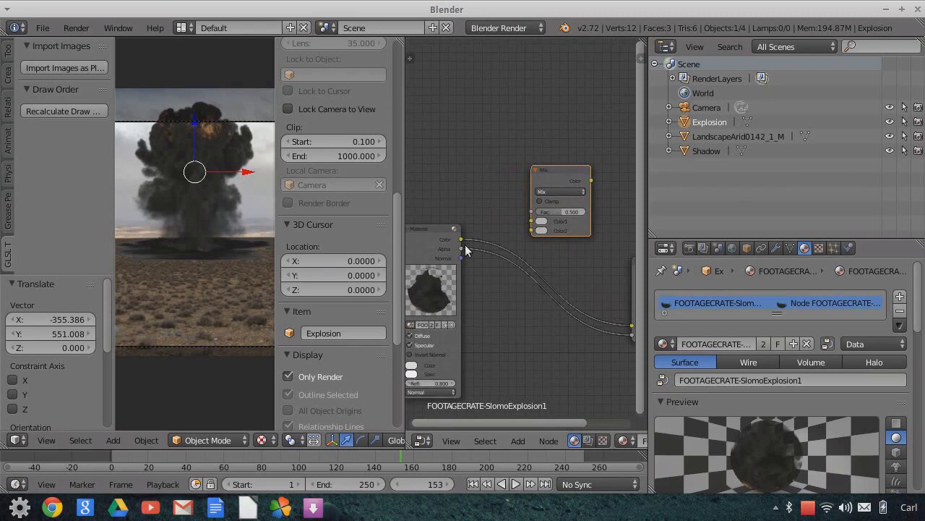
# Link the Material node's Color to the Mix node's Color1, and the Mix node's Color to the Output's Color.
pyautogui.moveTo(461, 239); pyautogui.dragTo(532, 227)
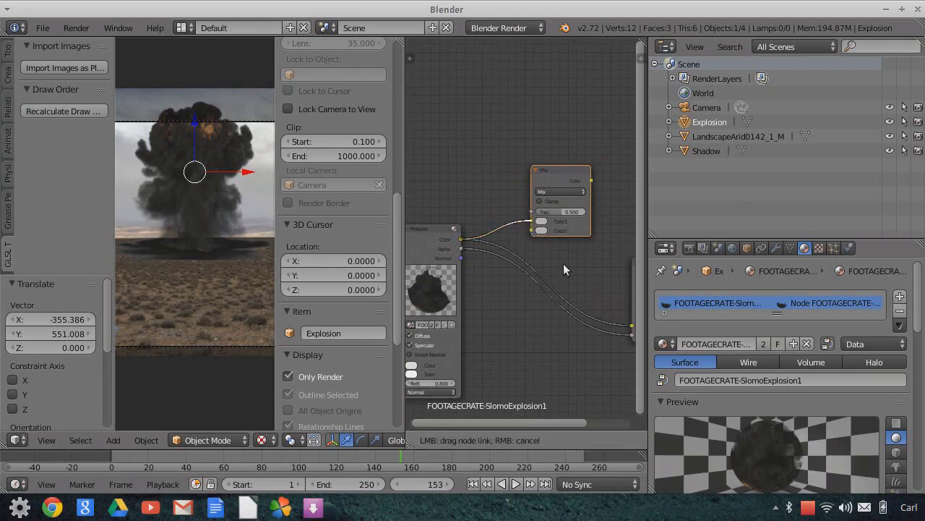
pyautogui.moveTo(565, 265); pyautogui.dragTo(527, 263, button='middle')
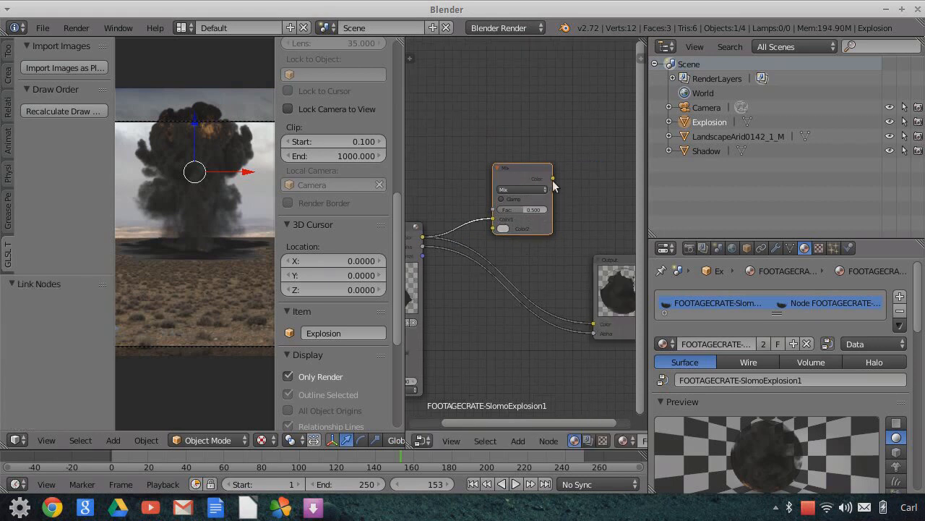
pyautogui.moveTo(552, 177); pyautogui.dragTo(593, 323)
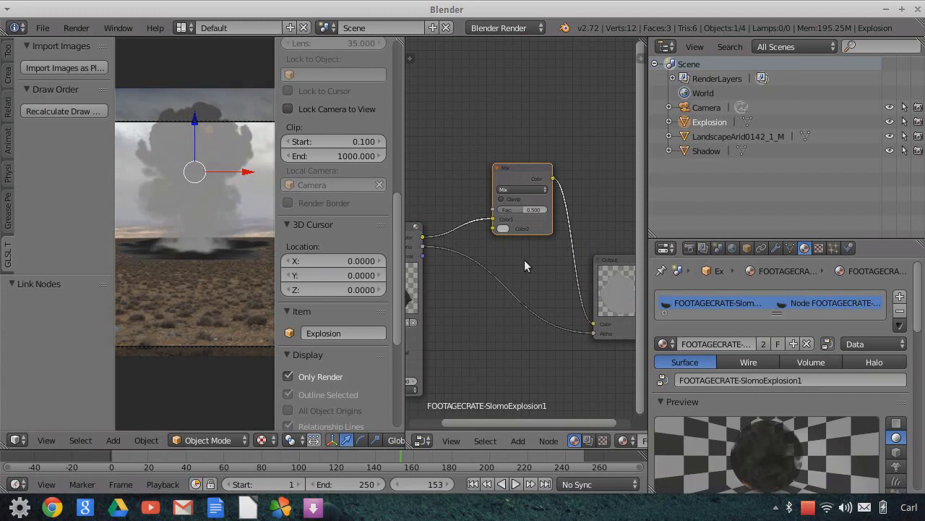
# Sample a brown tone from the desert ground in the camera view as the Mix node's Color2.
pyautogui.scroll(2, 525, 273)
pyautogui.click(517, 248)
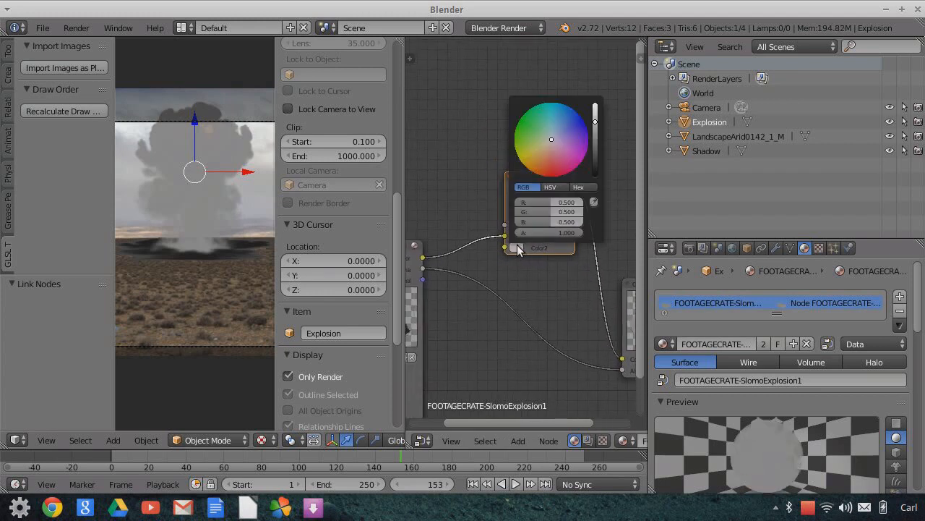
pyautogui.click(593, 204)
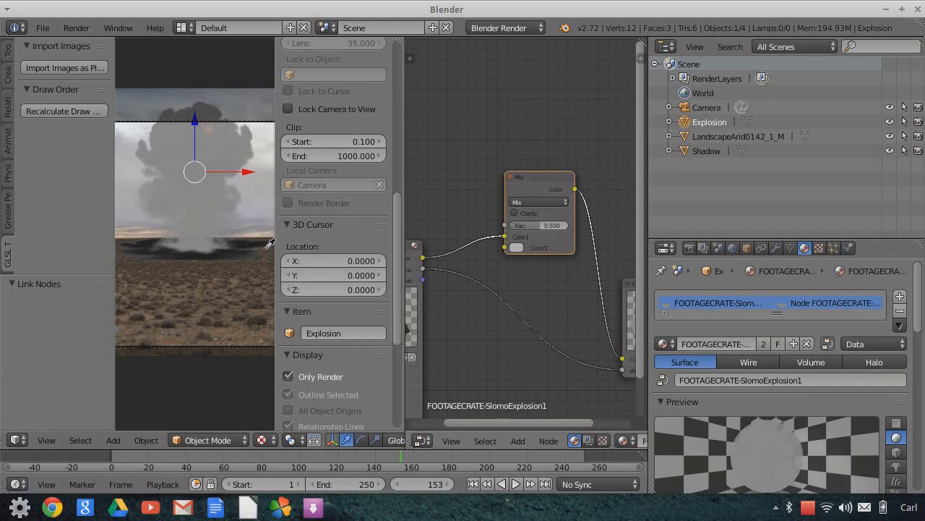
pyautogui.hotkey('ctrl', 'z')
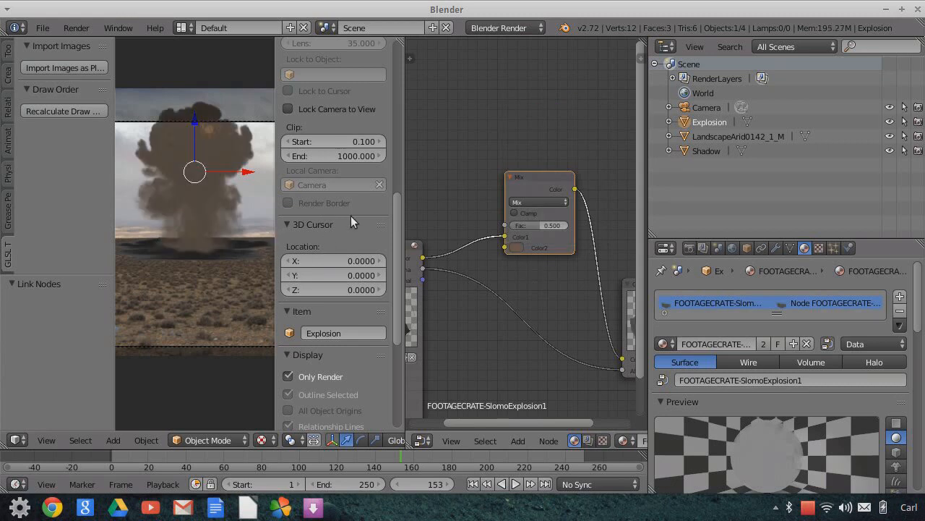
pyautogui.scroll(-3, 245, 286)
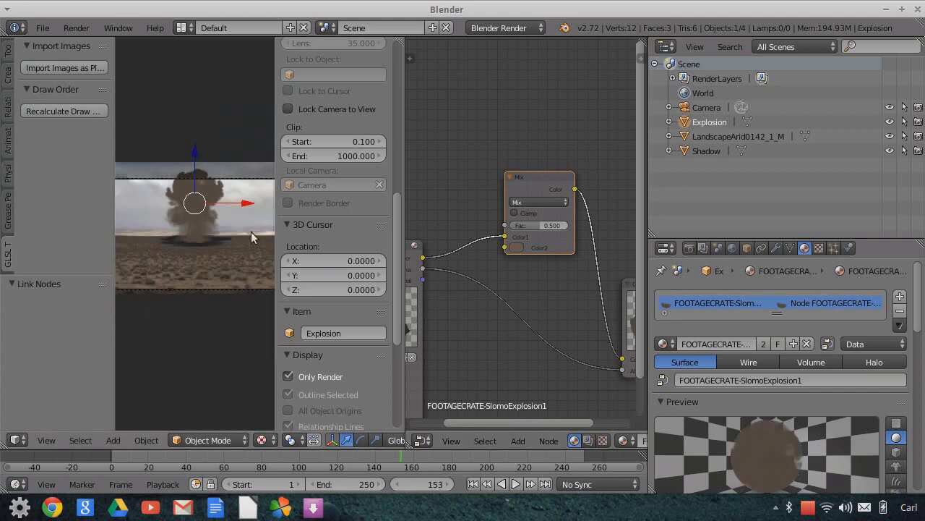
pyautogui.scroll(2, 257, 250)
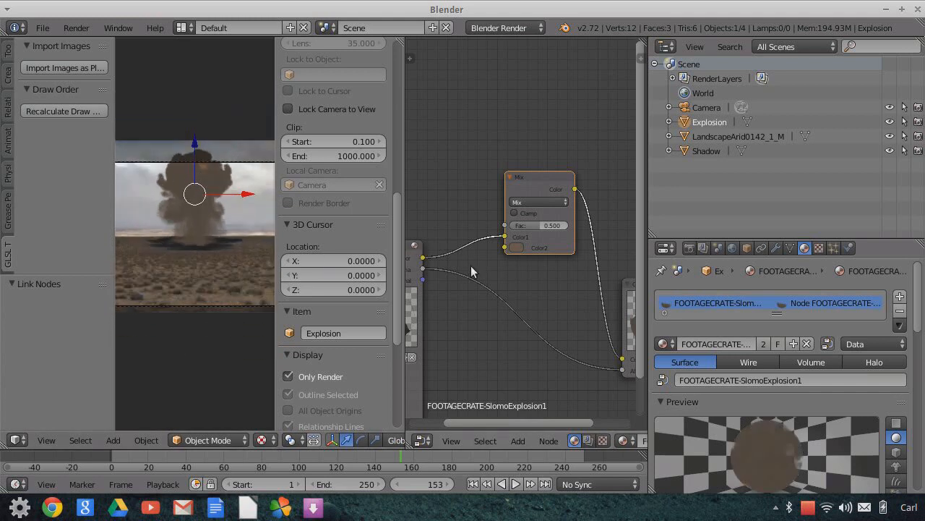
# Set the Mix node's Fac to 0.1 and check the explosion's tint in the camera view.
pyautogui.scroll(2, 503, 259)
pyautogui.click(541, 223)
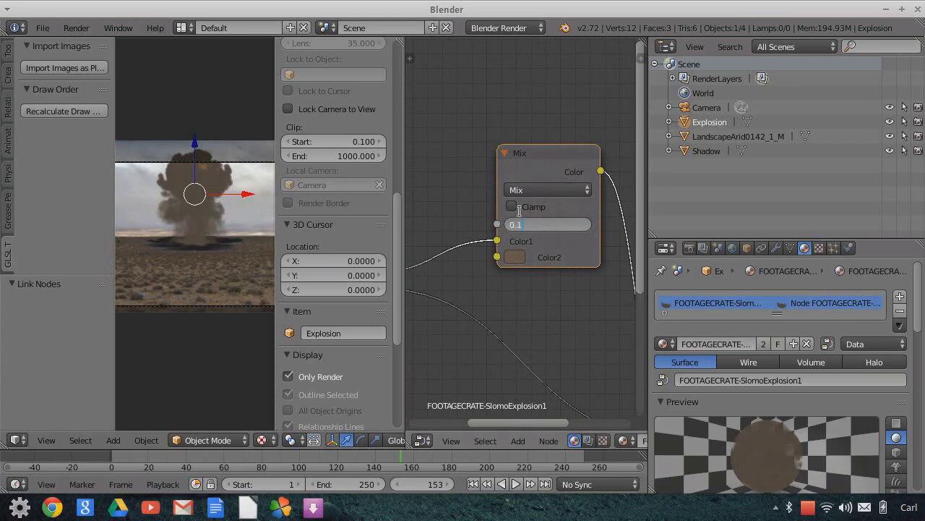
pyautogui.press('Return')
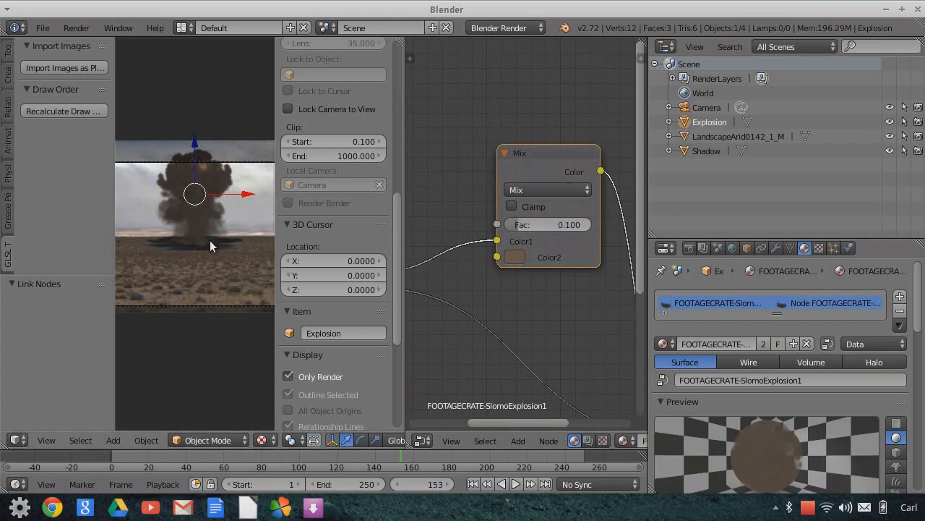
pyautogui.scroll(3, 210, 240)
pyautogui.scroll(-2, 214, 237)
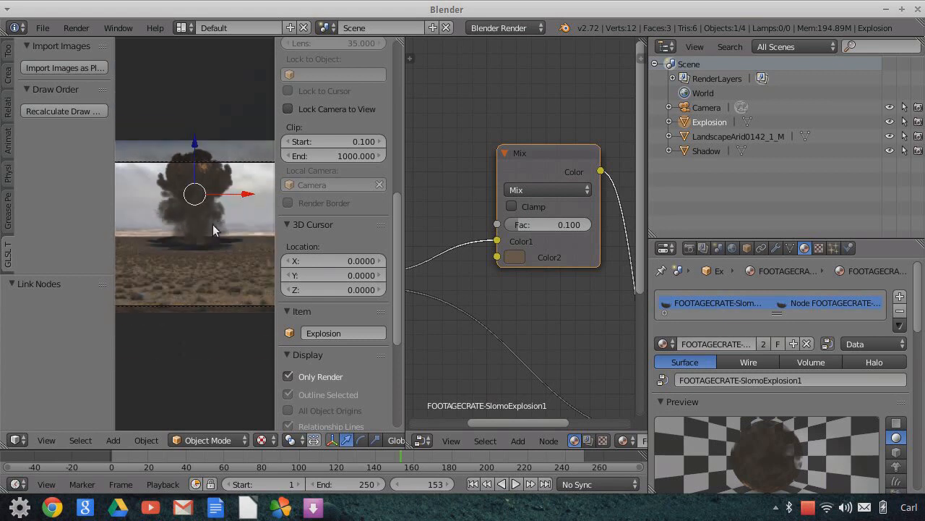
# Set the Mix node's Fac to 0.05.
pyautogui.click(564, 224)
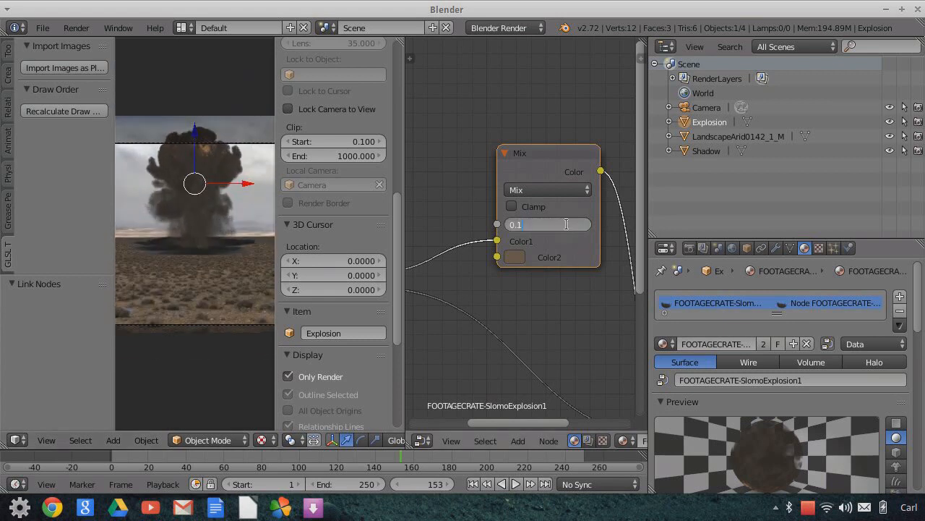
pyautogui.press('BackSpace')
pyautogui.press('Return')
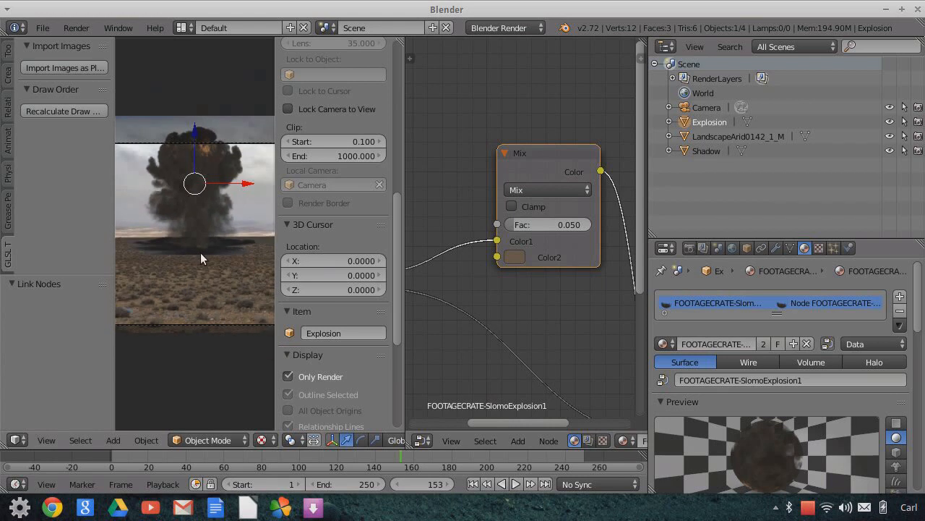
pyautogui.scroll(-1, 220, 253)
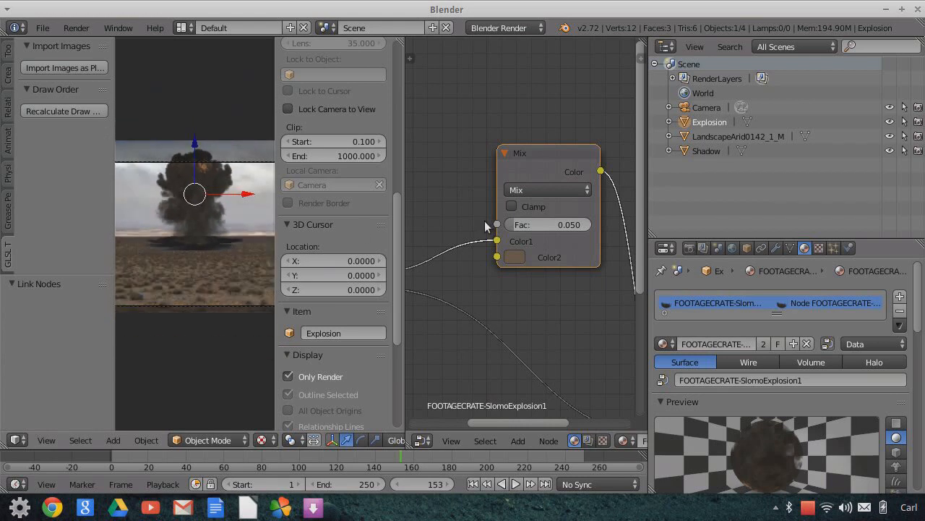
# Lower the end point of the Shadow material's RGB curve to about Y 0.556, then reselect the Explosion object.
pyautogui.click(691, 151)
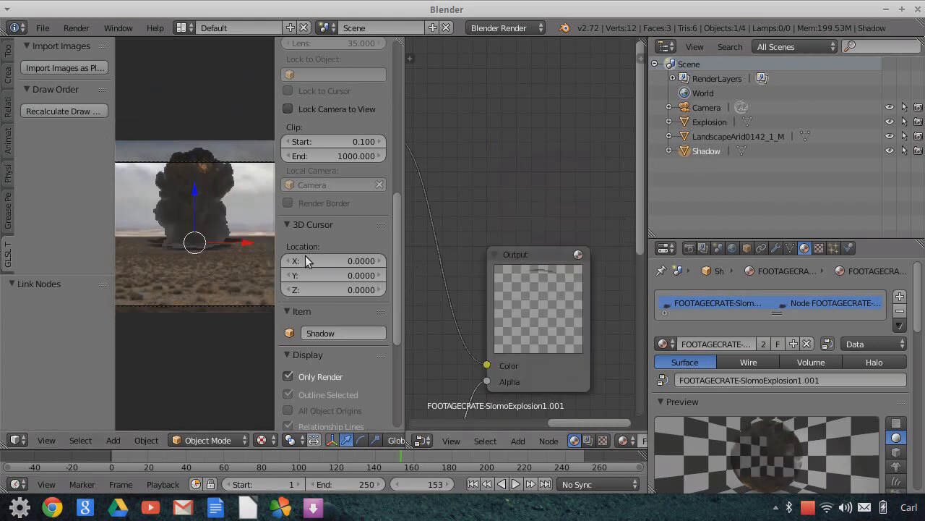
pyautogui.moveTo(520, 209); pyautogui.dragTo(578, 102, button='middle')
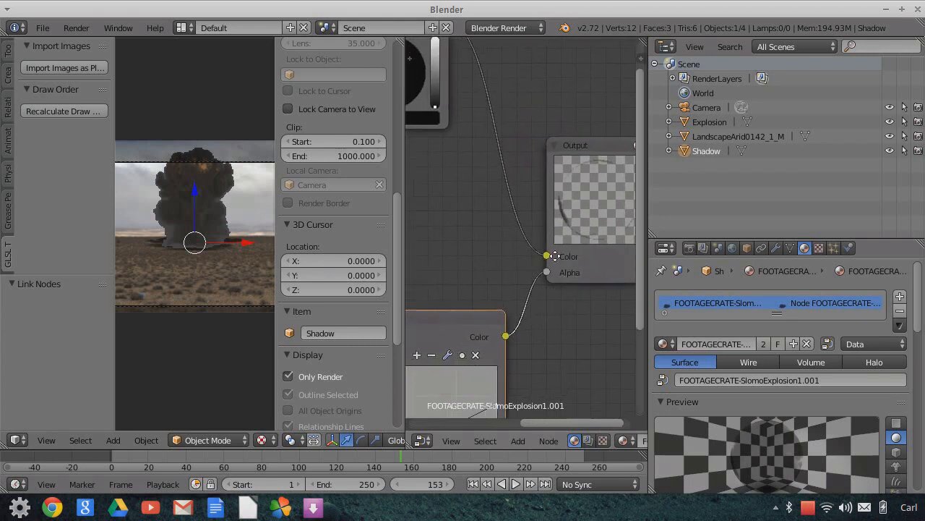
pyautogui.moveTo(549, 302); pyautogui.dragTo(494, 292, button='middle')
pyautogui.moveTo(503, 272); pyautogui.dragTo(505, 286)
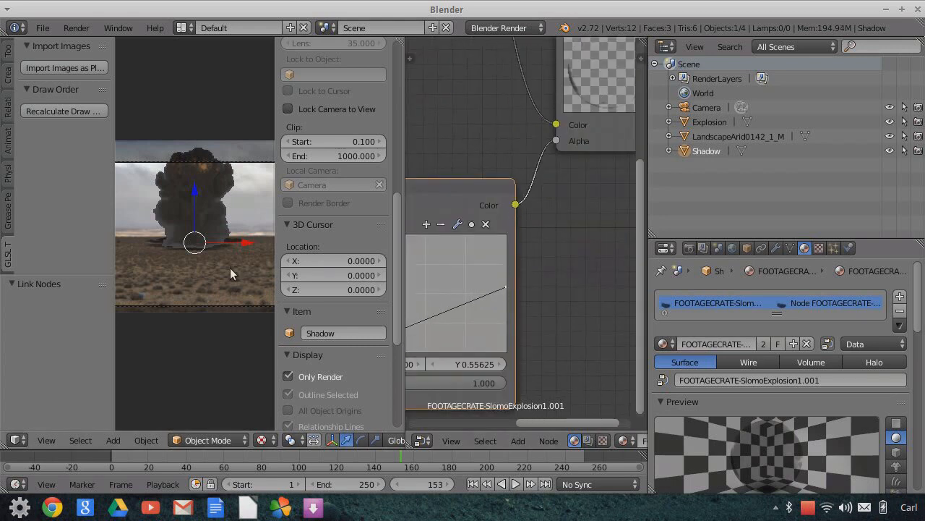
pyautogui.scroll(3, 230, 267)
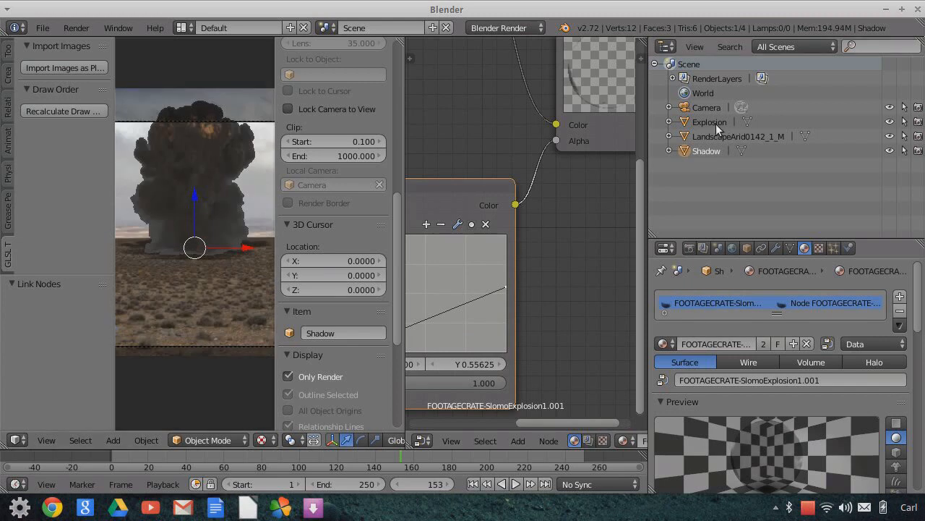
pyautogui.scroll(-2, 194, 249)
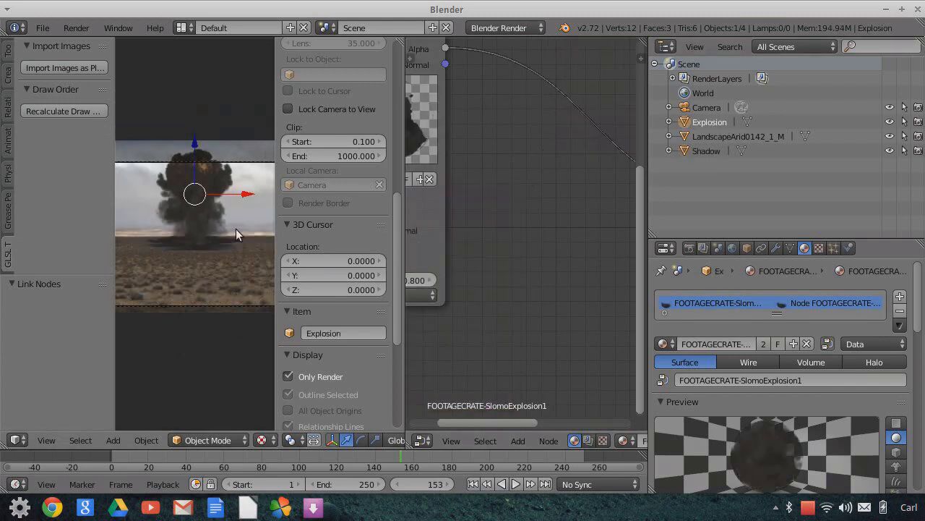
pyautogui.scroll(-1, 211, 252)
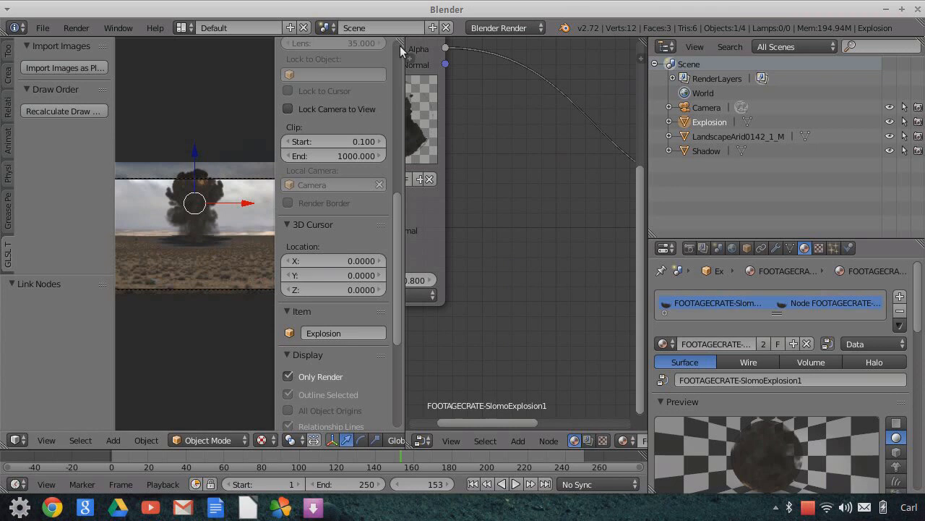
# Merge the node editor area into the 3D view and select the Camera.
pyautogui.moveTo(400, 40); pyautogui.dragTo(535, 159)
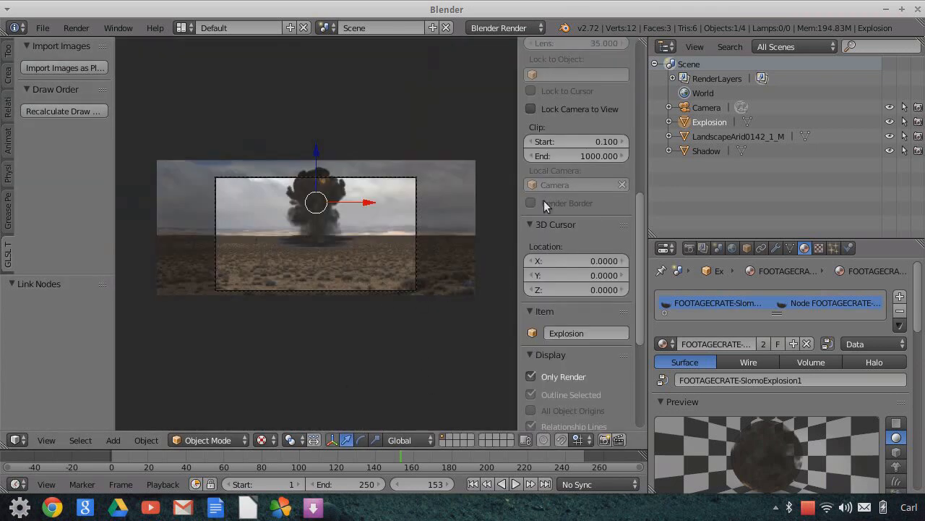
pyautogui.click(684, 108)
pyautogui.scroll(3, 318, 279)
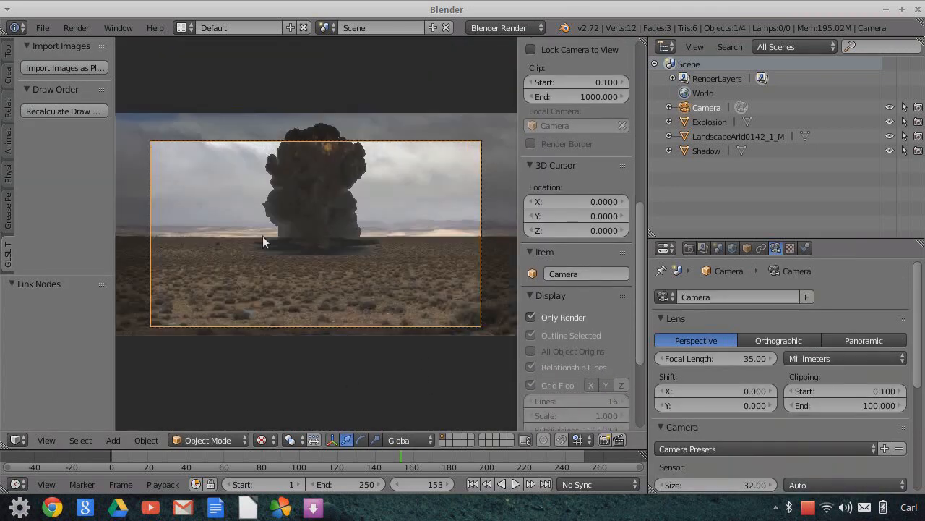
# Rewind to frame 1 and play the animation in the camera view, stopping at frame 107.
pyautogui.click(474, 484)
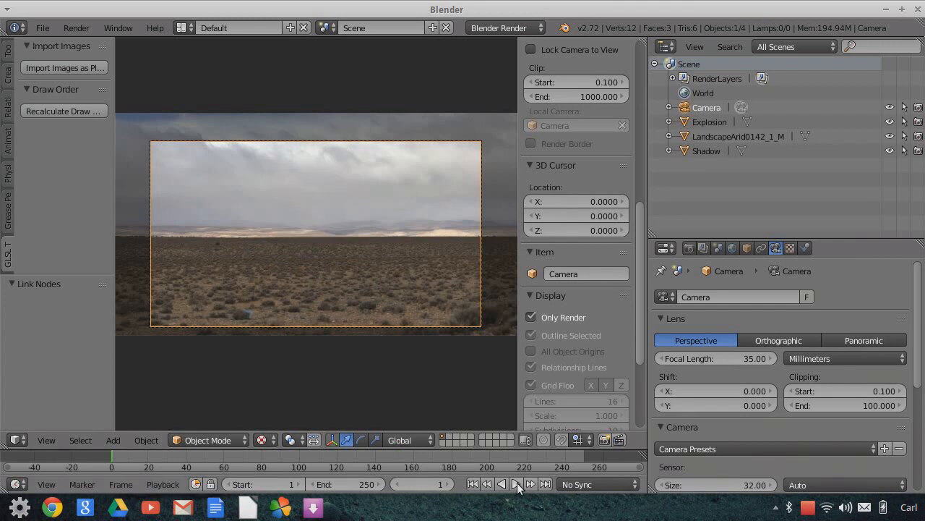
pyautogui.click(516, 484)
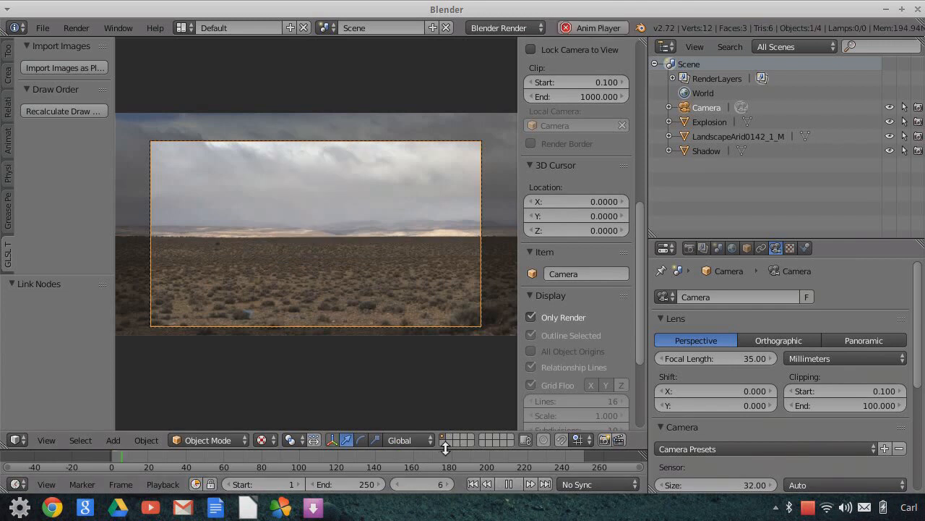
pyautogui.click(508, 485)
# Select the Explosion, LandscapeArid0142_1_M and Shadow planes together and recalculate their draw order.
pyautogui.moveTo(374, 213); pyautogui.dragTo(393, 249, button='middle')
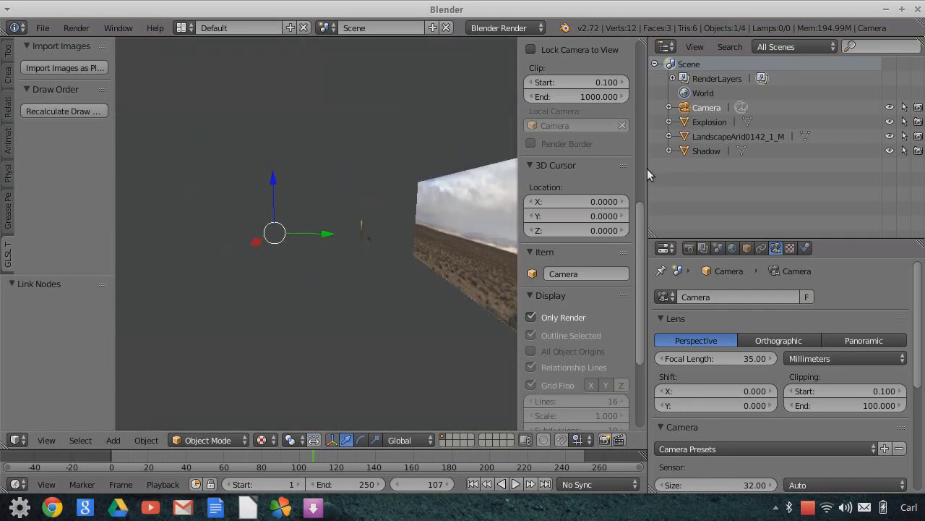
pyautogui.click(700, 123)
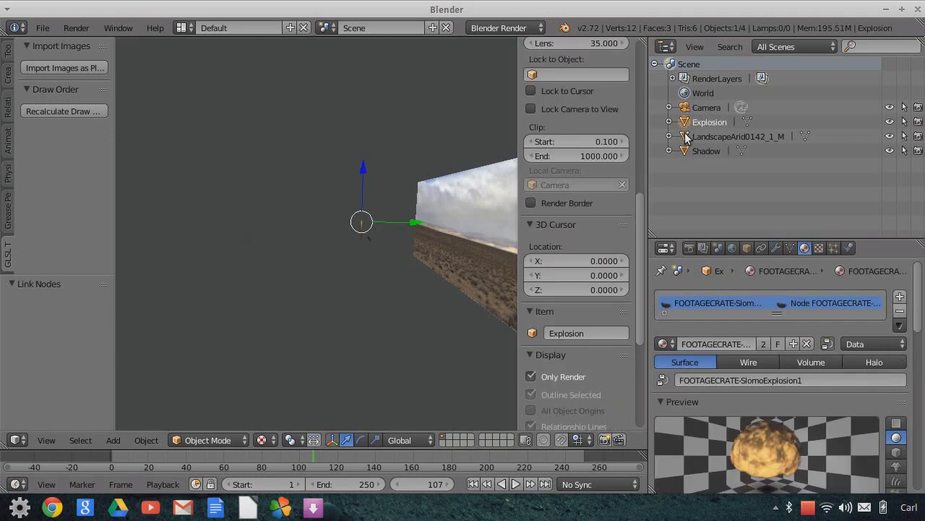
pyautogui.keyDown('shift'); pyautogui.click(685, 133); pyautogui.keyUp('shift')
pyautogui.keyDown('shift'); pyautogui.click(684, 152); pyautogui.keyUp('shift')
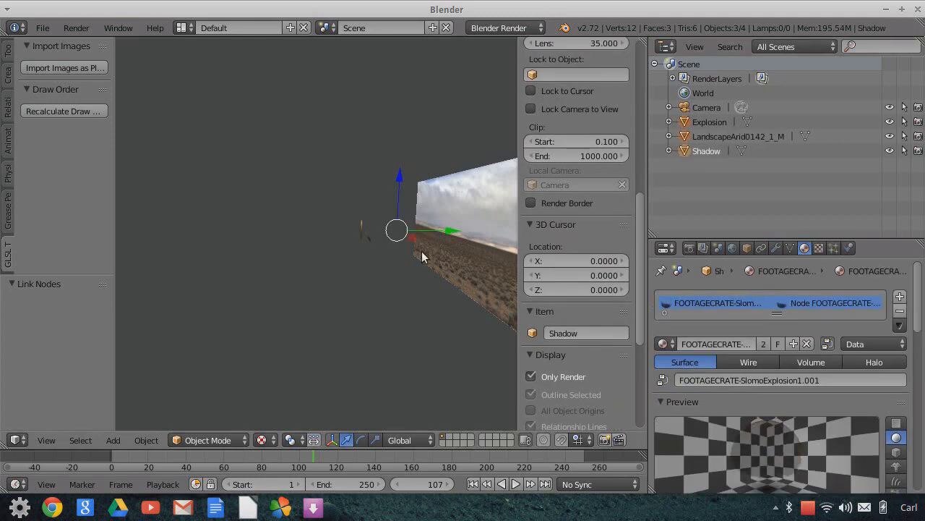
pyautogui.click(62, 110)
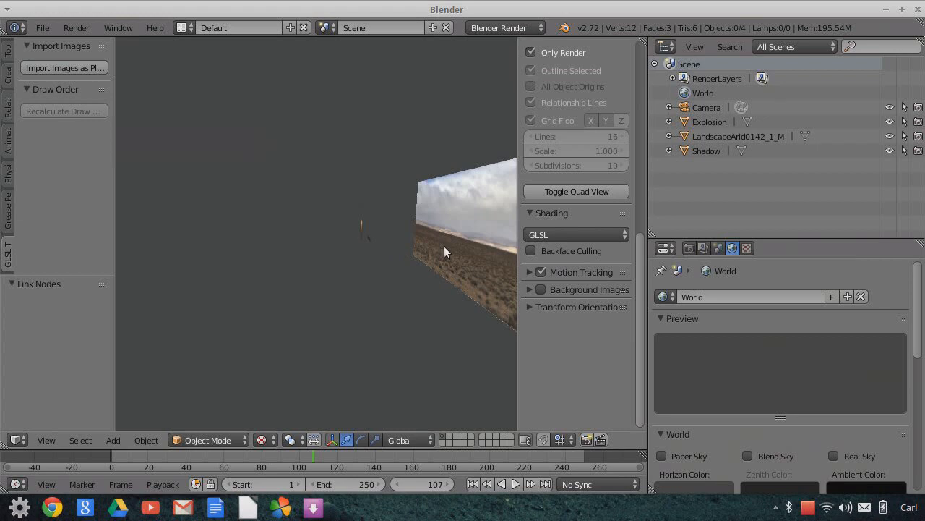
# Turn off the Only Render display option for the 3D view.
pyautogui.moveTo(342, 236); pyautogui.dragTo(492, 264, button='middle')
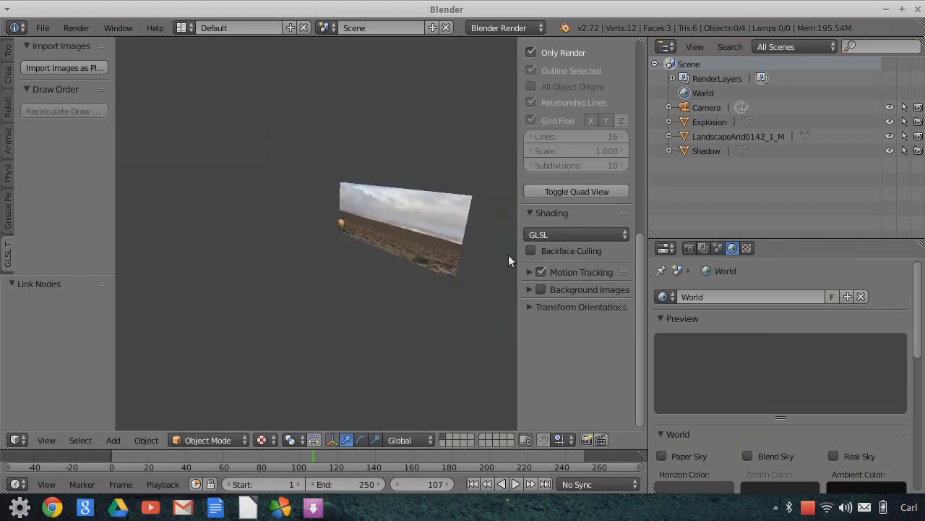
pyautogui.scroll(4, 552, 144)
pyautogui.click(533, 167)
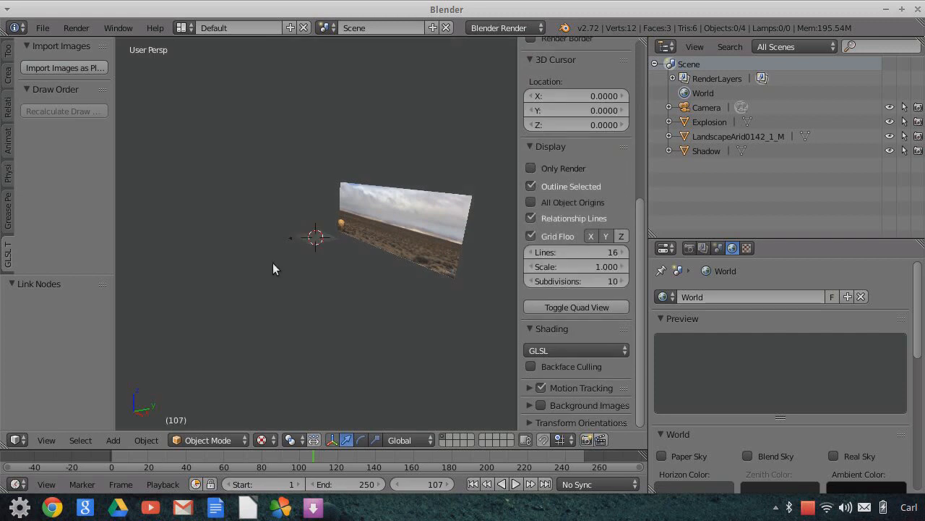
# Inspect the spacing of the planes in perspective, return to the camera view, and select the Camera.
pyautogui.moveTo(406, 239)
pyautogui.mouseDown(button='middle')
pyautogui.moveTo(427, 254)
pyautogui.moveTo(368, 258)
pyautogui.moveTo(384, 263)
pyautogui.moveTo(415, 246)
pyautogui.mouseUp(button='middle')
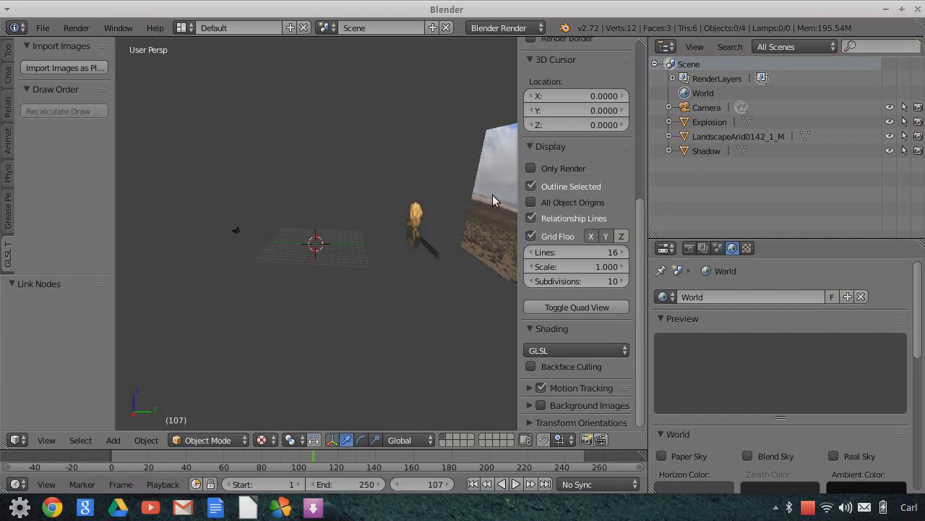
pyautogui.scroll(-2, 492, 195)
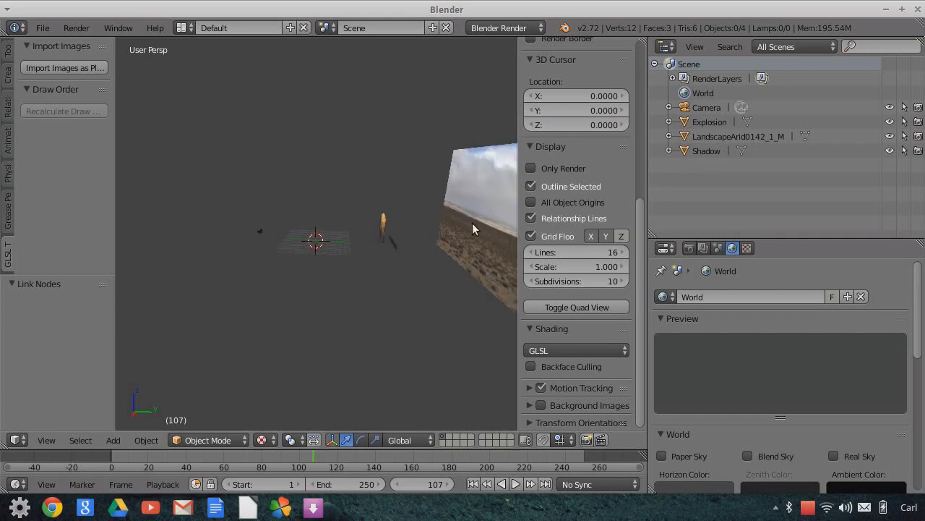
pyautogui.click(59, 439)
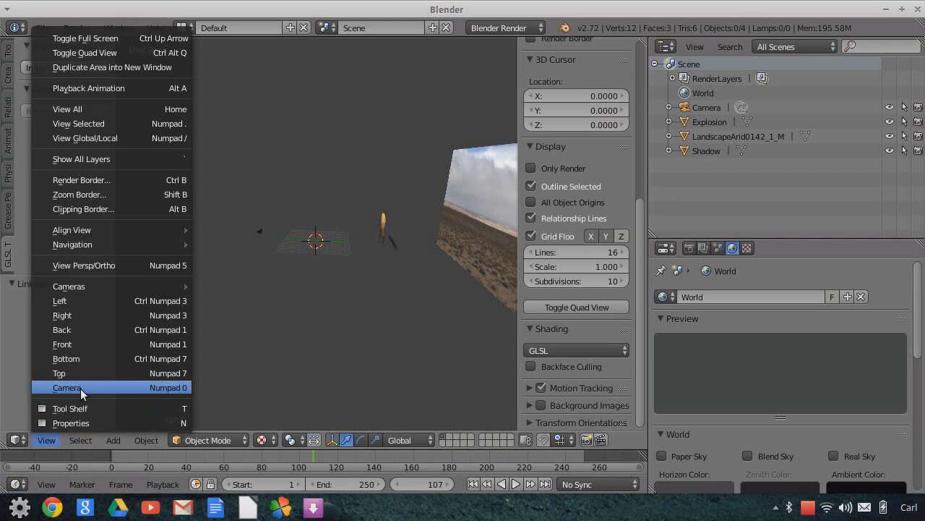
pyautogui.click(80, 388)
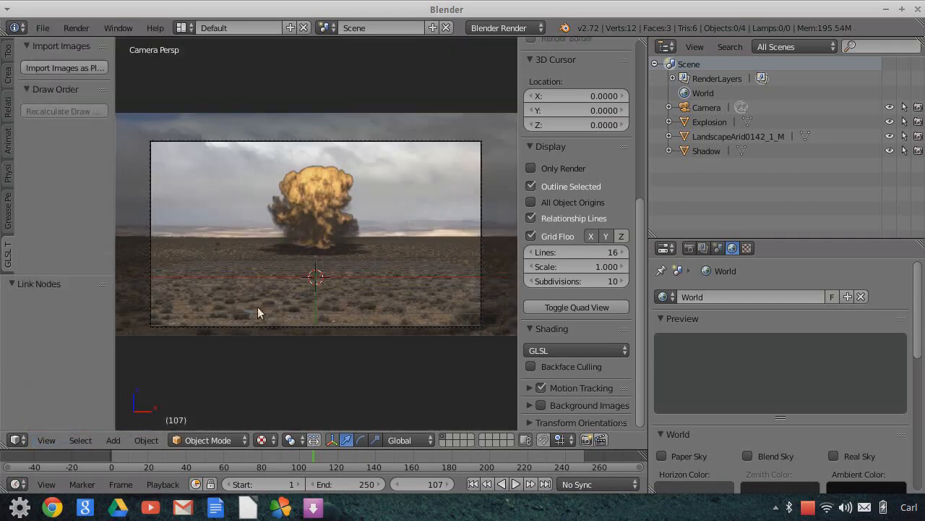
pyautogui.click(705, 108)
pyautogui.scroll(4, 350, 231)
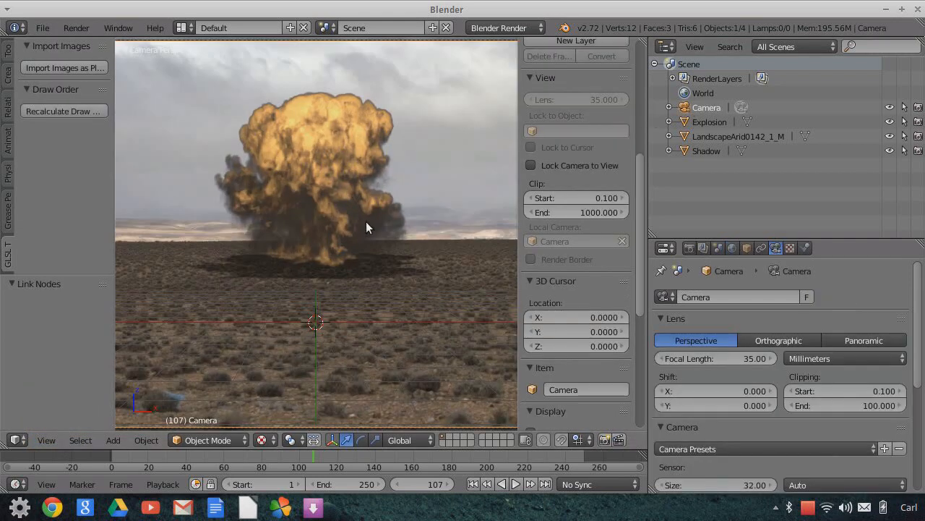
pyautogui.scroll(-4, 363, 186)
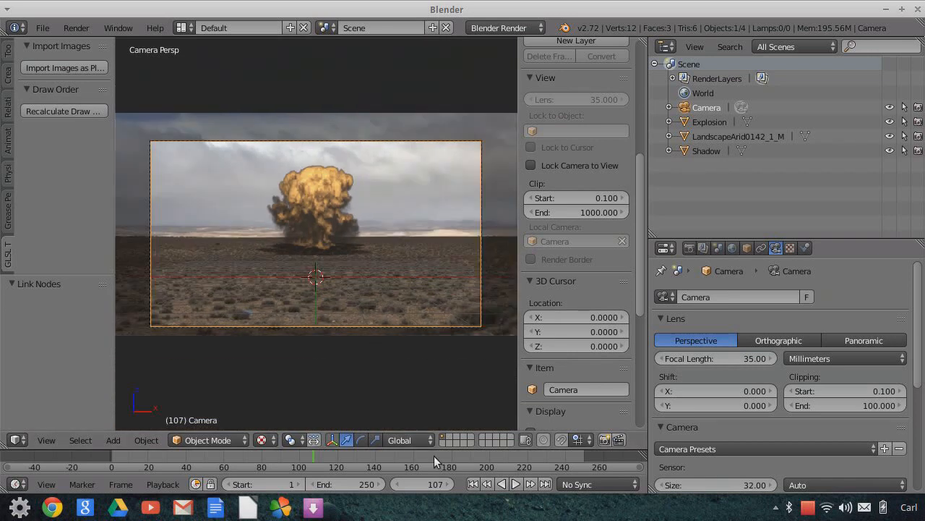
# Play the animation from frame 102 in the camera view, stop at frame 145, and inspect the smoke up close.
pyautogui.click(302, 455)
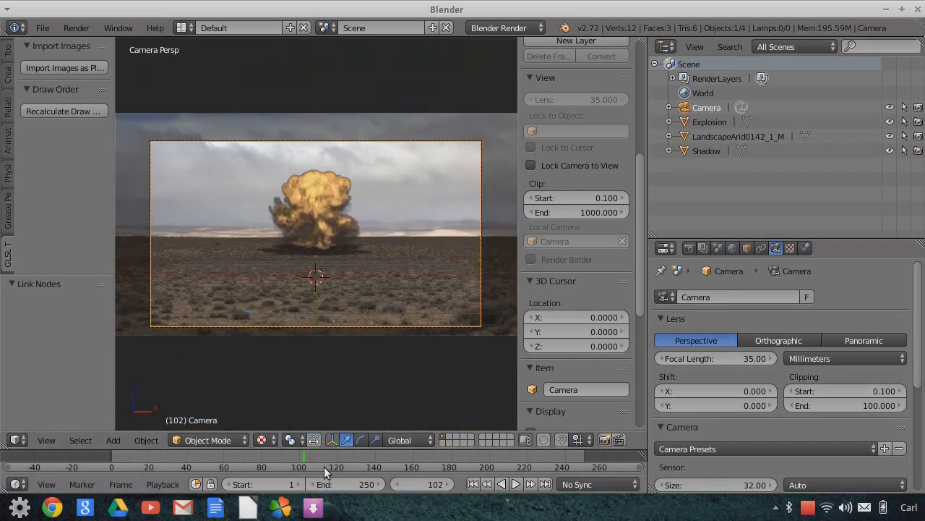
pyautogui.click(516, 484)
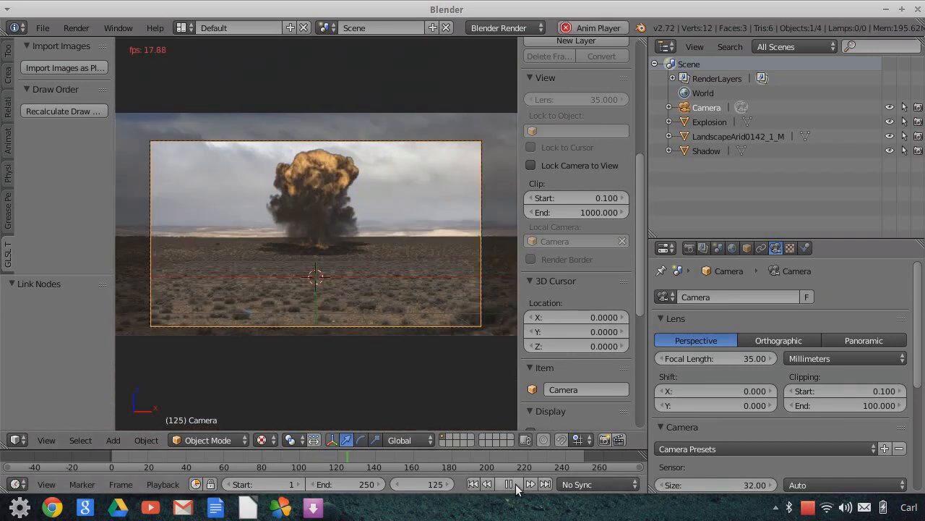
pyautogui.click(510, 484)
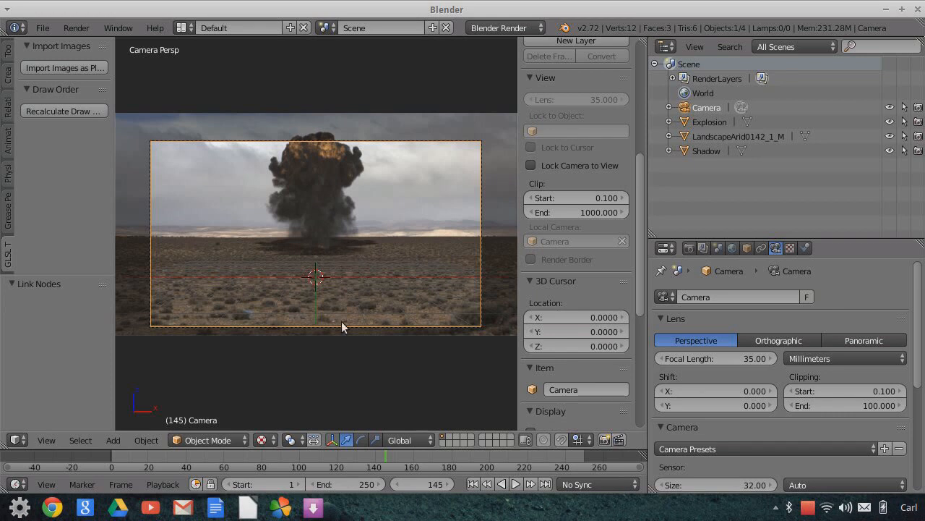
pyautogui.press('Home')
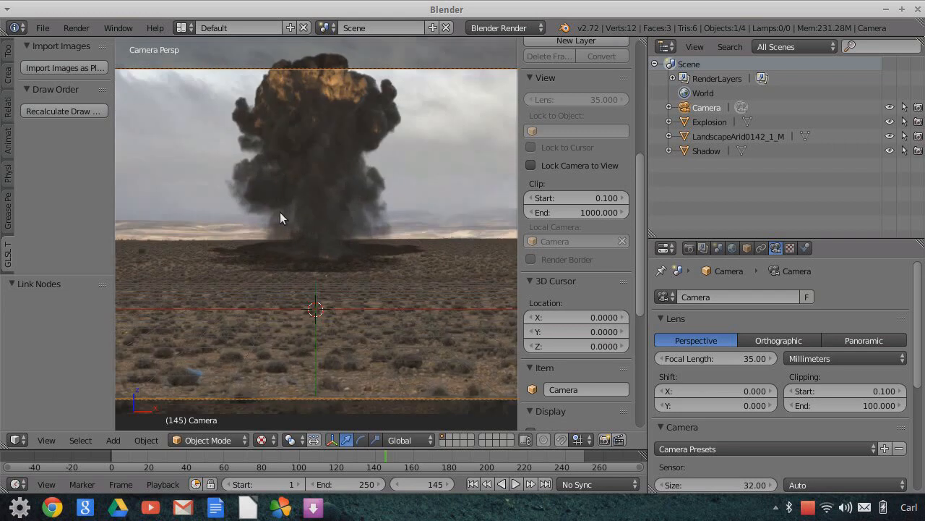
pyautogui.scroll(-2, 343, 252)
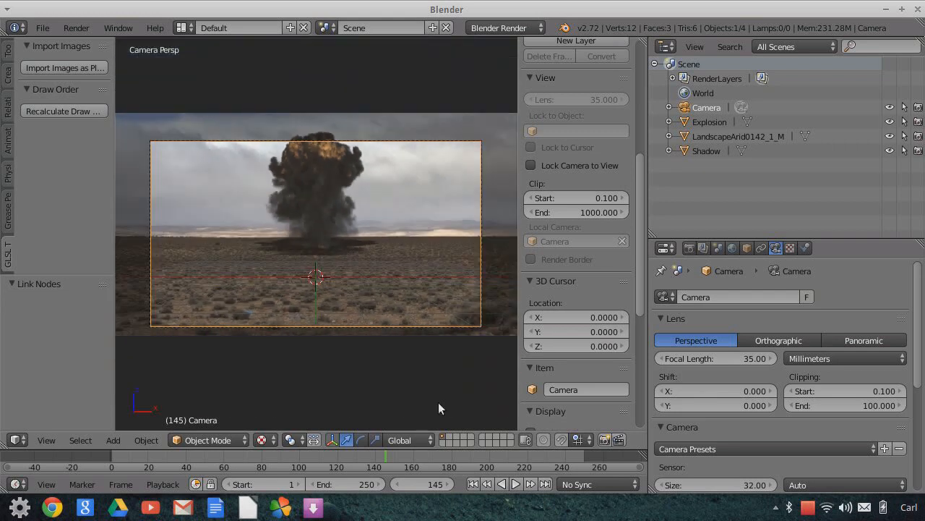
# Scrub the timeline from frame 166 back to frame 115 and examine the outline of the explosion up close.
pyautogui.click(424, 456)
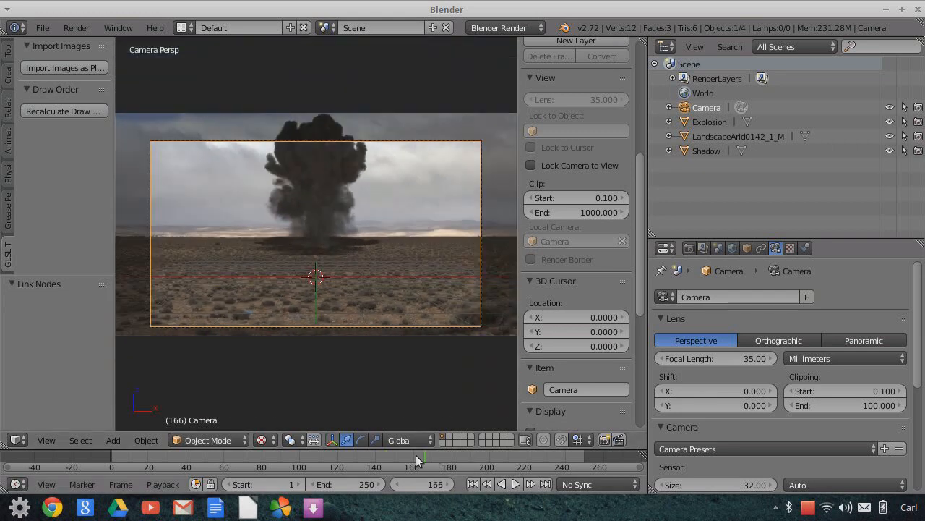
pyautogui.moveTo(417, 458); pyautogui.dragTo(405, 473)
pyautogui.click(375, 452)
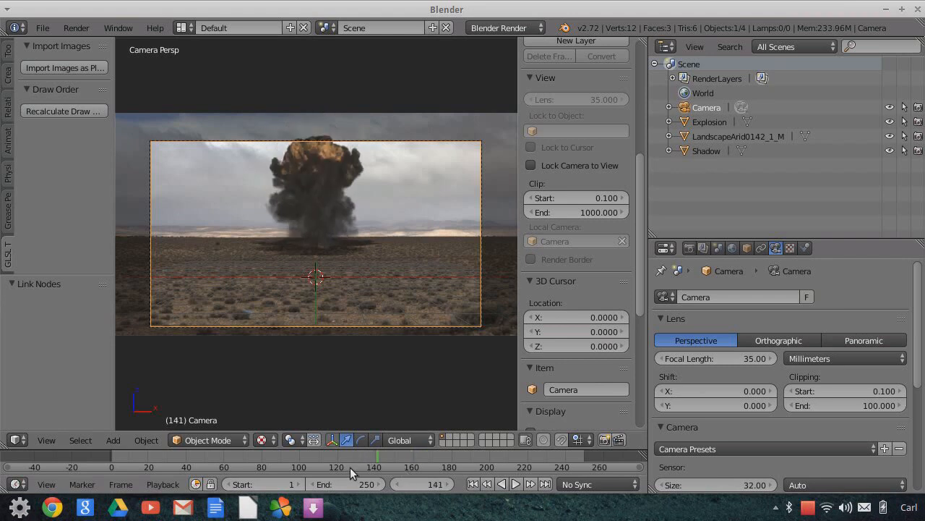
pyautogui.click(333, 459)
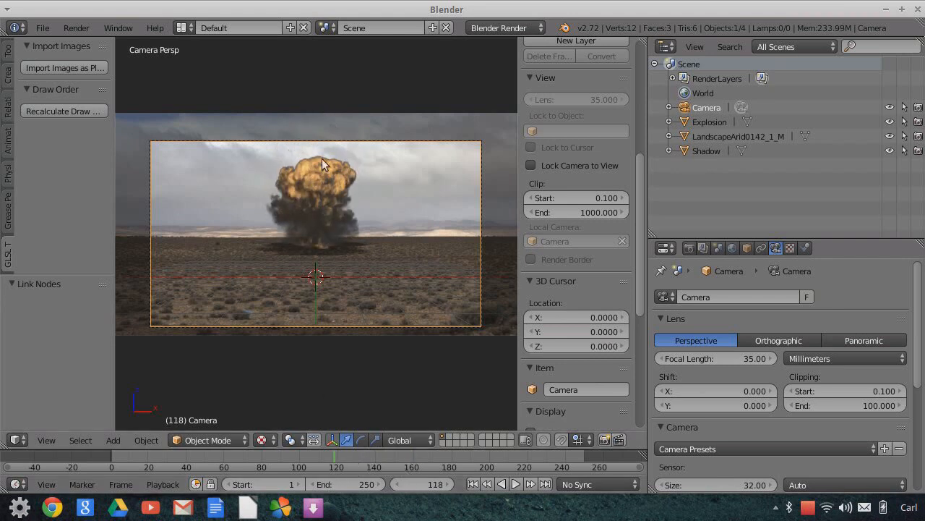
pyautogui.click(329, 458)
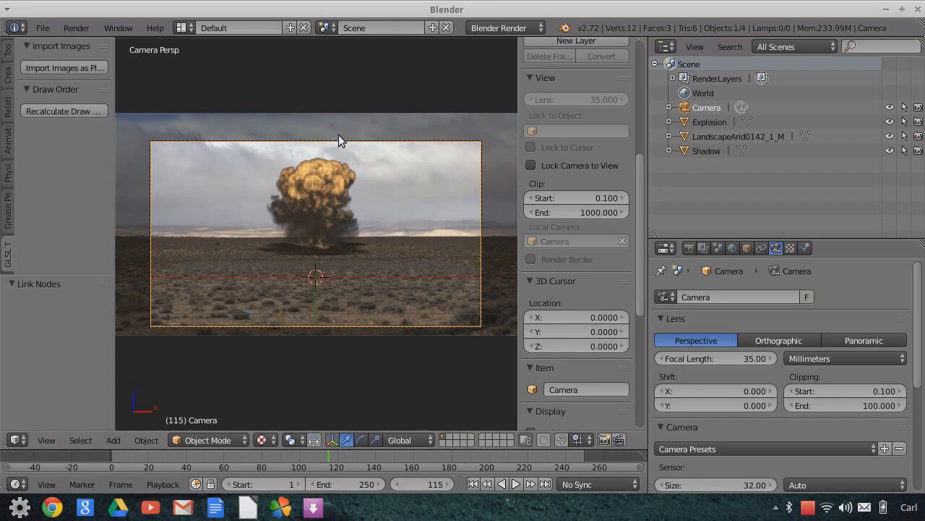
pyautogui.scroll(3, 319, 188)
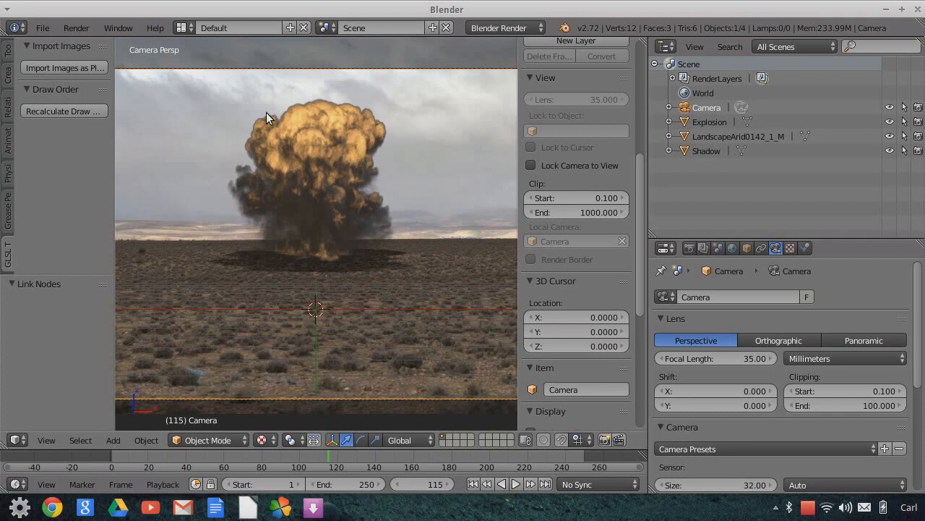
pyautogui.scroll(2, 378, 212)
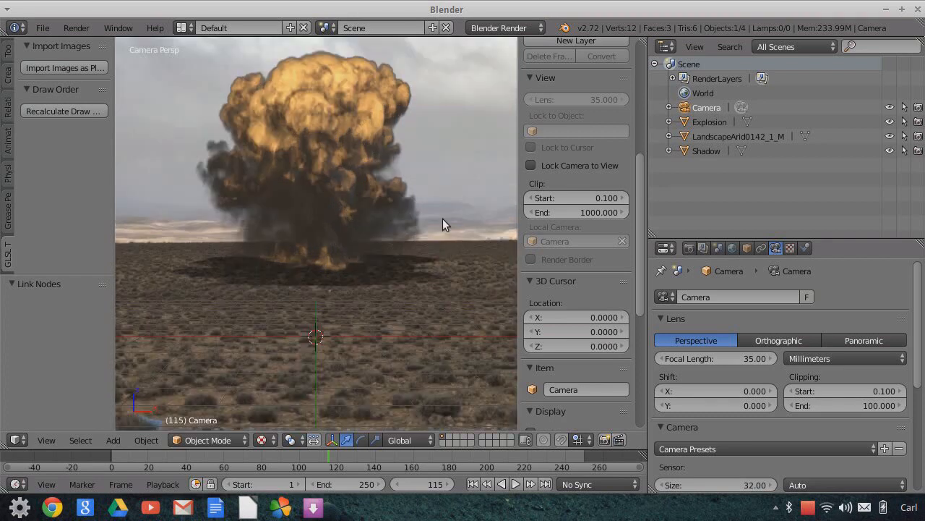
pyautogui.scroll(-1, 564, 206)
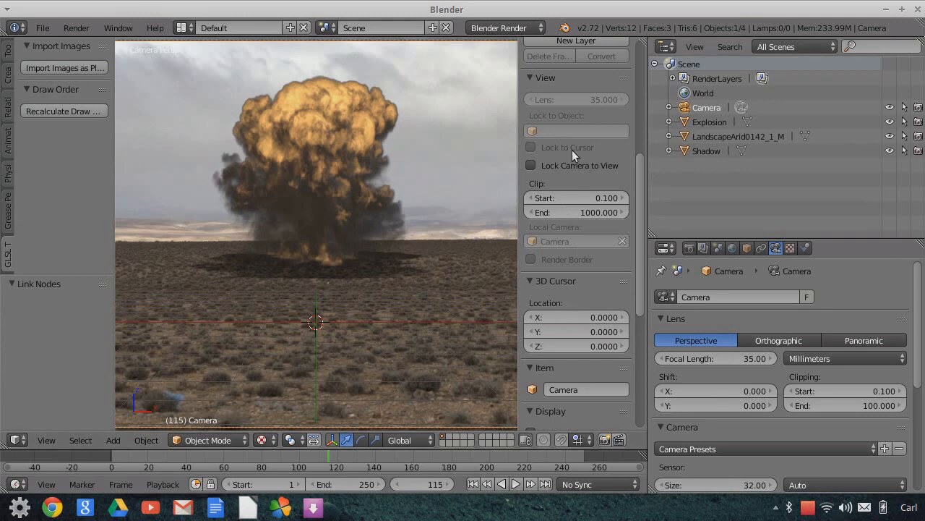
# Select the Explosion plane, split the 3D view, and show its material nodes in a Node Editor in the new area.
pyautogui.rightClick(515, 155)
pyautogui.moveTo(644, 42); pyautogui.dragTo(368, 181)
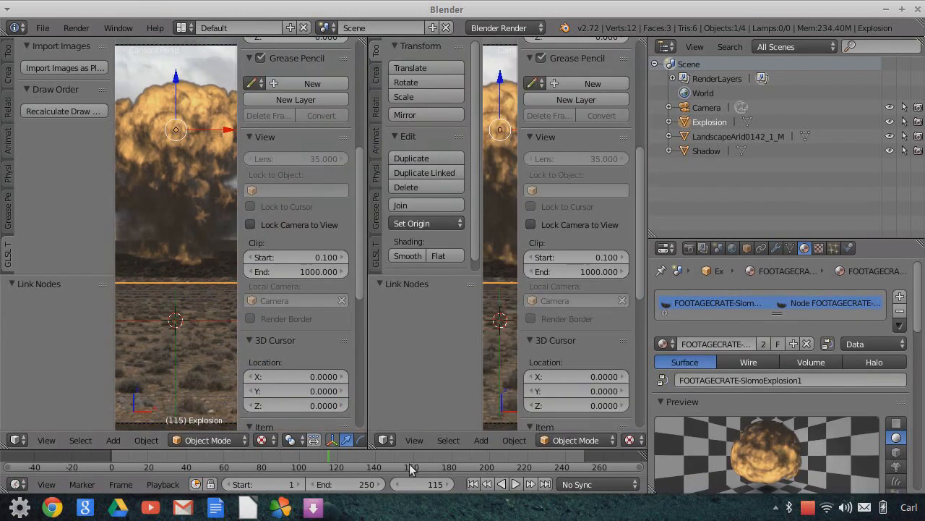
pyautogui.click(377, 439)
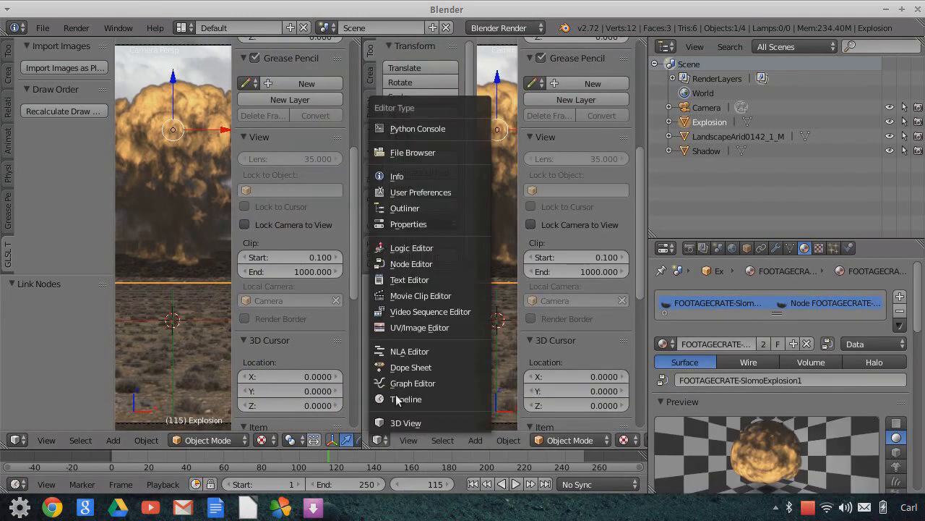
pyautogui.click(399, 267)
pyautogui.press('n')
pyautogui.scroll(9, 521, 298)
pyautogui.moveTo(490, 277); pyautogui.dragTo(448, 243, button='middle')
pyautogui.moveTo(401, 190); pyautogui.dragTo(361, 187)
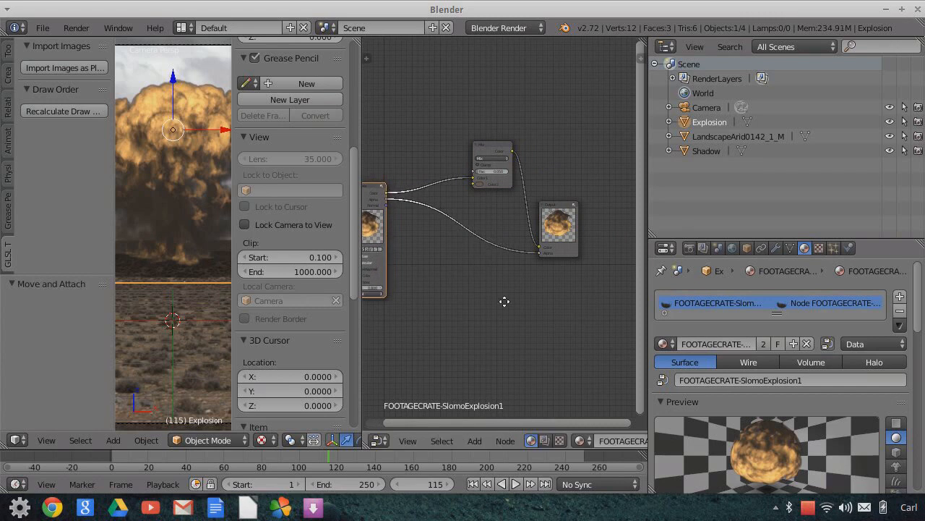
pyautogui.moveTo(503, 297); pyautogui.dragTo(557, 311, button='middle')
# Add an RGB Curves node on the alpha link between the Explosion's Material and Output nodes.
pyautogui.click(475, 440)
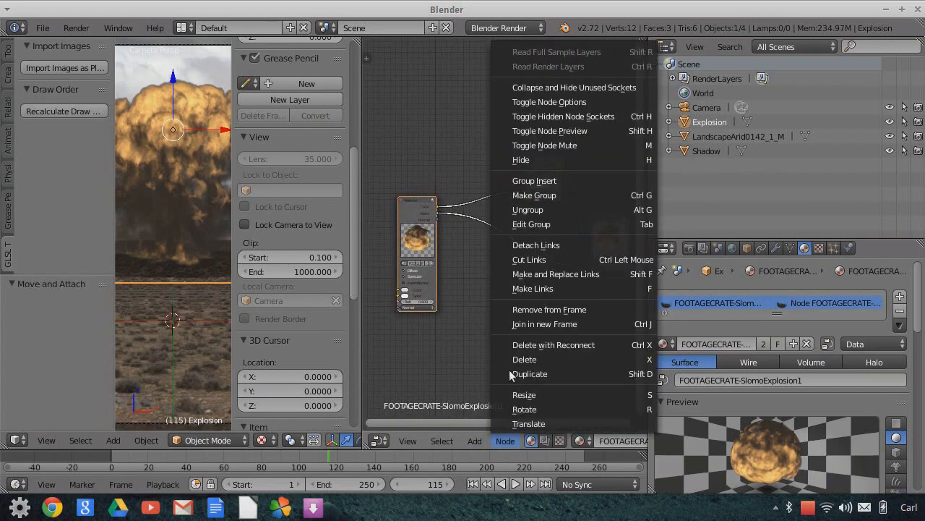
pyautogui.moveTo(506, 380)
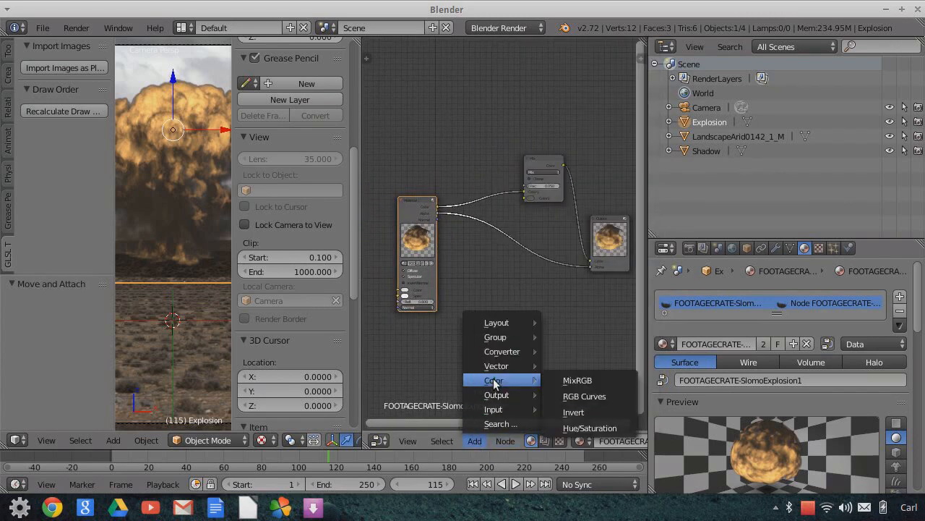
pyautogui.click(591, 397)
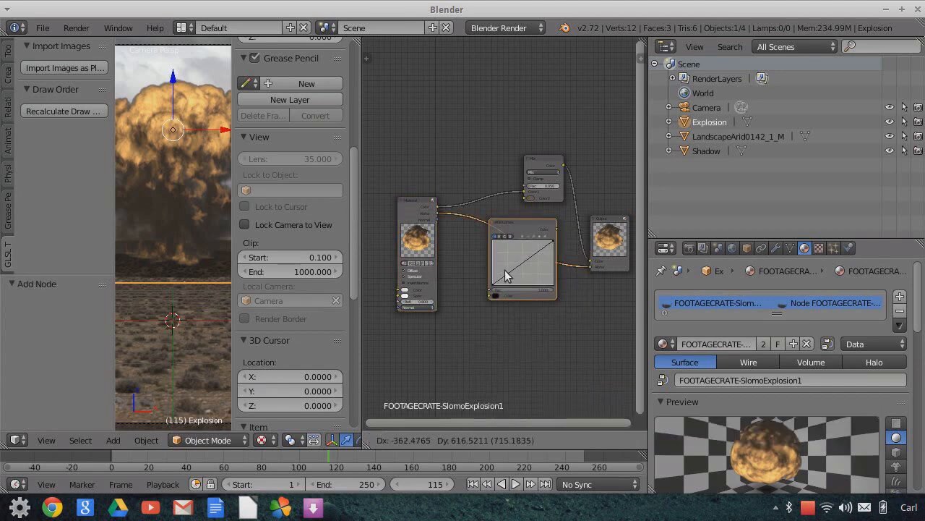
pyautogui.click(500, 277)
pyautogui.scroll(4, 550, 369)
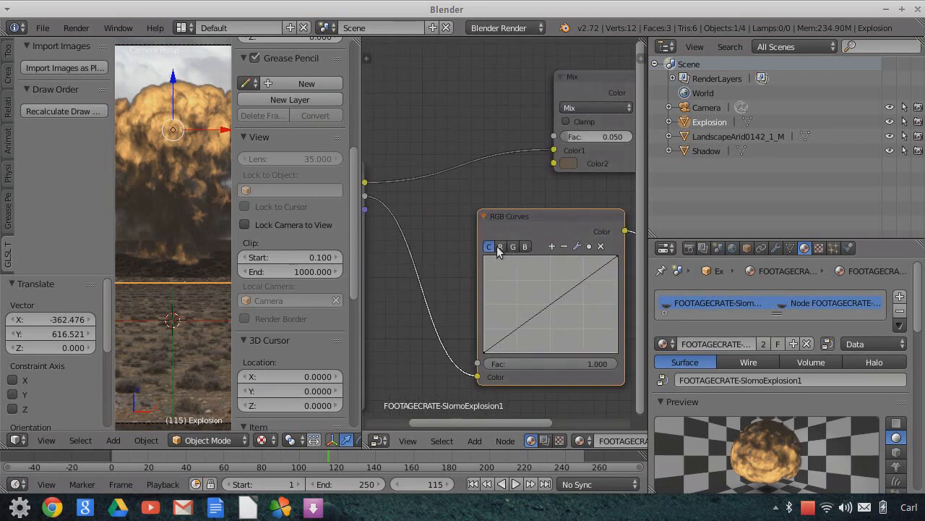
# Lower the middle of the alpha RGB curve with a control point at about X 0.559, Y 0.400.
pyautogui.moveTo(554, 302); pyautogui.dragTo(556, 310)
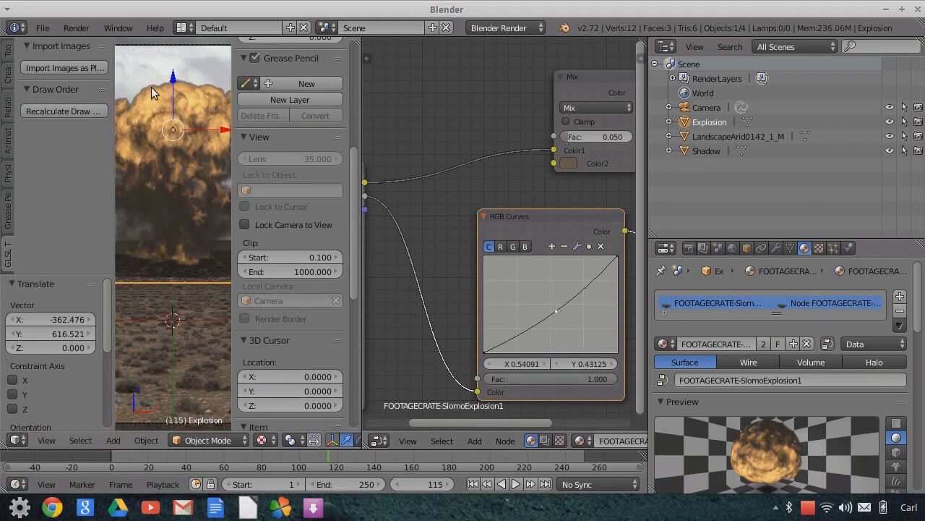
pyautogui.scroll(-2, 160, 201)
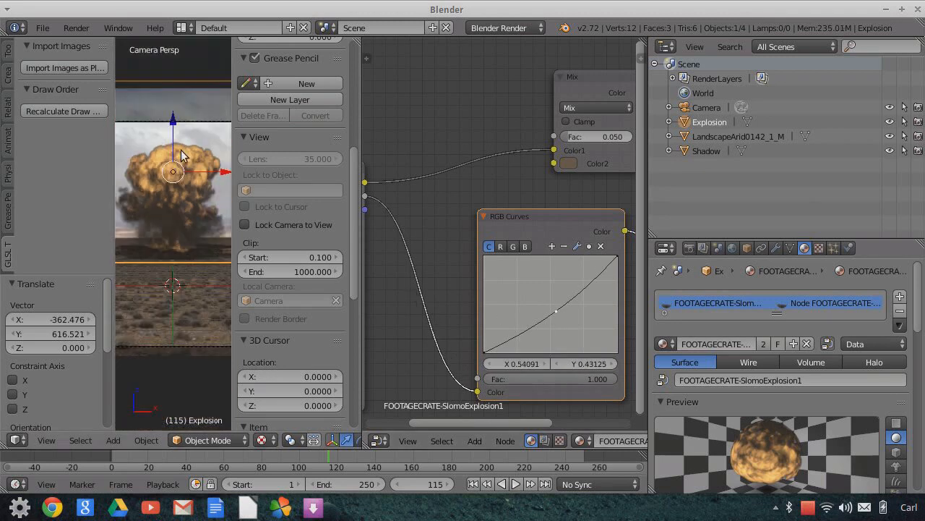
pyautogui.moveTo(555, 311); pyautogui.dragTo(558, 314)
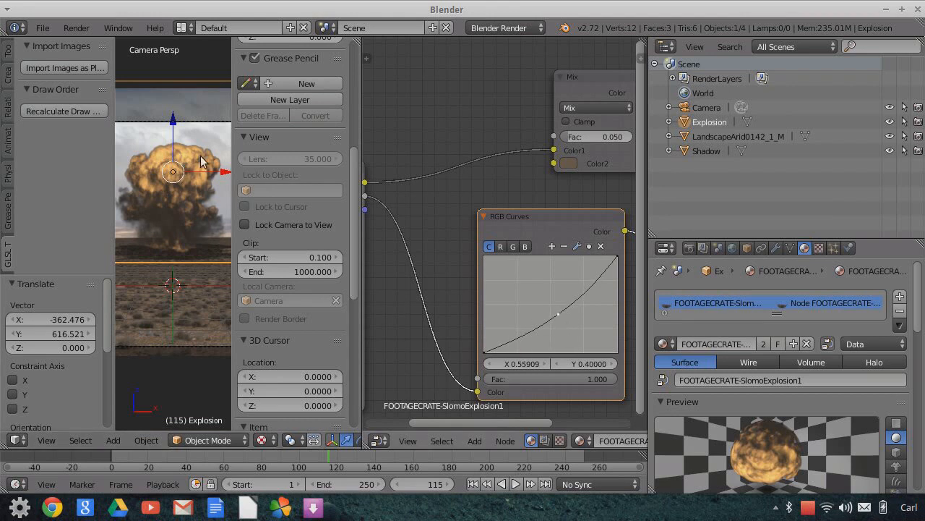
pyautogui.scroll(2, 184, 153)
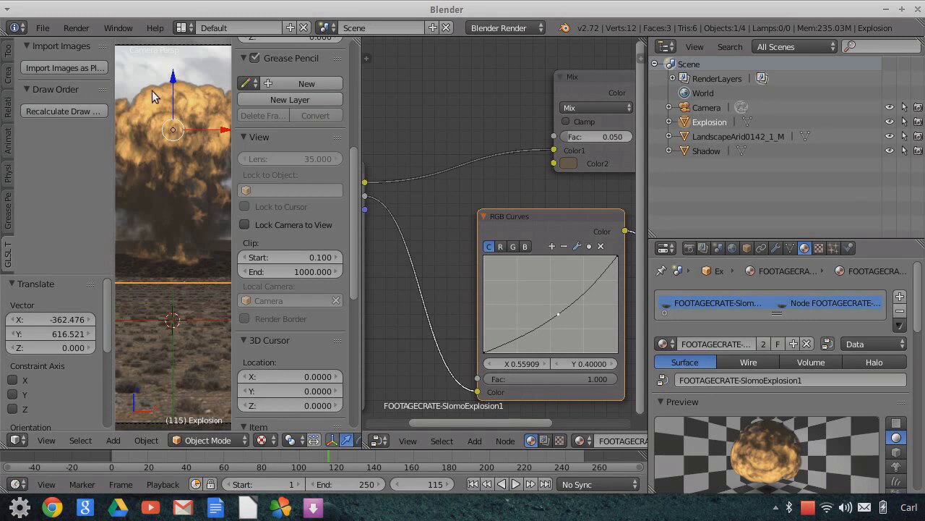
# Merge the node editor area into the 3D view and play the animation with the Camera selected, stopping at frame 204.
pyautogui.moveTo(359, 38); pyautogui.dragTo(434, 91)
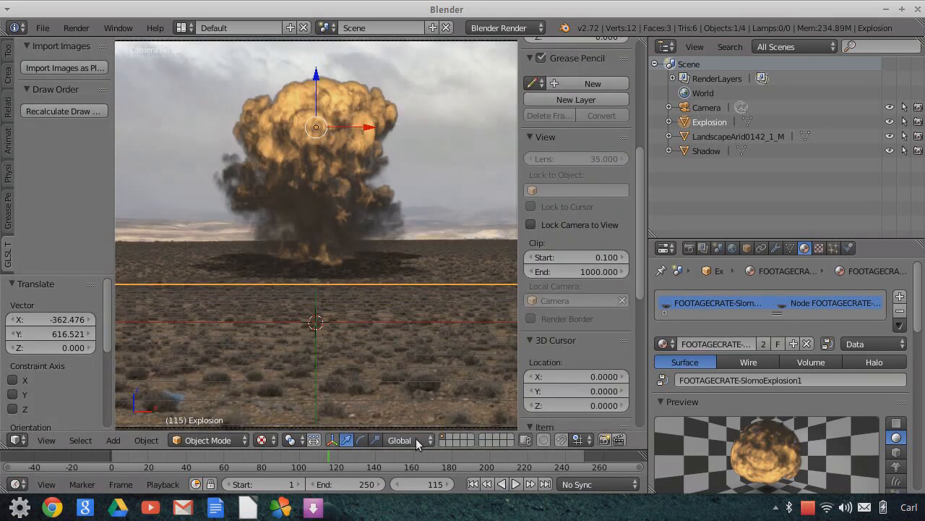
pyautogui.click(516, 483)
pyautogui.scroll(-2, 352, 255)
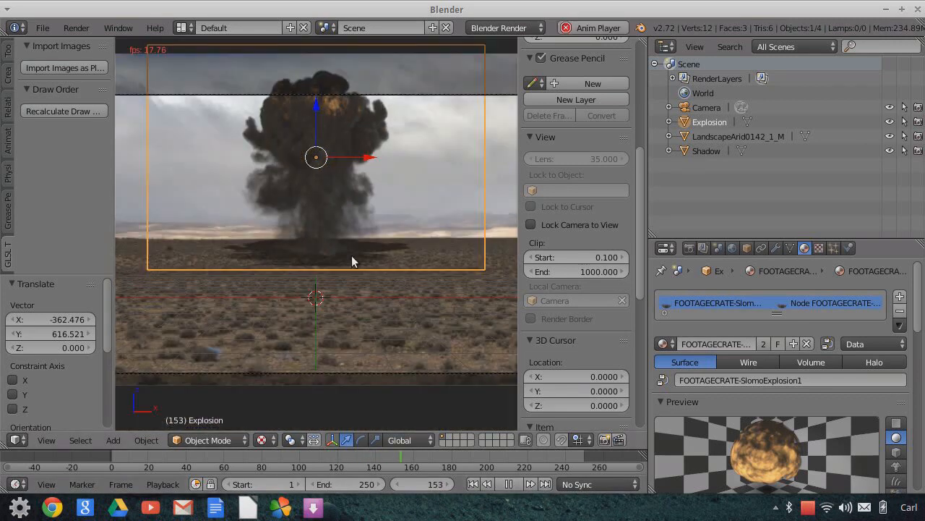
pyautogui.scroll(-1, 351, 255)
pyautogui.click(687, 108)
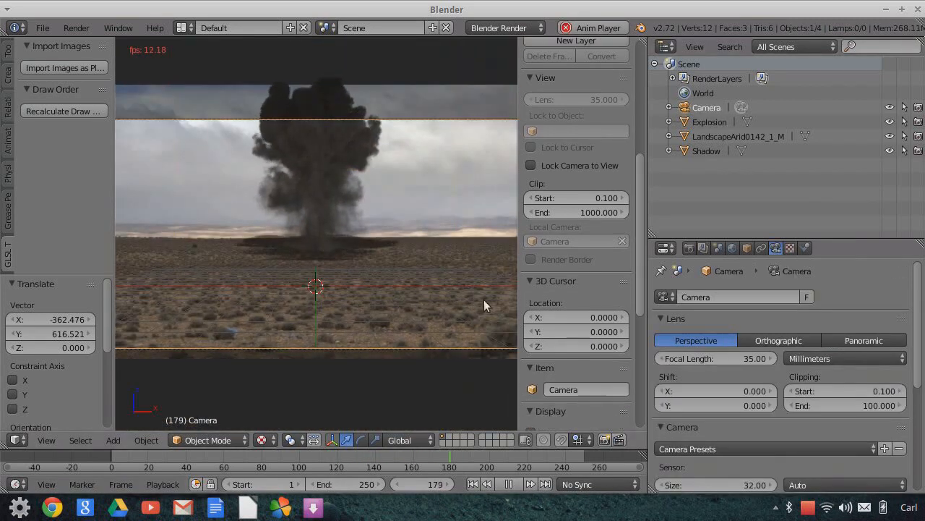
pyautogui.click(508, 484)
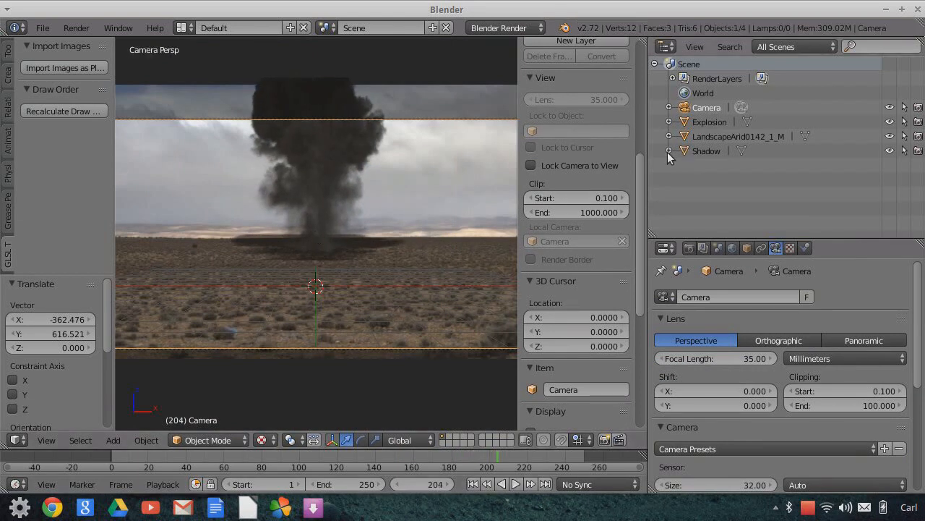
# Scale the Shadow plane by about 0.878 along Z and move it about -0.323 along Z.
pyautogui.click(690, 151)
pyautogui.press('s')
pyautogui.press('z')
pyautogui.click(427, 275)
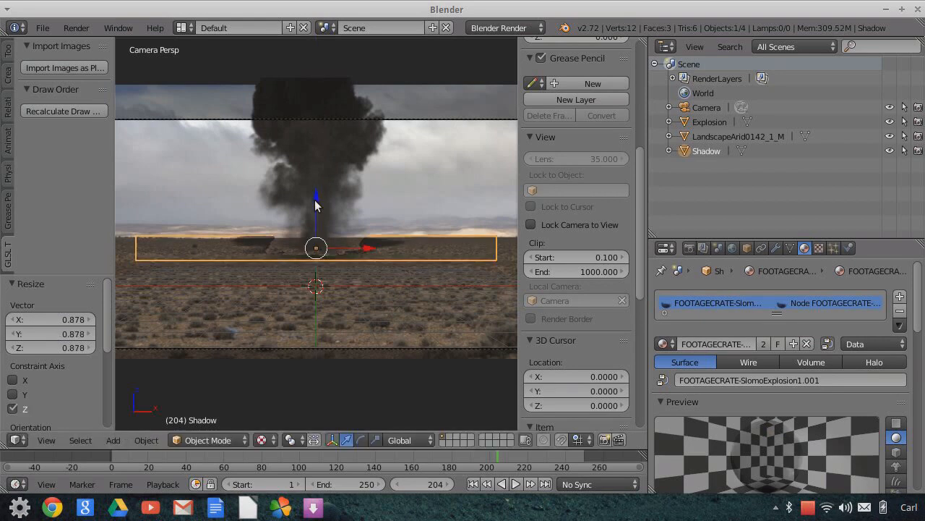
pyautogui.press('g')
pyautogui.press('z')
pyautogui.click(407, 290)
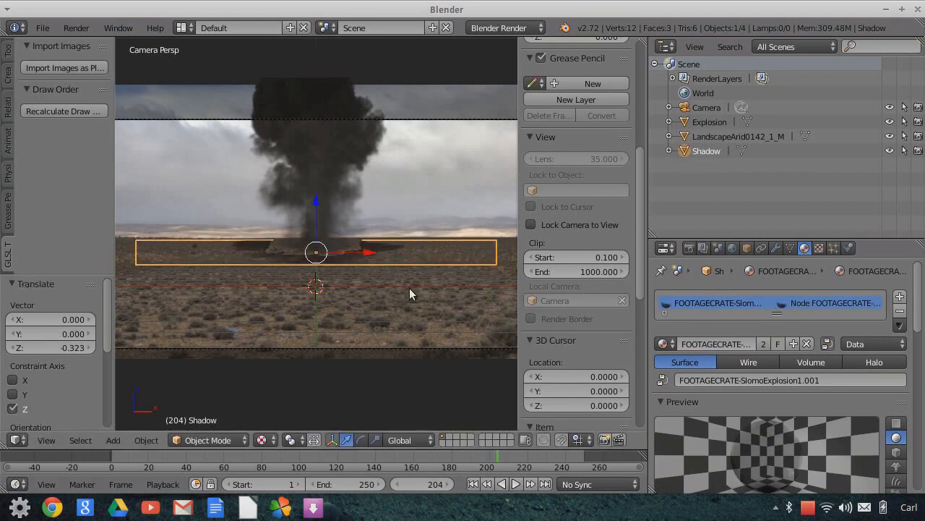
# Scale the Shadow plane by about 0.955 along Z and move it about 0.054 along Z.
pyautogui.press('s')
pyautogui.press('z')
pyautogui.click(405, 286)
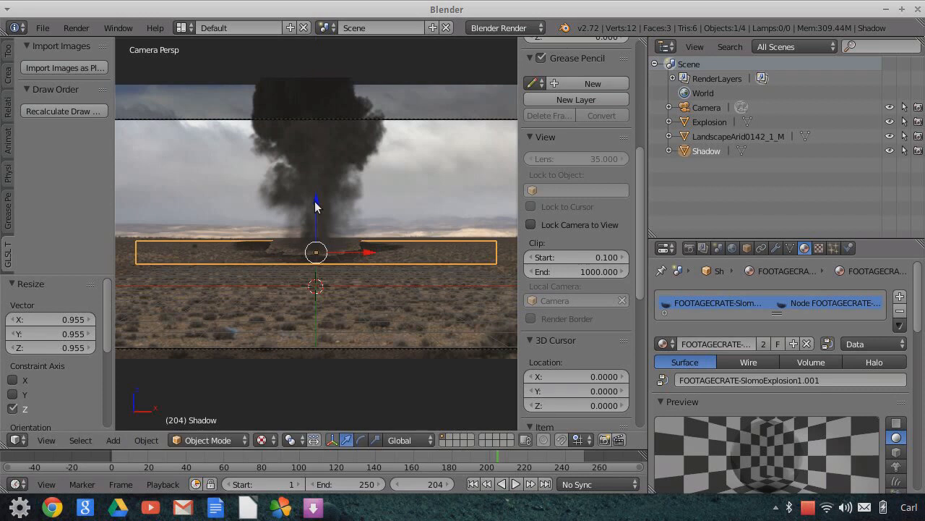
pyautogui.press('g')
pyautogui.press('z')
pyautogui.click(314, 200)
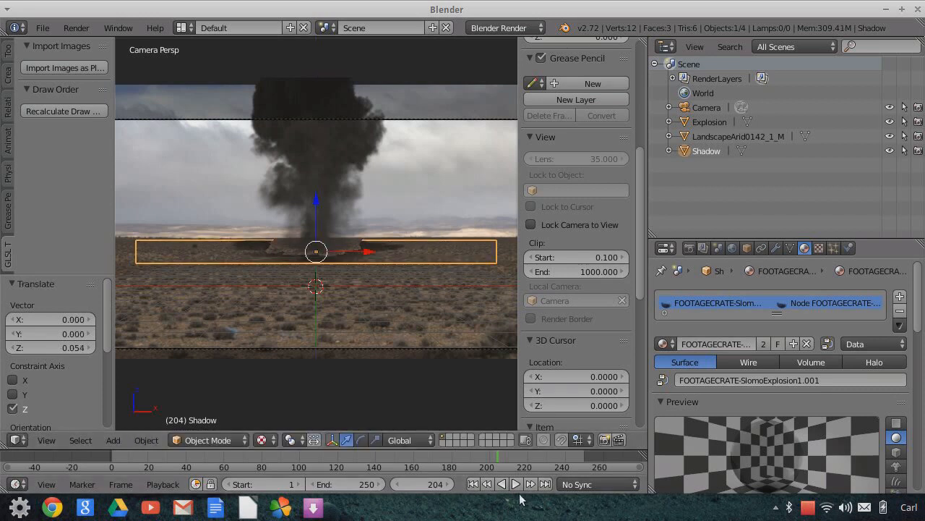
# Select the Camera and scrub back to frame 112 to check the explosion and shadow against the landscape.
pyautogui.click(684, 107)
pyautogui.scroll(-2, 347, 255)
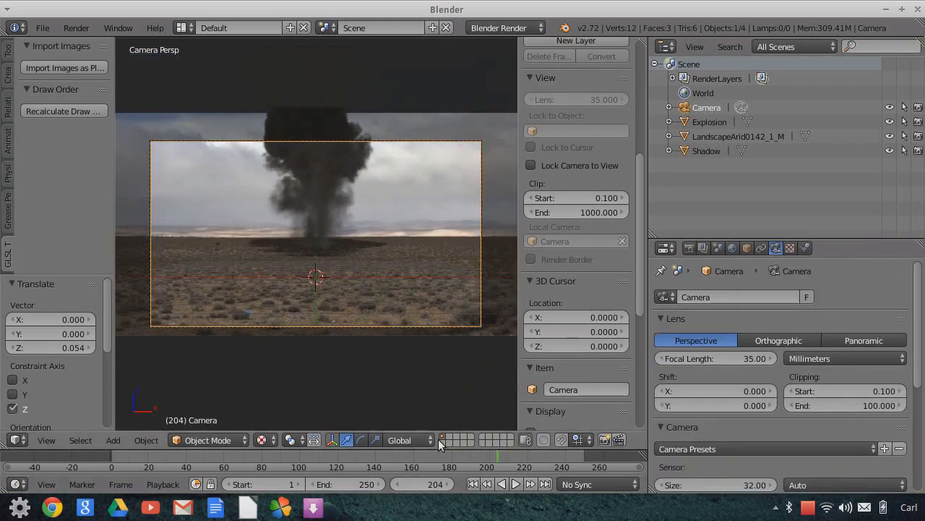
pyautogui.click(460, 455)
pyautogui.click(374, 457)
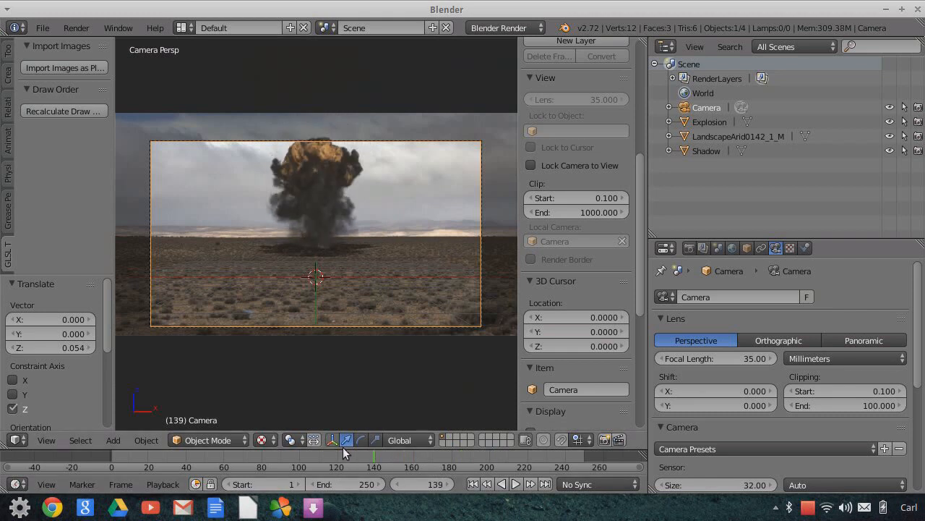
pyautogui.click(346, 455)
pyautogui.click(325, 452)
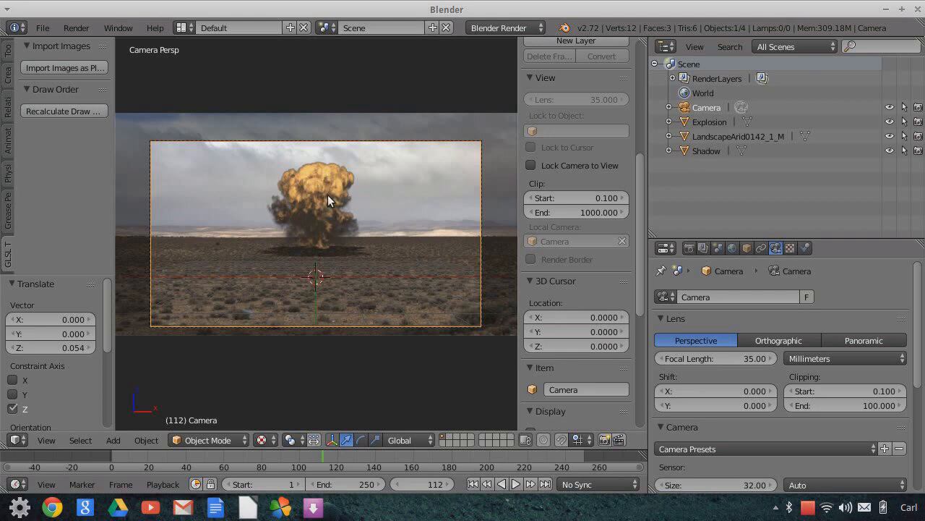
pyautogui.scroll(2, 350, 253)
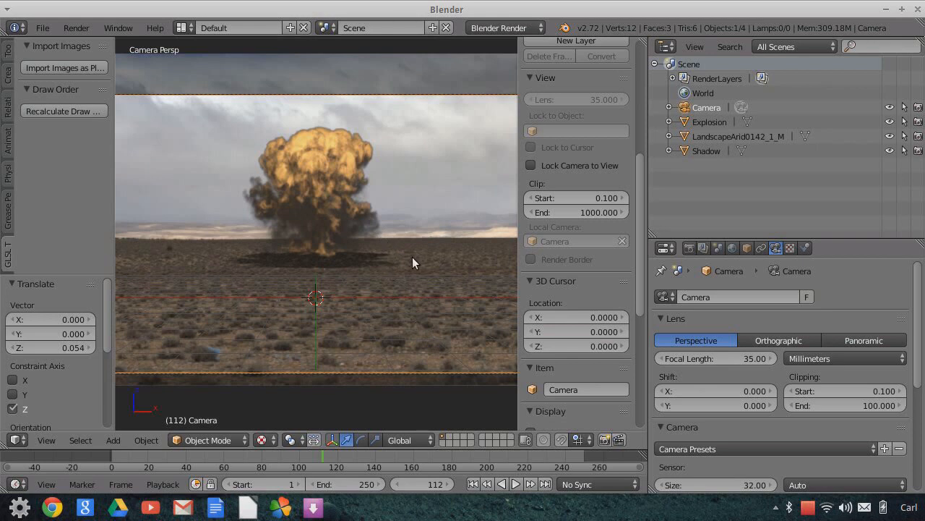
pyautogui.scroll(-1, 409, 257)
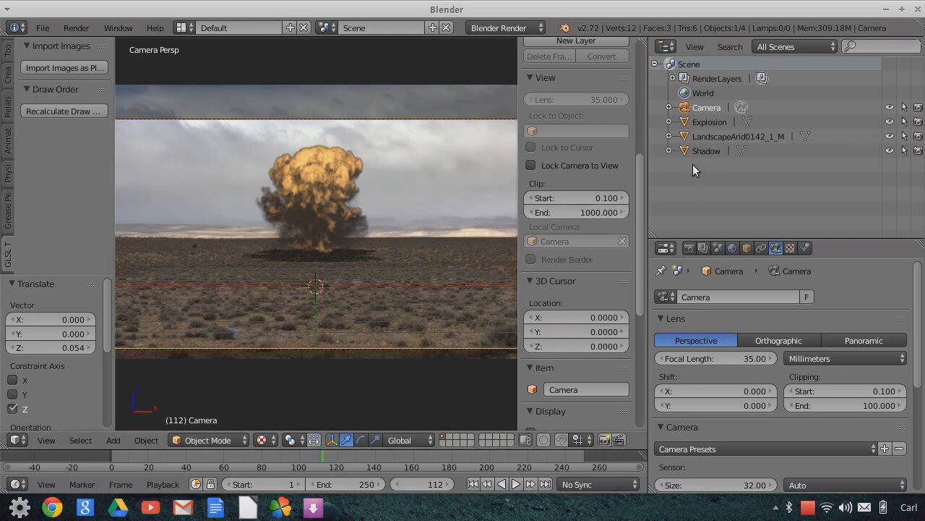
# Hide the Shadow and LandscapeArid0142_1_M planes from both the viewport and the render.
pyautogui.click(891, 151)
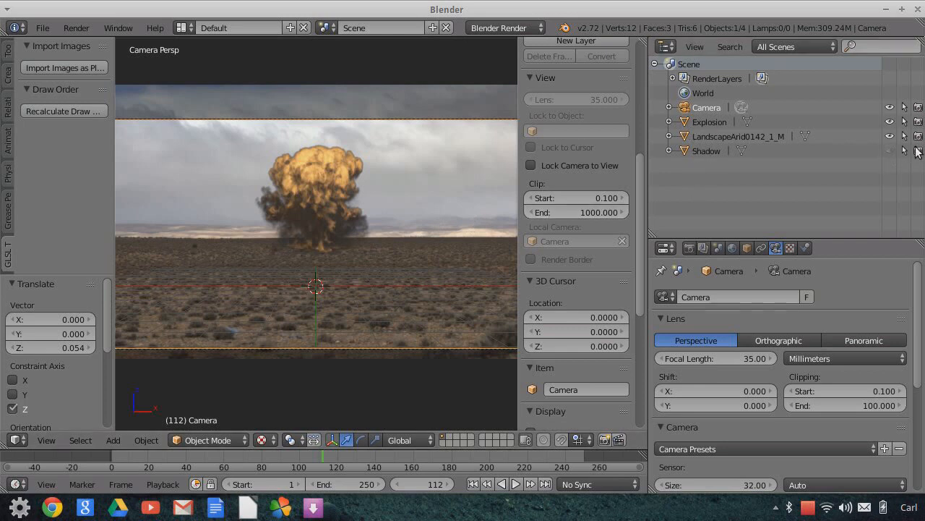
pyautogui.click(918, 136)
pyautogui.click(890, 136)
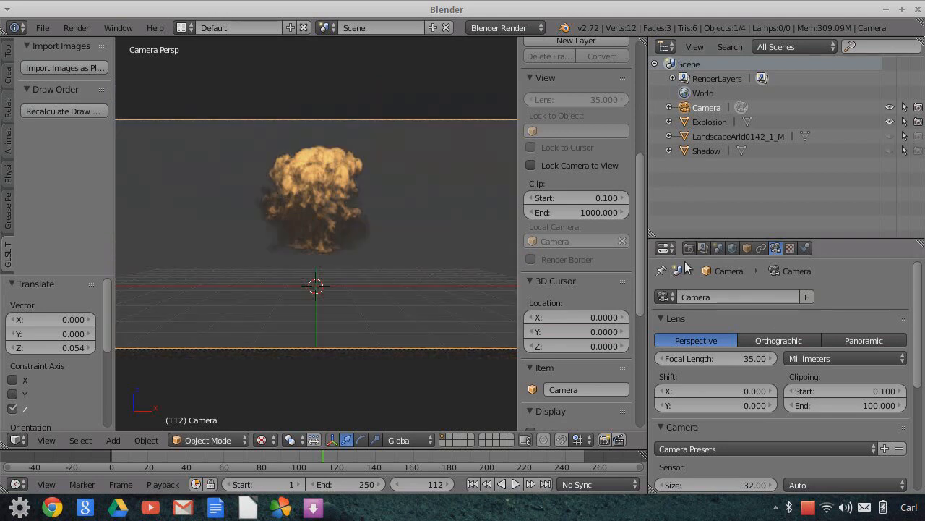
# Darken the world's horizon color to near black.
pyautogui.click(732, 248)
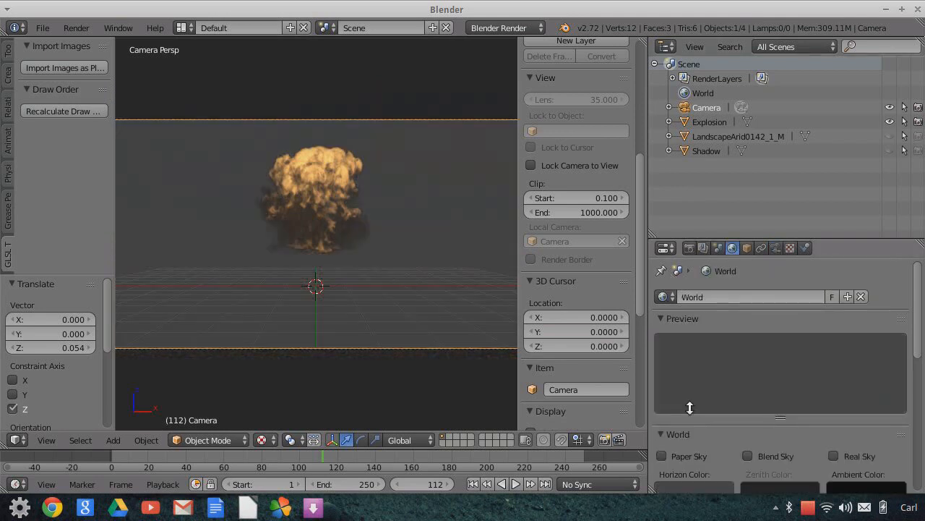
pyautogui.scroll(-3, 687, 418)
pyautogui.click(696, 400)
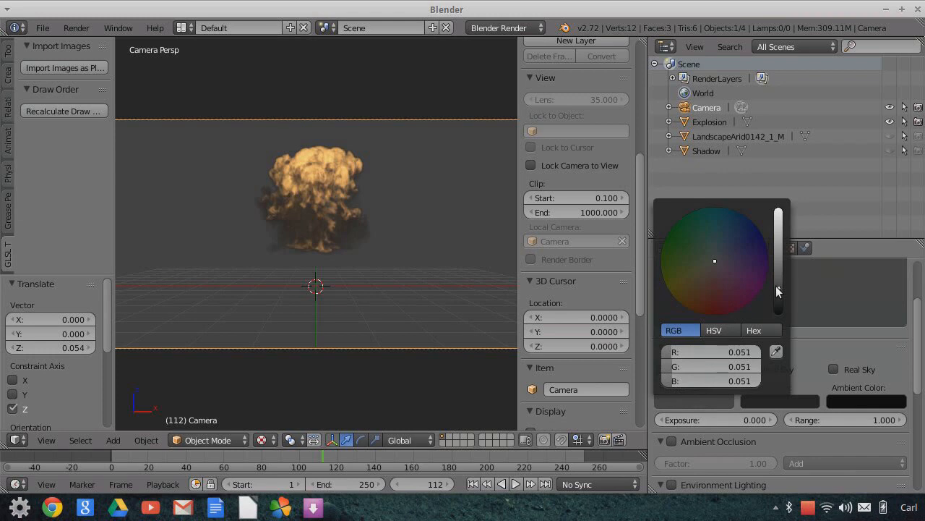
pyautogui.moveTo(779, 287); pyautogui.dragTo(778, 313)
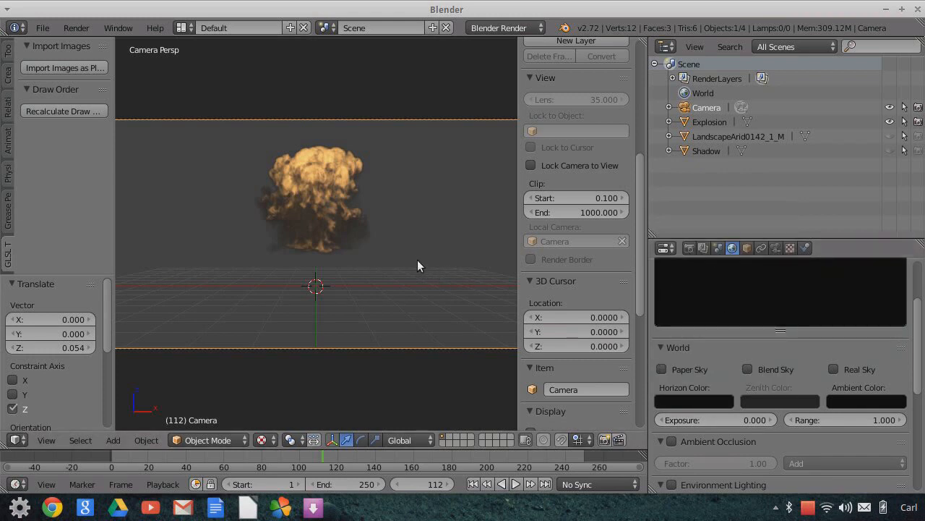
# Turn on Only Render in the 3D view's display settings.
pyautogui.scroll(9, 547, 219)
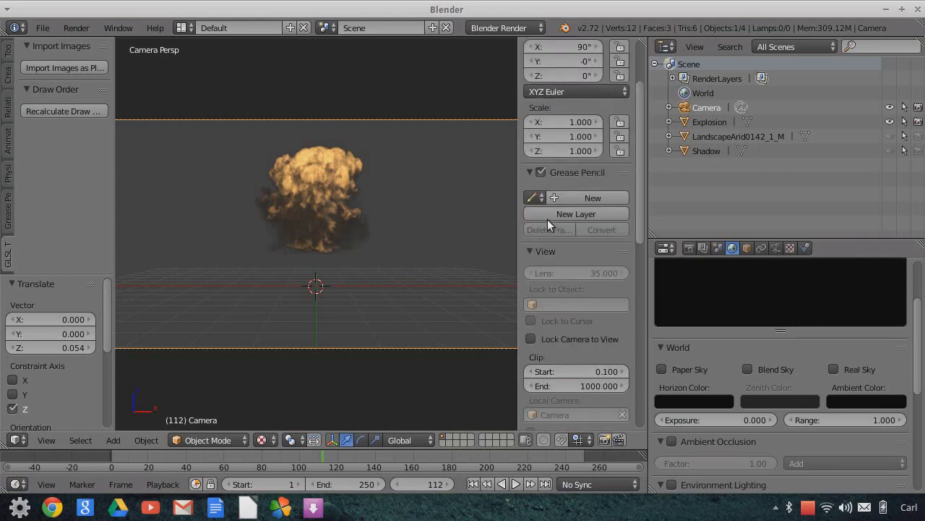
pyautogui.scroll(-4, 562, 223)
pyautogui.scroll(-10, 562, 229)
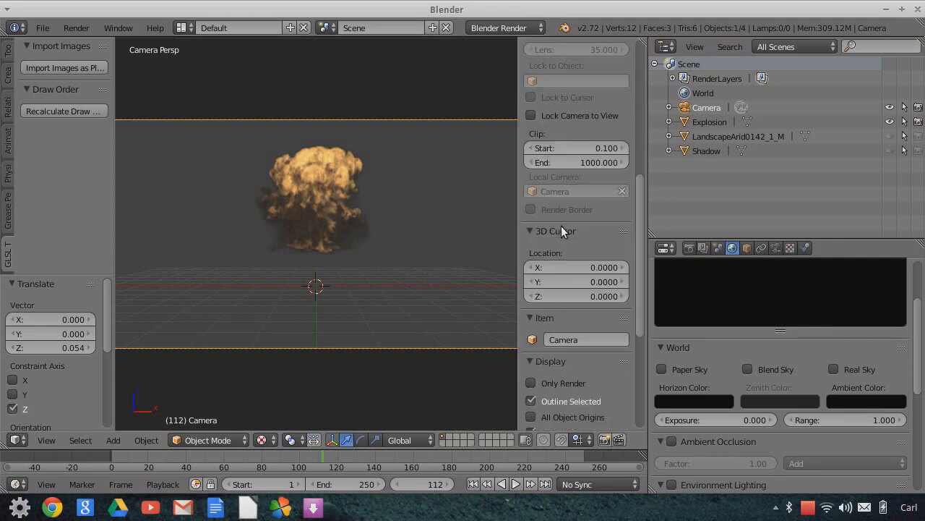
pyautogui.click(532, 267)
pyautogui.scroll(3, 375, 264)
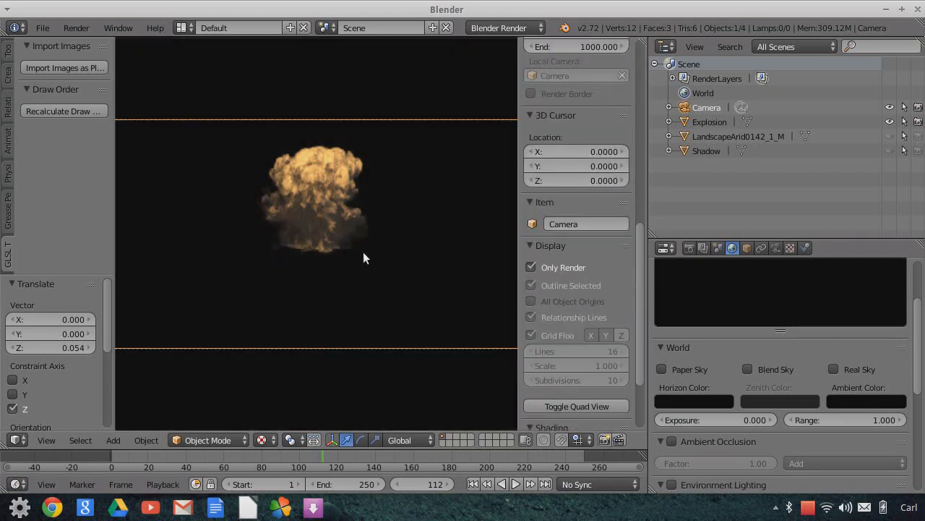
# Play the animation from the first frame to review the explosion on black, stopping at frame 91.
pyautogui.scroll(-2, 352, 217)
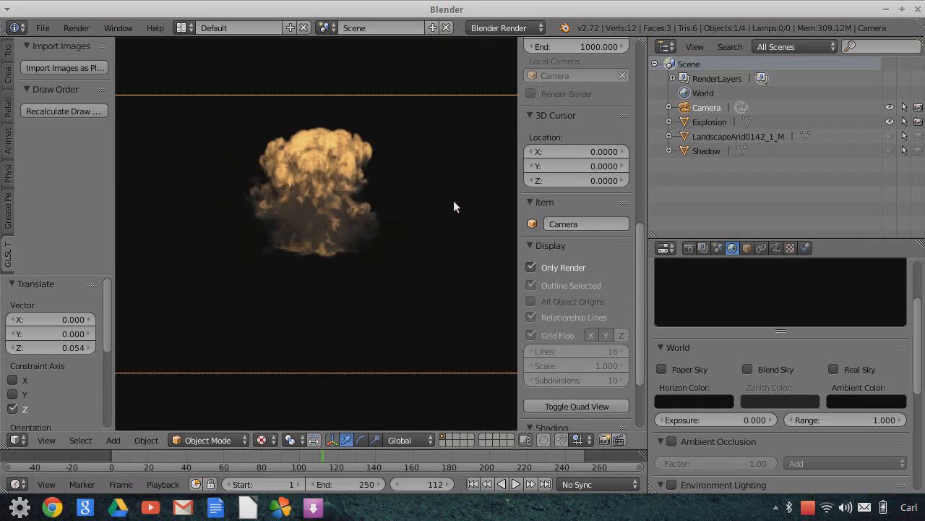
pyautogui.click(473, 484)
pyautogui.click(517, 484)
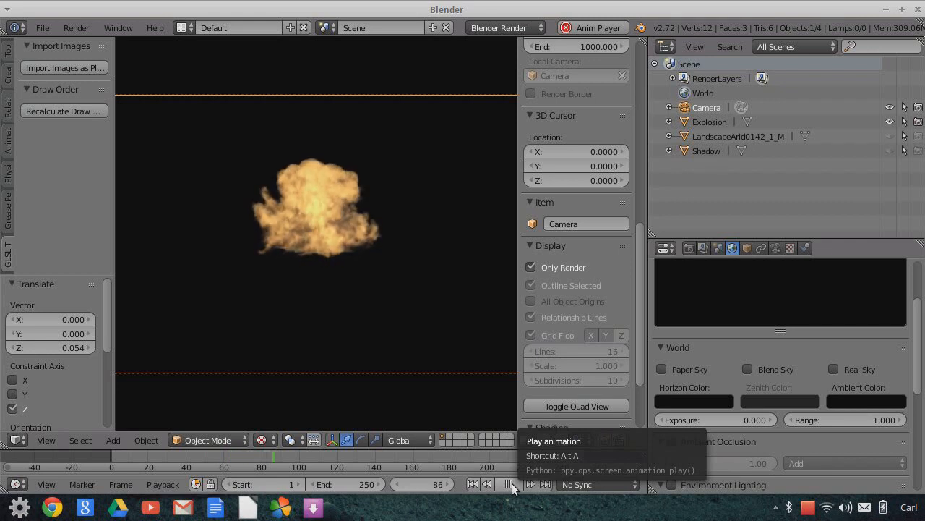
pyautogui.click(510, 482)
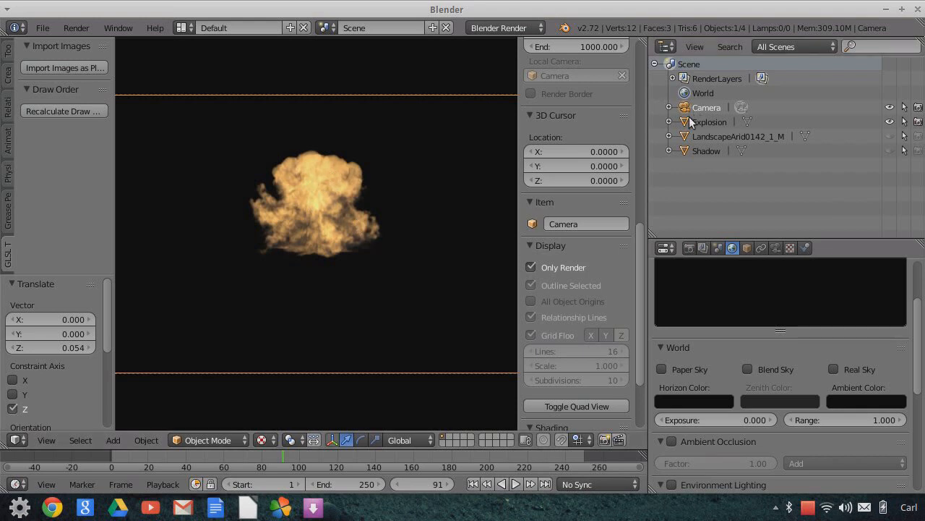
# With the Explosion selected, split the 3D view, make the new area a Node Editor without its sidebar and frame the material nodes.
pyautogui.moveTo(644, 41); pyautogui.dragTo(432, 101)
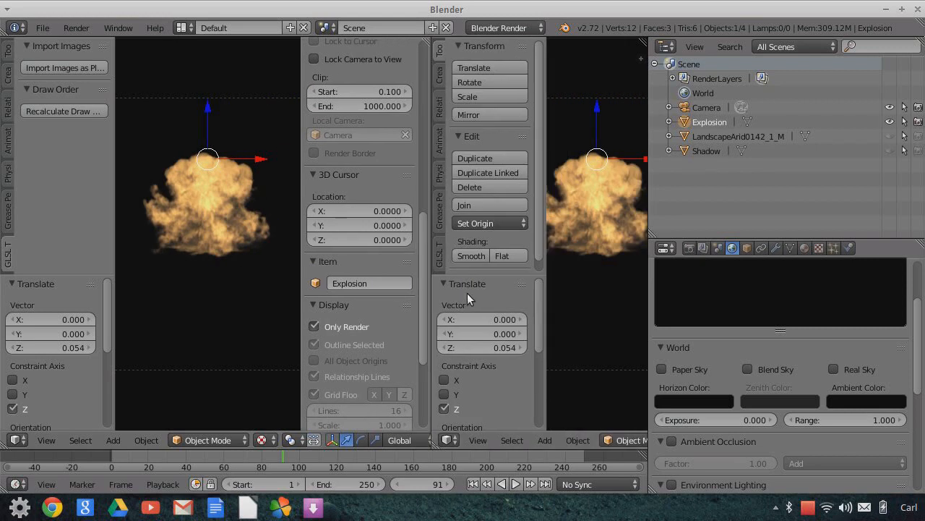
pyautogui.click(449, 439)
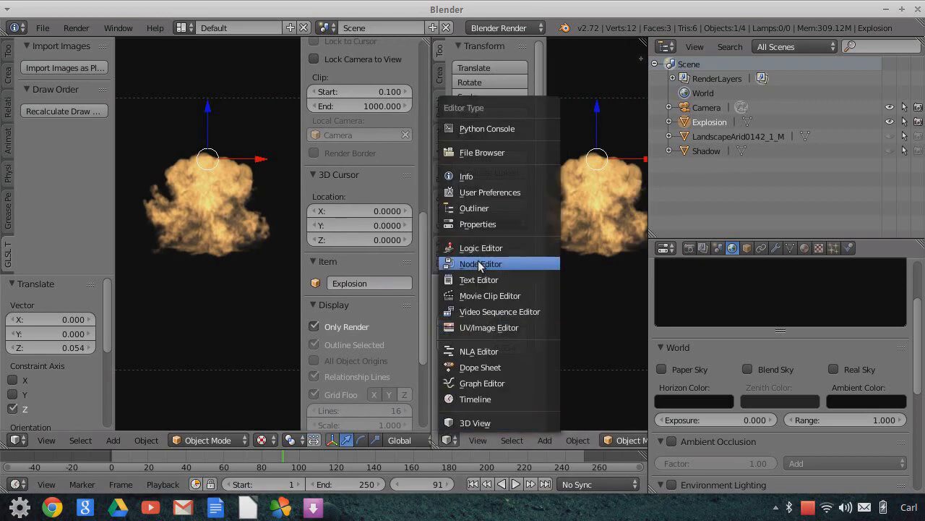
pyautogui.click(477, 260)
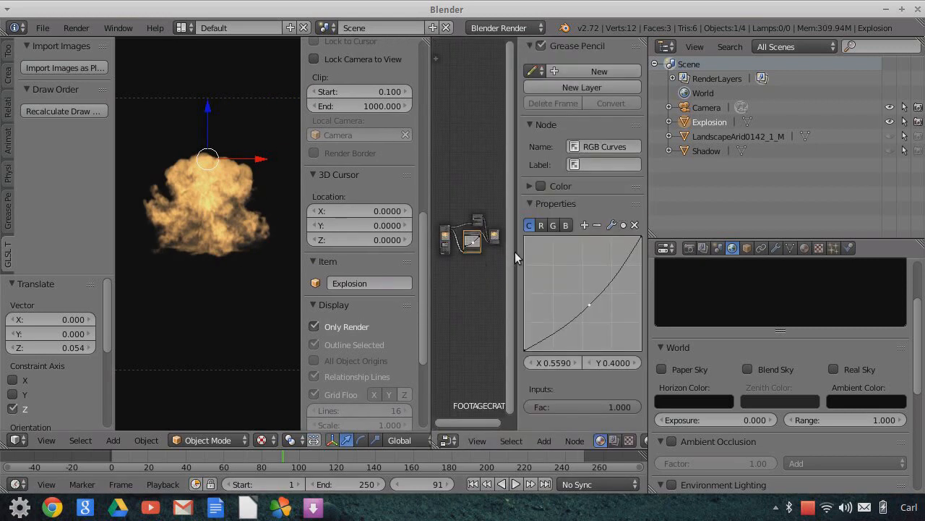
pyautogui.moveTo(515, 252); pyautogui.dragTo(682, 268)
pyautogui.press('Home')
pyautogui.scroll(4, 555, 320)
pyautogui.moveTo(555, 320); pyautogui.dragTo(503, 309, button='middle')
pyautogui.scroll(2, 513, 284)
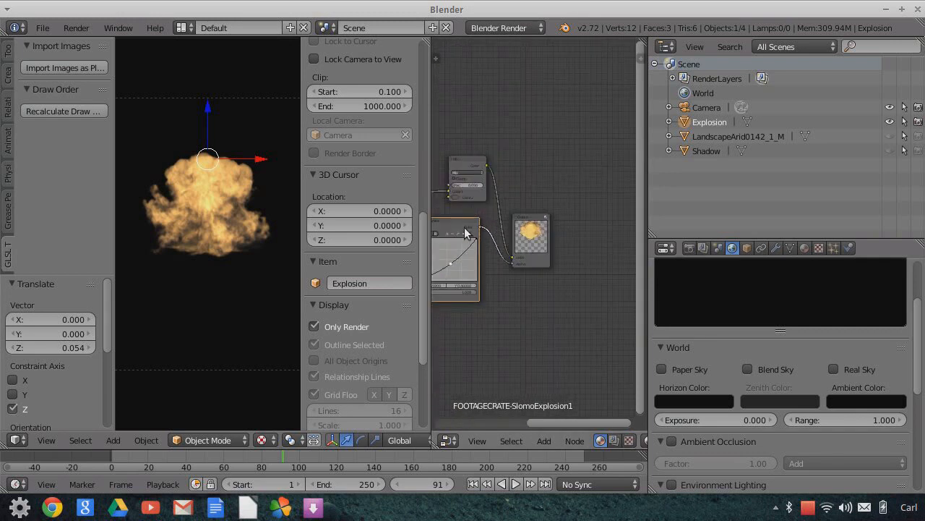
# Move the alpha RGB Curves node down and the Output node farther away to make room between the nodes.
pyautogui.moveTo(468, 242); pyautogui.dragTo(483, 301)
pyautogui.moveTo(529, 218); pyautogui.dragTo(590, 225)
pyautogui.scroll(1, 513, 229)
pyautogui.moveTo(513, 235); pyautogui.dragTo(446, 244, button='middle')
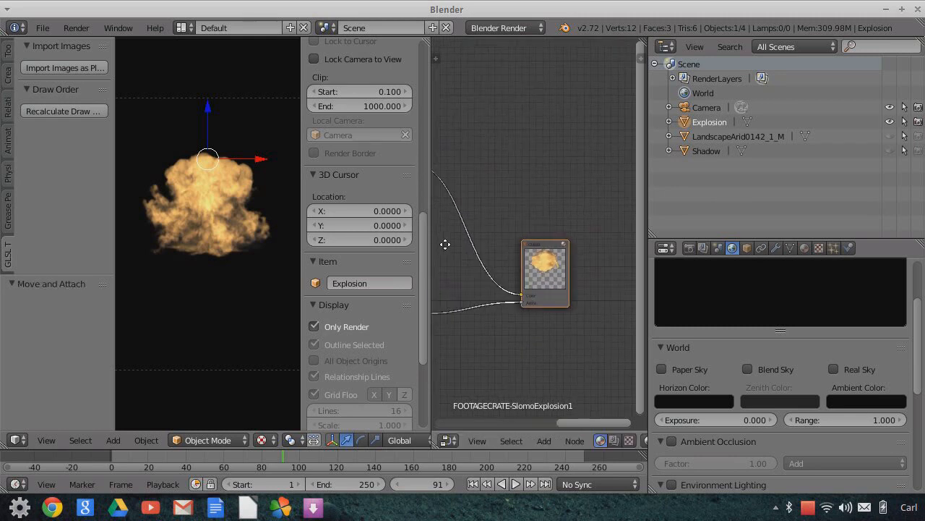
pyautogui.scroll(2, 485, 233)
pyautogui.moveTo(525, 195); pyautogui.dragTo(552, 174, button='middle')
# Add a second RGB Curves node and place it above the Output node.
pyautogui.click(544, 440)
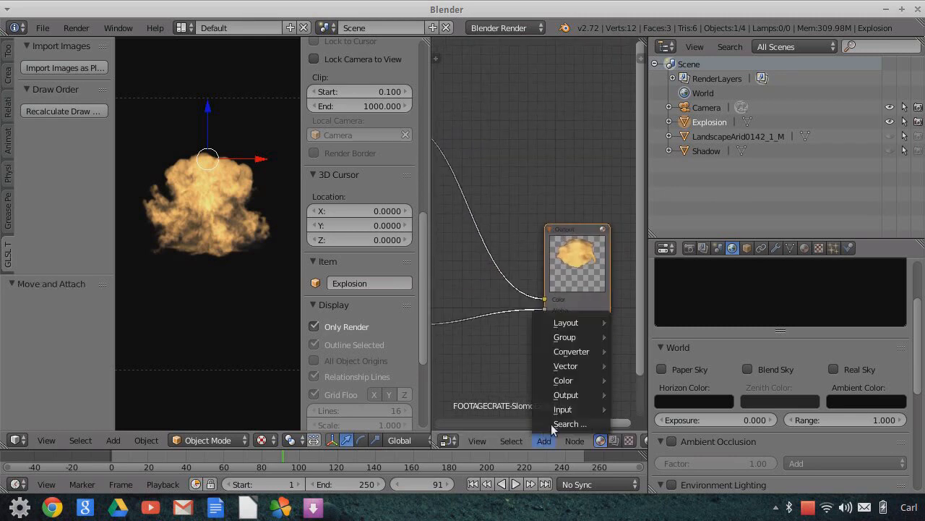
pyautogui.moveTo(577, 380)
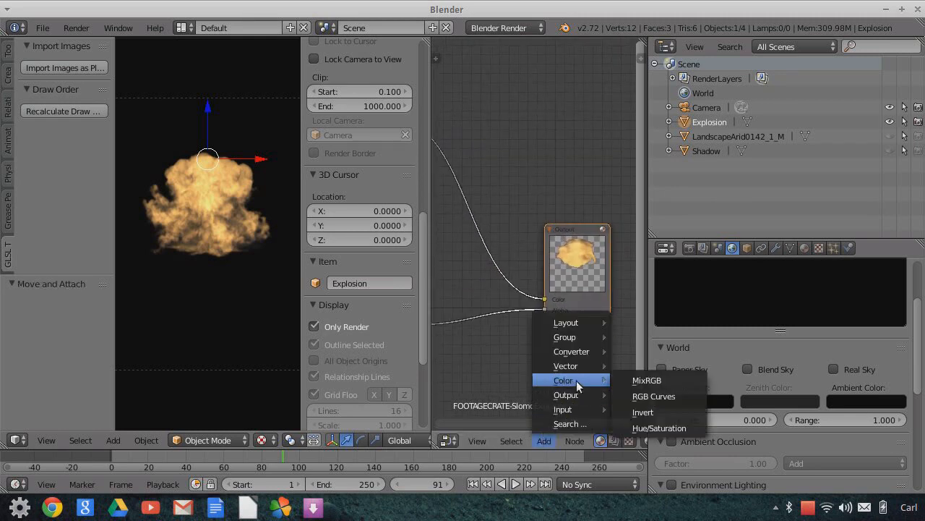
pyautogui.click(655, 396)
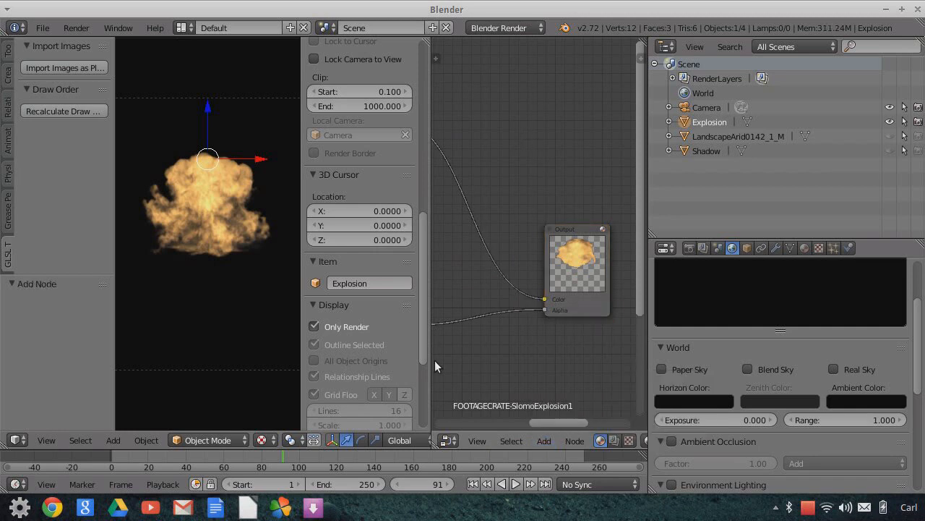
pyautogui.click(462, 418)
pyautogui.scroll(-3, 474, 296)
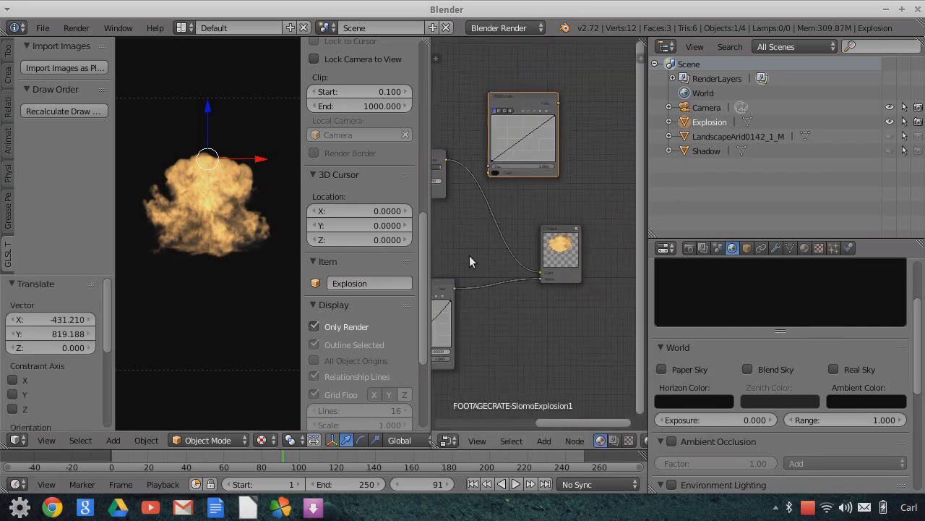
# Link the Material node's color through the new RGB Curves node to the Output node's Color, bypassing the Mix node.
pyautogui.moveTo(470, 256); pyautogui.dragTo(538, 301, button='middle')
pyautogui.scroll(-2, 489, 293)
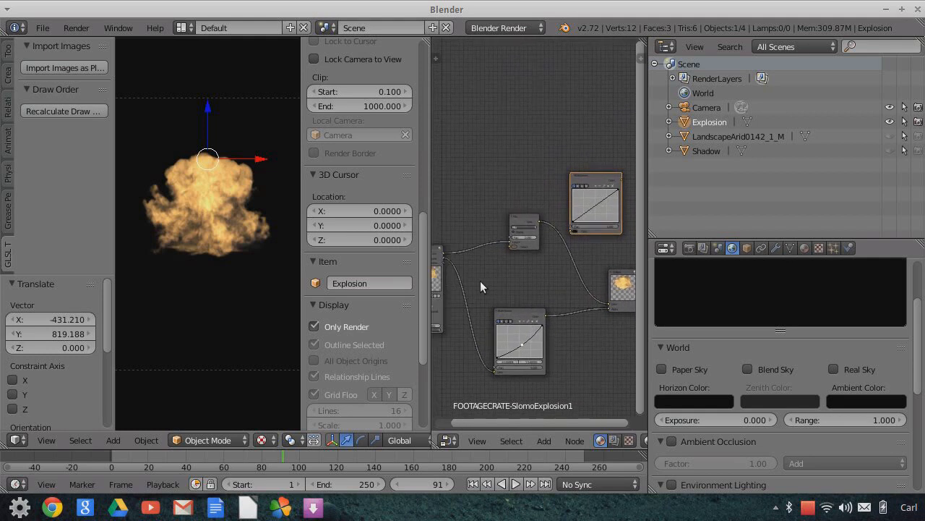
pyautogui.moveTo(442, 253); pyautogui.dragTo(569, 232)
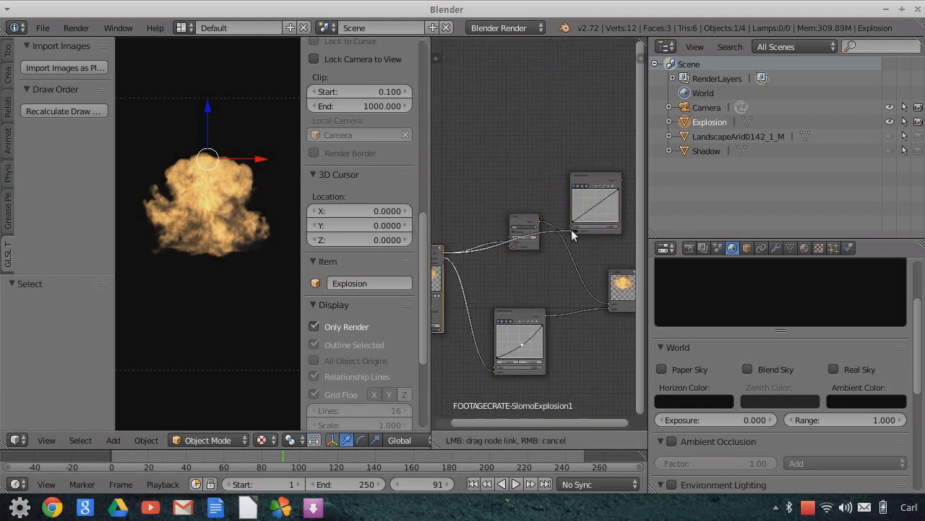
pyautogui.moveTo(629, 255); pyautogui.dragTo(629, 258)
pyautogui.moveTo(629, 258); pyautogui.dragTo(546, 247, button='middle')
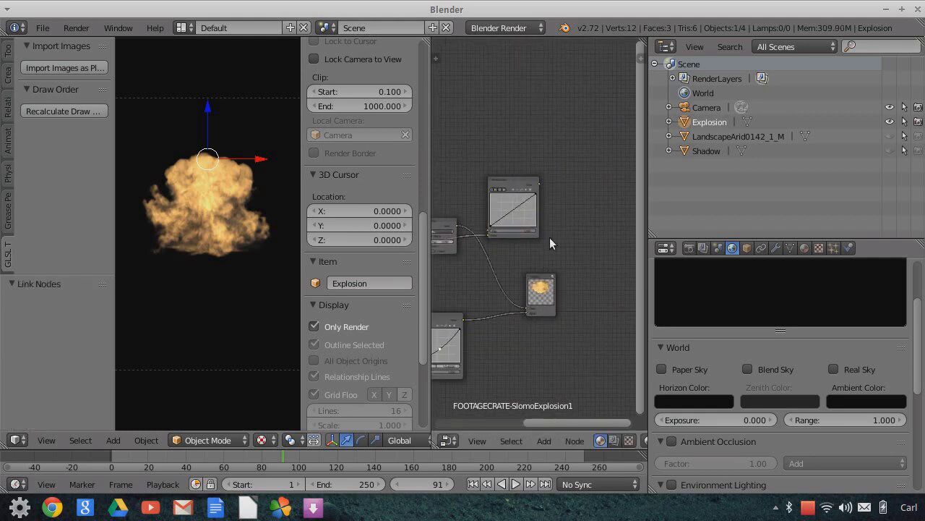
pyautogui.moveTo(542, 184); pyautogui.dragTo(620, 280)
pyautogui.moveTo(539, 184); pyautogui.dragTo(605, 306)
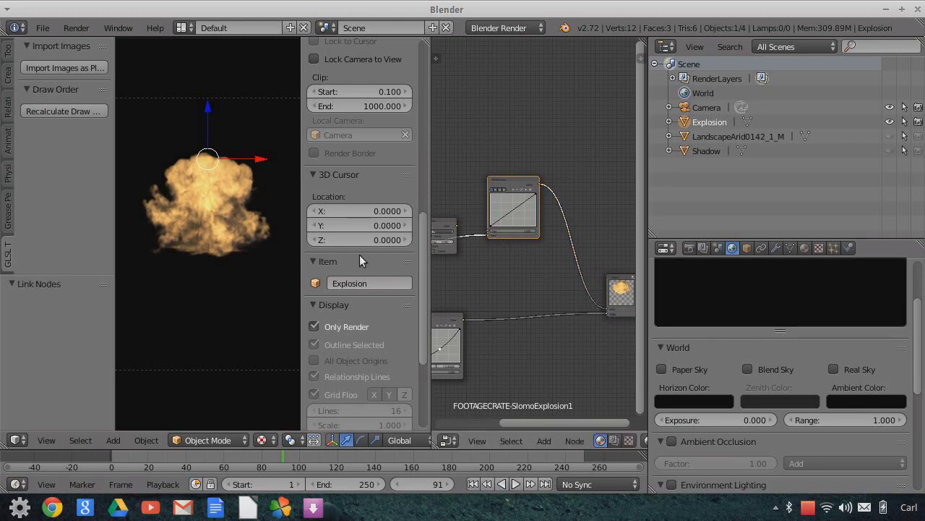
# Shape the color curve into an S with points at about X 0.46, Y 0.13 and X 0.84, Y 0.85.
pyautogui.scroll(7, 508, 313)
pyautogui.moveTo(508, 295); pyautogui.dragTo(506, 315, button='middle')
pyautogui.moveTo(498, 230); pyautogui.dragTo(503, 244)
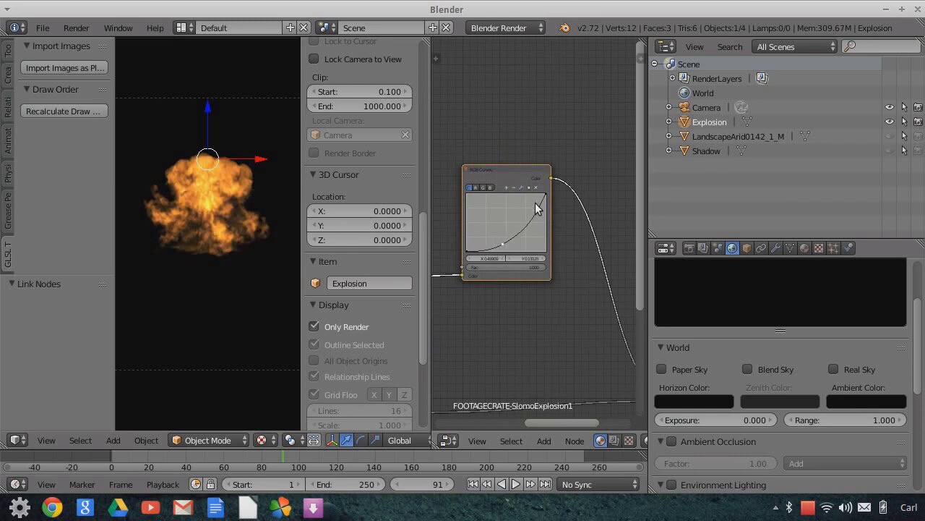
pyautogui.moveTo(539, 206)
pyautogui.mouseDown()
pyautogui.moveTo(528, 211)
pyautogui.moveTo(533, 202)
pyautogui.mouseUp()
# Play the animation to review the high-contrast explosion colors, stopping at frame 139.
pyautogui.scroll(1, 241, 242)
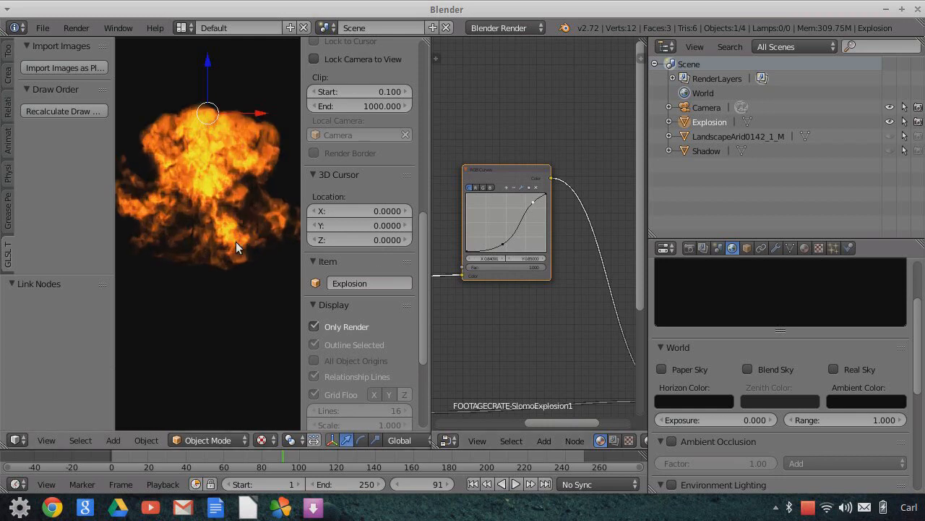
pyautogui.click(516, 483)
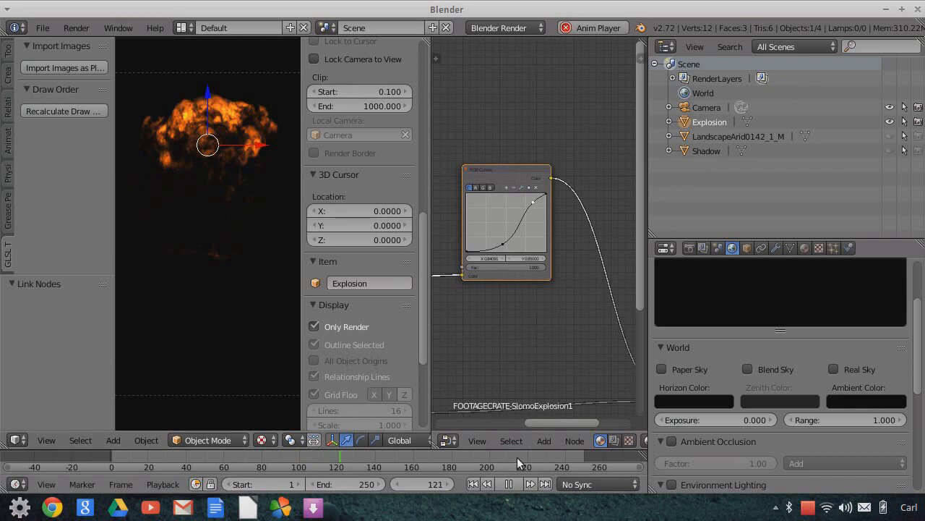
pyautogui.click(512, 484)
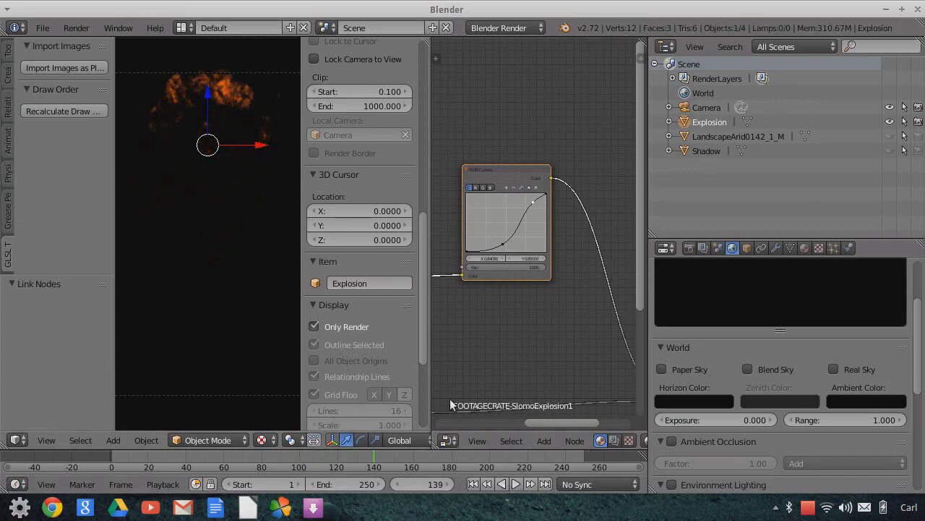
# Replay the animation from the first frame to review the contrast, stopping at frame 90.
pyautogui.scroll(-2, 282, 235)
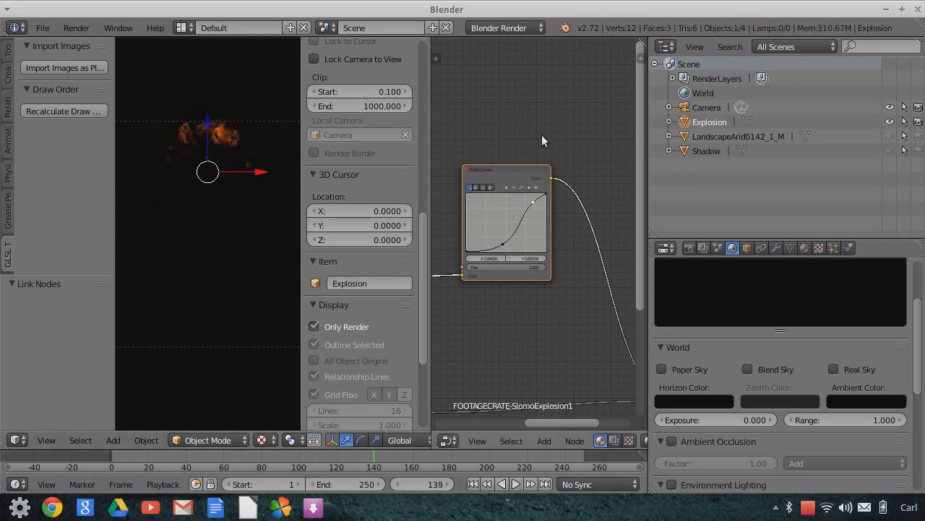
pyautogui.scroll(-1, 540, 136)
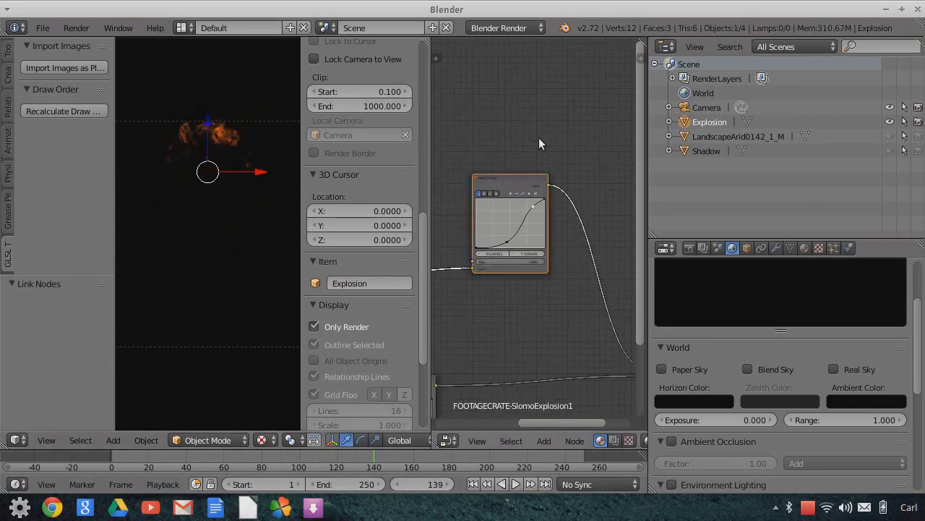
pyautogui.click(475, 483)
pyautogui.click(516, 484)
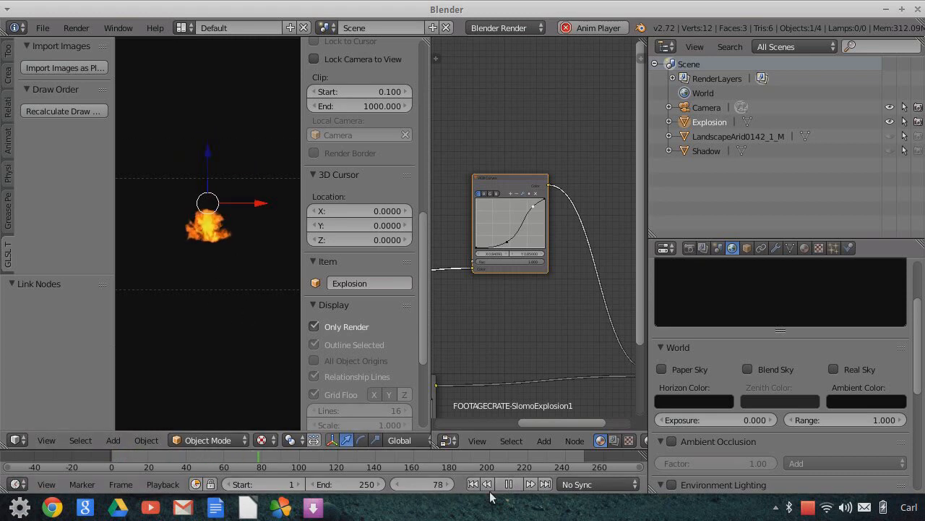
pyautogui.click(509, 483)
pyautogui.scroll(5, 210, 298)
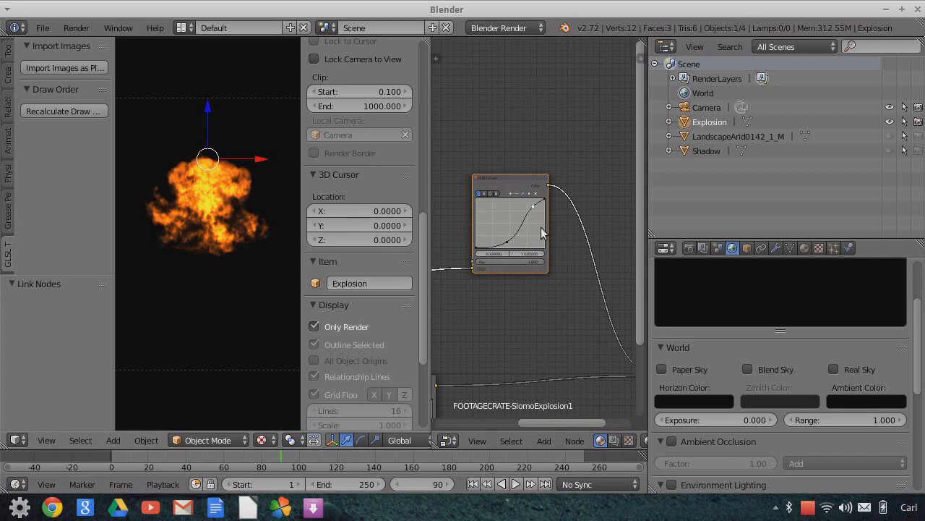
# Close the node editor by merging its area into the 3D view.
pyautogui.scroll(-1, 566, 106)
pyautogui.moveTo(428, 41); pyautogui.dragTo(546, 103)
pyautogui.scroll(-1, 312, 178)
pyautogui.scroll(3, 288, 151)
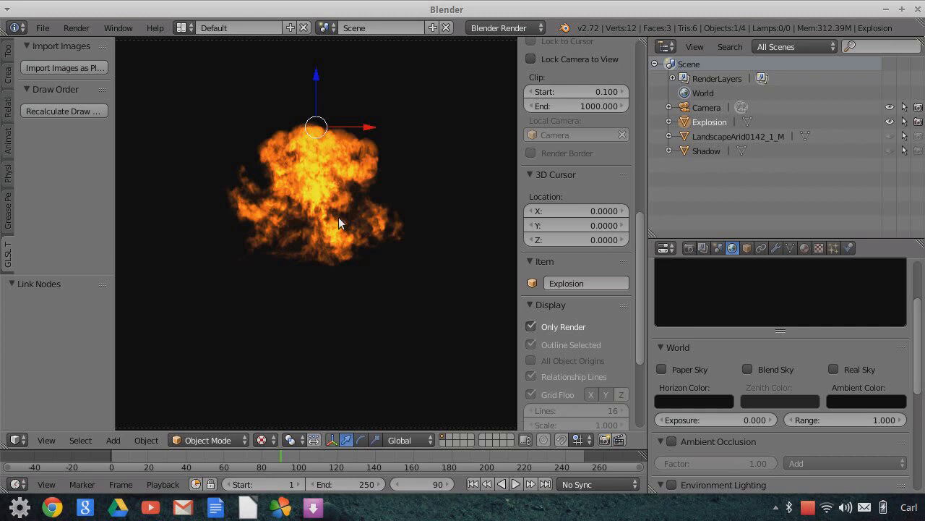
pyautogui.scroll(-1, 340, 214)
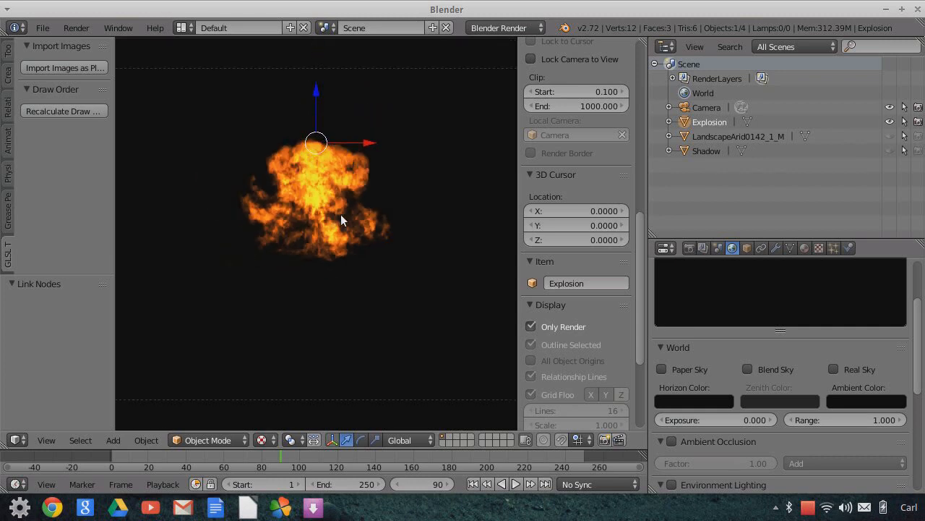
# Set the render resolution percentage to 5%.
pyautogui.click(689, 248)
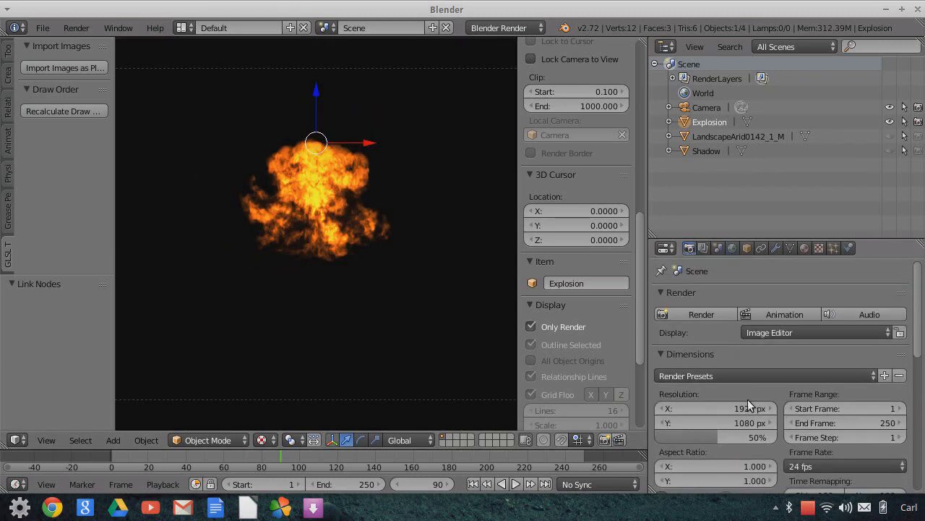
pyautogui.click(716, 436)
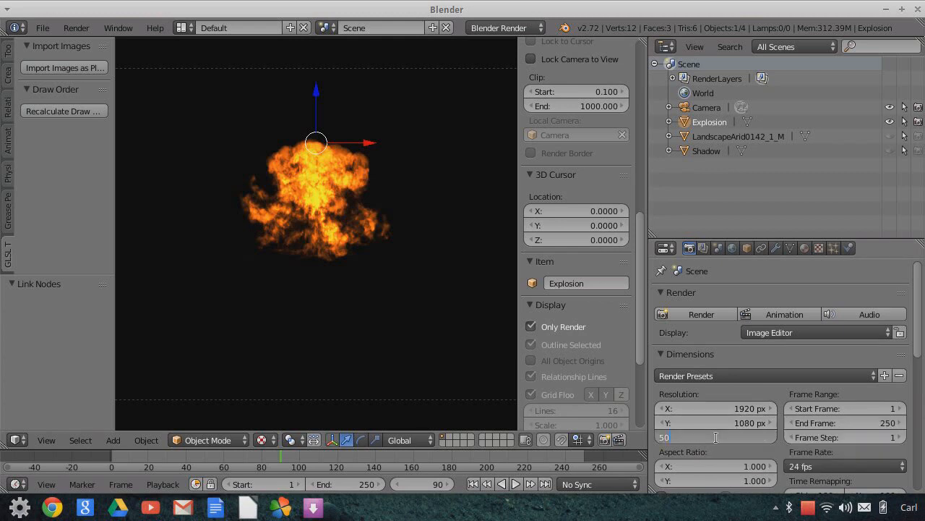
pyautogui.write('5')
pyautogui.press('Return')
# Render a still of frame 90, inspect the low-resolution explosion, and return to the 3D view.
pyautogui.scroll(-2, 308, 255)
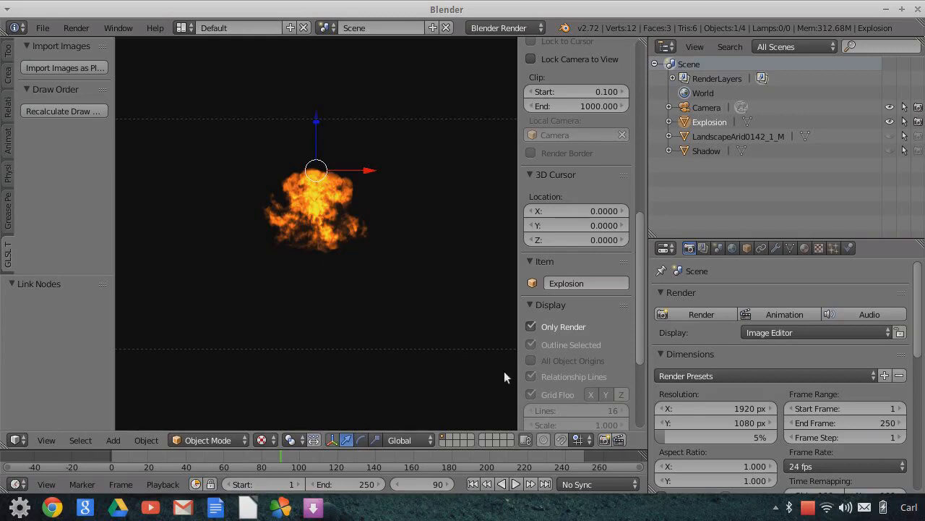
pyautogui.click(604, 440)
pyautogui.scroll(6, 327, 260)
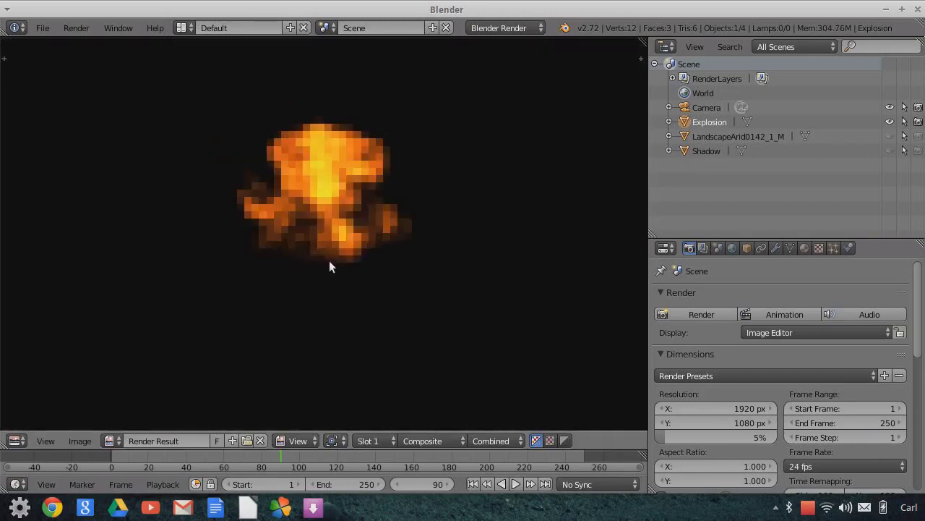
pyautogui.scroll(-4, 285, 190)
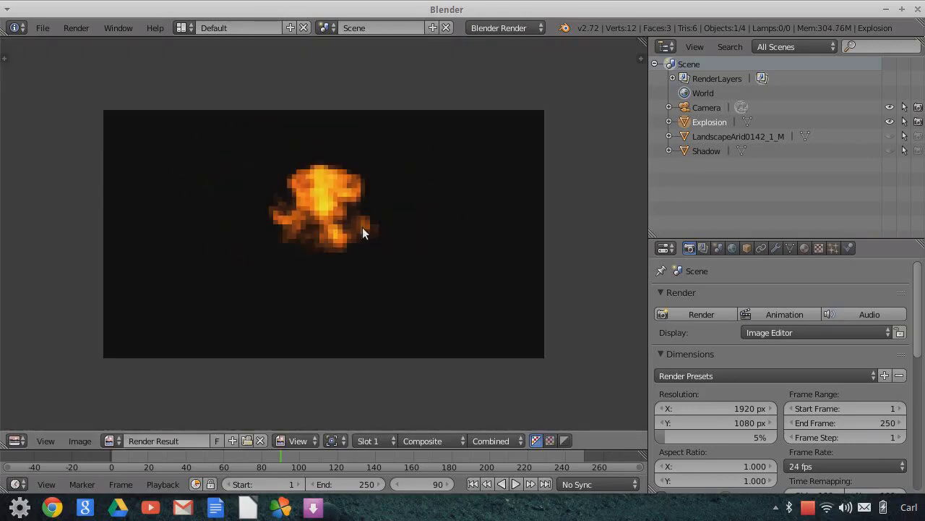
pyautogui.click(15, 441)
pyautogui.click(40, 430)
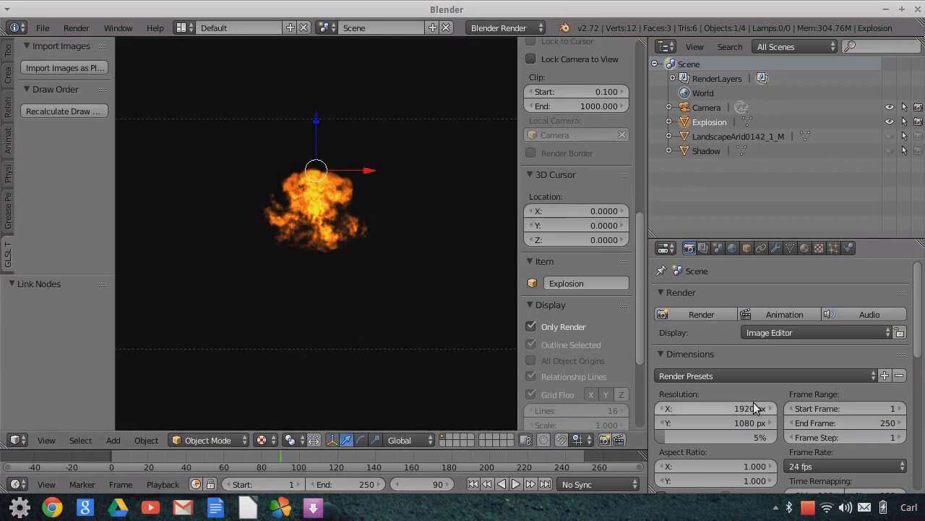
# Set the render output file format to AVI JPEG.
pyautogui.scroll(-10, 758, 416)
pyautogui.scroll(-2, 757, 420)
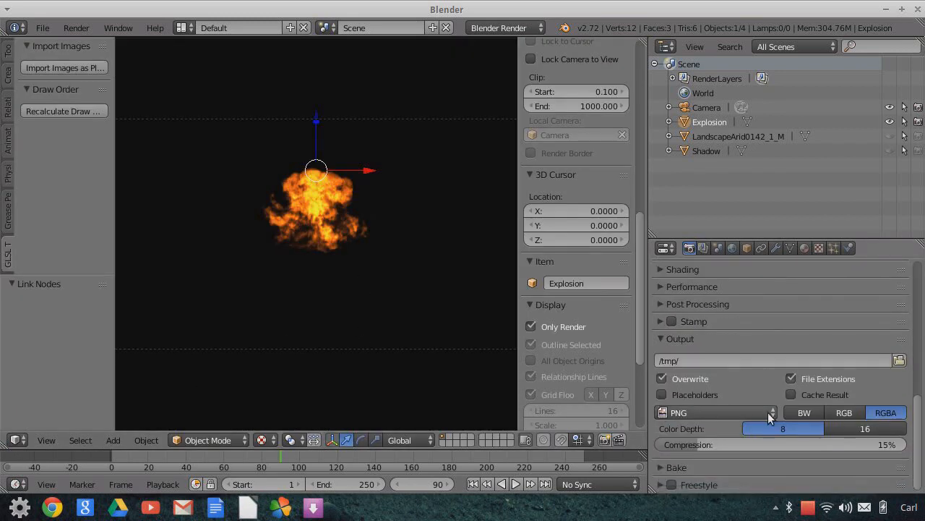
pyautogui.click(719, 413)
pyautogui.click(751, 412)
pyautogui.click(735, 300)
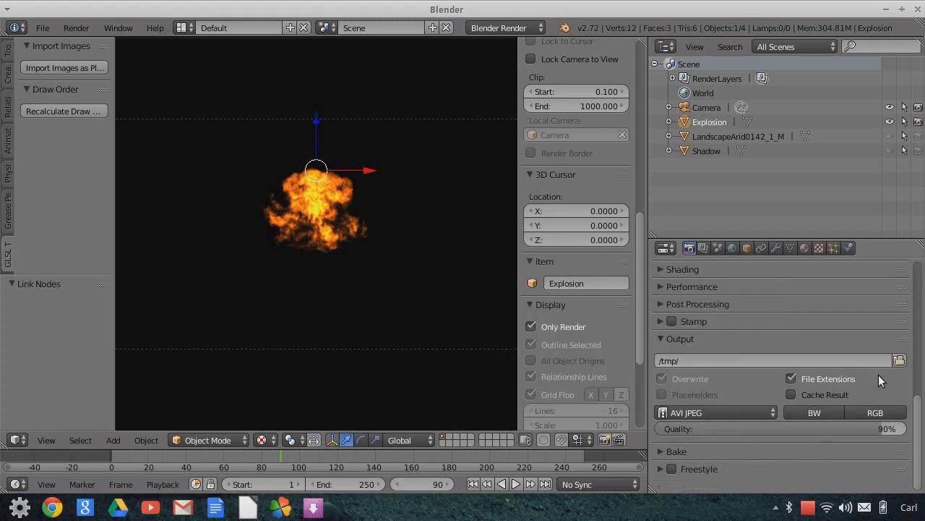
# Set the render output location to the Desktop folder with the file name 5Glow.
pyautogui.click(899, 361)
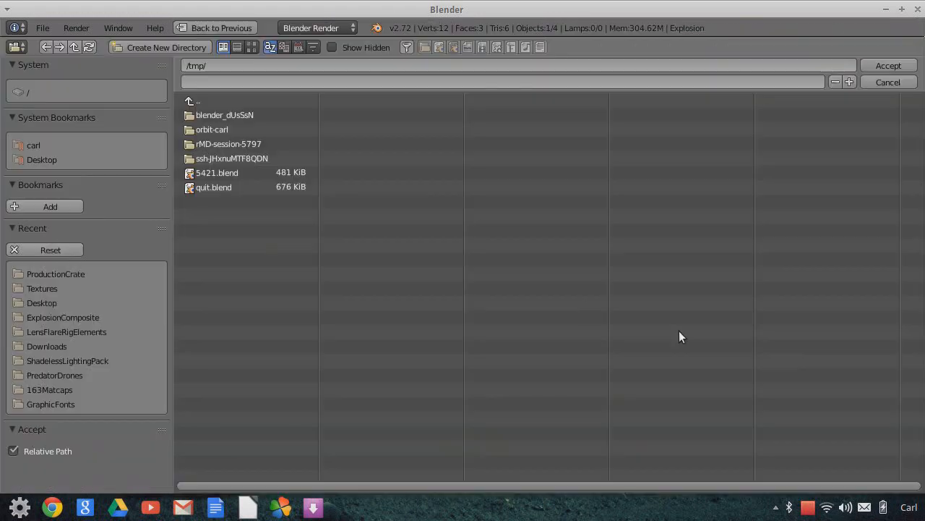
pyautogui.click(41, 302)
pyautogui.click(225, 84)
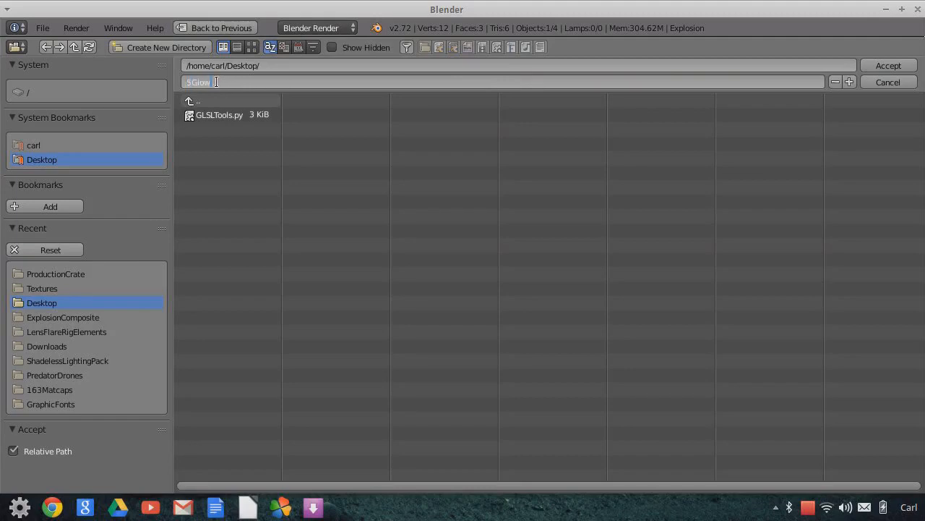
pyautogui.click(876, 65)
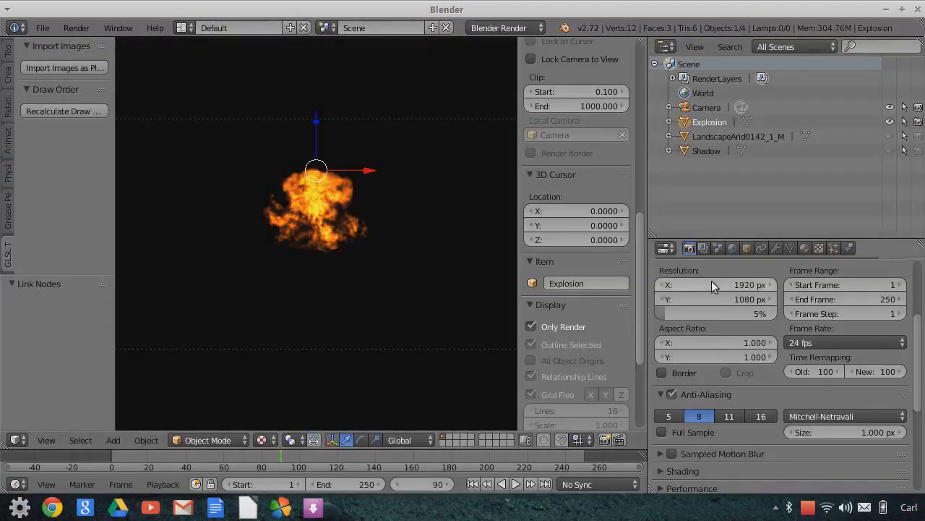
# Render the explosion animation, stop it once the explosion has faded out, and return to the 3D view.
pyautogui.scroll(5, 723, 296)
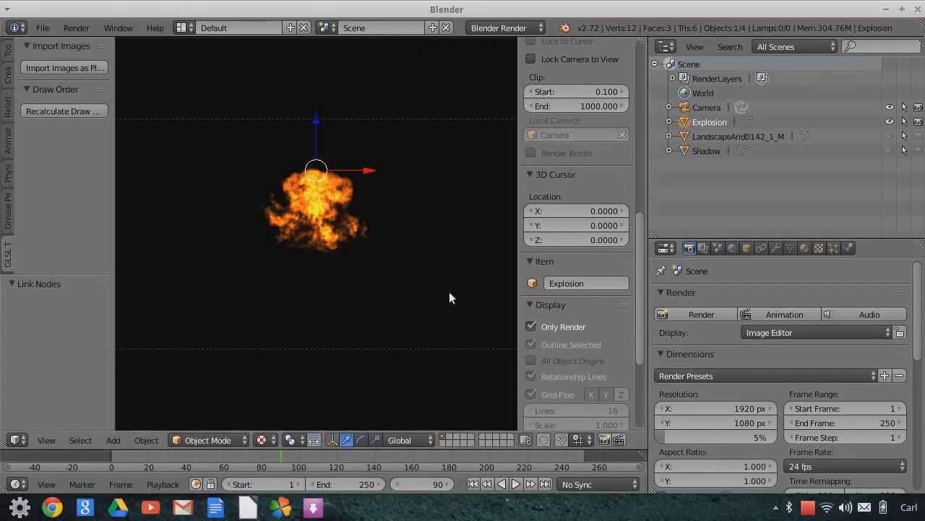
pyautogui.click(620, 438)
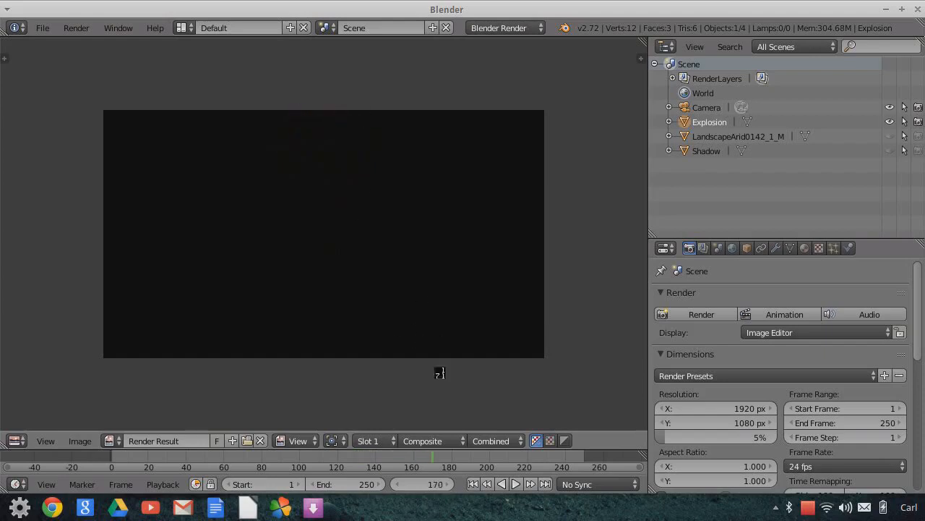
pyautogui.press('Escape')
pyautogui.click(16, 442)
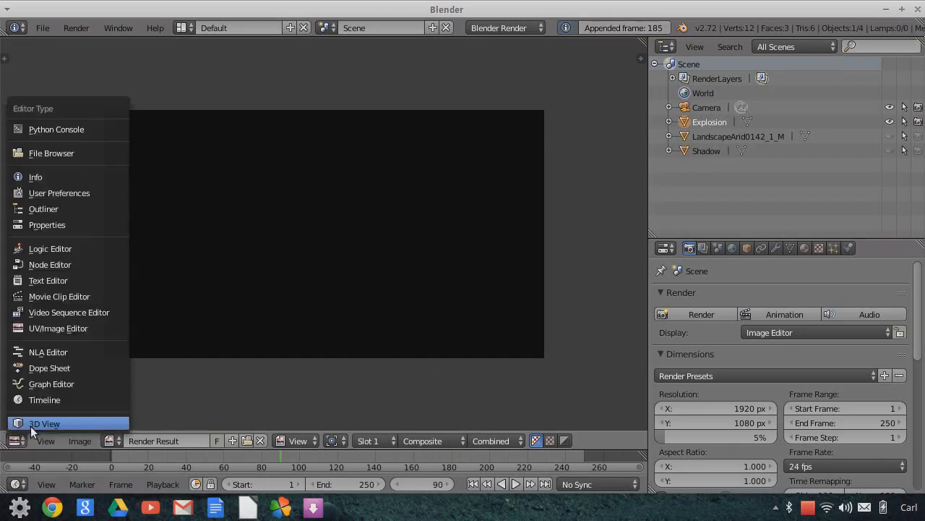
pyautogui.click(30, 424)
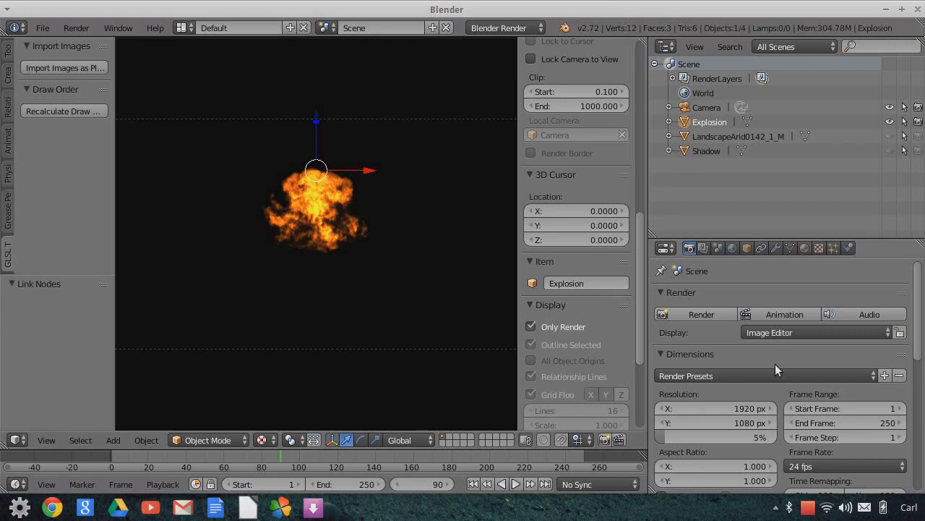
# Set the render resolution percentage to 10%.
pyautogui.scroll(-2, 714, 282)
pyautogui.click(748, 378)
pyautogui.write('10')
pyautogui.press('Return')
# Change the number in the output file name to 10.
pyautogui.scroll(-8, 791, 434)
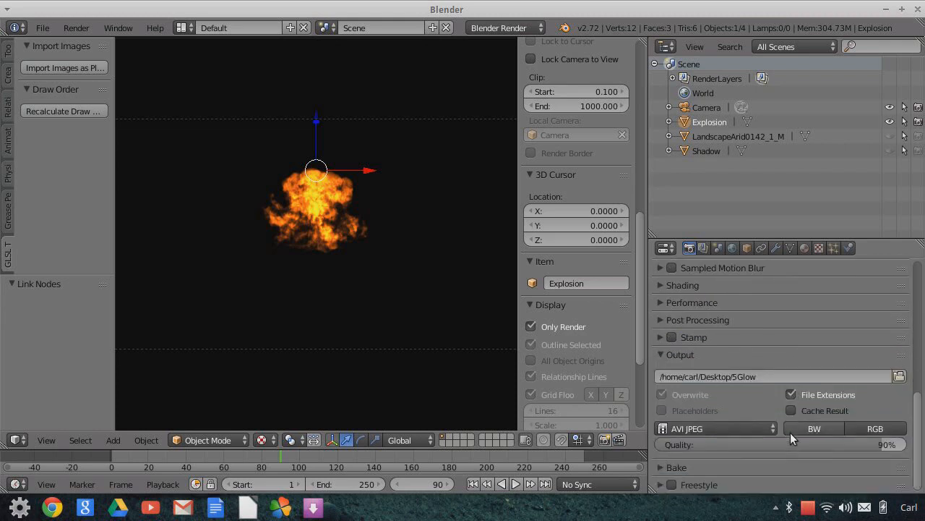
pyautogui.click(736, 376)
pyautogui.write('10')
pyautogui.press('Return')
pyautogui.scroll(8, 789, 345)
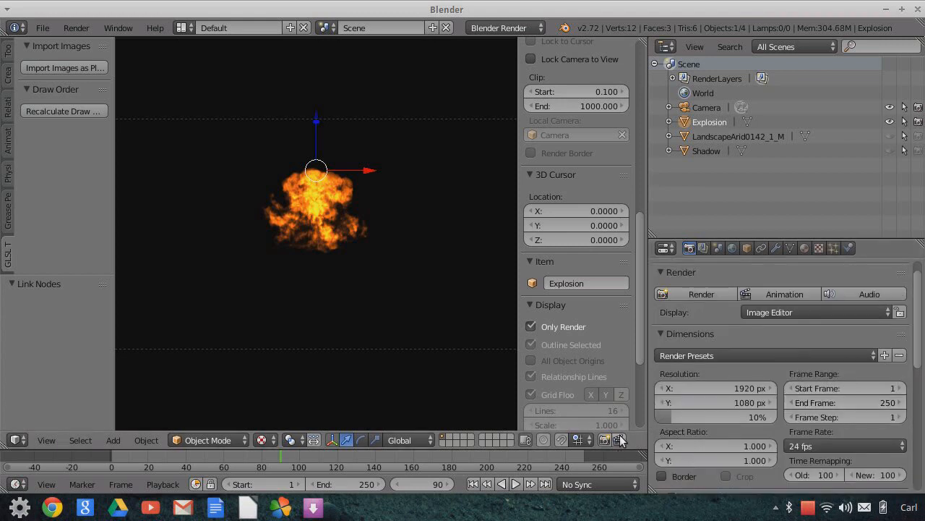
# Render the 10% animation, stop it after the explosion is gone, and bring back the 3D view.
pyautogui.click(620, 440)
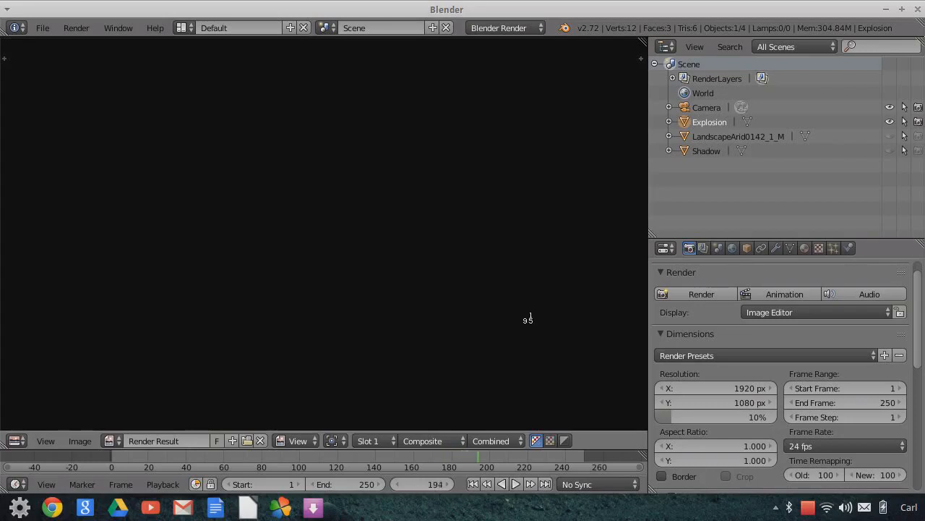
pyautogui.press('Escape')
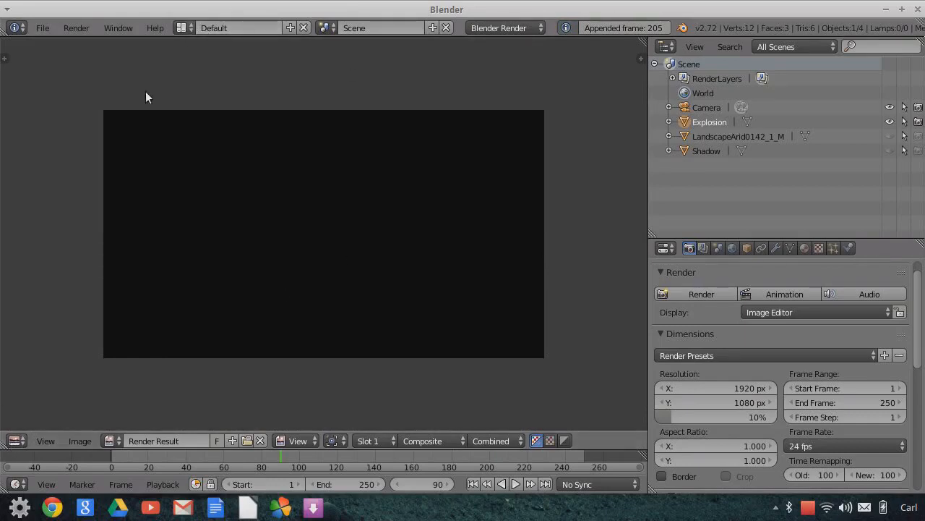
pyautogui.click(17, 440)
pyautogui.click(33, 424)
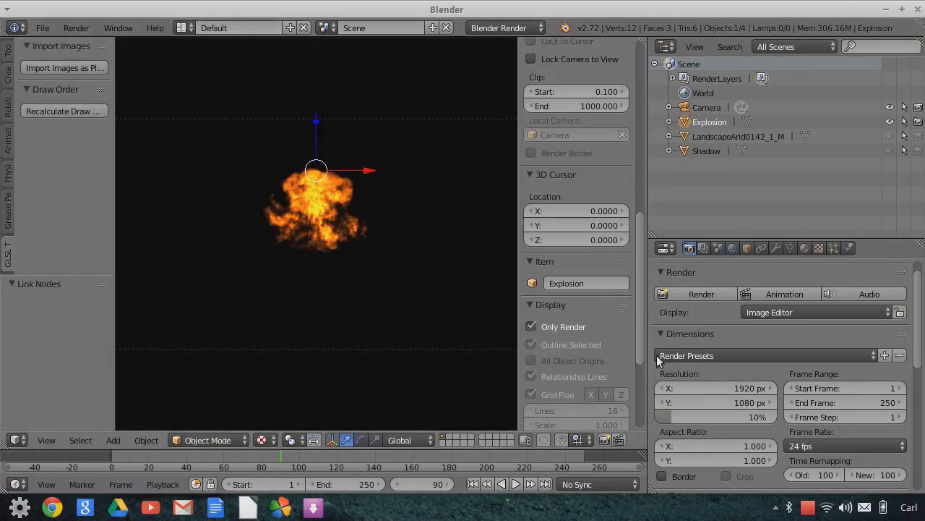
# Raise the render resolution to 100% and open a Node Editor beside the 3D view.
pyautogui.moveTo(670, 416); pyautogui.dragTo(780, 417)
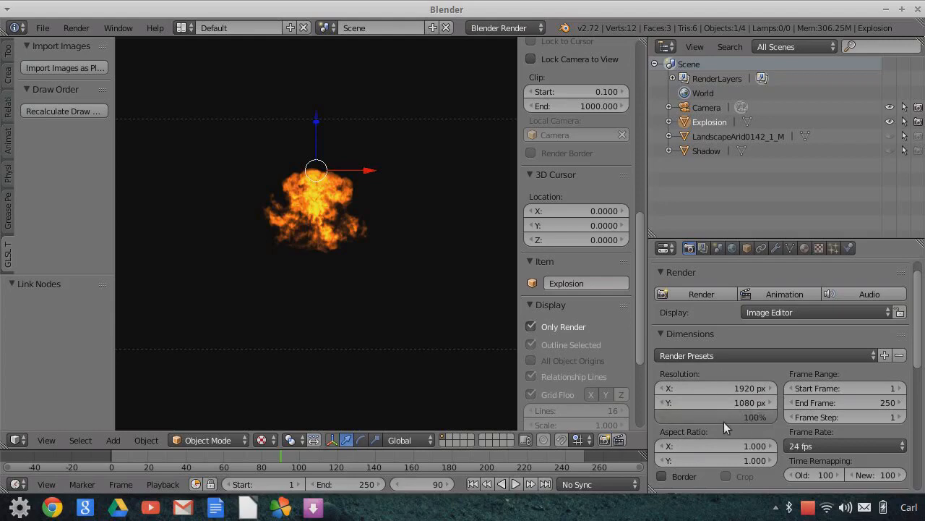
pyautogui.scroll(-1, 348, 269)
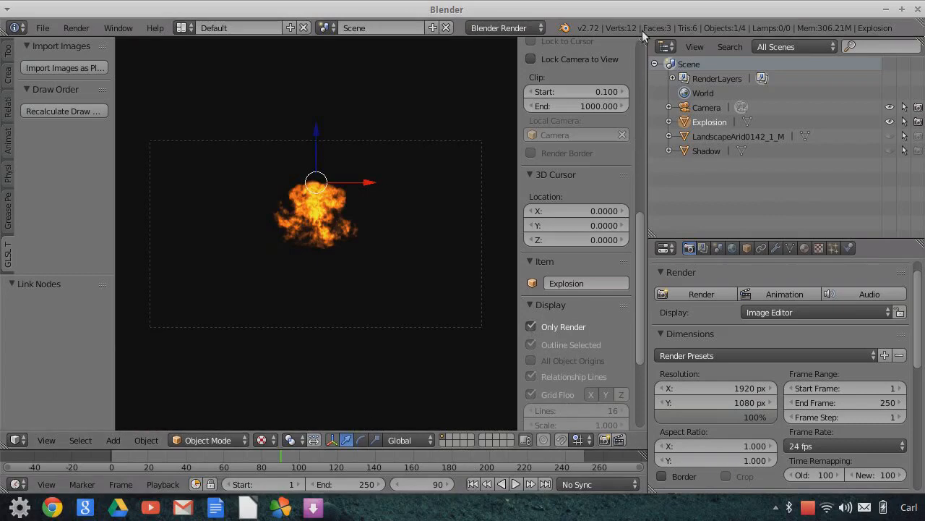
pyautogui.moveTo(642, 41); pyautogui.dragTo(515, 368)
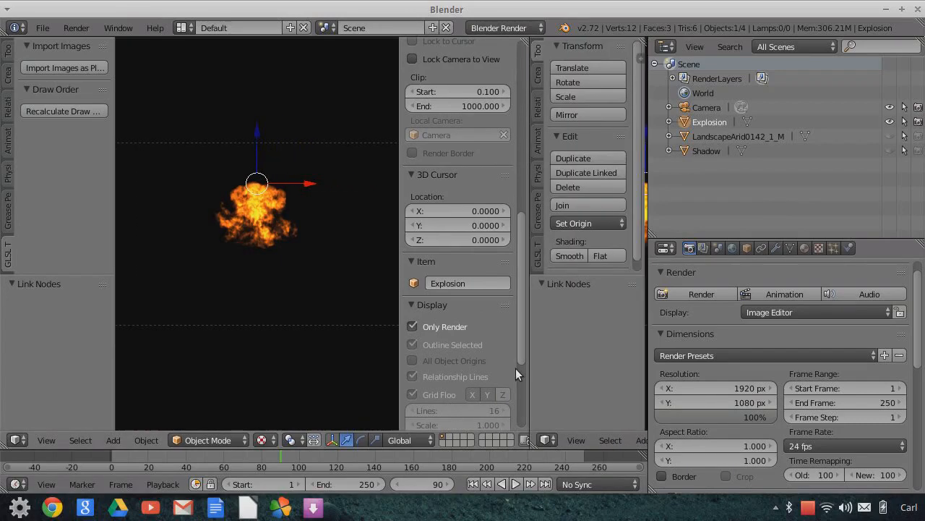
pyautogui.click(547, 440)
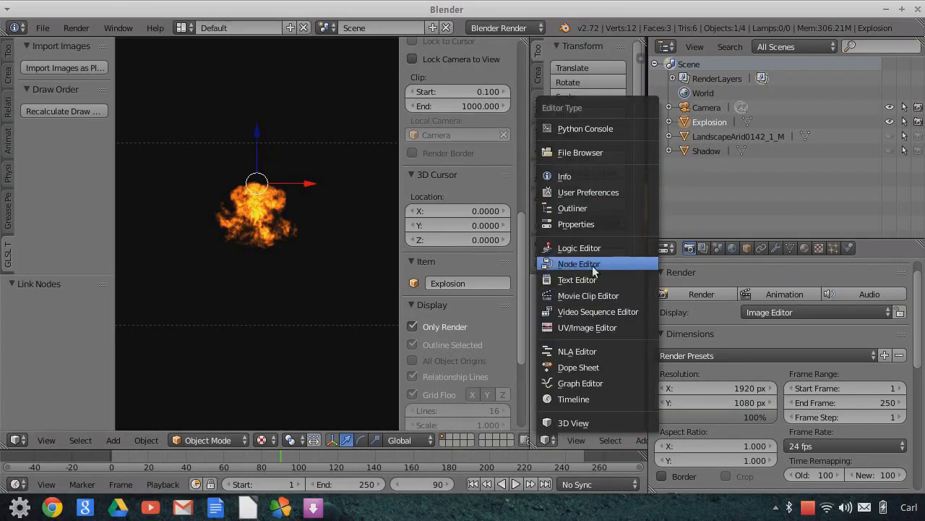
pyautogui.click(569, 264)
# Link the Mix node's color directly to the Output node's Color, bypassing the high-contrast RGB Curves node.
pyautogui.scroll(-3, 600, 318)
pyautogui.moveTo(600, 318); pyautogui.dragTo(550, 320, button='middle')
pyautogui.scroll(8, 563, 320)
pyautogui.moveTo(568, 247); pyautogui.dragTo(586, 262, button='middle')
pyautogui.scroll(-2, 571, 257)
pyautogui.moveTo(539, 232); pyautogui.dragTo(555, 241)
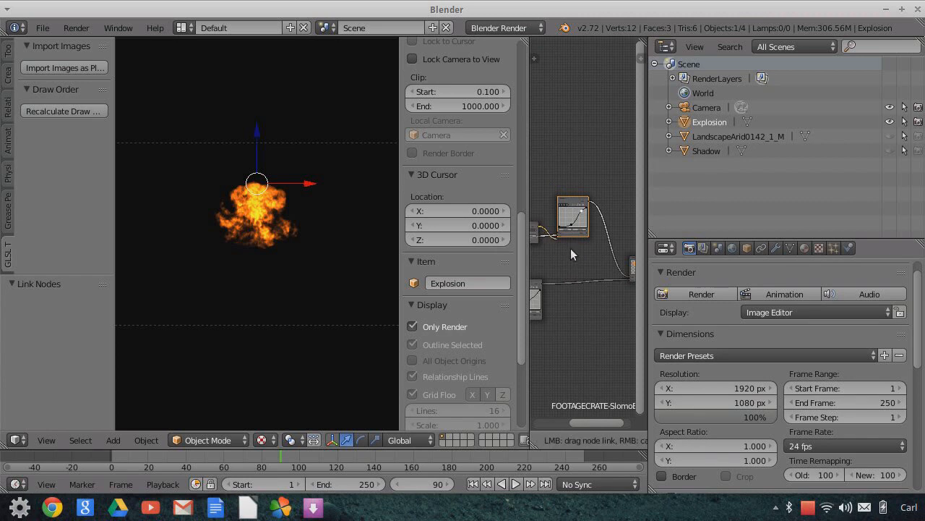
pyautogui.moveTo(613, 274); pyautogui.dragTo(627, 277)
pyautogui.moveTo(596, 239); pyautogui.dragTo(596, 239)
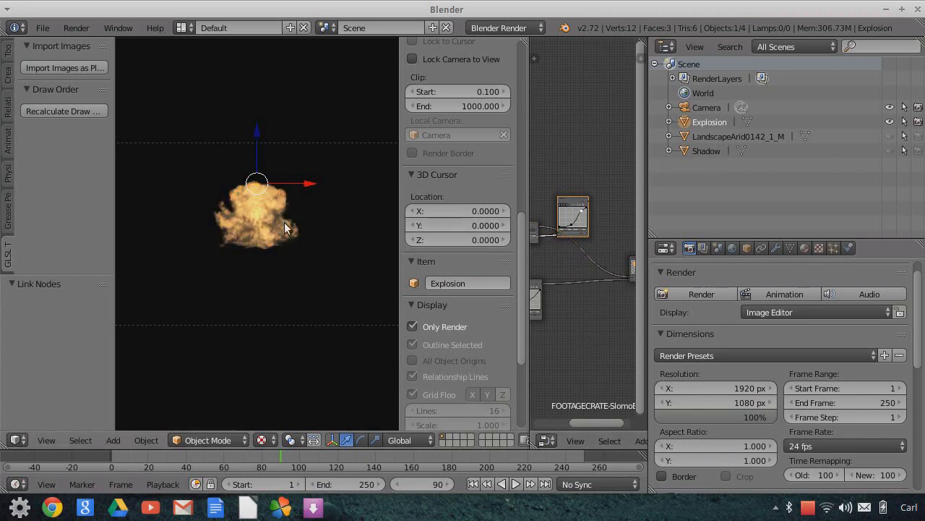
pyautogui.moveTo(581, 324); pyautogui.dragTo(610, 338, button='middle')
pyautogui.scroll(1, 568, 250)
pyautogui.moveTo(560, 251); pyautogui.dragTo(554, 238)
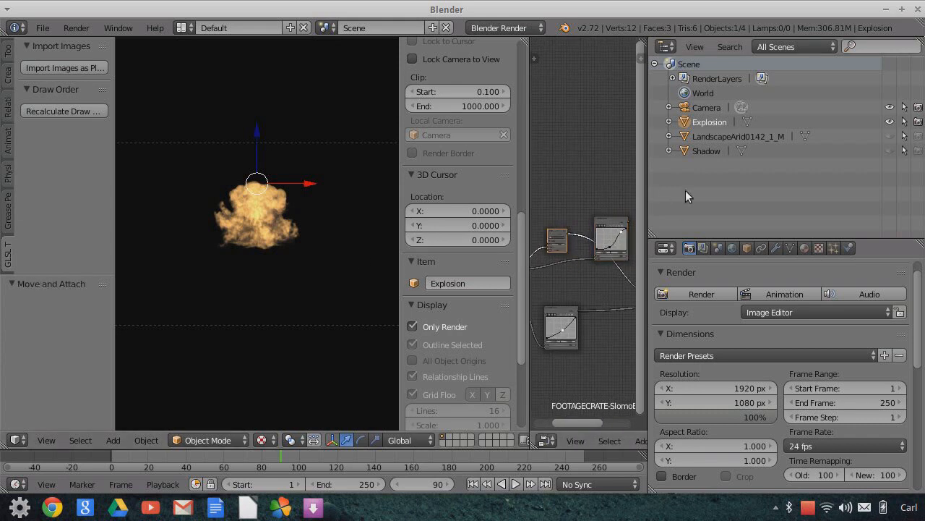
# Enable viewport and render visibility for the landscape and Shadow planes, and merge the node editor back into the 3D view.
pyautogui.click(890, 136)
pyautogui.click(917, 137)
pyautogui.click(917, 151)
pyautogui.click(890, 150)
pyautogui.scroll(2, 283, 274)
pyautogui.scroll(-2, 285, 271)
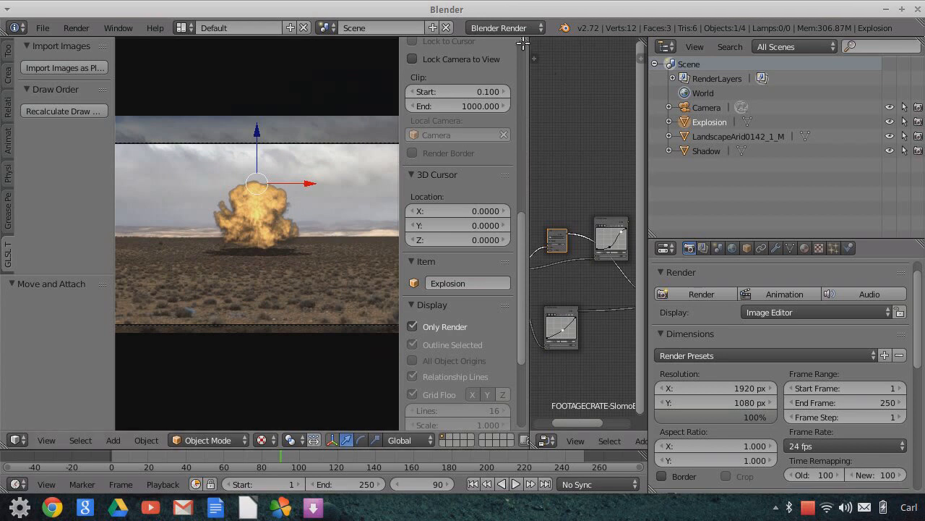
pyautogui.moveTo(527, 43); pyautogui.dragTo(592, 71)
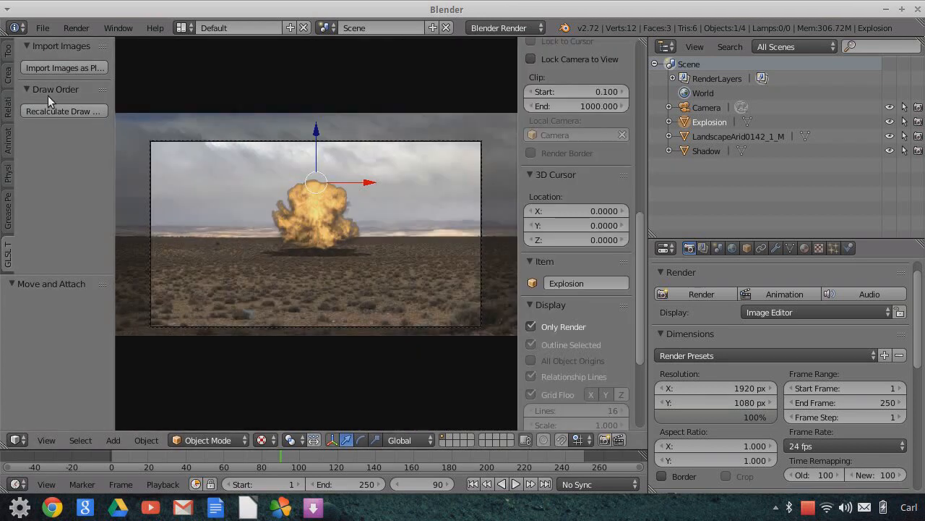
# Import the 5Glow0001-0250.avi movie from the Desktop folder as an image plane.
pyautogui.click(71, 64)
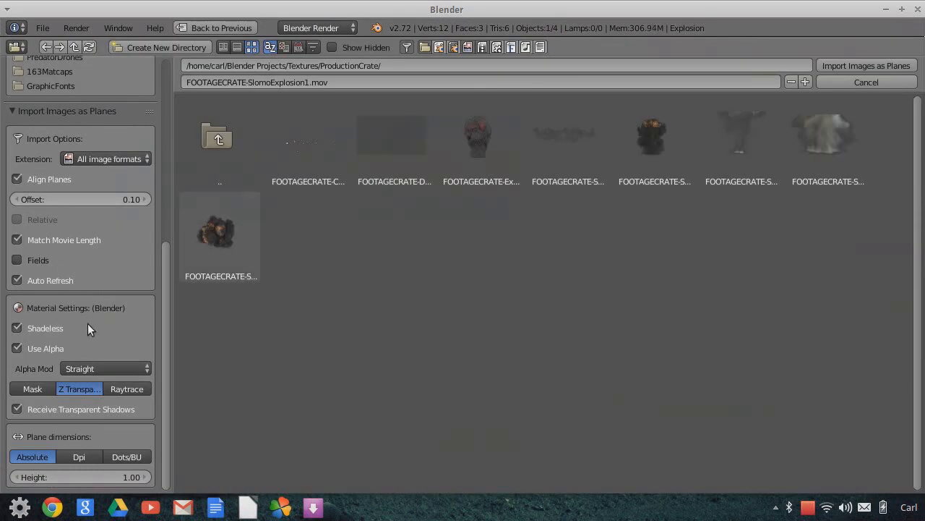
pyautogui.scroll(9, 94, 245)
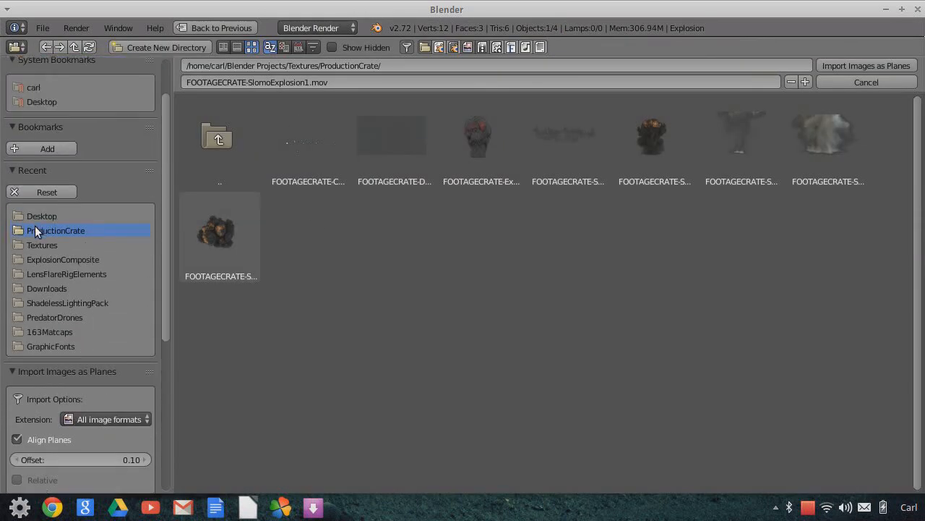
pyautogui.click(42, 216)
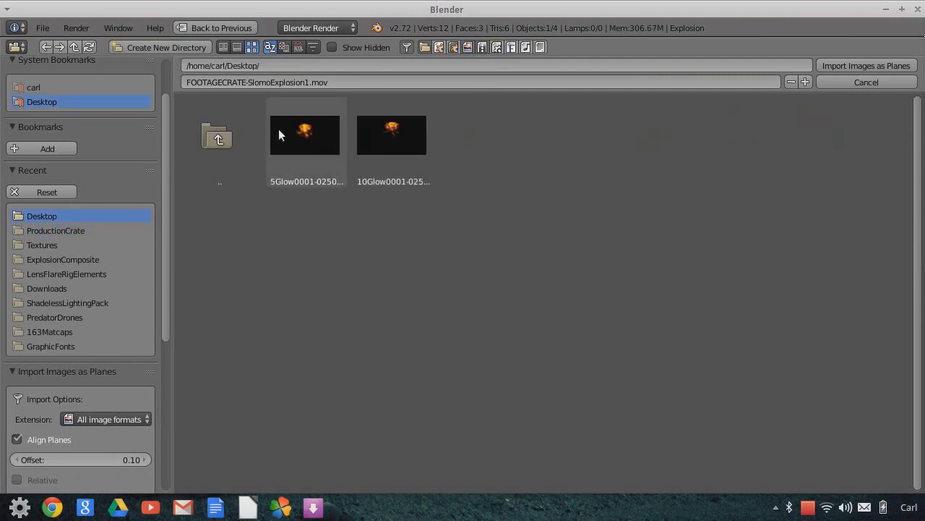
pyautogui.click(308, 136)
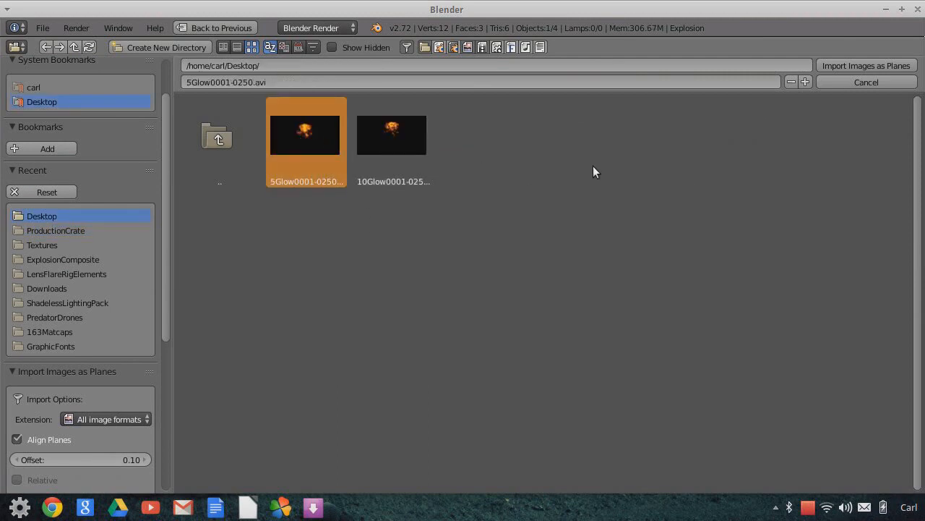
pyautogui.click(877, 65)
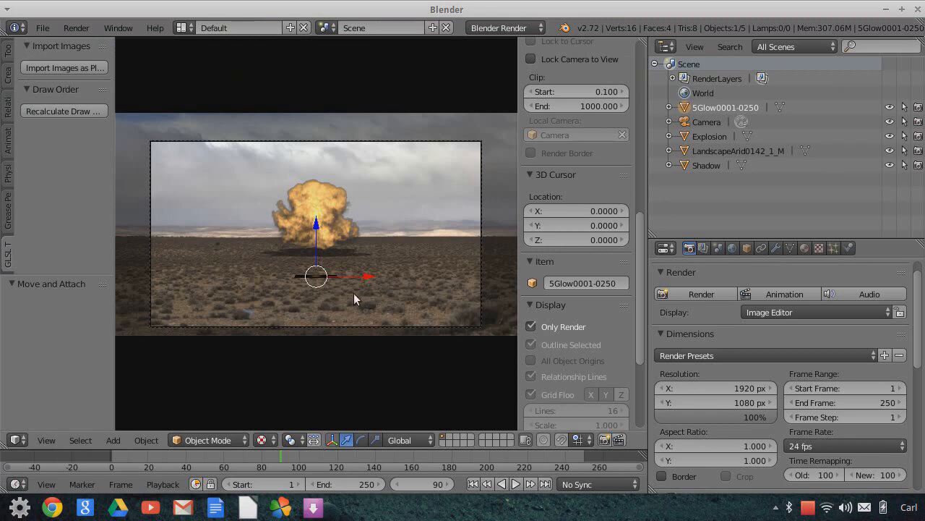
# Rotate the glow plane 90° about the X axis and move it about 12.8 units along Y toward the explosion.
pyautogui.write('rx9')
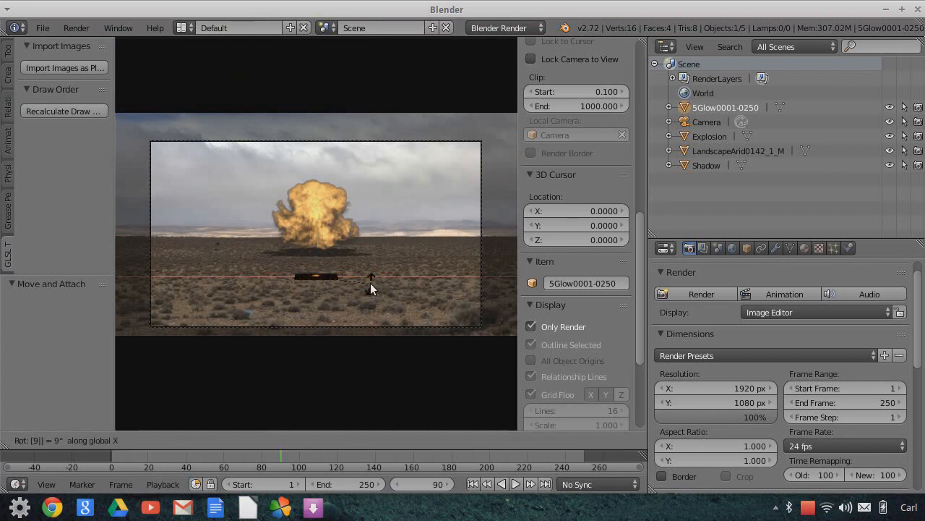
pyautogui.write('0')
pyautogui.press('Return')
pyautogui.moveTo(384, 283)
pyautogui.mouseDown(button='middle')
pyautogui.moveTo(290, 310)
pyautogui.moveTo(368, 289)
pyautogui.mouseUp(button='middle')
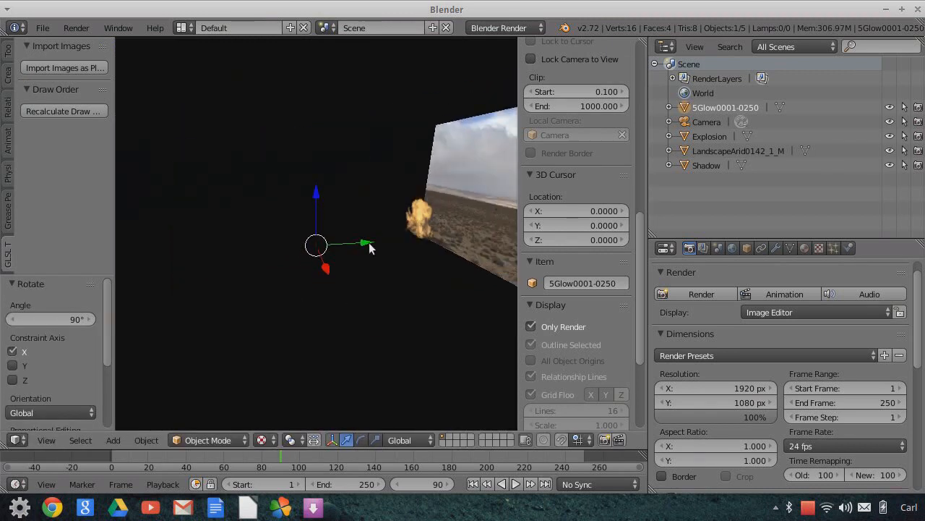
pyautogui.press('g')
pyautogui.press('y')
pyautogui.click(457, 260)
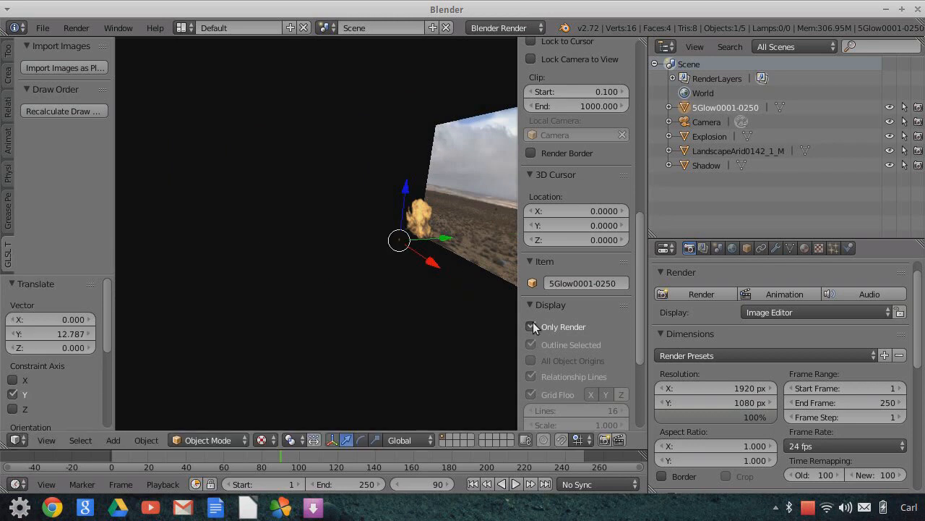
# Turn off Only Render and place the glow plane just in front of the explosion, moving it further along Y and up about 2.4 units.
pyautogui.click(533, 322)
pyautogui.moveTo(424, 303); pyautogui.dragTo(338, 296, button='middle')
pyautogui.moveTo(468, 295); pyautogui.dragTo(493, 293, button='middle')
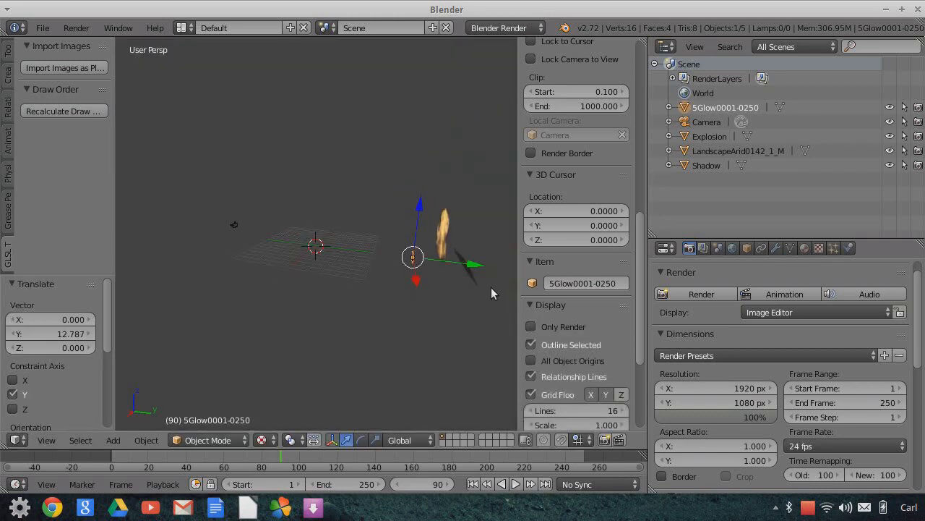
pyautogui.press('g')
pyautogui.press('y')
pyautogui.click(486, 268)
pyautogui.press('g')
pyautogui.press('z')
pyautogui.click(434, 195)
# In camera view, enlarge the glow plane until its fireball matches the explosion's size, and lower it about 1.3 units to align them.
pyautogui.click(46, 439)
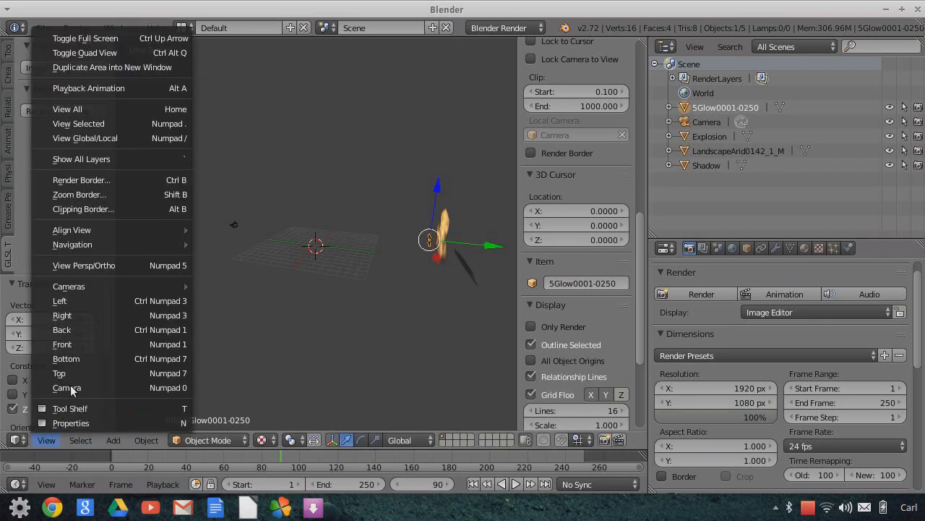
pyautogui.click(70, 390)
pyautogui.press('s')
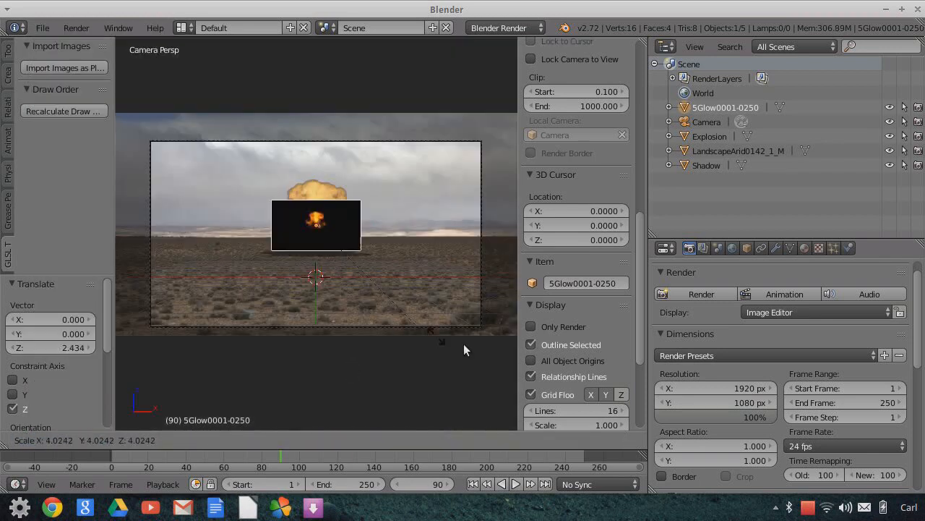
pyautogui.click(447, 354)
pyautogui.press('s')
pyautogui.click(315, 220)
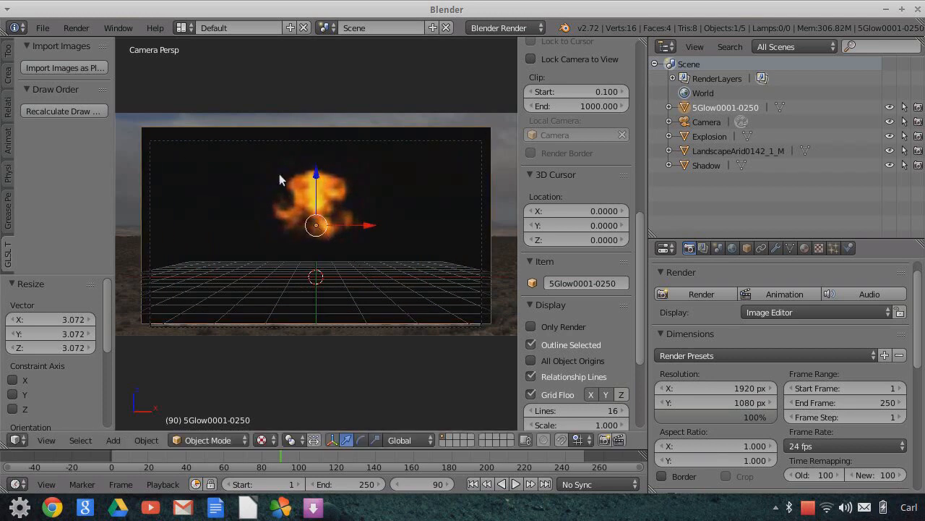
pyautogui.press('g')
pyautogui.press('z')
pyautogui.click(313, 189)
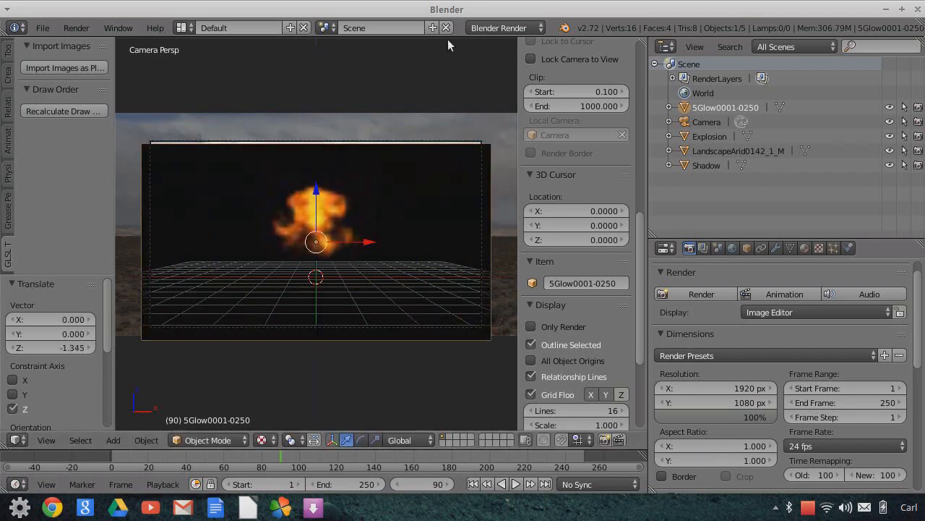
# Switch the render engine to Blender Game and set the glow material's alpha blend mode to Add.
pyautogui.click(505, 28)
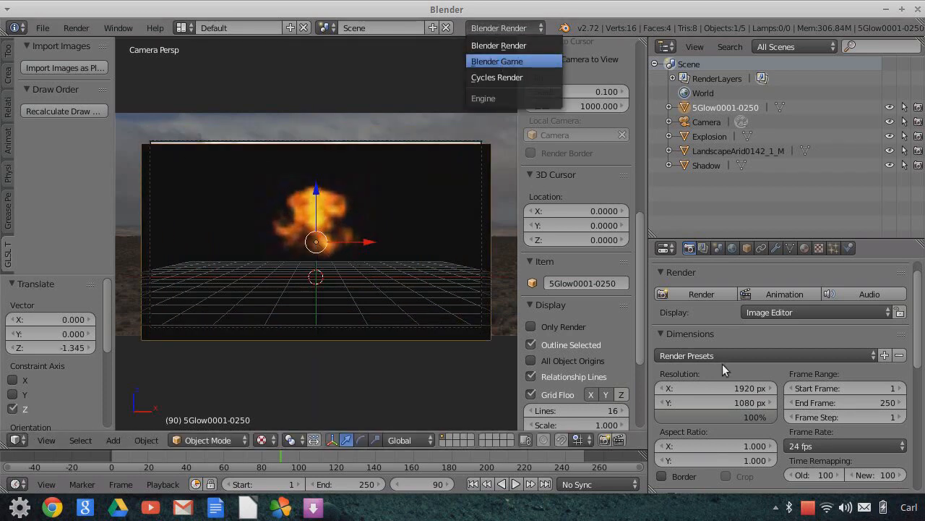
pyautogui.press('Return')
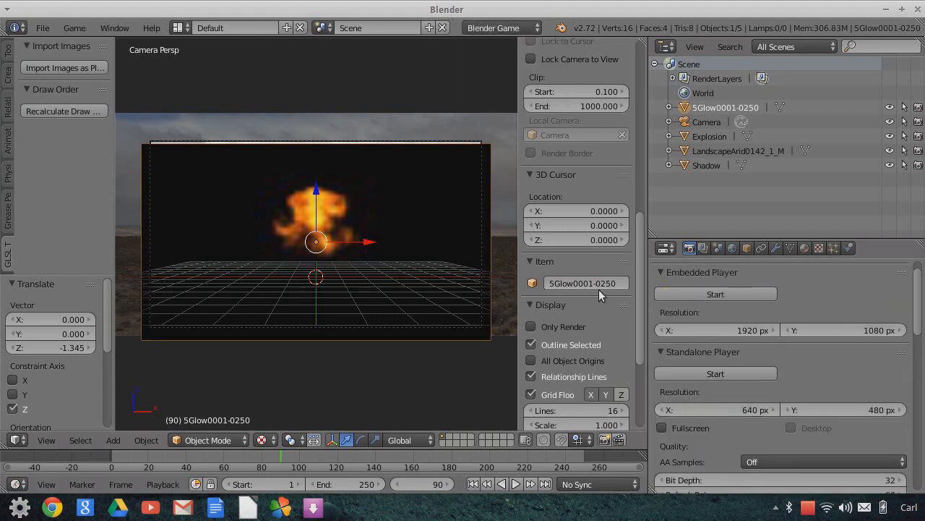
pyautogui.click(804, 248)
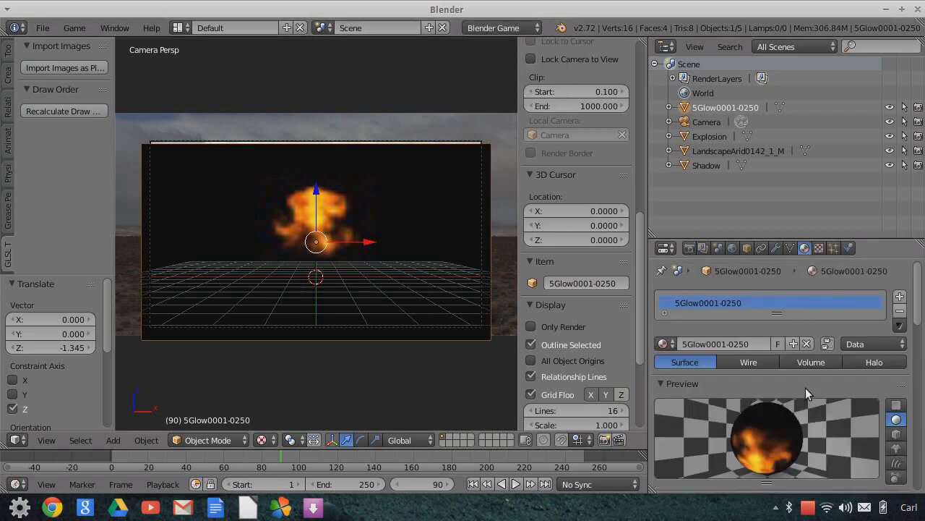
pyautogui.scroll(-8, 807, 389)
pyautogui.scroll(-6, 808, 390)
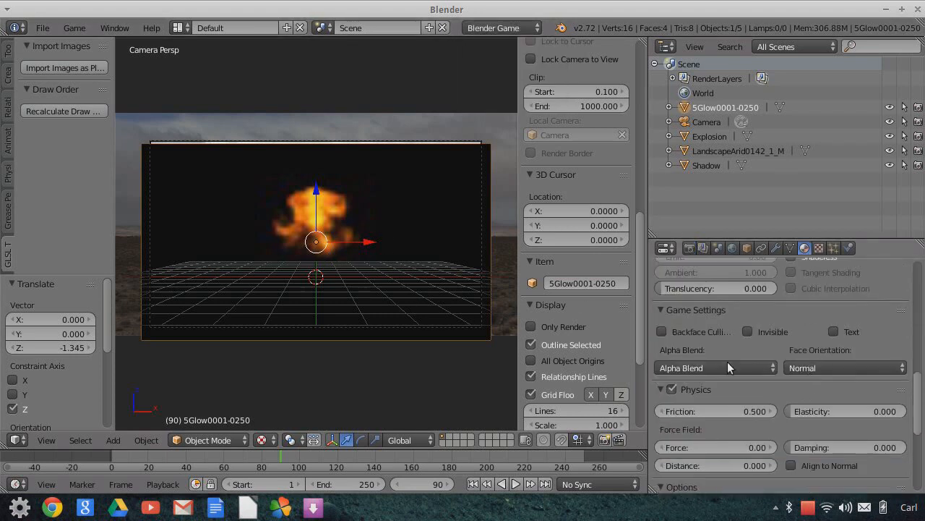
pyautogui.click(722, 366)
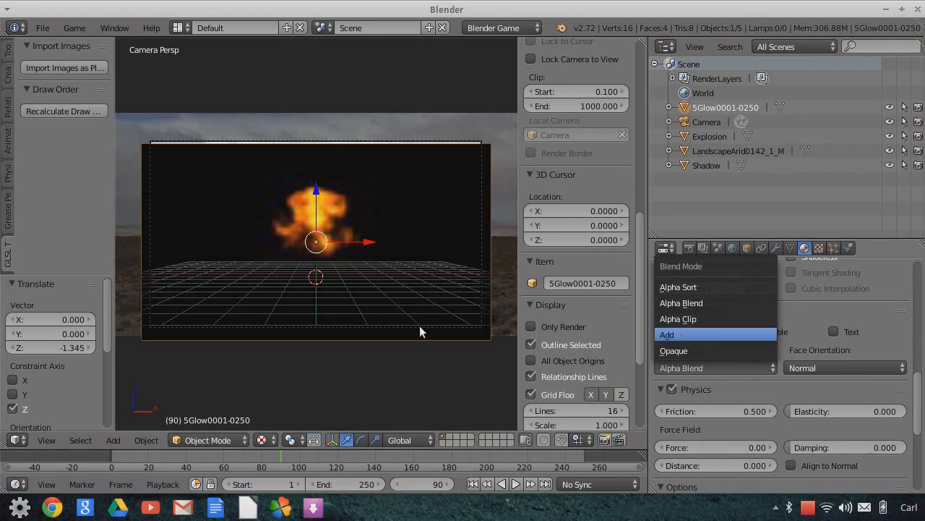
pyautogui.press('Return')
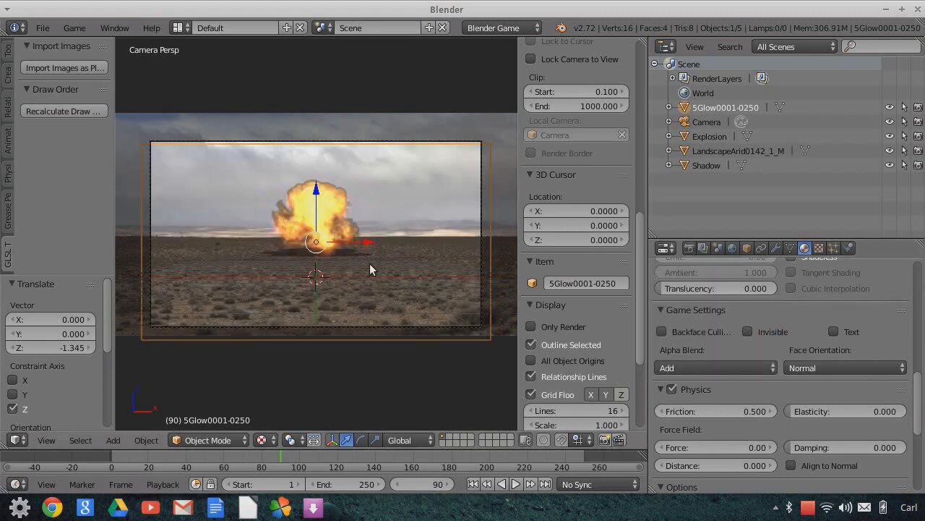
# Scale the glow plane up to about 1.36 times its size and lower it about 0.8 units over the explosion.
pyautogui.press('s')
pyautogui.click(386, 285)
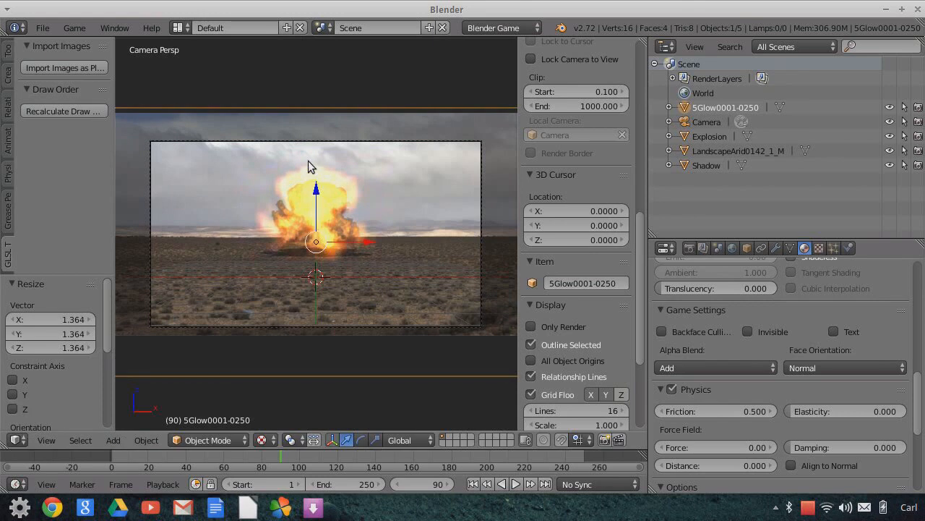
pyautogui.moveTo(318, 188); pyautogui.dragTo(316, 198)
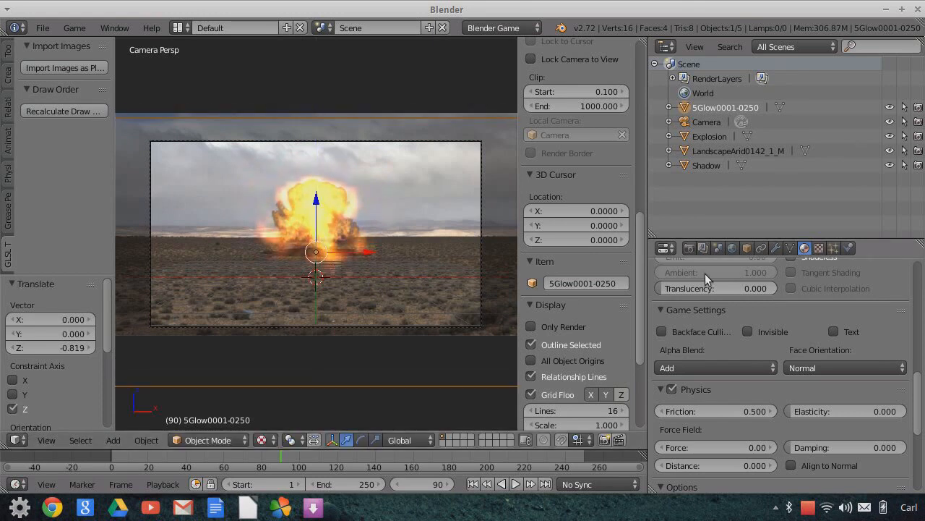
# Add a second texture to the glow material, using the 10Glow0001-0250.avi movie from the Desktop folder.
pyautogui.click(819, 248)
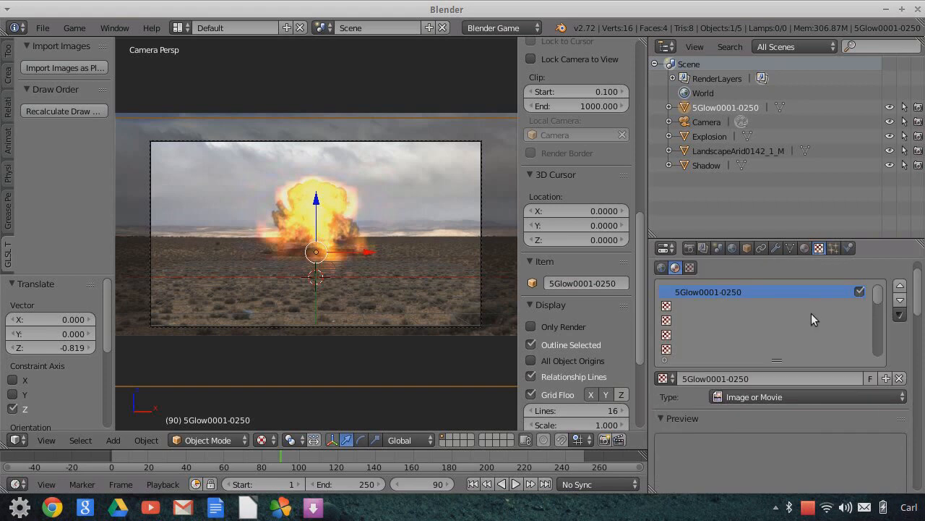
pyautogui.click(687, 306)
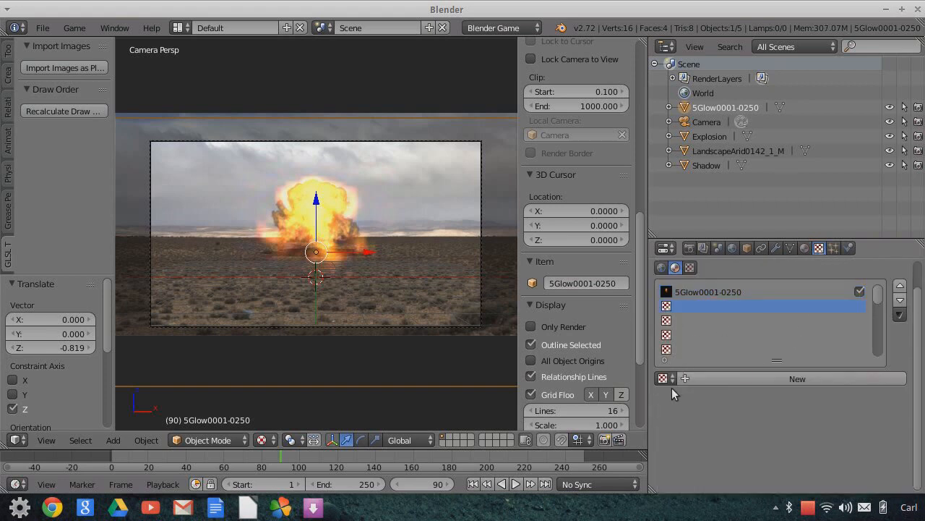
pyautogui.click(829, 379)
pyautogui.scroll(-5, 828, 414)
pyautogui.click(841, 442)
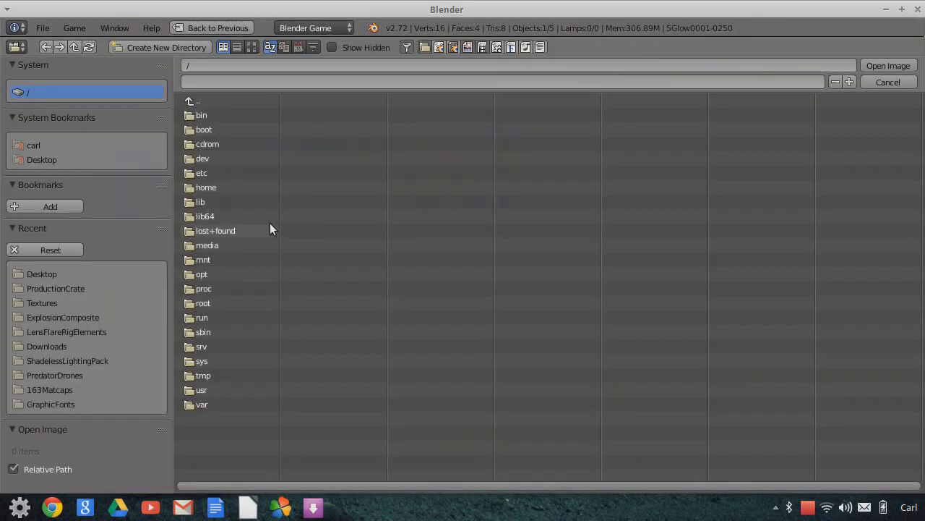
pyautogui.click(57, 161)
pyautogui.click(209, 128)
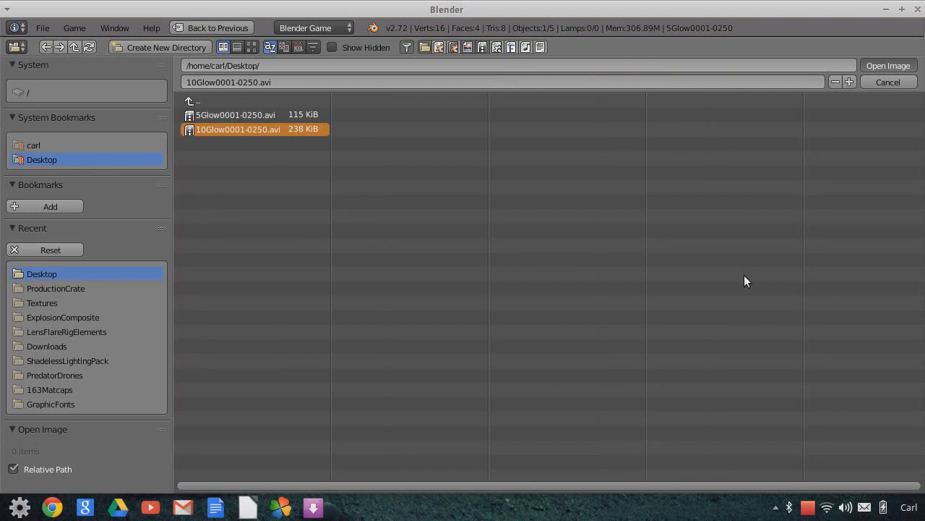
pyautogui.press('Return')
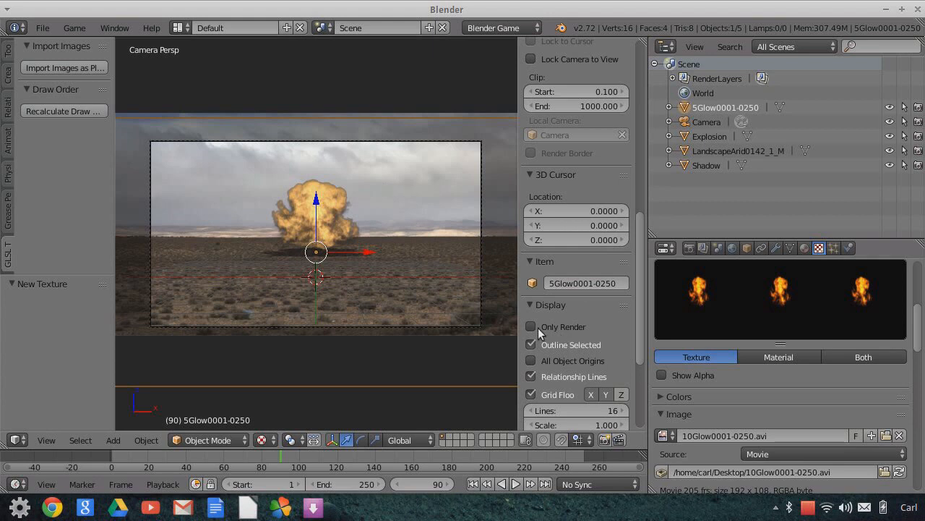
# Enable Auto Refresh for the second glow texture and set its blend mode to Add.
pyautogui.scroll(-10, 762, 411)
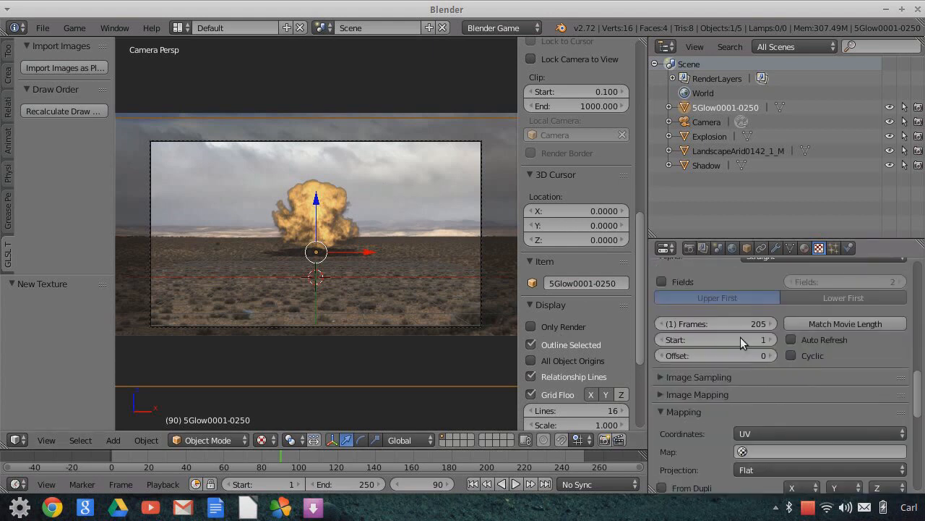
pyautogui.scroll(5, 729, 322)
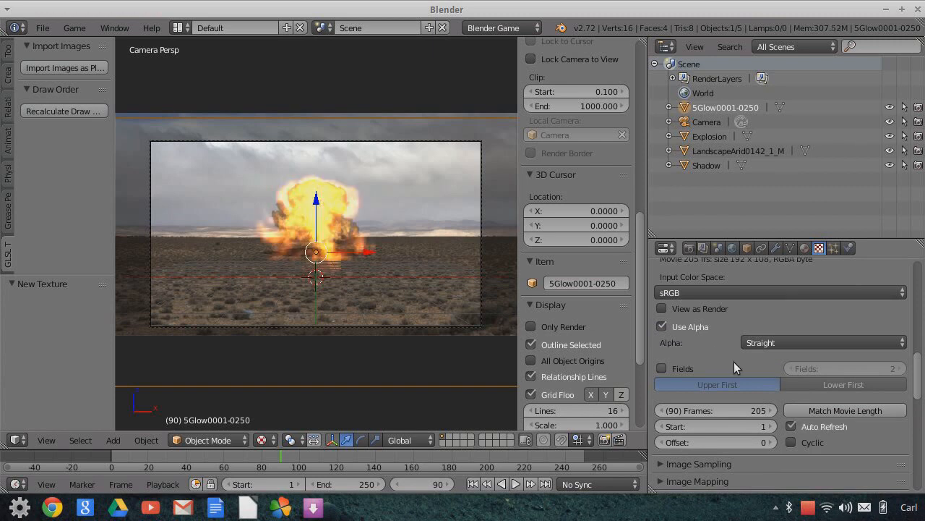
pyautogui.scroll(5, 734, 365)
pyautogui.scroll(12, 735, 363)
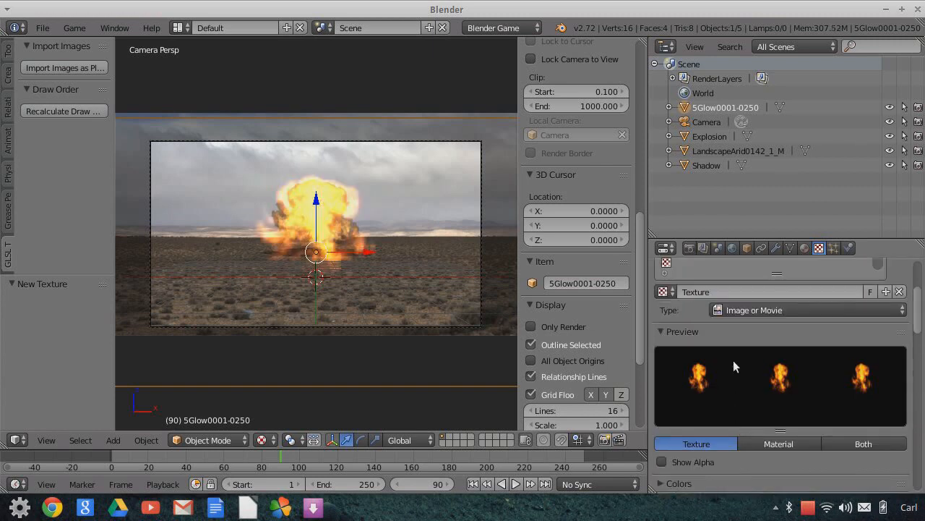
pyautogui.scroll(-15, 805, 424)
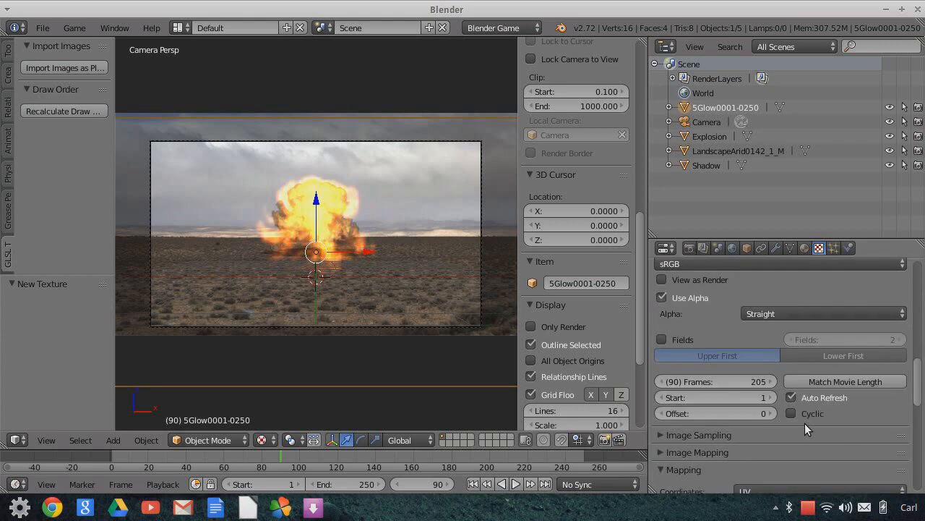
pyautogui.scroll(-5, 791, 420)
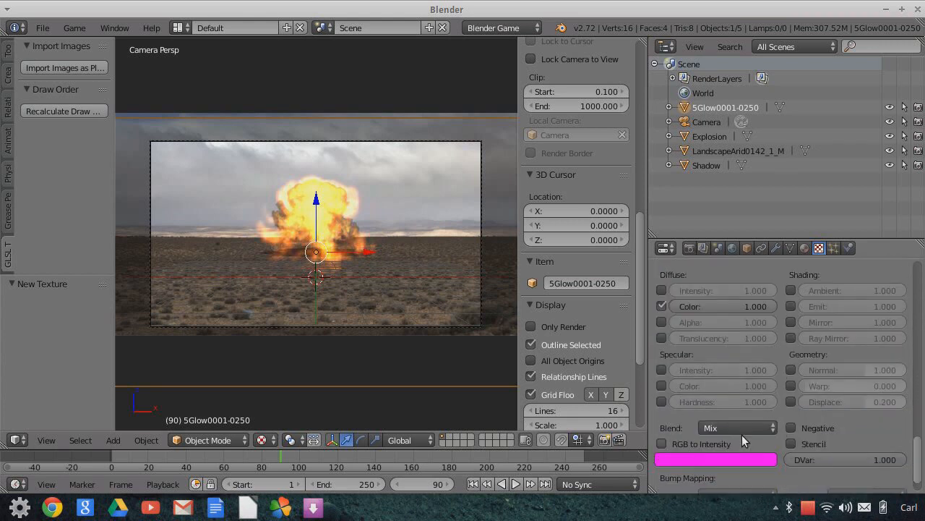
pyautogui.click(740, 428)
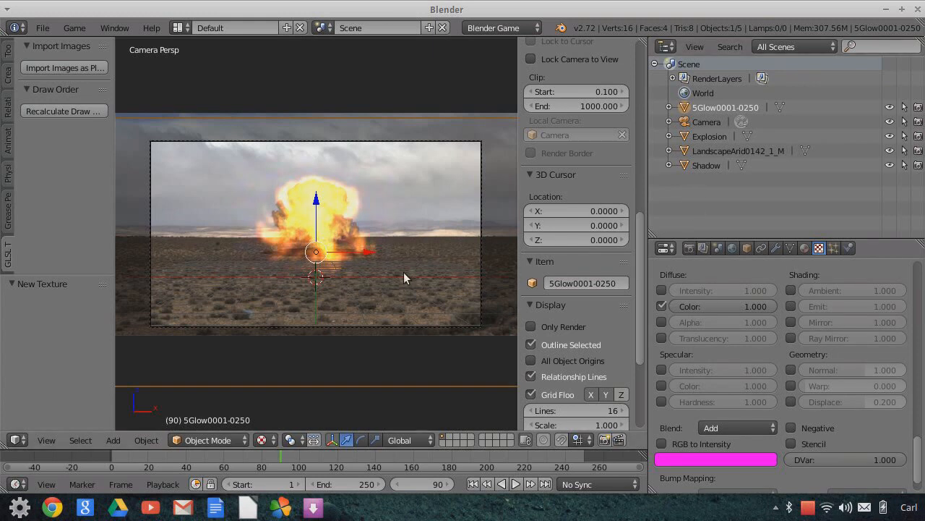
# Scale the glow plane down to about 0.84 and raise it about 1.1 units to realign it with the explosion.
pyautogui.press('s')
pyautogui.click(392, 266)
pyautogui.moveTo(315, 206); pyautogui.dragTo(310, 188)
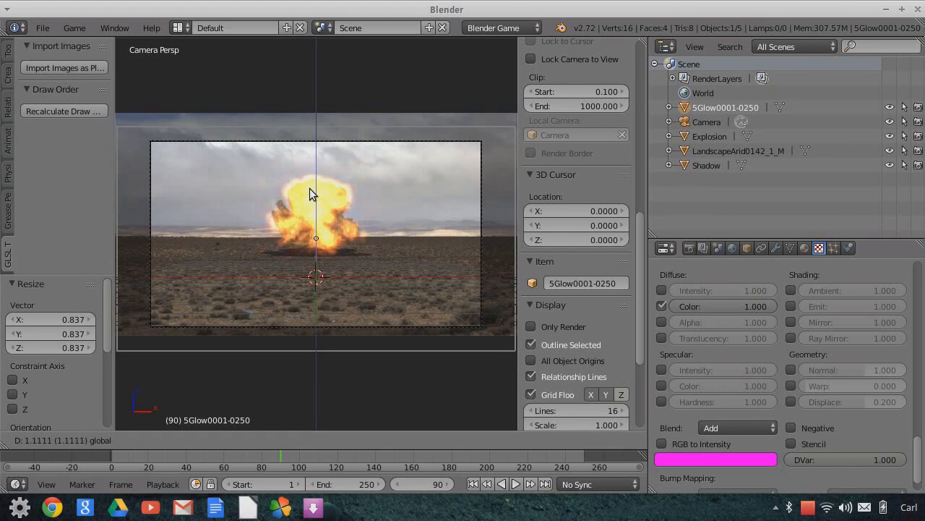
# Scale the glow plane's height to about 0.94, readjust its overall size, and raise it about 0.12 units over the explosion.
pyautogui.press('s')
pyautogui.click(377, 259)
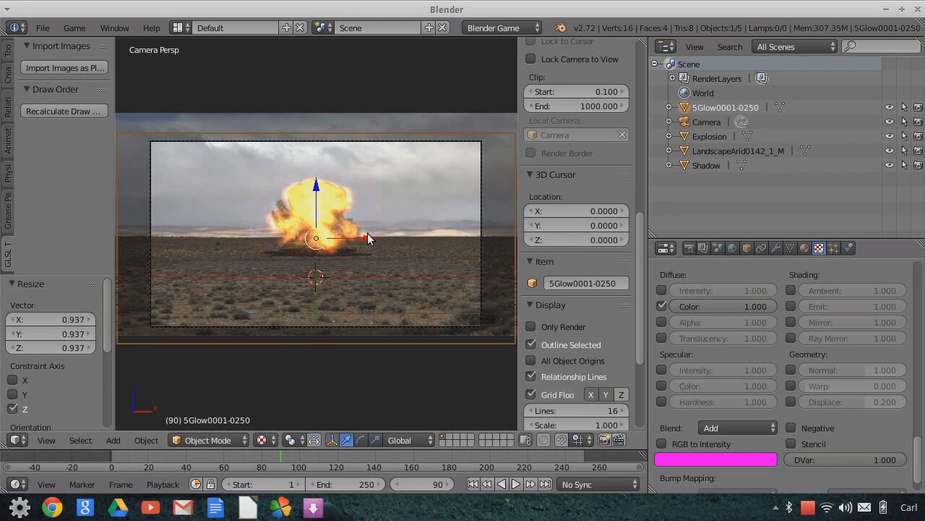
pyautogui.press('s')
pyautogui.click(368, 236)
pyautogui.moveTo(318, 193); pyautogui.dragTo(317, 187)
pyautogui.click(370, 238)
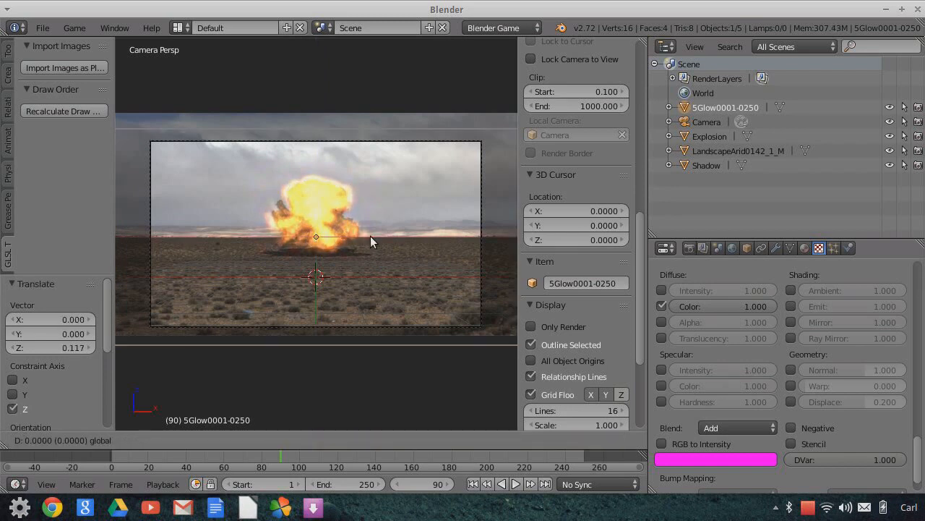
# Enable shader nodes for the glow plane's material and open a node editor beside the 3D view.
pyautogui.click(805, 248)
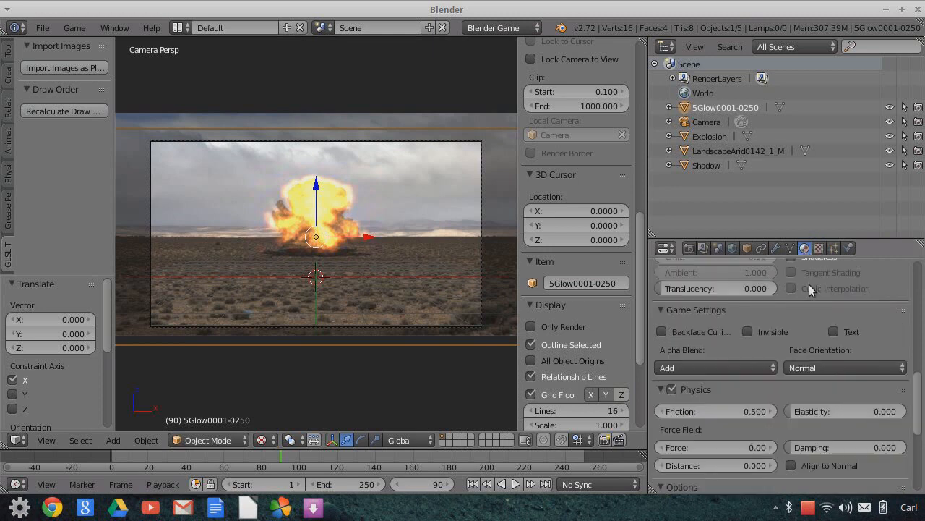
pyautogui.scroll(10, 822, 342)
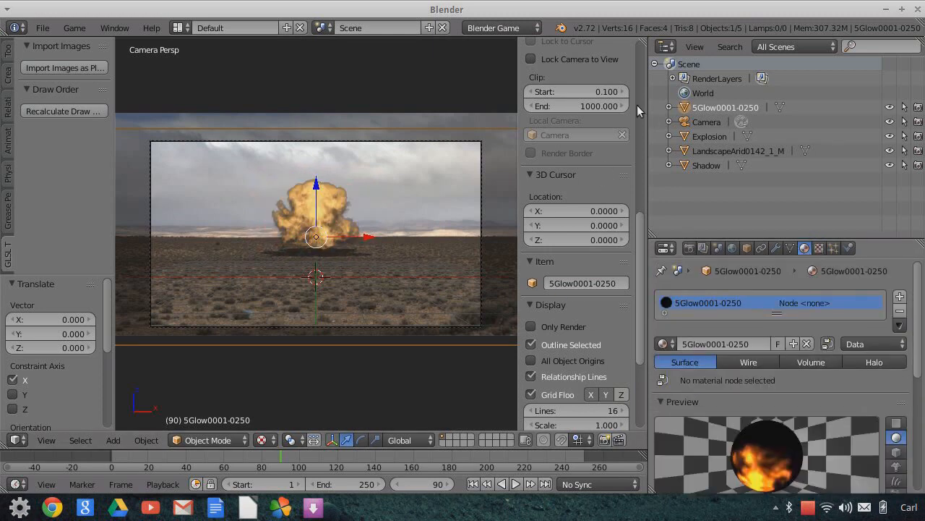
pyautogui.moveTo(643, 41); pyautogui.dragTo(408, 54)
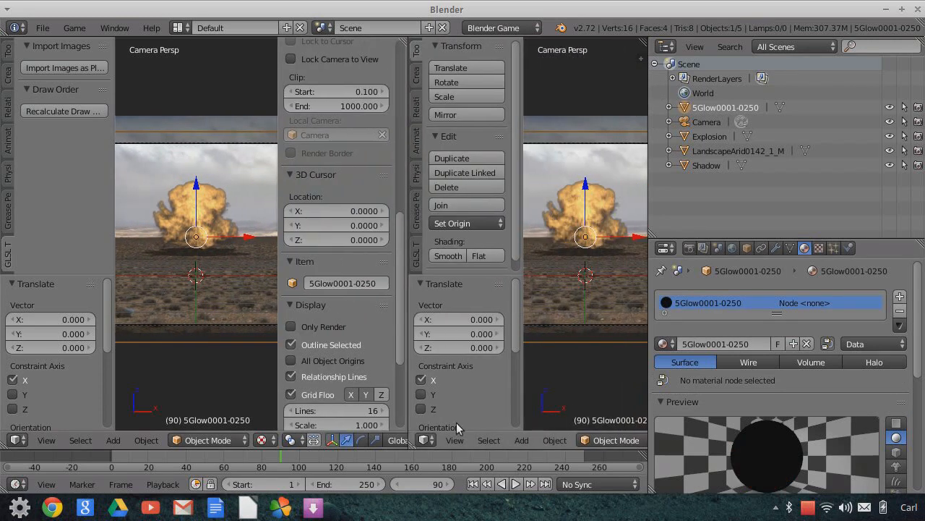
pyautogui.click(428, 440)
pyautogui.click(461, 263)
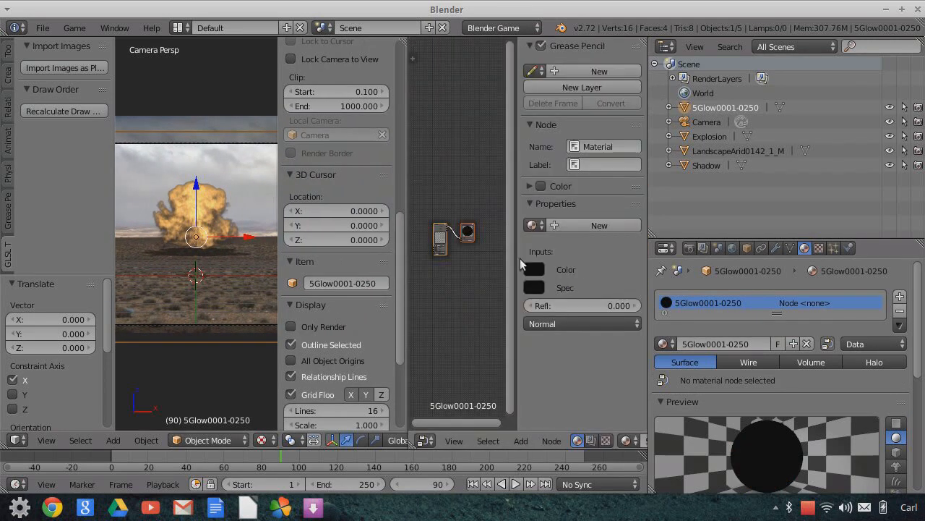
pyautogui.moveTo(518, 256); pyautogui.dragTo(699, 280)
pyautogui.scroll(3, 534, 298)
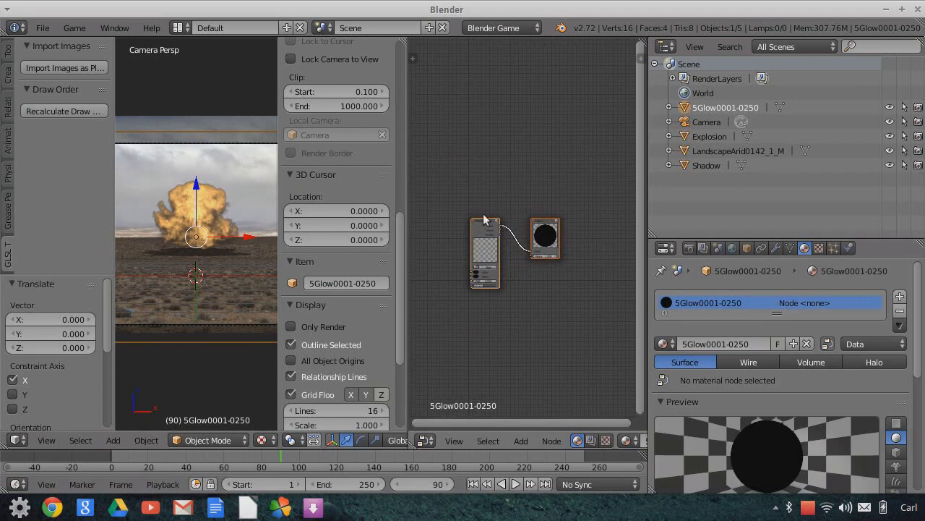
# Move the Material node away from the Output node and assign it the 5Glow0001-0250 material.
pyautogui.click(455, 232)
pyautogui.moveTo(483, 227); pyautogui.dragTo(431, 236)
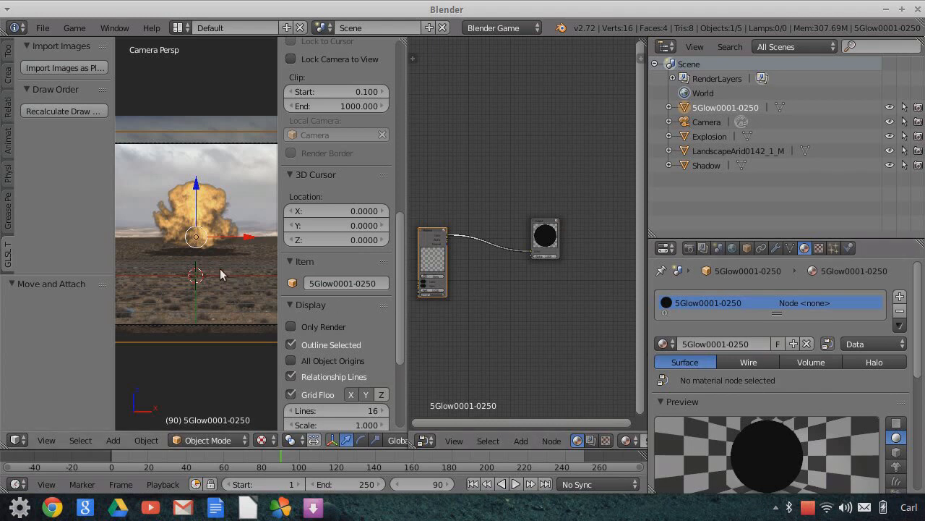
pyautogui.scroll(4, 499, 309)
pyautogui.moveTo(505, 297); pyautogui.dragTo(560, 312, button='middle')
pyautogui.scroll(3, 558, 260)
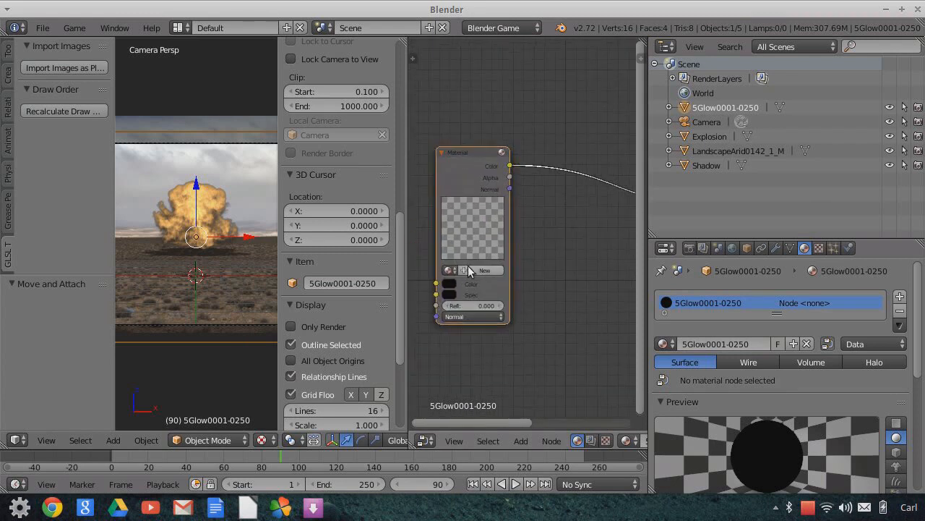
pyautogui.click(450, 270)
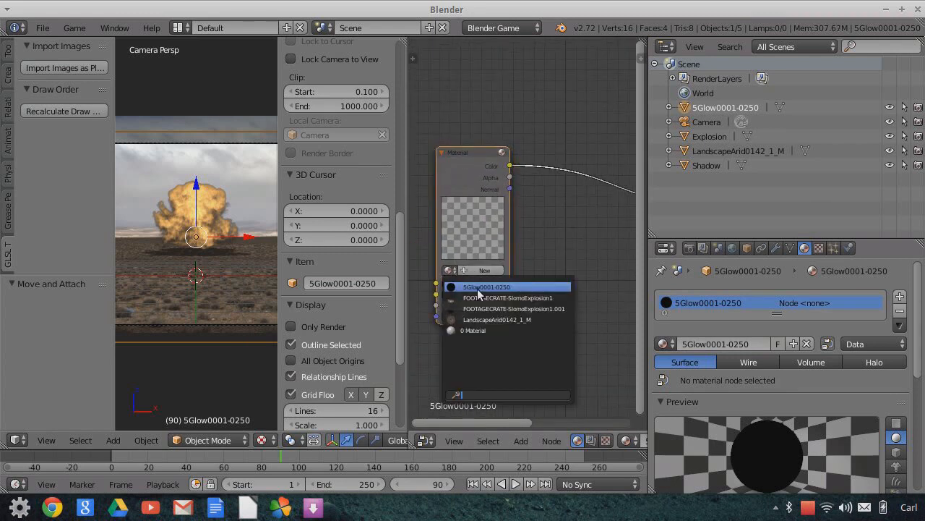
pyautogui.press('Return')
# Insert an RGB Curves node between the Material and Output nodes.
pyautogui.scroll(-2, 579, 245)
pyautogui.moveTo(579, 245); pyautogui.dragTo(438, 248, button='middle')
pyautogui.click(519, 440)
pyautogui.moveTo(565, 381)
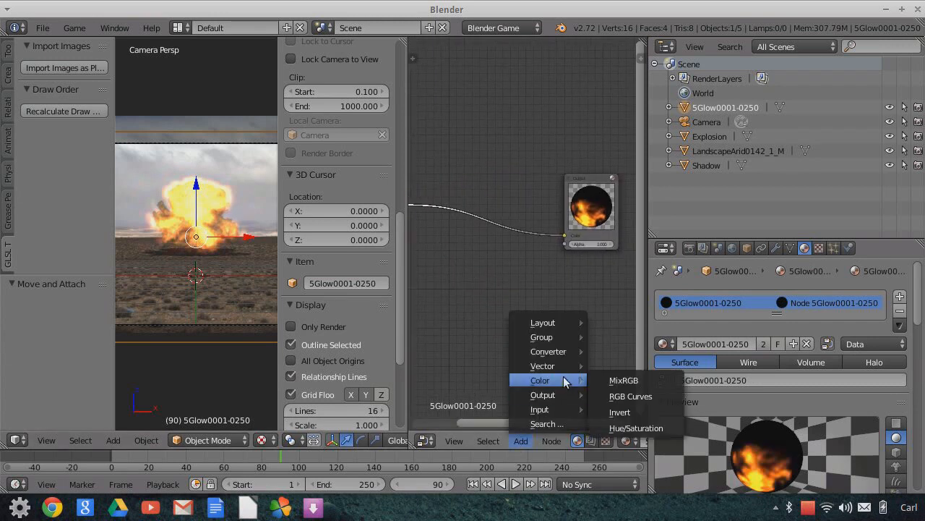
pyautogui.click(630, 395)
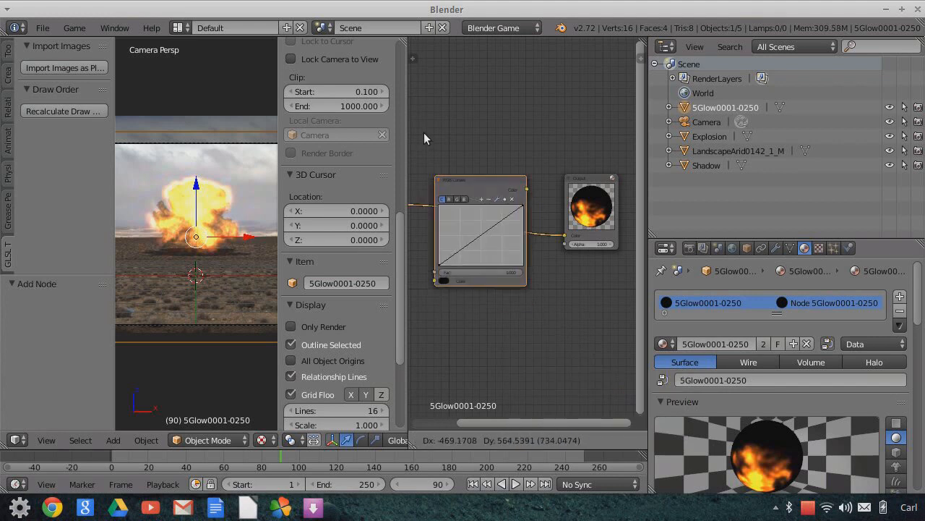
pyautogui.click(527, 232)
pyautogui.scroll(1, 540, 302)
# Lower the combined RGB curve at about X 0.65, Y 0.26 and the blue curve at about X 0.56, Y 0.45.
pyautogui.moveTo(495, 198); pyautogui.dragTo(502, 221)
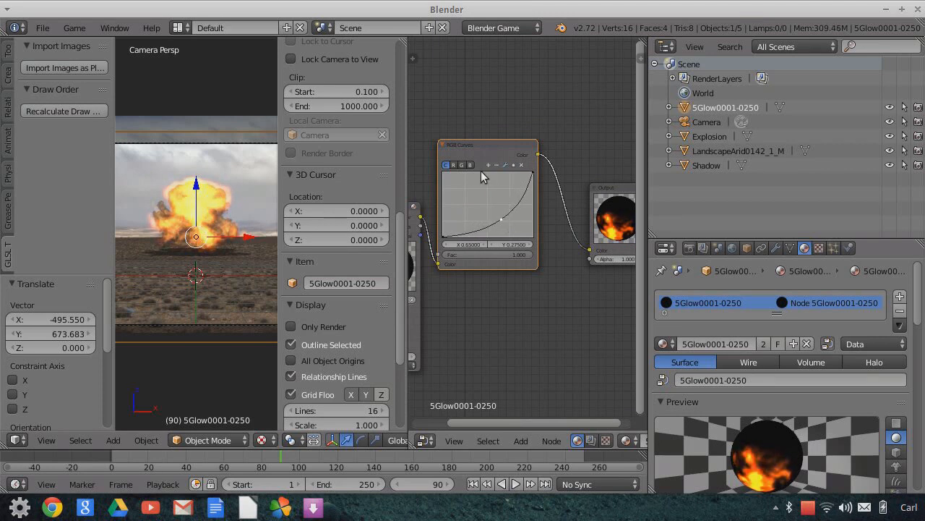
pyautogui.click(453, 165)
pyautogui.moveTo(487, 209)
pyautogui.mouseDown()
pyautogui.moveTo(474, 193)
pyautogui.moveTo(493, 208)
pyautogui.mouseUp()
pyautogui.click(470, 166)
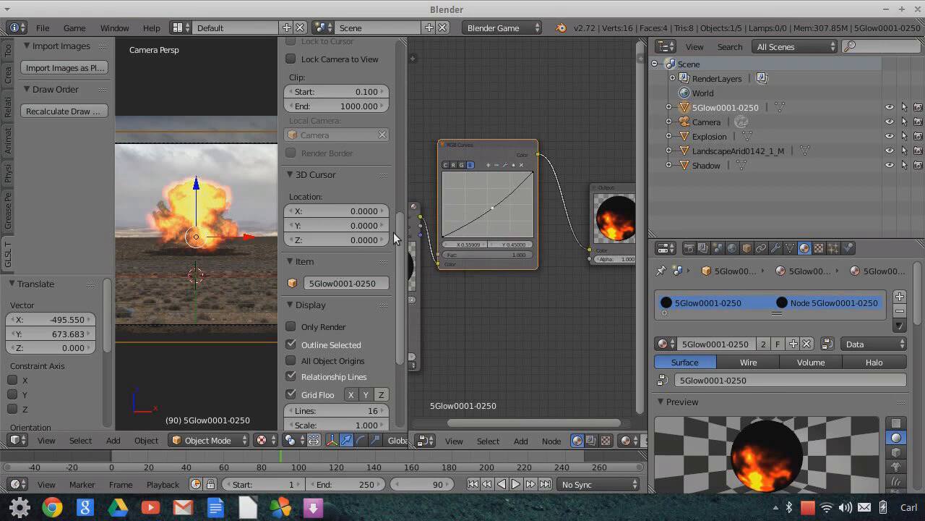
pyautogui.click(446, 165)
# Scale the glow plane down to about 0.93 and merge the node editor area back into the 3D view.
pyautogui.scroll(2, 210, 249)
pyautogui.press('s')
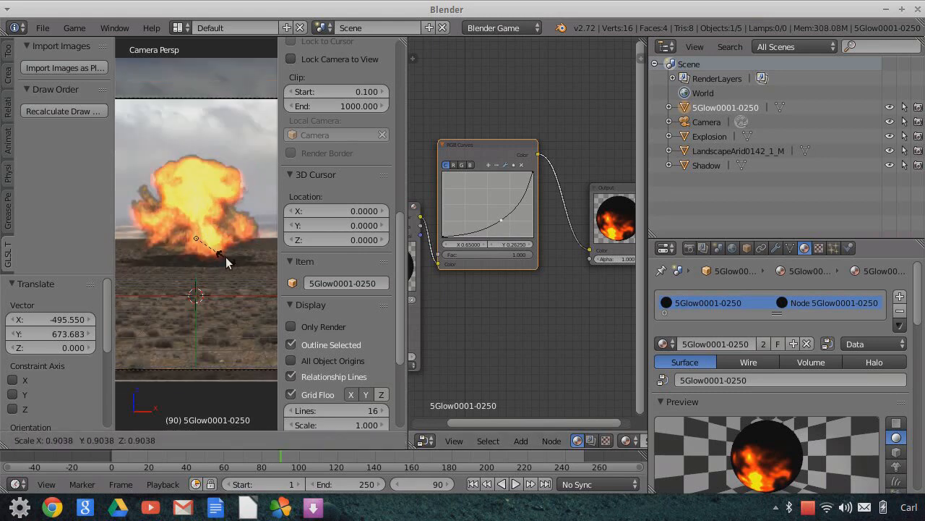
pyautogui.click(226, 256)
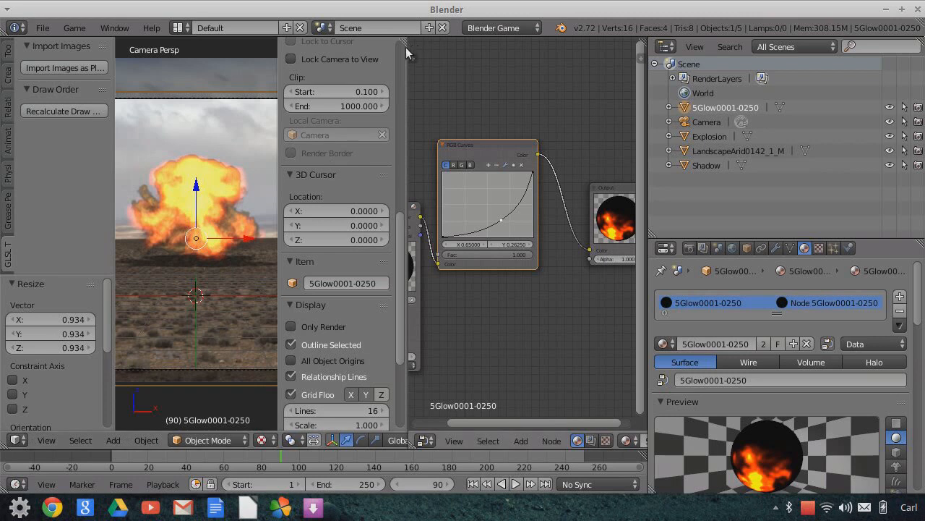
pyautogui.moveTo(403, 39); pyautogui.dragTo(535, 124)
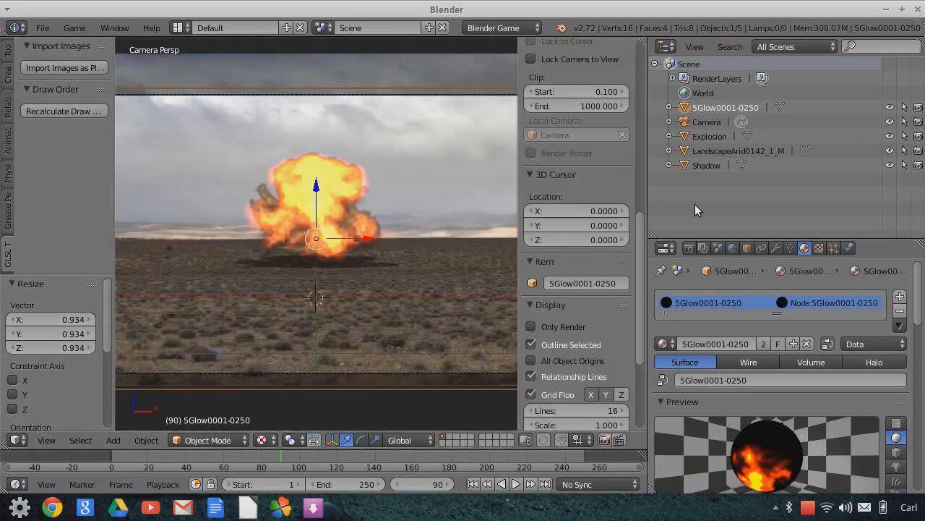
# Leave the camera view to inspect the plane stacking and recalculate the draw order of the planes.
pyautogui.click(687, 121)
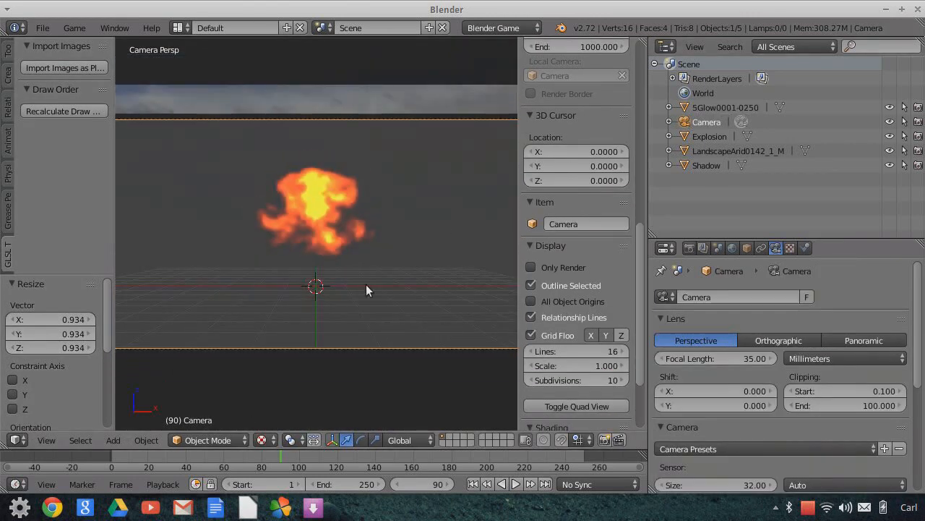
pyautogui.moveTo(394, 230); pyautogui.dragTo(334, 253, button='middle')
pyautogui.scroll(-2, 333, 252)
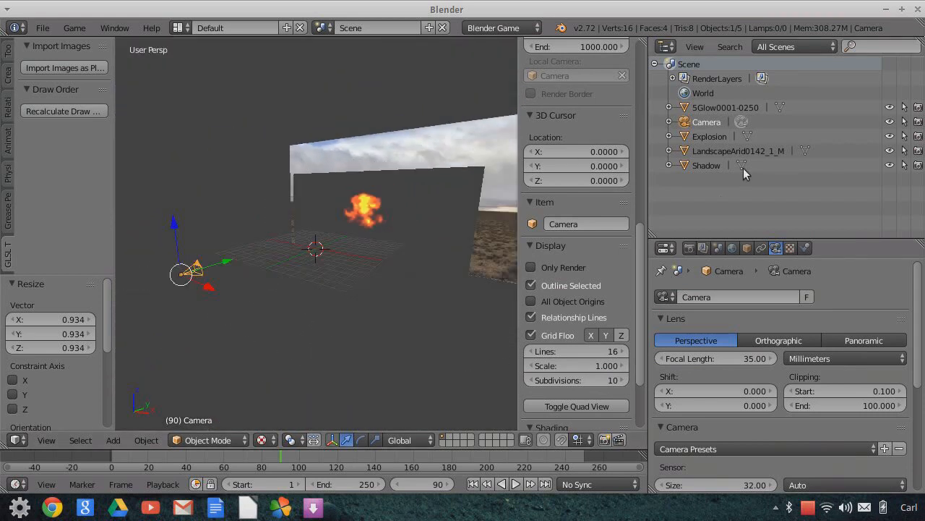
pyautogui.click(688, 136)
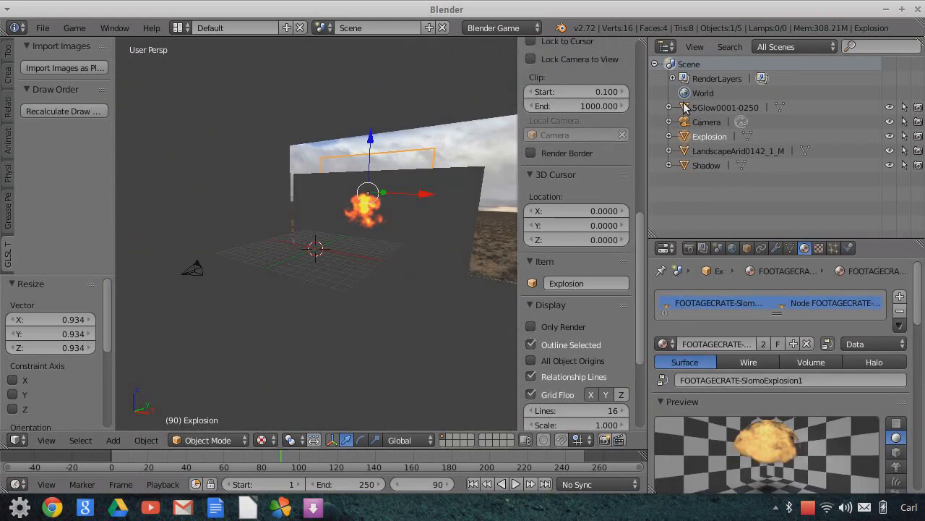
pyautogui.click(685, 107)
pyautogui.click(688, 165)
pyautogui.click(65, 112)
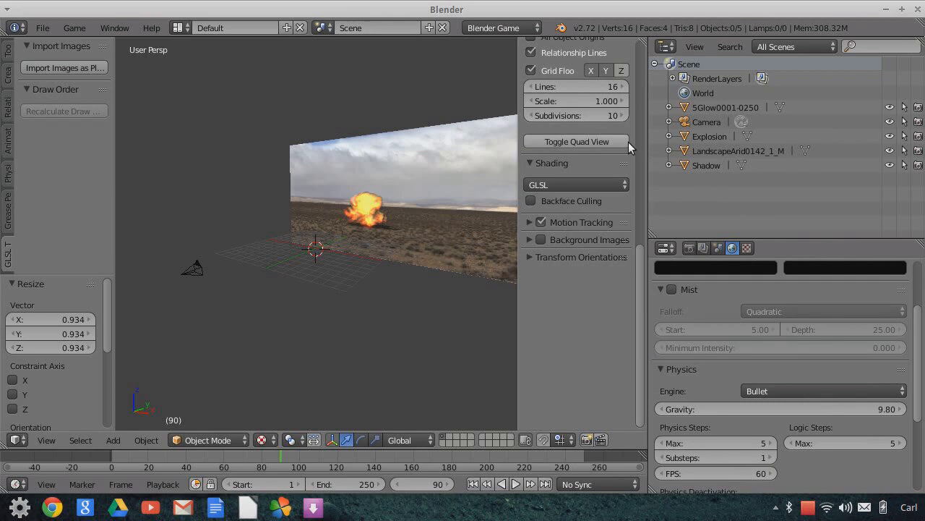
# Return to the camera view and play the composite to check the glow, stopping at frame 113.
pyautogui.click(705, 121)
pyautogui.click(47, 440)
pyautogui.click(55, 425)
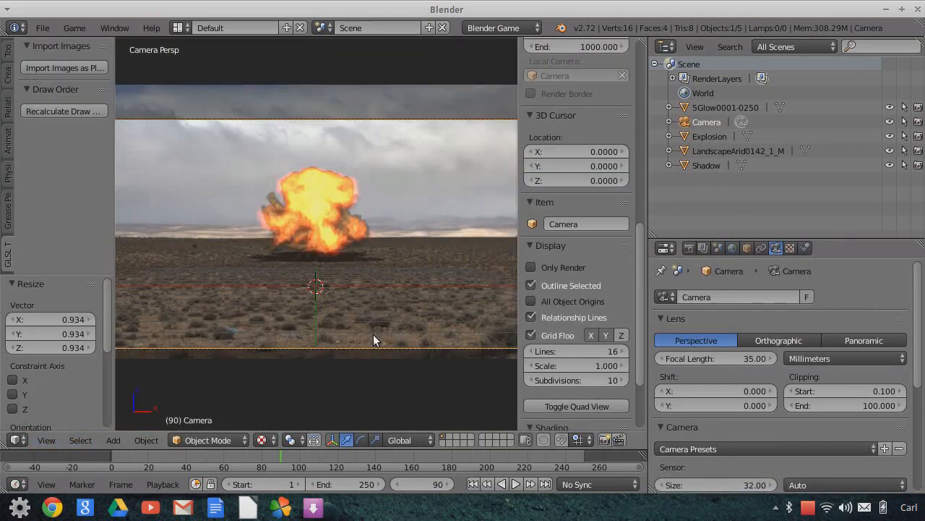
pyautogui.click(473, 484)
pyautogui.click(515, 484)
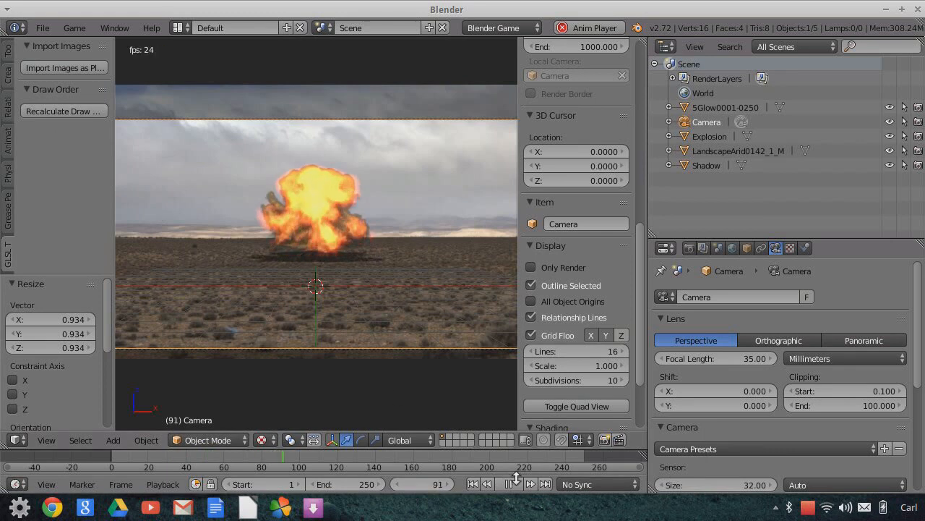
pyautogui.hotkey('alt', 'a')
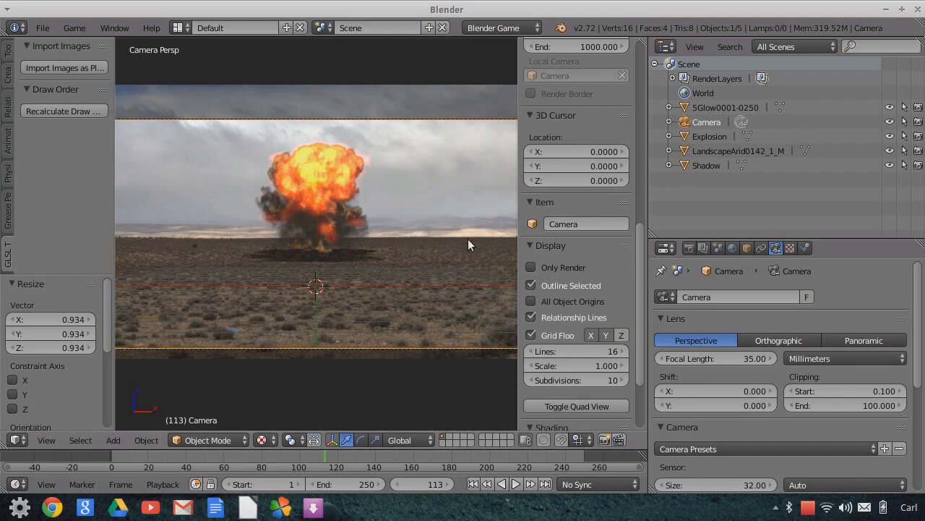
# Switch to the media player to play the reference movie Explosion2.avi, and minimize it again.
pyautogui.click(779, 506)
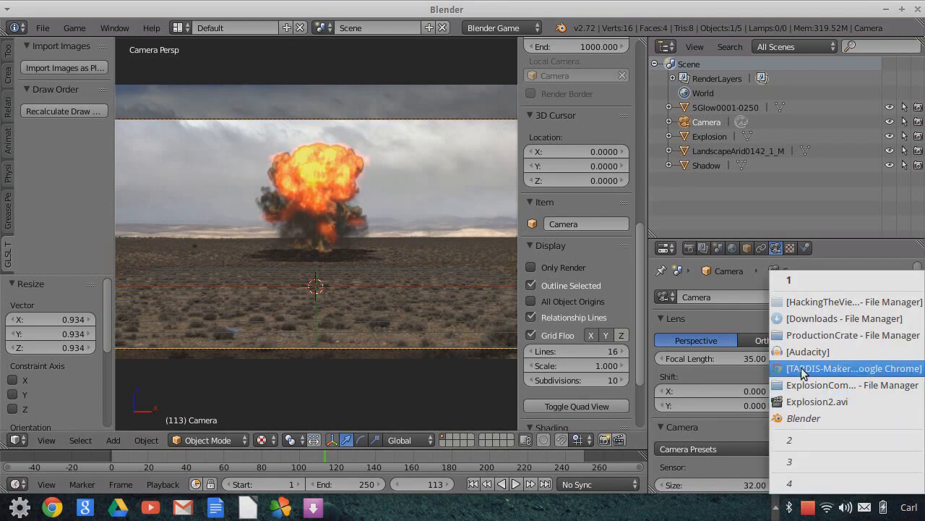
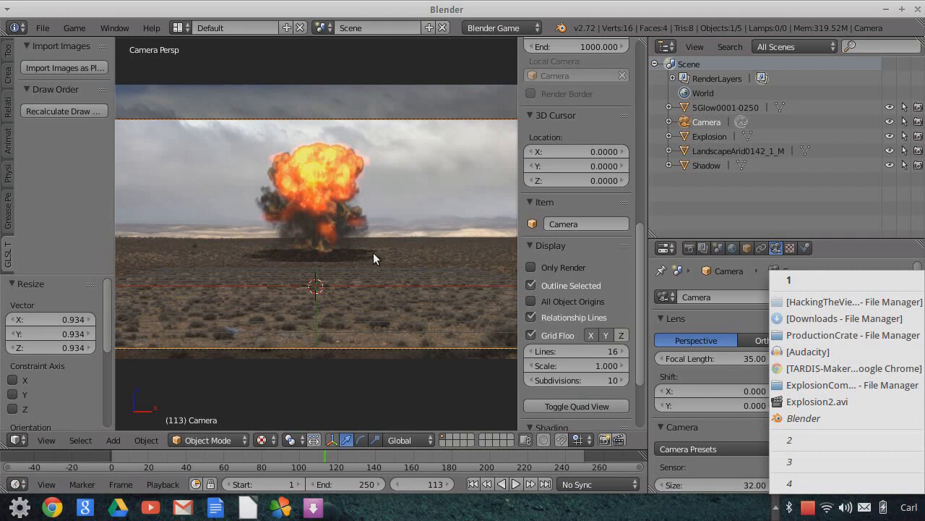
pyautogui.click(821, 402)
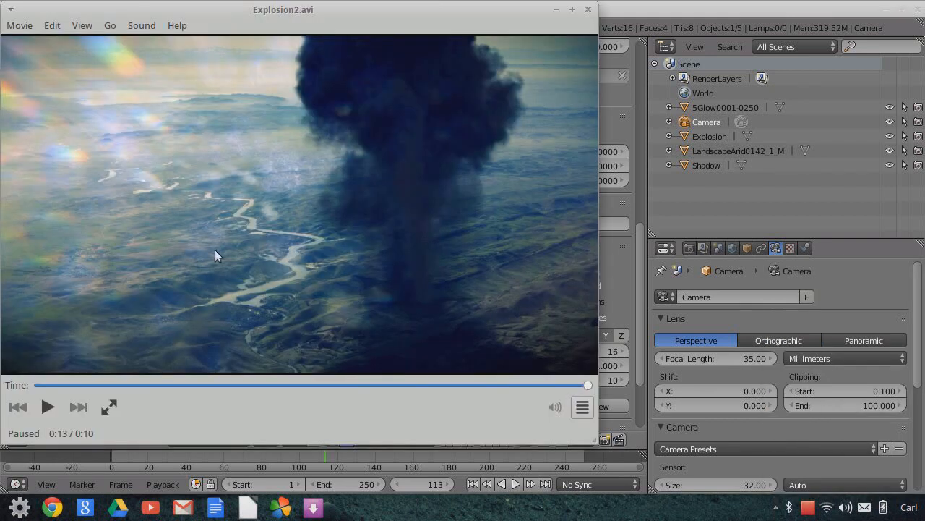
pyautogui.click(47, 407)
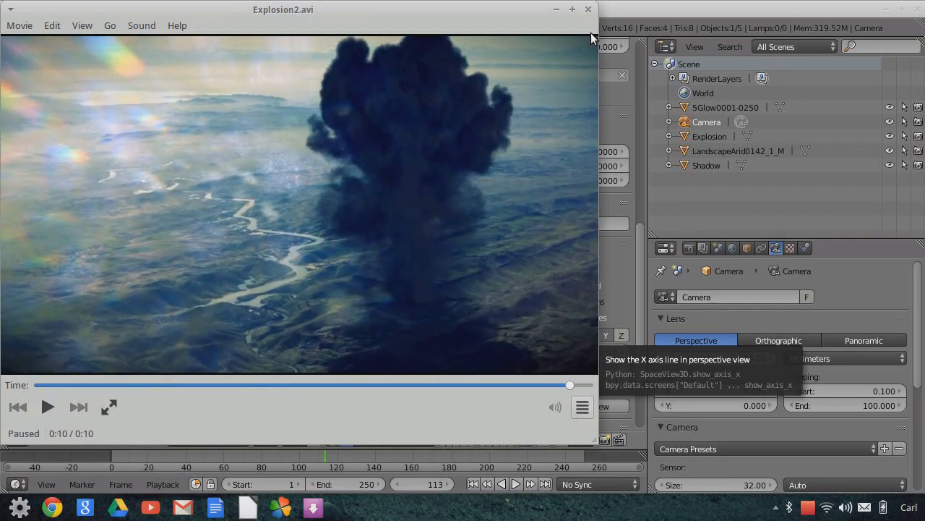
pyautogui.click(557, 11)
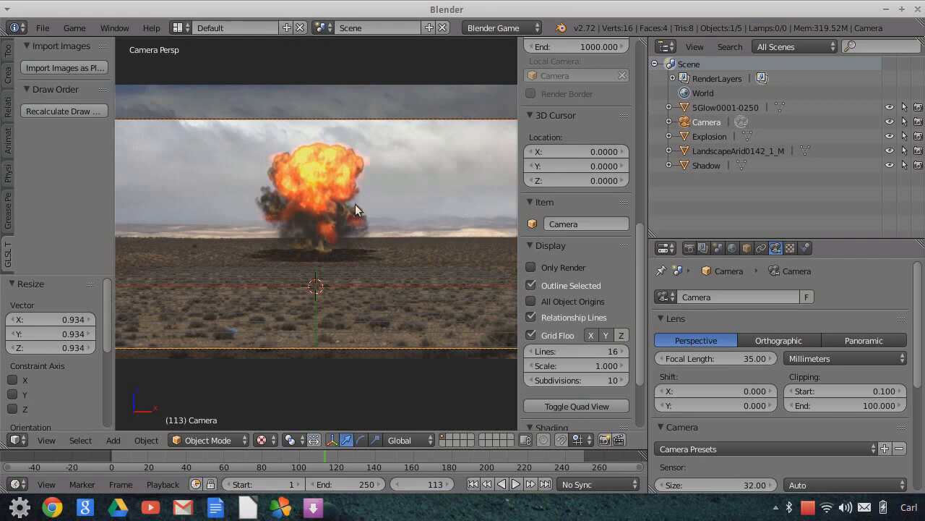
# Scrub through the smoke phase of the explosion in the timeline and go to frame 146.
pyautogui.scroll(-1, 373, 272)
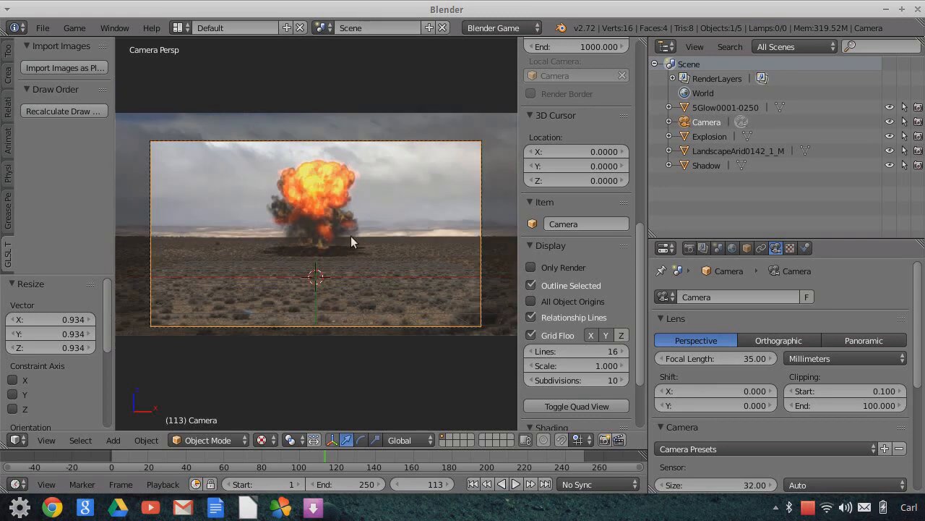
pyautogui.moveTo(369, 458); pyautogui.dragTo(417, 468)
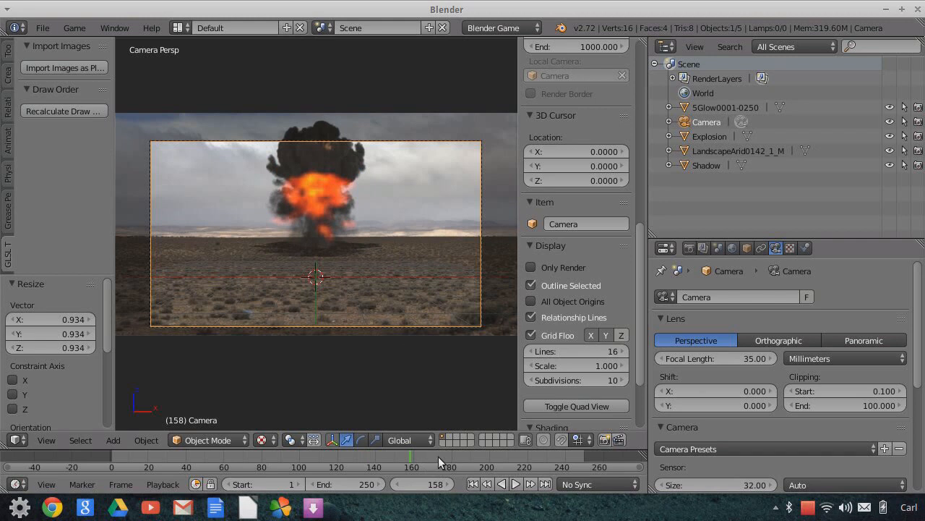
pyautogui.click(387, 457)
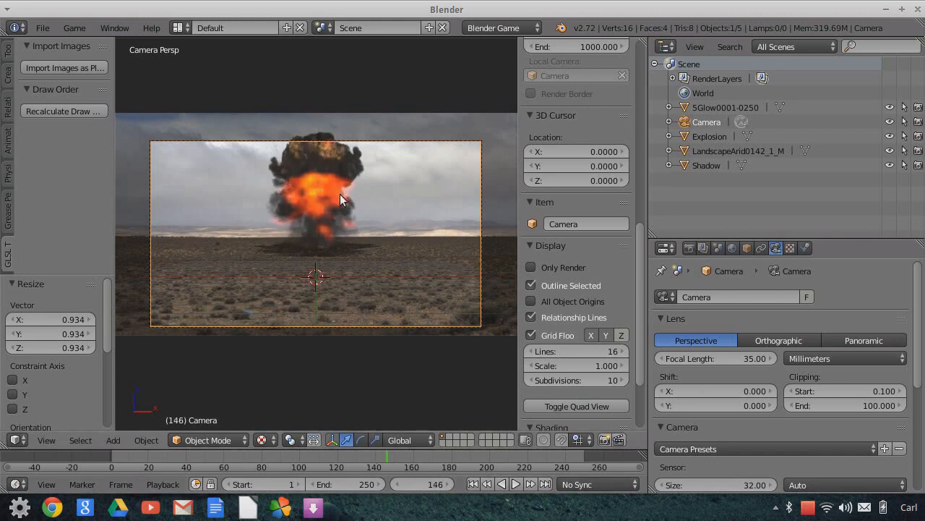
# Select the 5Glow0001-0250 plane and set the length of its texture movie to 250 frames.
pyautogui.rightClick(360, 215)
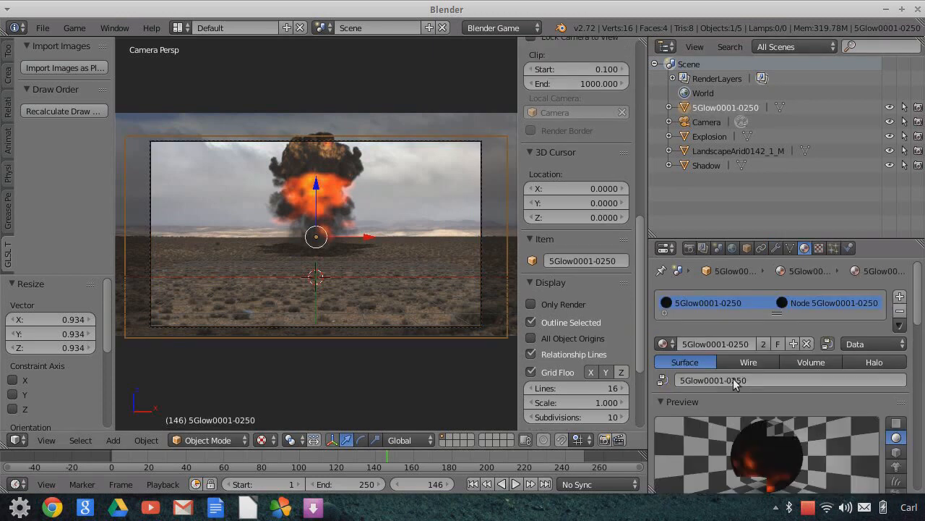
pyautogui.scroll(-12, 836, 433)
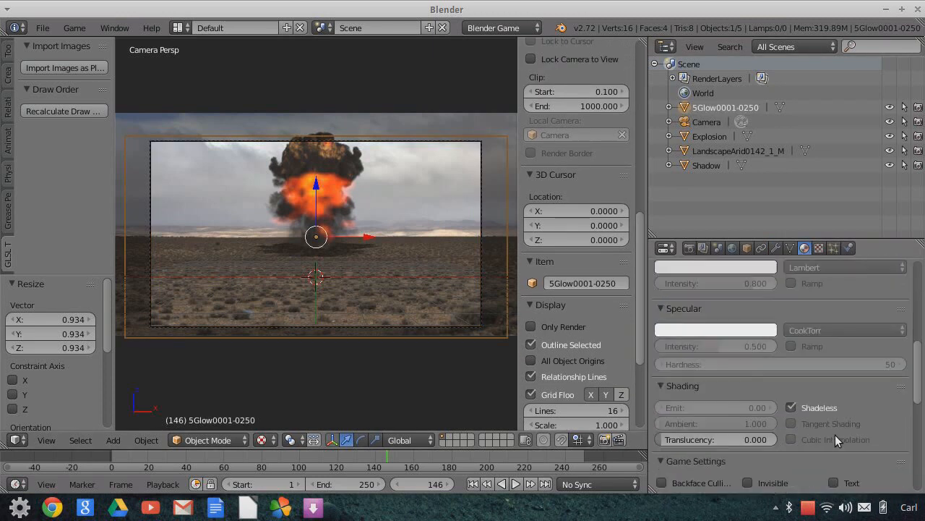
pyautogui.scroll(-3, 833, 435)
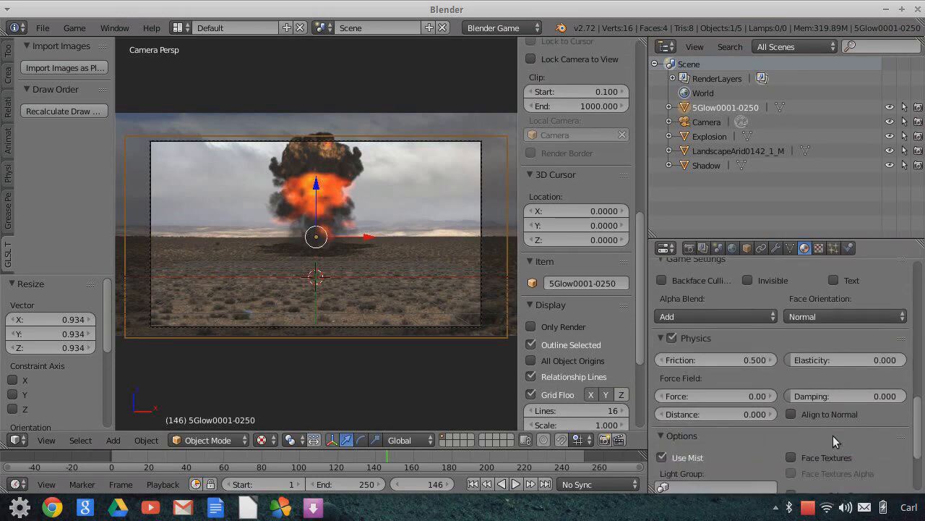
pyautogui.click(819, 248)
pyautogui.scroll(-1, 807, 400)
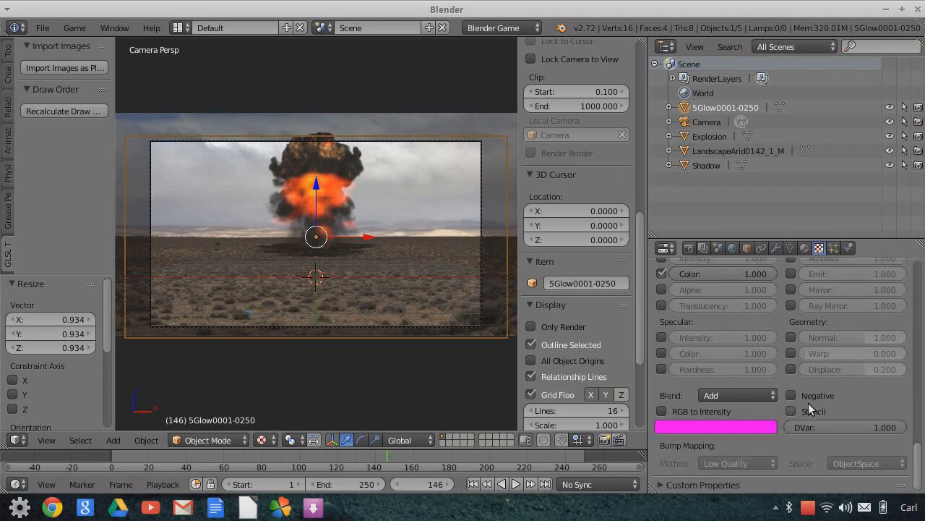
pyautogui.scroll(4, 819, 424)
pyautogui.scroll(2, 820, 425)
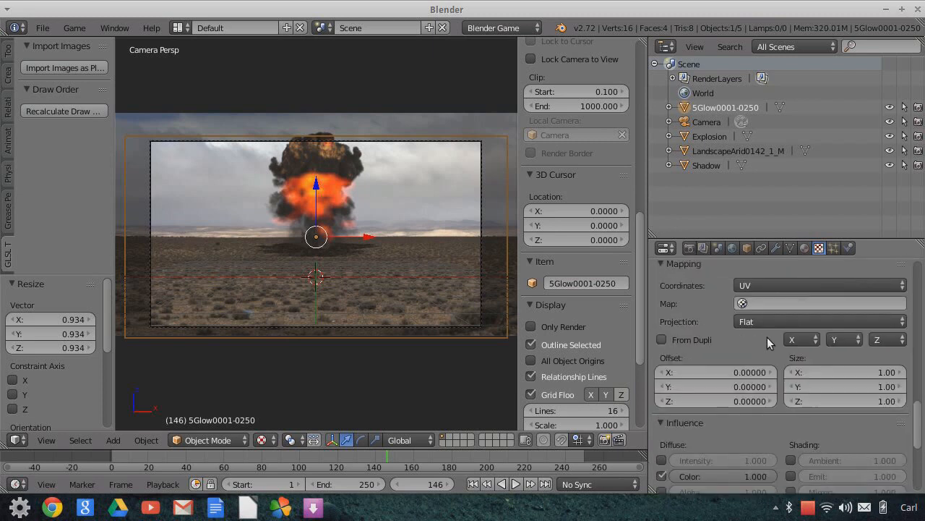
pyautogui.scroll(6, 768, 339)
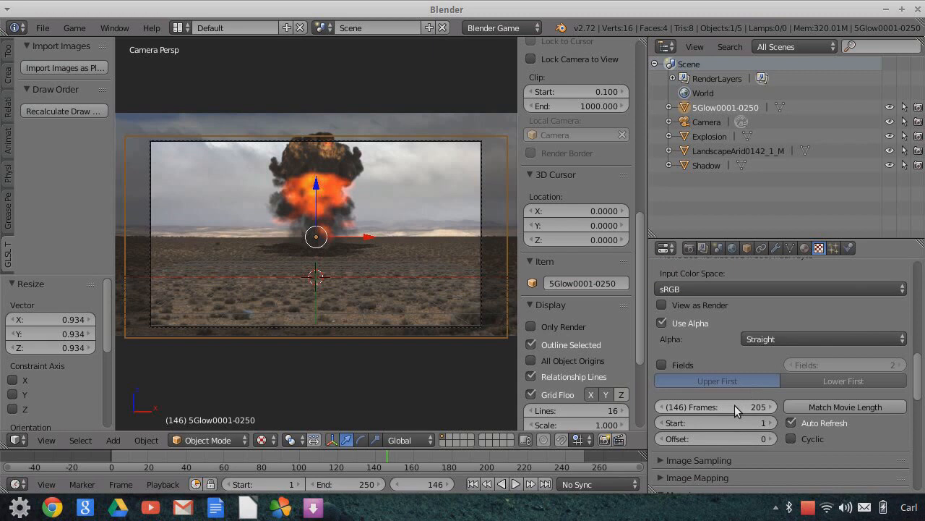
pyautogui.click(737, 406)
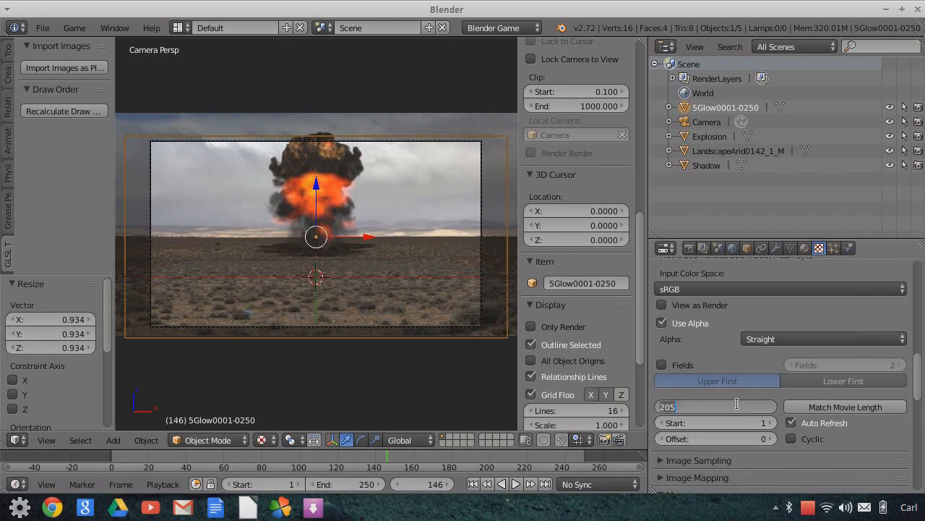
pyautogui.write('250')
pyautogui.press('Return')
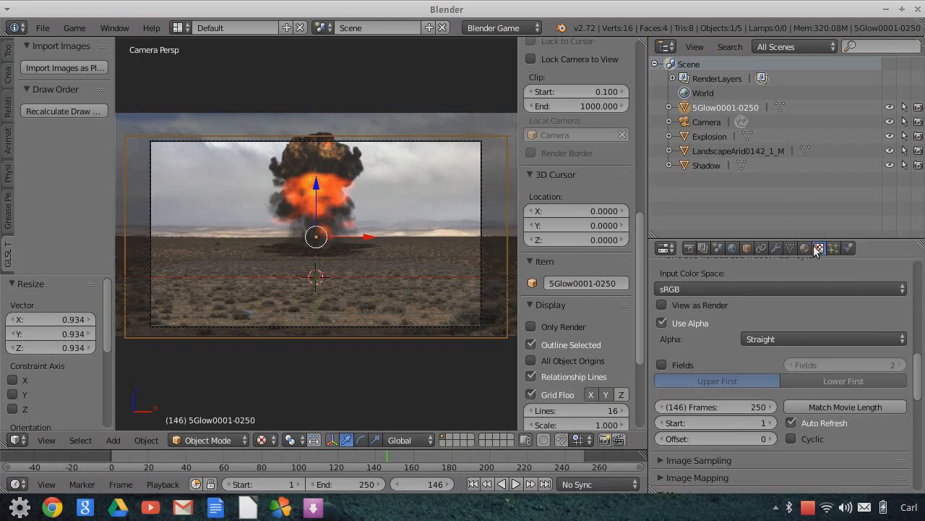
# Review the glow texture's movie source settings and reapply the frame count of 250.
pyautogui.scroll(6, 804, 350)
pyautogui.scroll(10, 803, 351)
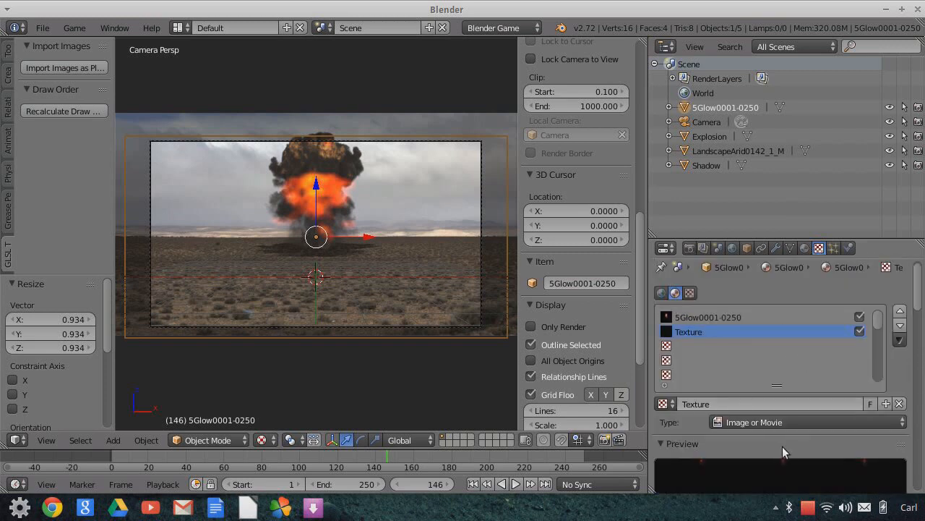
pyautogui.scroll(-10, 792, 461)
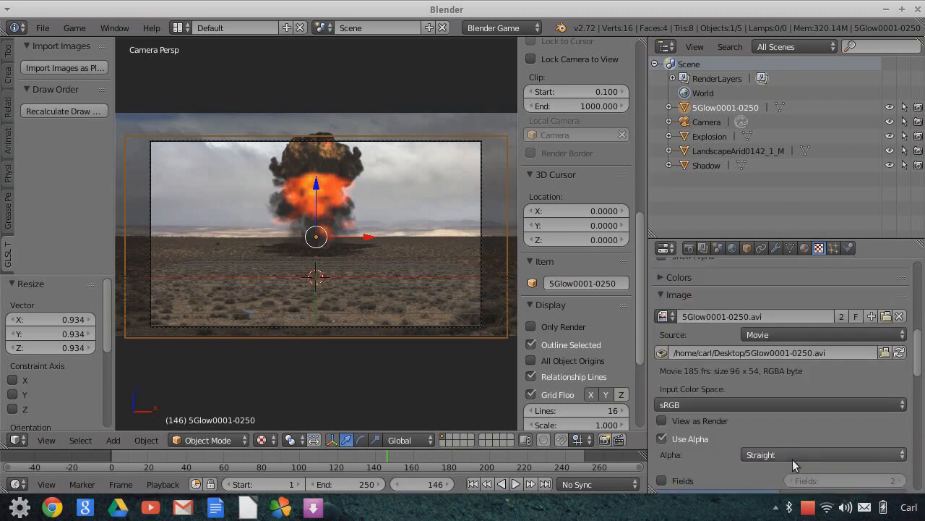
pyautogui.scroll(-8, 793, 459)
pyautogui.click(738, 290)
pyautogui.write('1002')
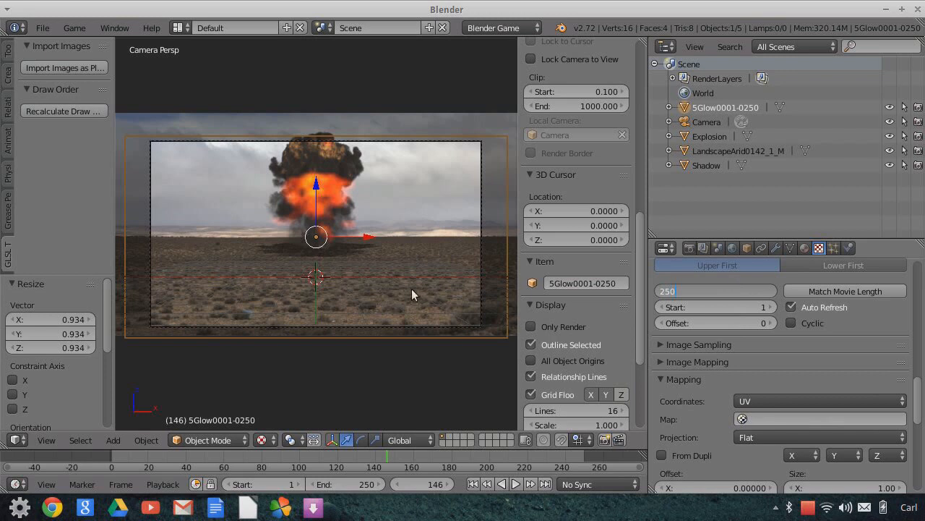
pyautogui.press('Return')
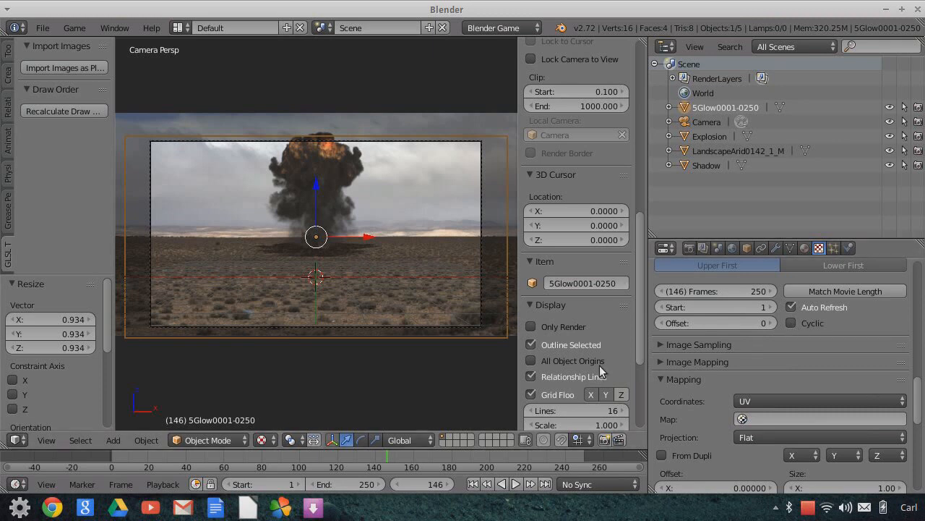
# Go back to frame 1 and restrict the viewport display to Only Render.
pyautogui.click(370, 458)
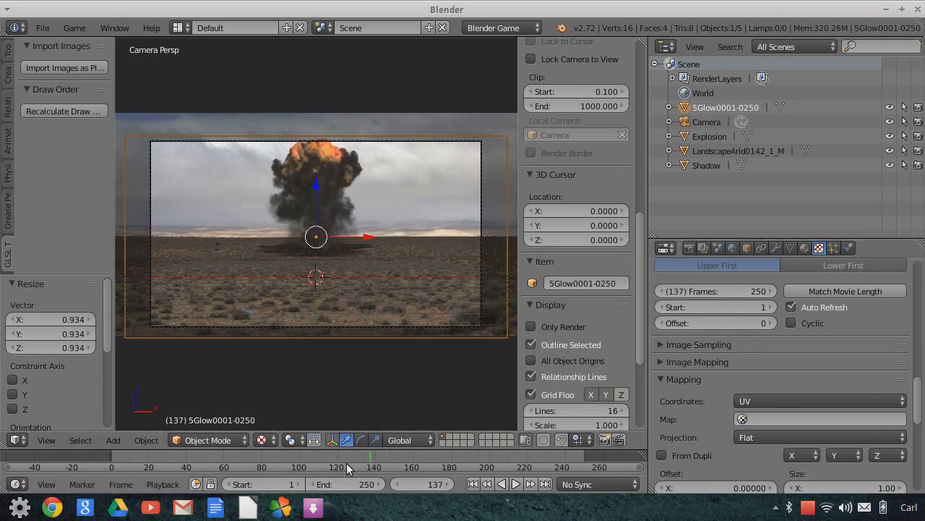
pyautogui.click(474, 484)
pyautogui.scroll(3, 354, 310)
pyautogui.scroll(2, 364, 319)
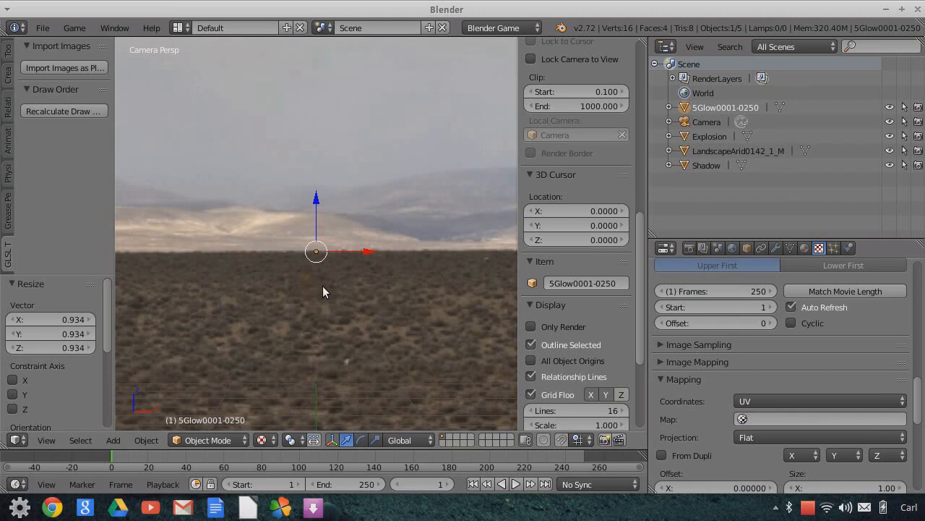
pyautogui.scroll(-2, 323, 285)
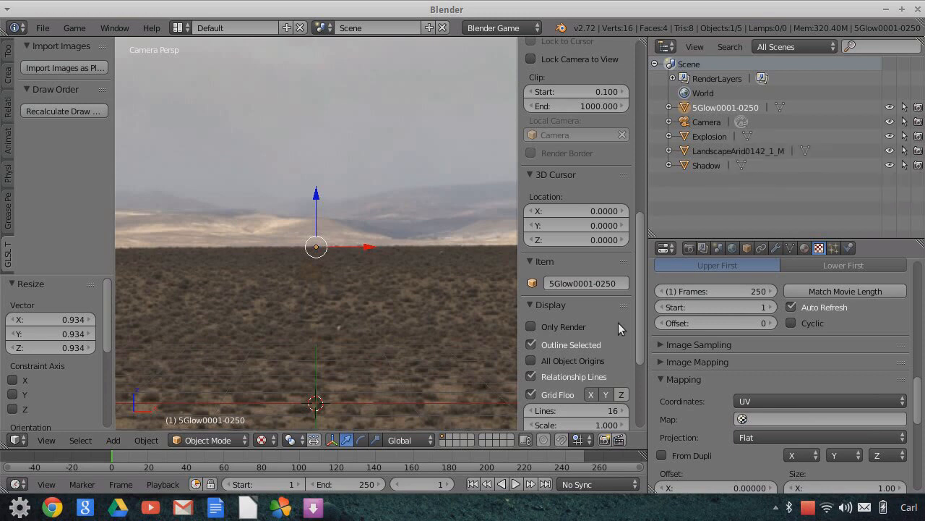
pyautogui.click(531, 326)
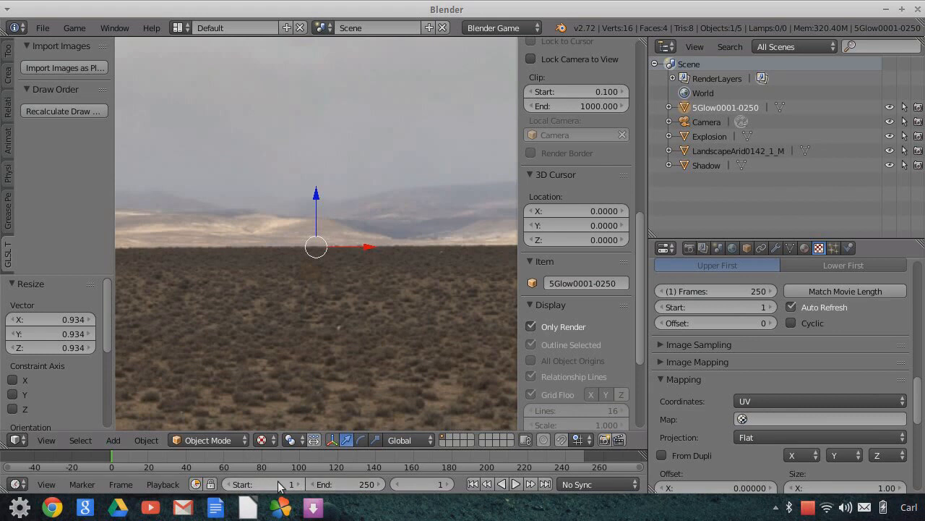
# Go to frame 50 and insert a keyframe on the Explosion plane's render visibility.
pyautogui.click(433, 484)
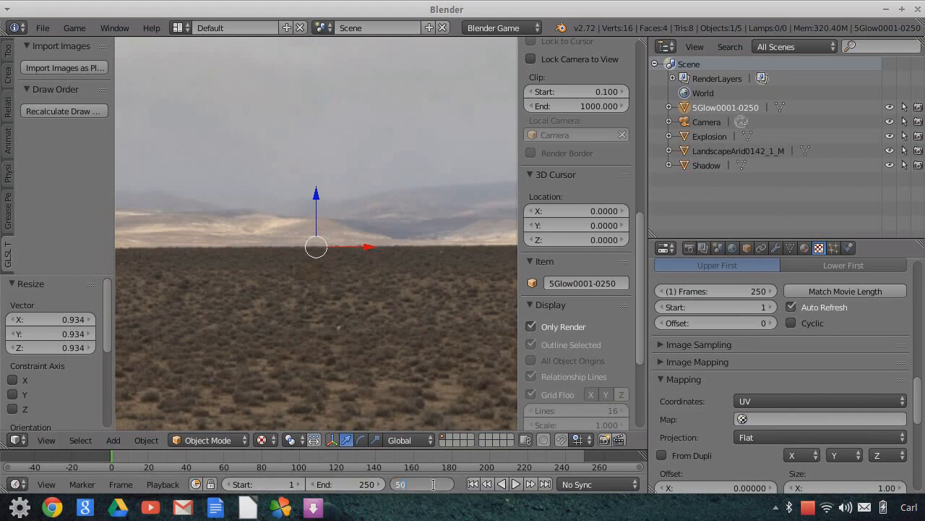
pyautogui.press('Return')
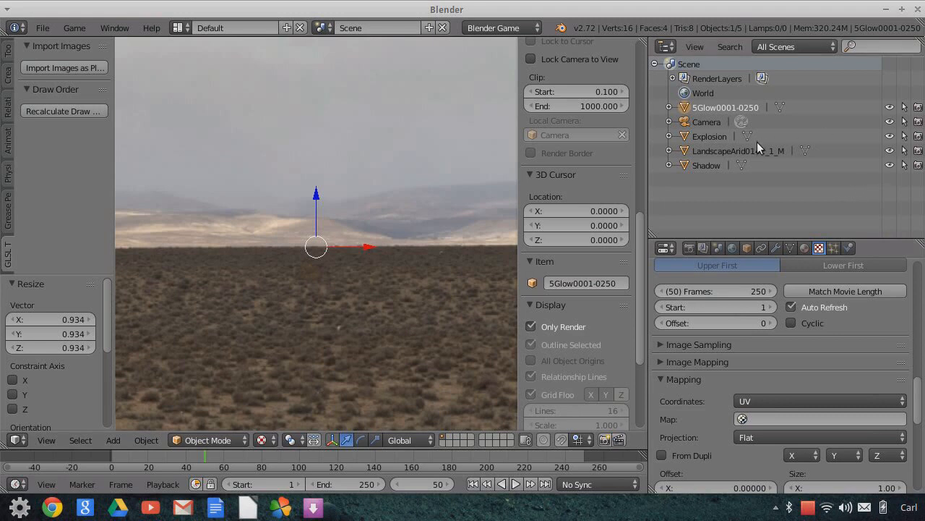
pyautogui.rightClick(920, 137)
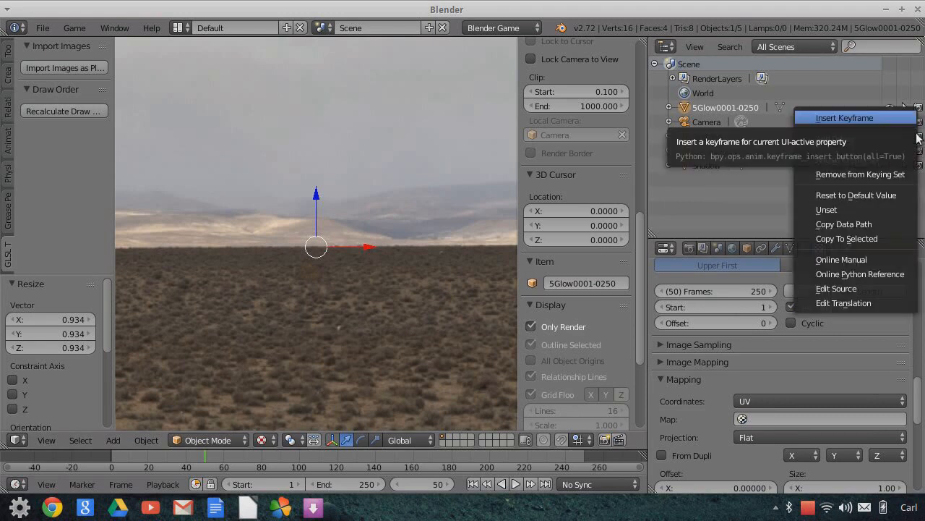
pyautogui.click(892, 120)
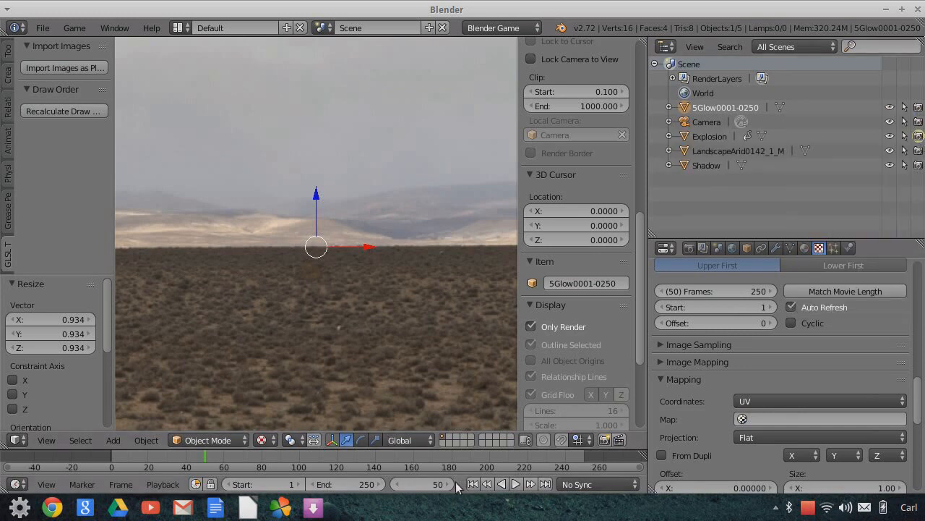
# Go to frame 49, turn off the Explosion plane's render visibility and keyframe it.
pyautogui.click(400, 484)
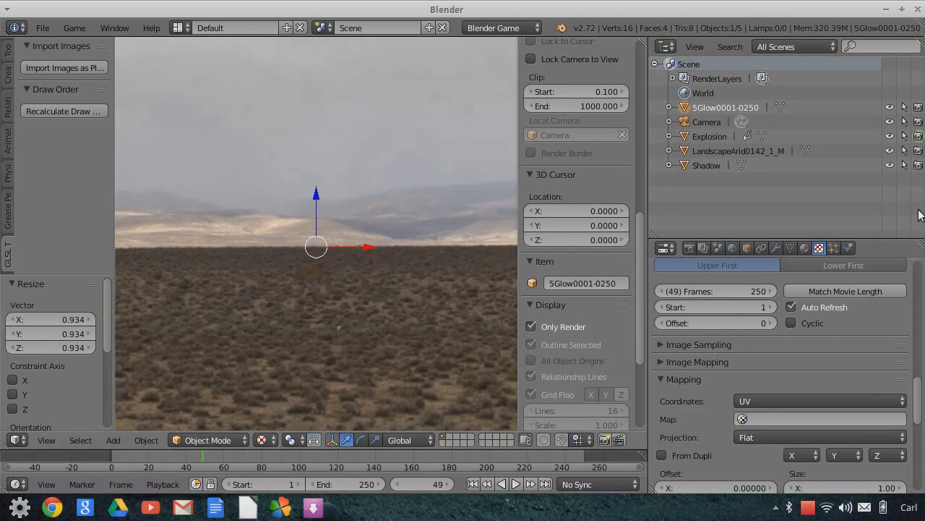
pyautogui.click(918, 138)
pyautogui.rightClick(918, 137)
pyautogui.click(888, 140)
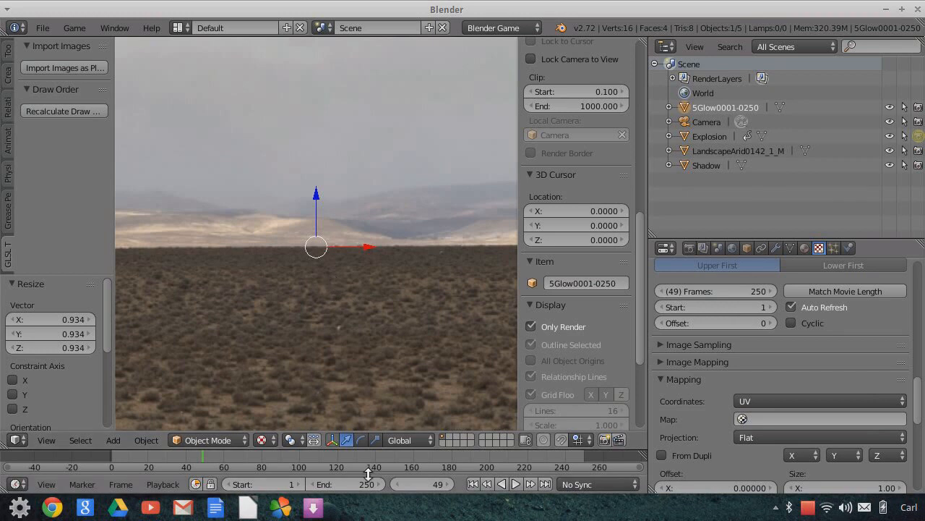
# Step through the first frames of the explosion up to frame 56 to inspect the fireball and its ground shadow.
pyautogui.moveTo(442, 484); pyautogui.dragTo(437, 485)
pyautogui.click(450, 484)
pyautogui.click(450, 483)
pyautogui.click(450, 483)
pyautogui.click(449, 483)
pyautogui.click(446, 483)
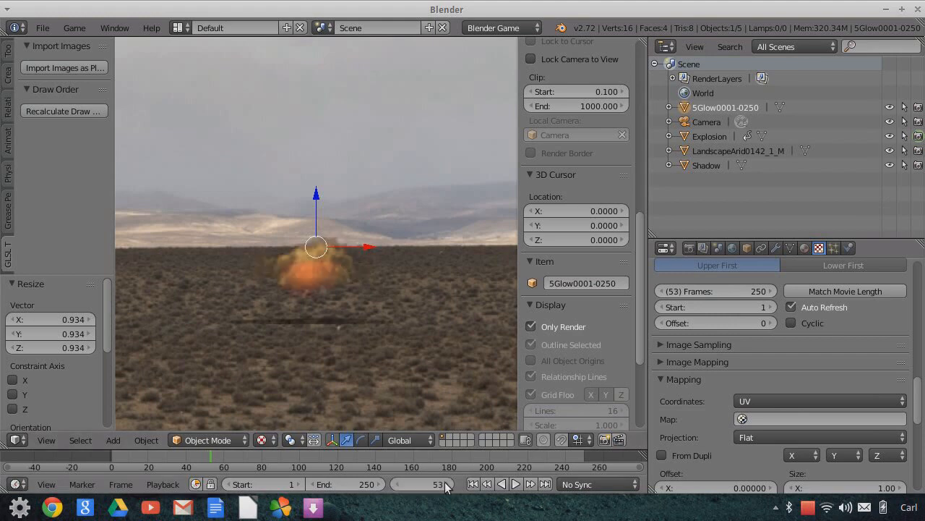
pyautogui.click(448, 484)
pyautogui.click(448, 484)
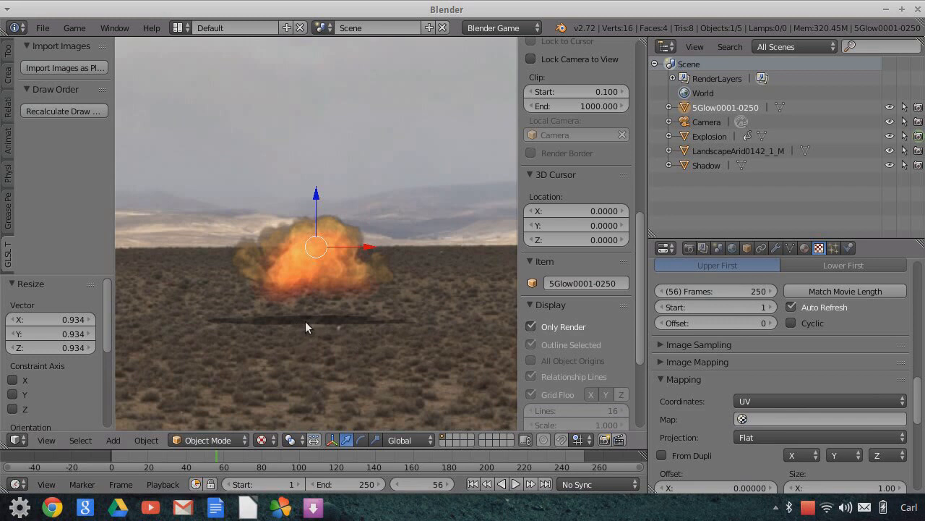
pyautogui.scroll(-1, 376, 337)
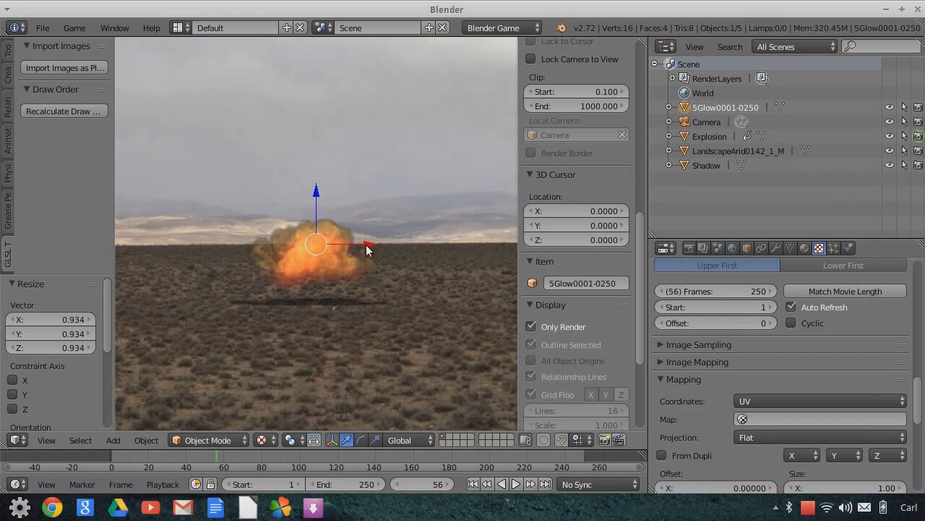
pyautogui.scroll(-1, 377, 253)
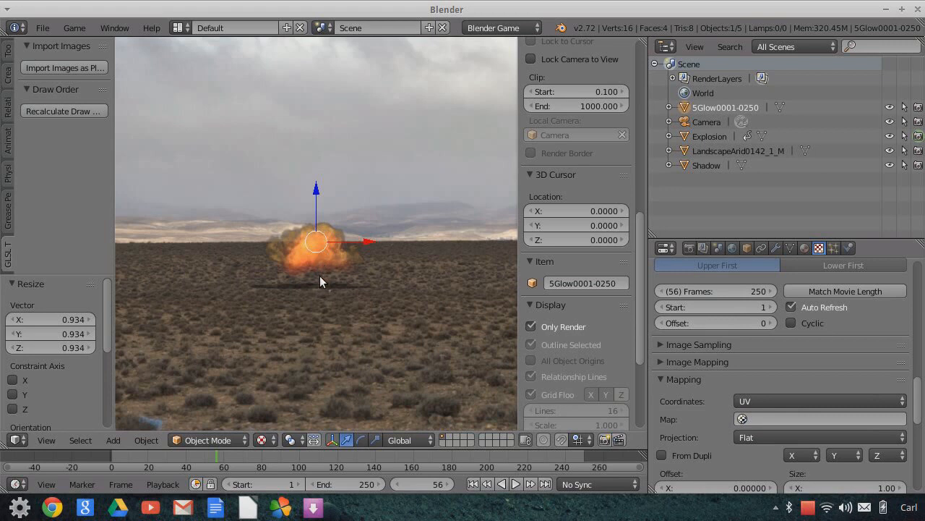
pyautogui.scroll(-5, 386, 279)
pyautogui.scroll(-1, 377, 273)
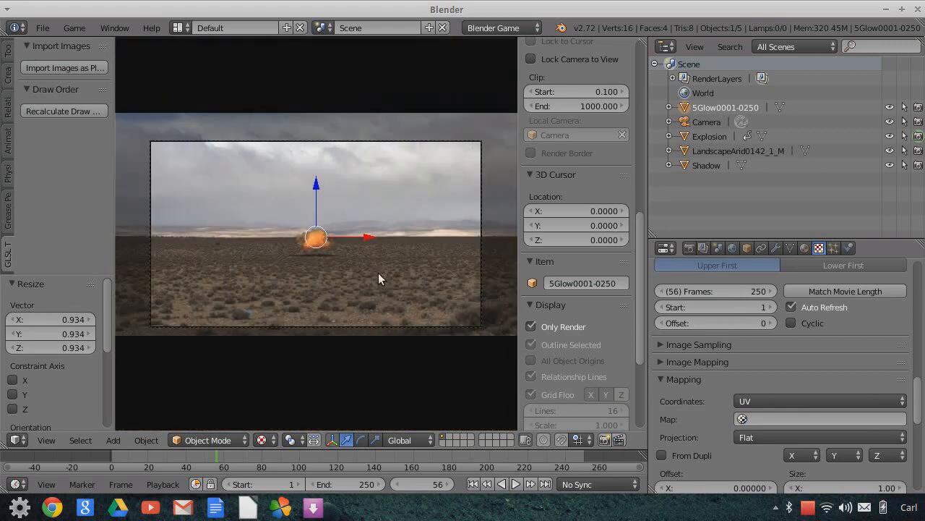
# Inspect the composited planes from outside the camera at several angles, and return to the camera view.
pyautogui.moveTo(477, 257); pyautogui.dragTo(229, 270, button='middle')
pyautogui.moveTo(442, 265)
pyautogui.mouseDown(button='middle')
pyautogui.moveTo(388, 282)
pyautogui.moveTo(436, 244)
pyautogui.moveTo(441, 268)
pyautogui.mouseUp(button='middle')
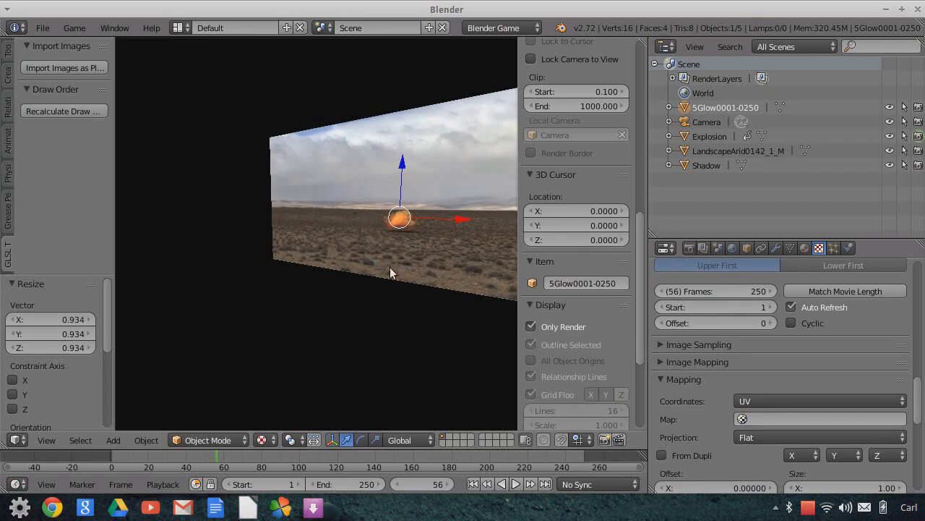
pyautogui.moveTo(389, 273); pyautogui.dragTo(424, 279, button='middle')
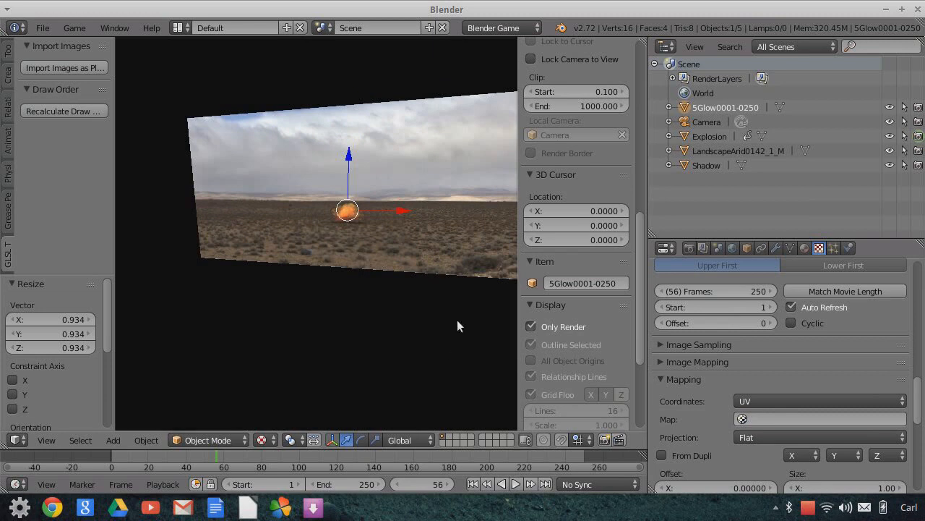
pyautogui.moveTo(389, 289); pyautogui.dragTo(407, 279, button='middle')
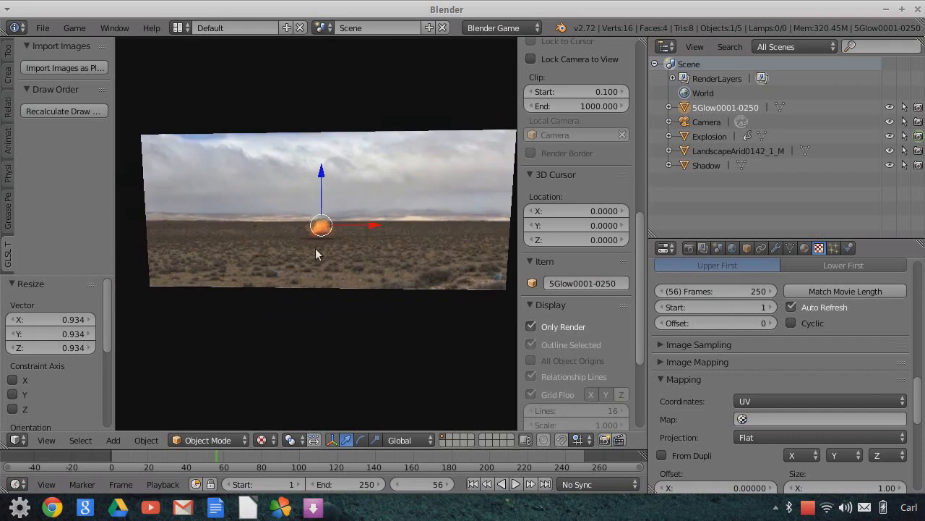
pyautogui.click(53, 443)
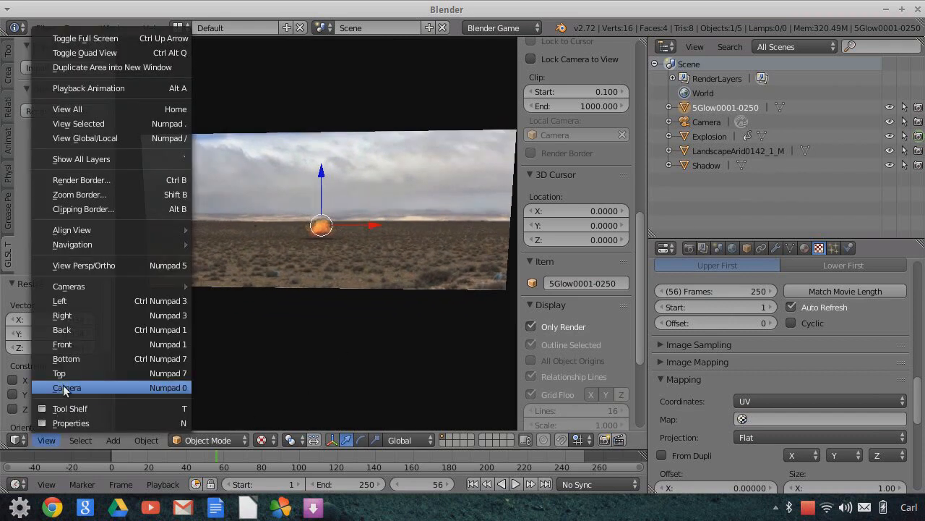
pyautogui.click(59, 386)
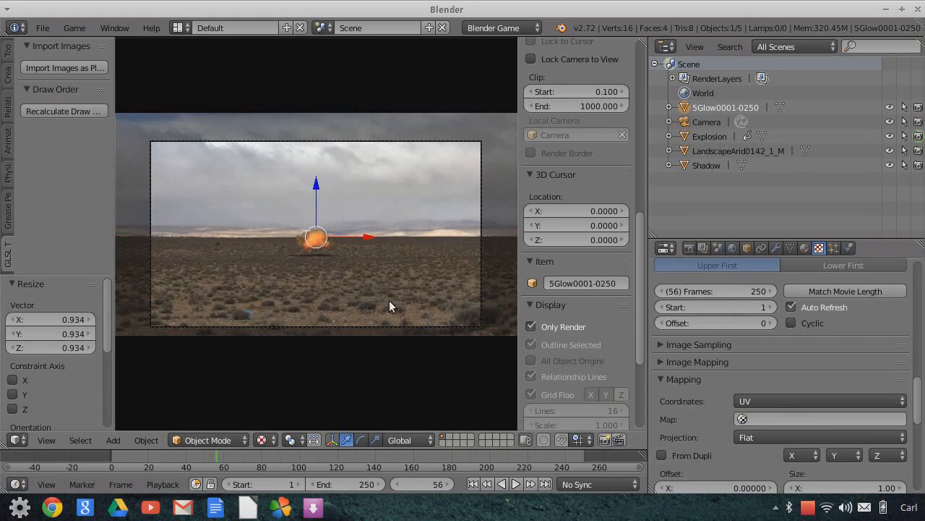